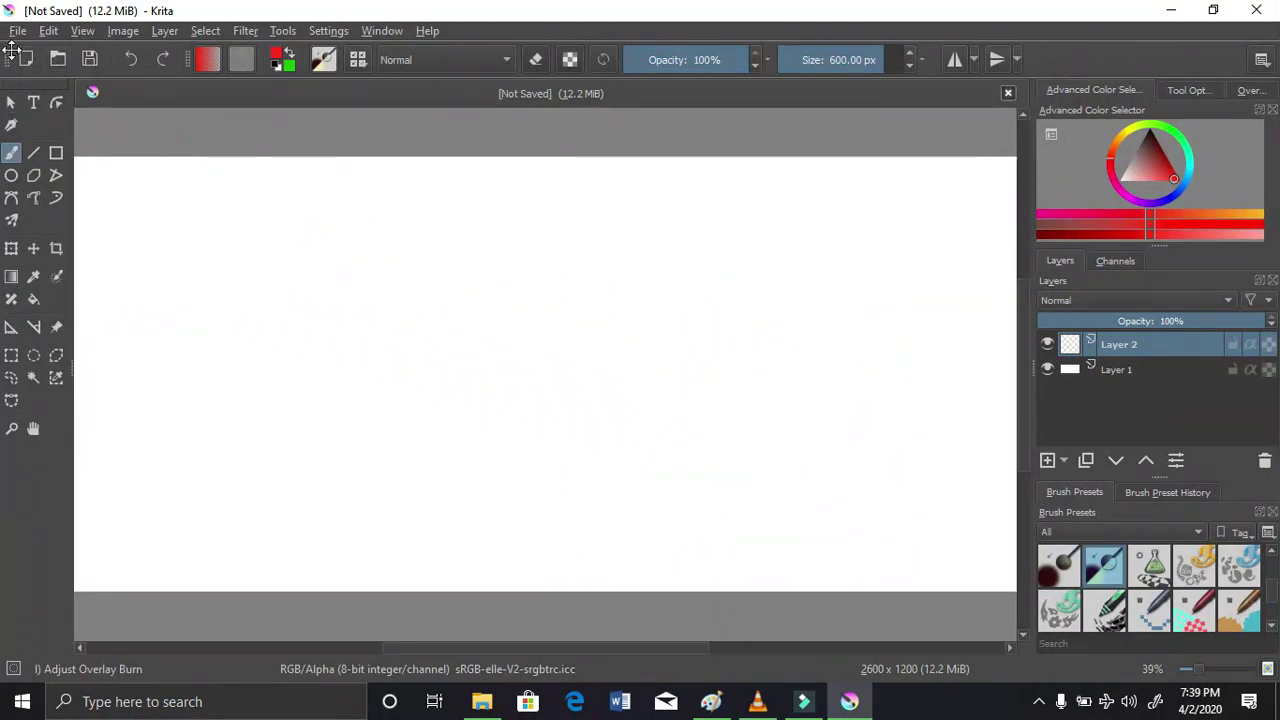
# Draw a text box across the canvas and set its placeholder text to font size 72
pyautogui.click(30, 106)
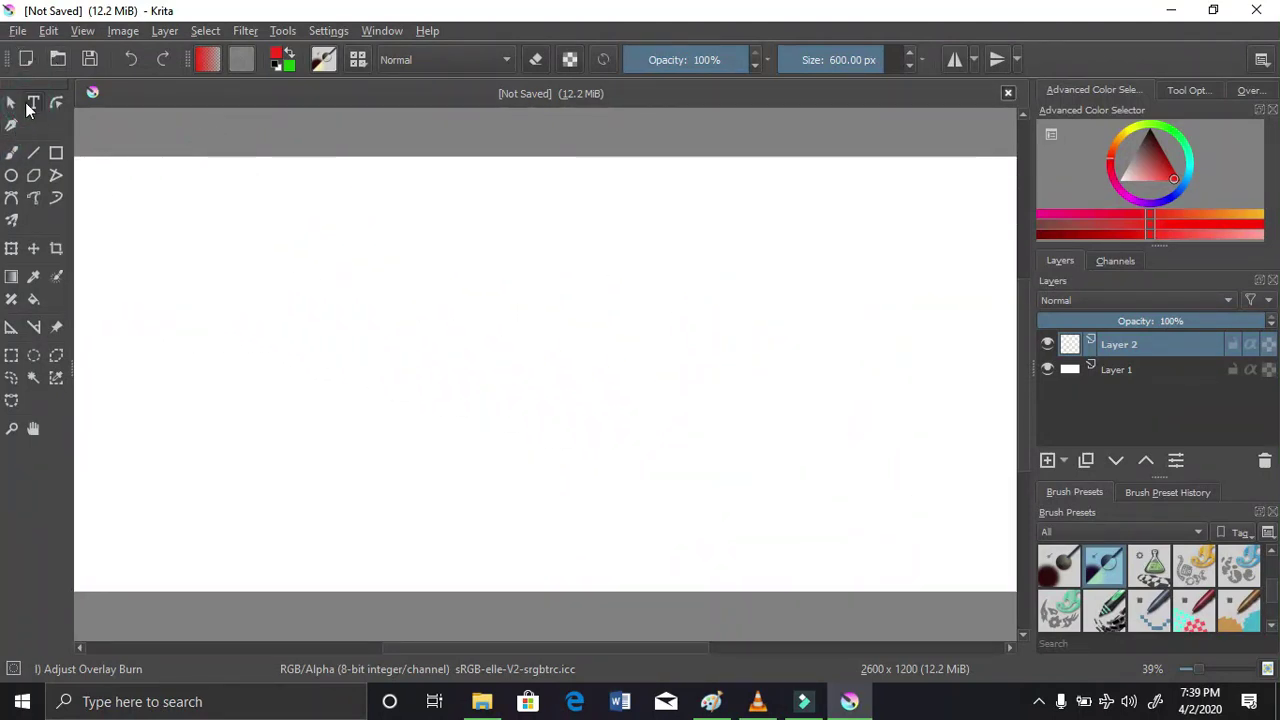
pyautogui.moveTo(161, 245); pyautogui.dragTo(811, 531)
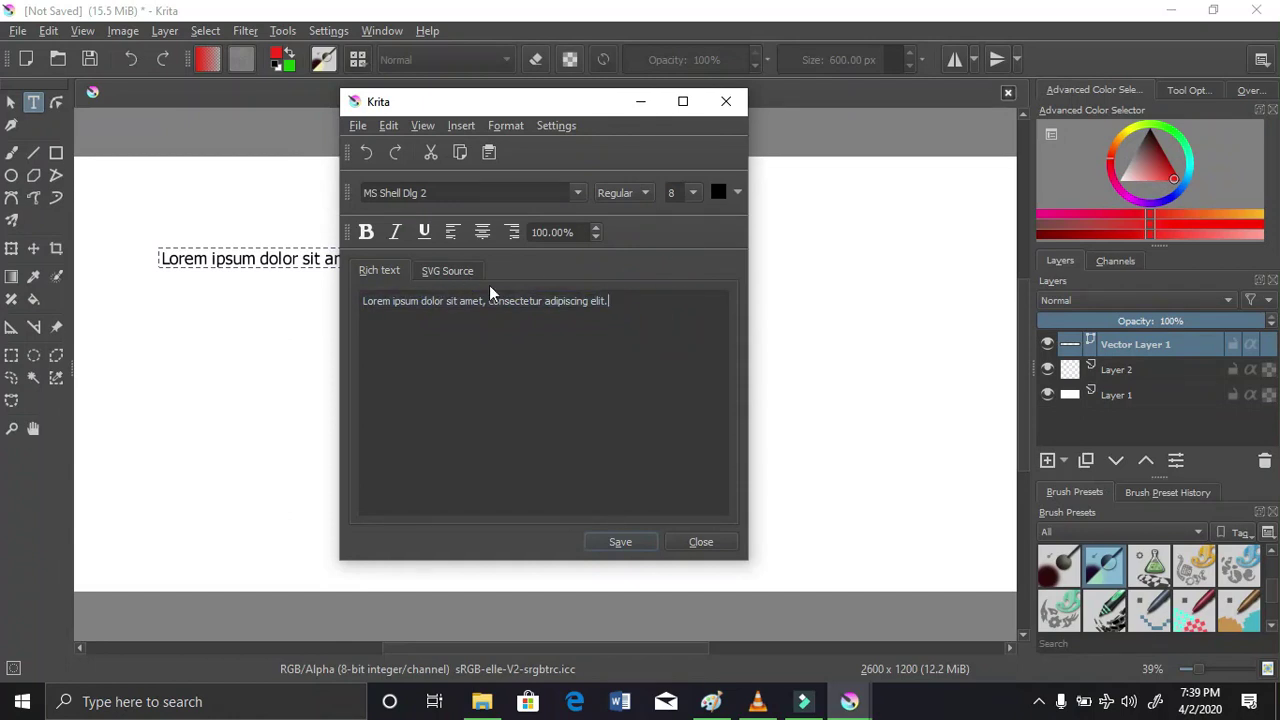
pyautogui.moveTo(616, 304); pyautogui.dragTo(334, 309)
pyautogui.click(326, 310)
pyautogui.tripleClick(611, 306)
pyautogui.moveTo(611, 306); pyautogui.dragTo(376, 306)
pyautogui.click(366, 307)
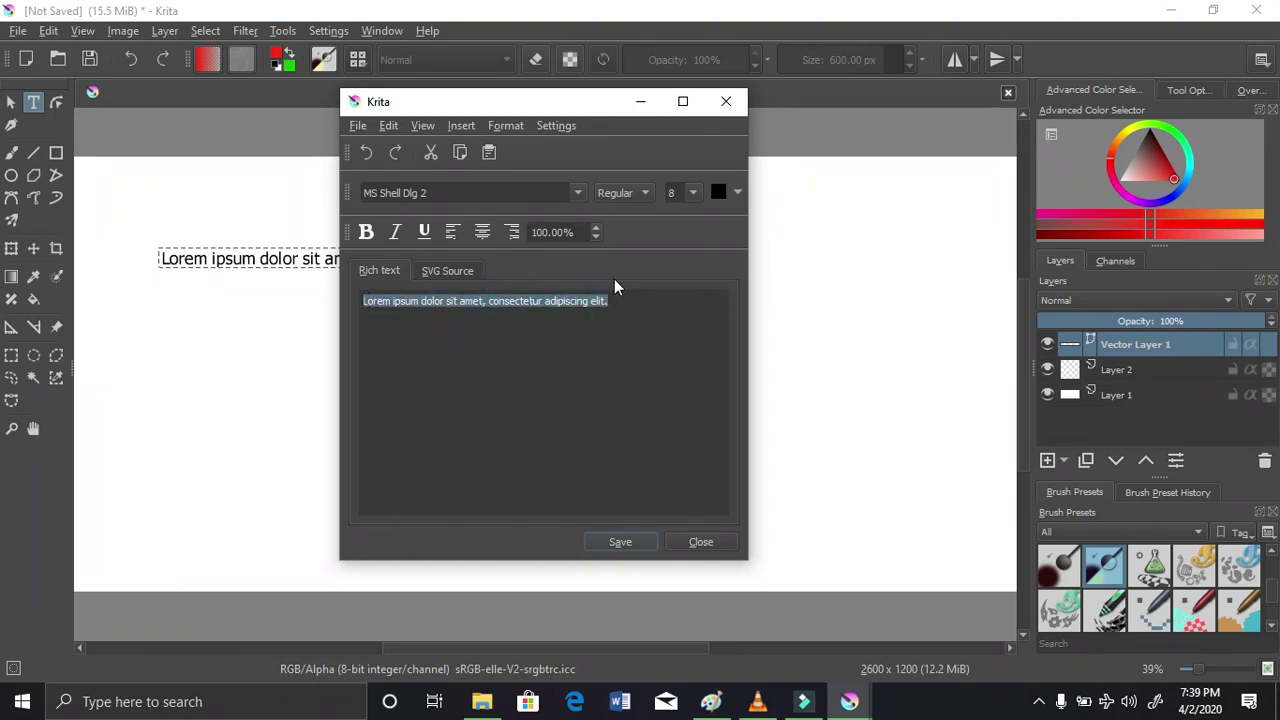
pyautogui.click(689, 199)
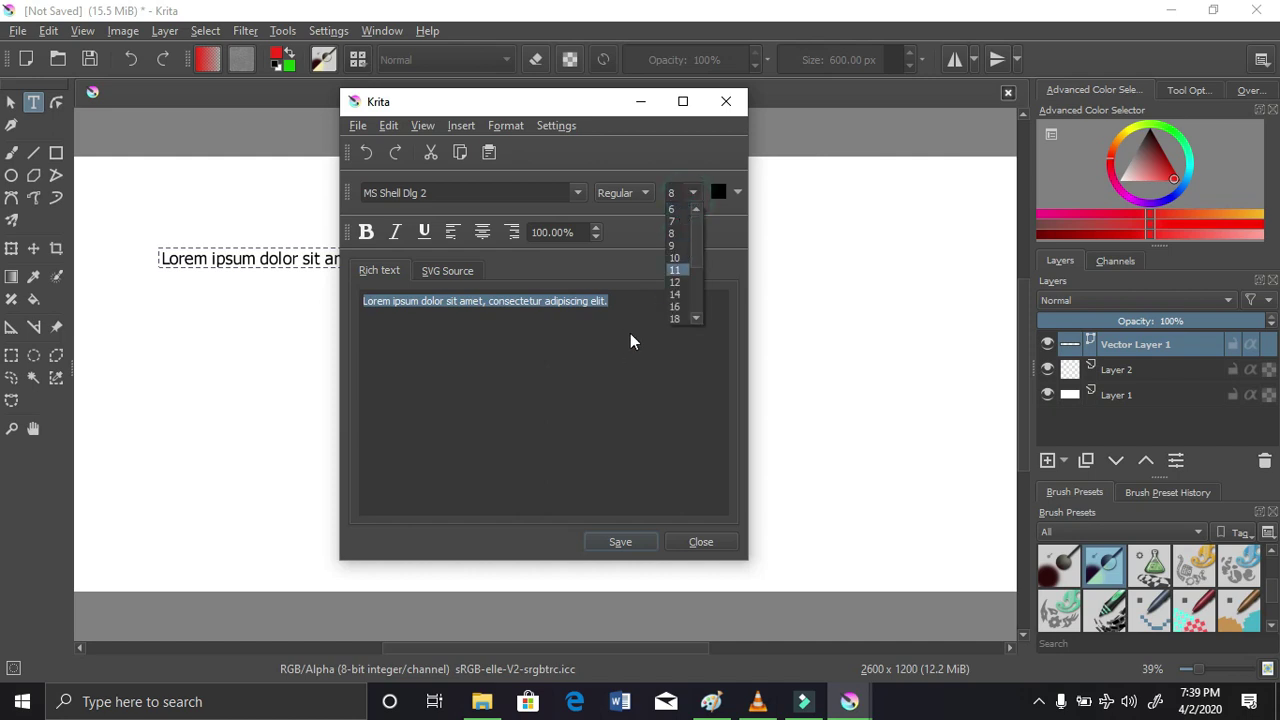
pyautogui.scroll(-3, 685, 305)
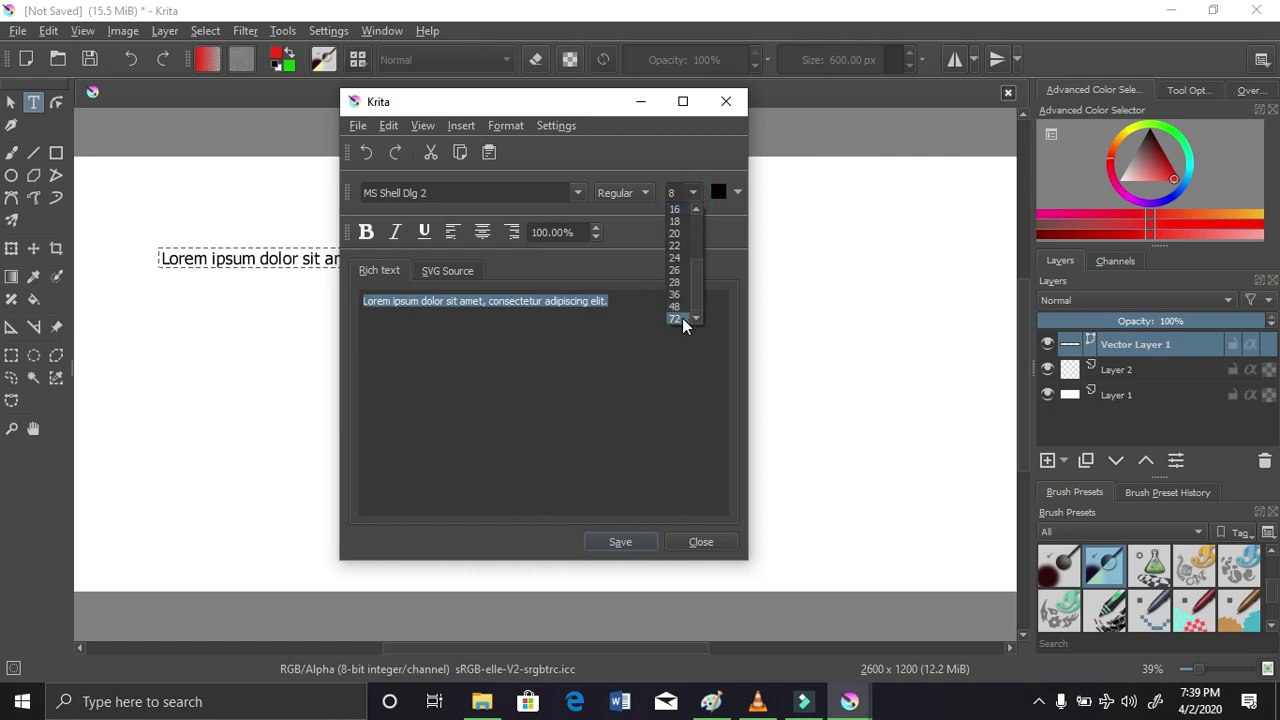
pyautogui.click(682, 318)
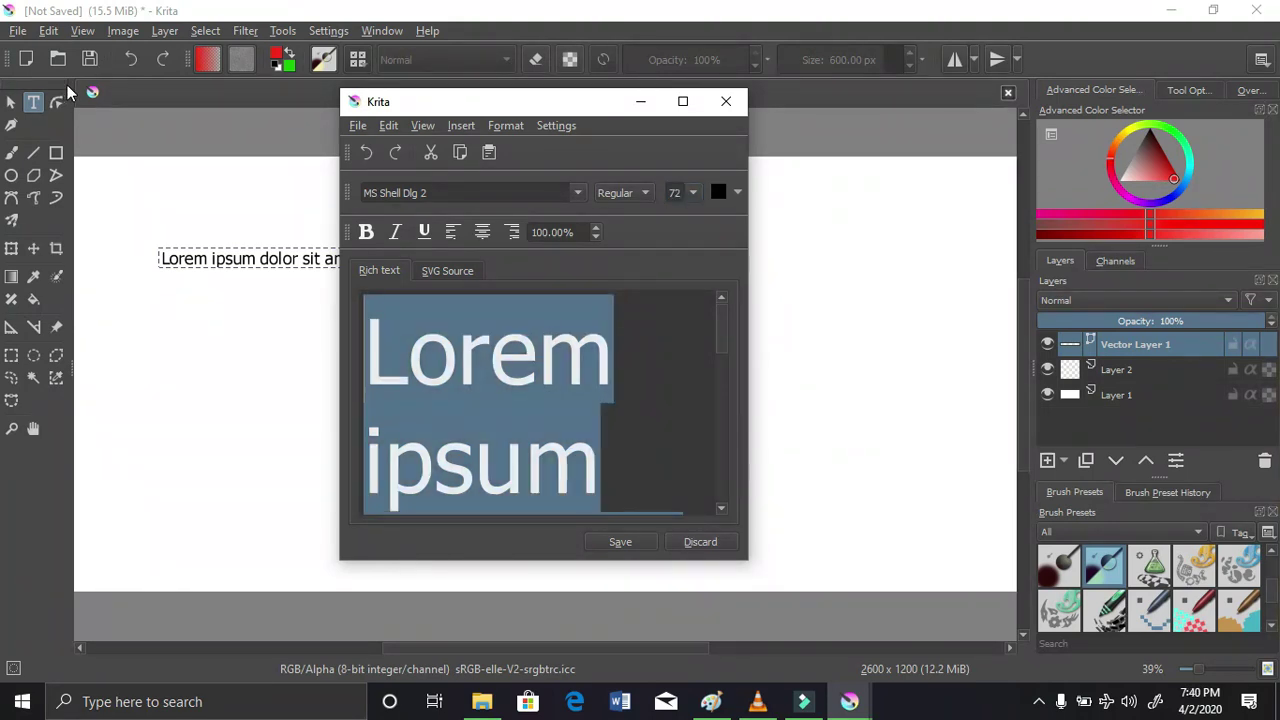
# Replace the placeholder text with a lowercase "m" at font size 72 and save the text
pyautogui.write('M')
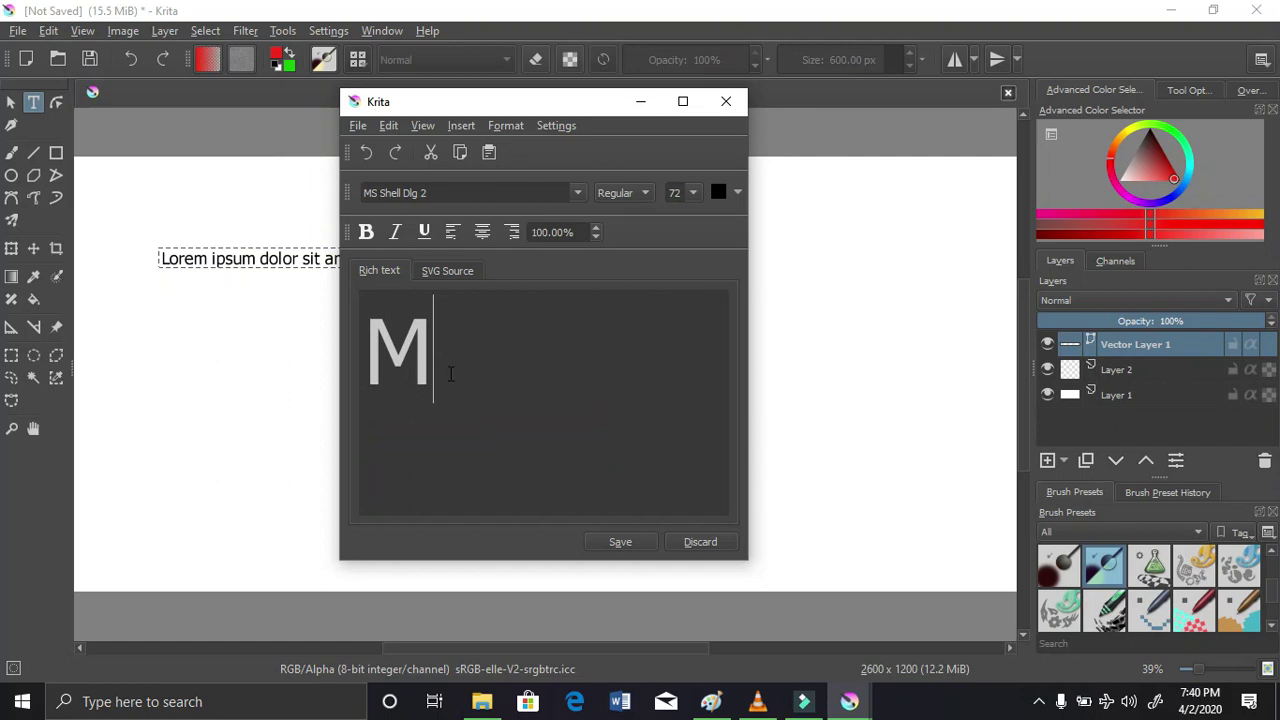
pyautogui.doubleClick(450, 374)
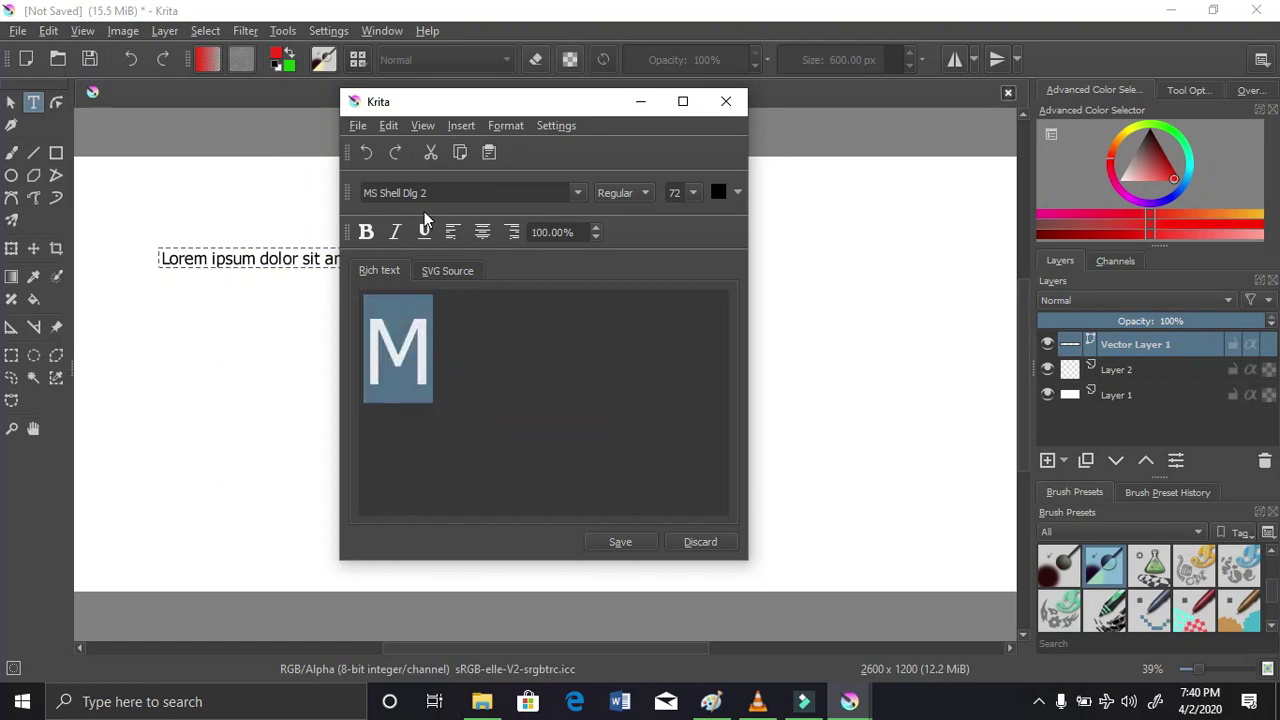
pyautogui.press('BackSpace')
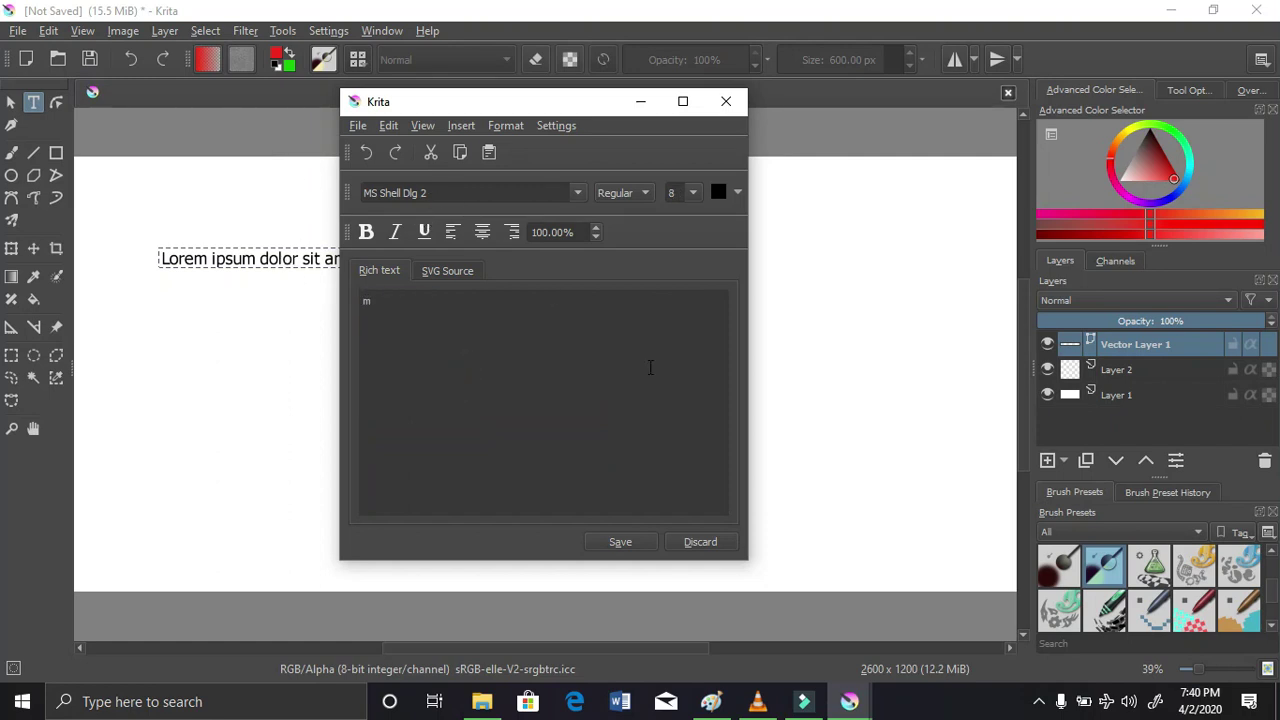
pyautogui.doubleClick(608, 351)
pyautogui.click(688, 192)
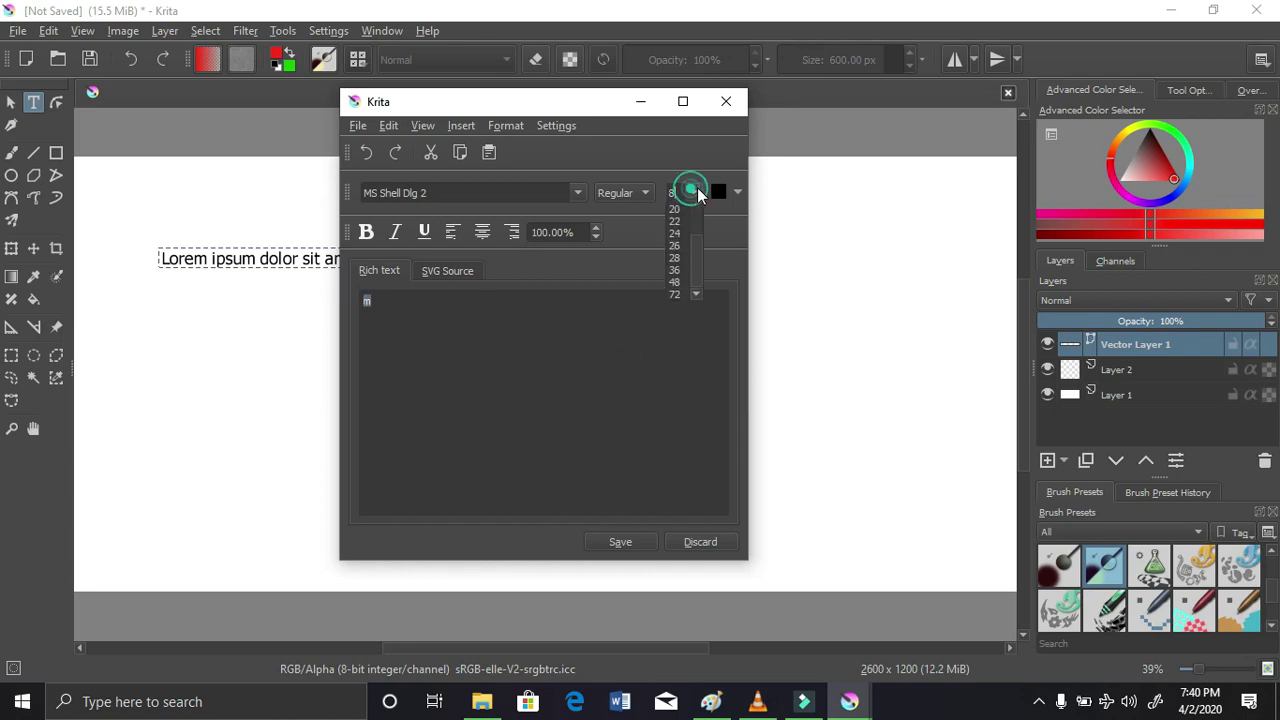
pyautogui.scroll(-3, 677, 289)
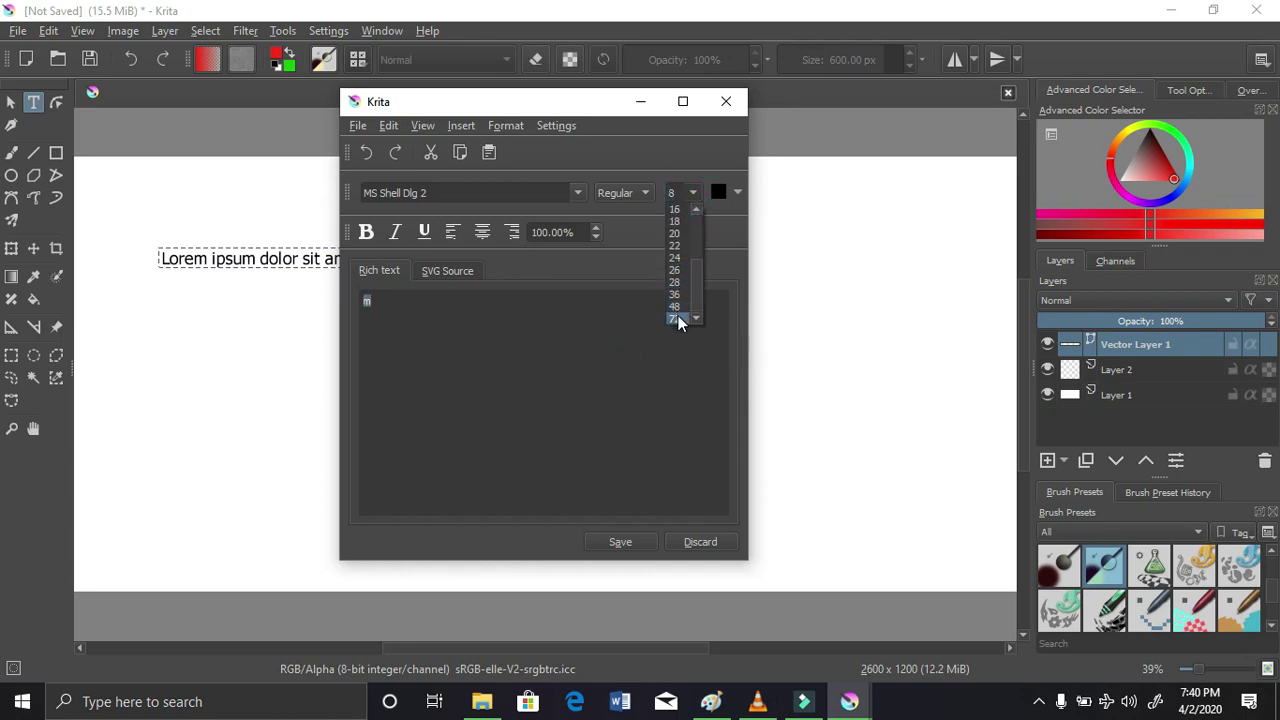
pyautogui.click(677, 318)
pyautogui.click(644, 541)
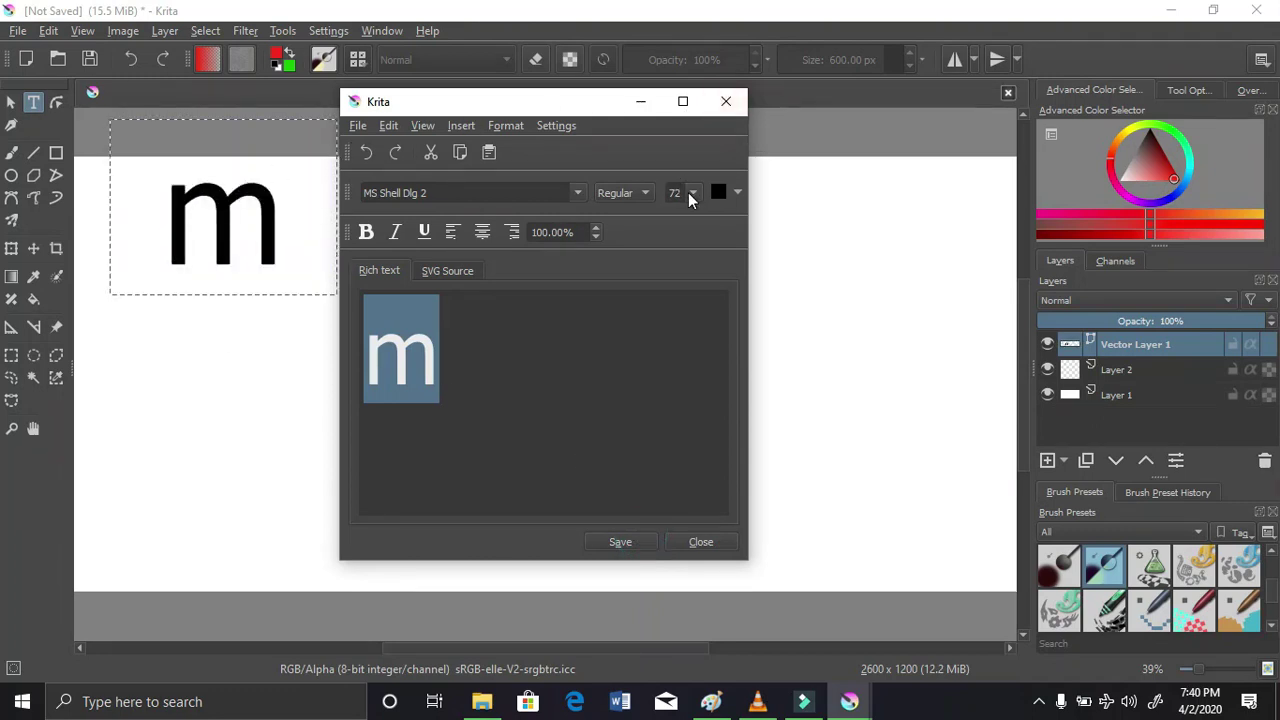
# Restyle the letter M in the Nova SOLID font at size 250, save the text and close the text editor
pyautogui.click(688, 182)
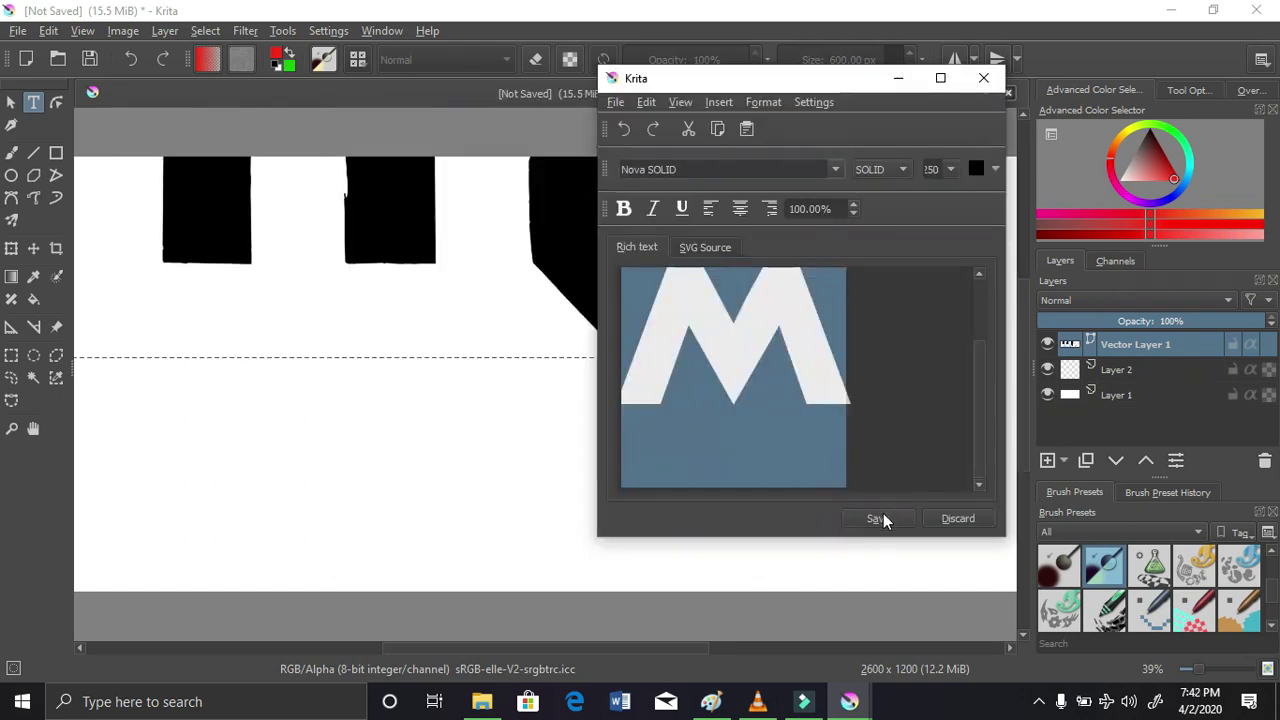
pyautogui.click(880, 518)
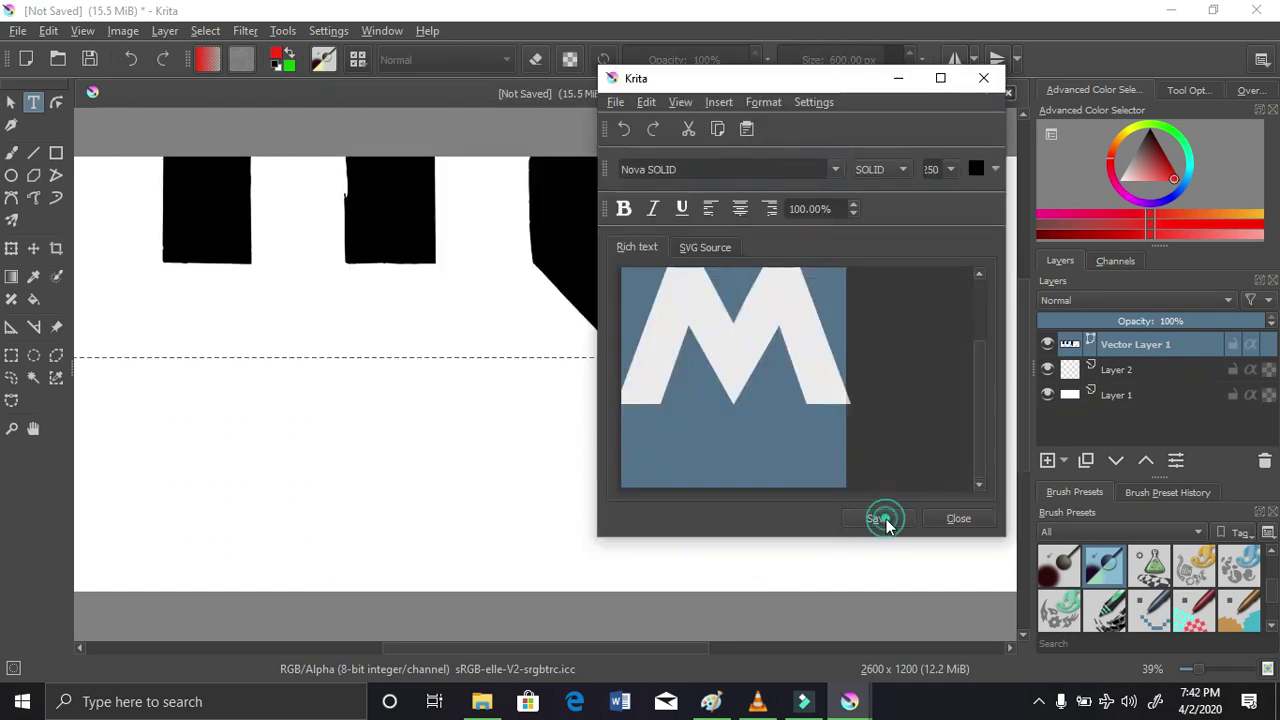
pyautogui.click(960, 519)
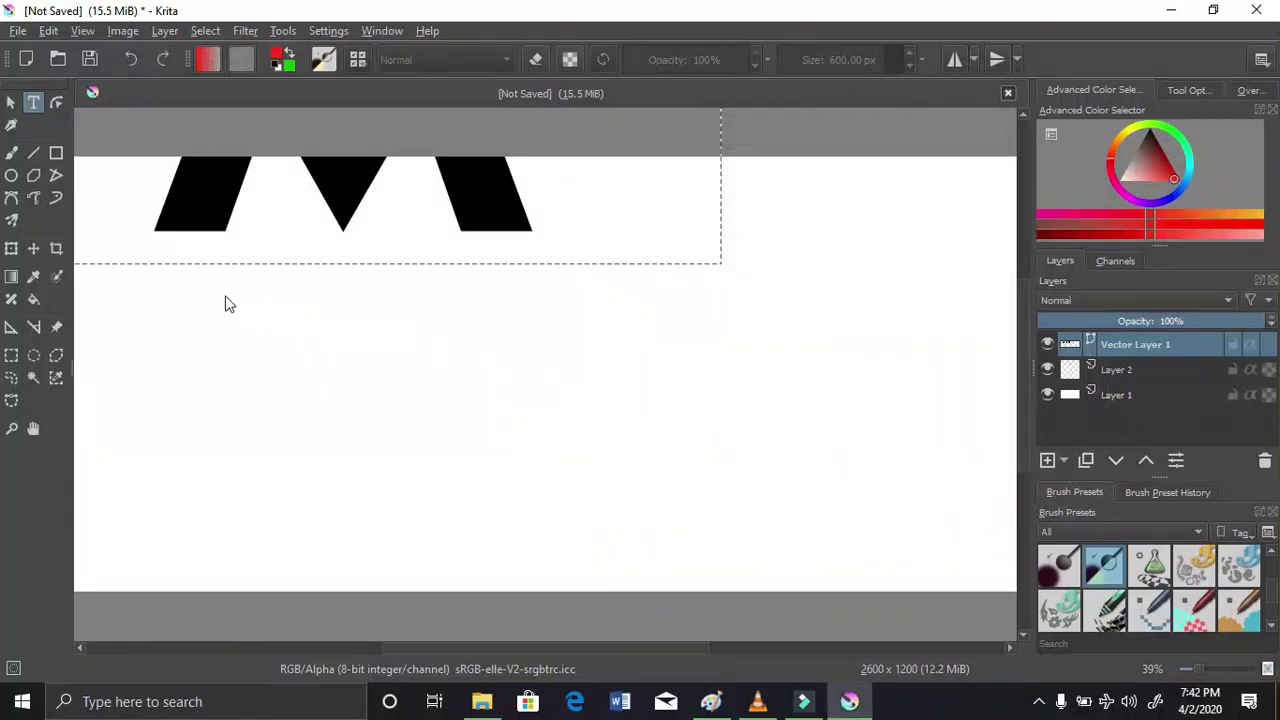
# Move the letter M down from the canvas's upper edge to about the middle of the canvas
pyautogui.click(30, 249)
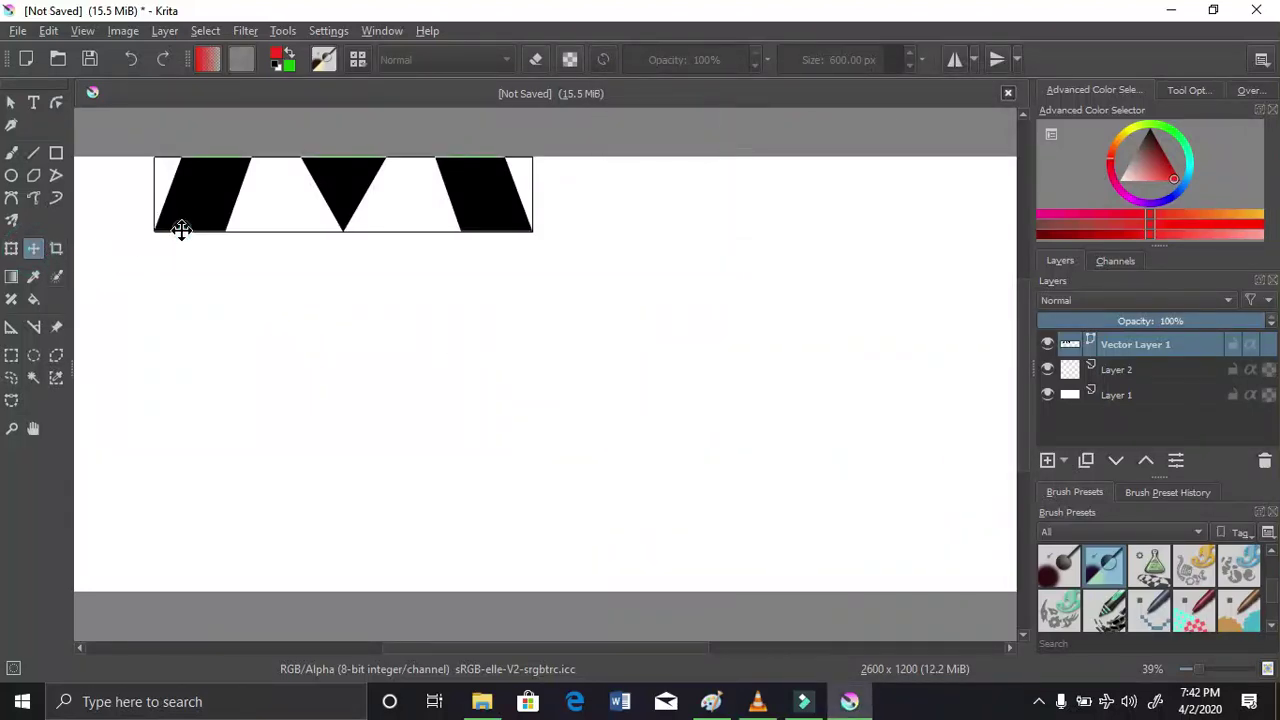
pyautogui.moveTo(180, 229); pyautogui.dragTo(372, 443)
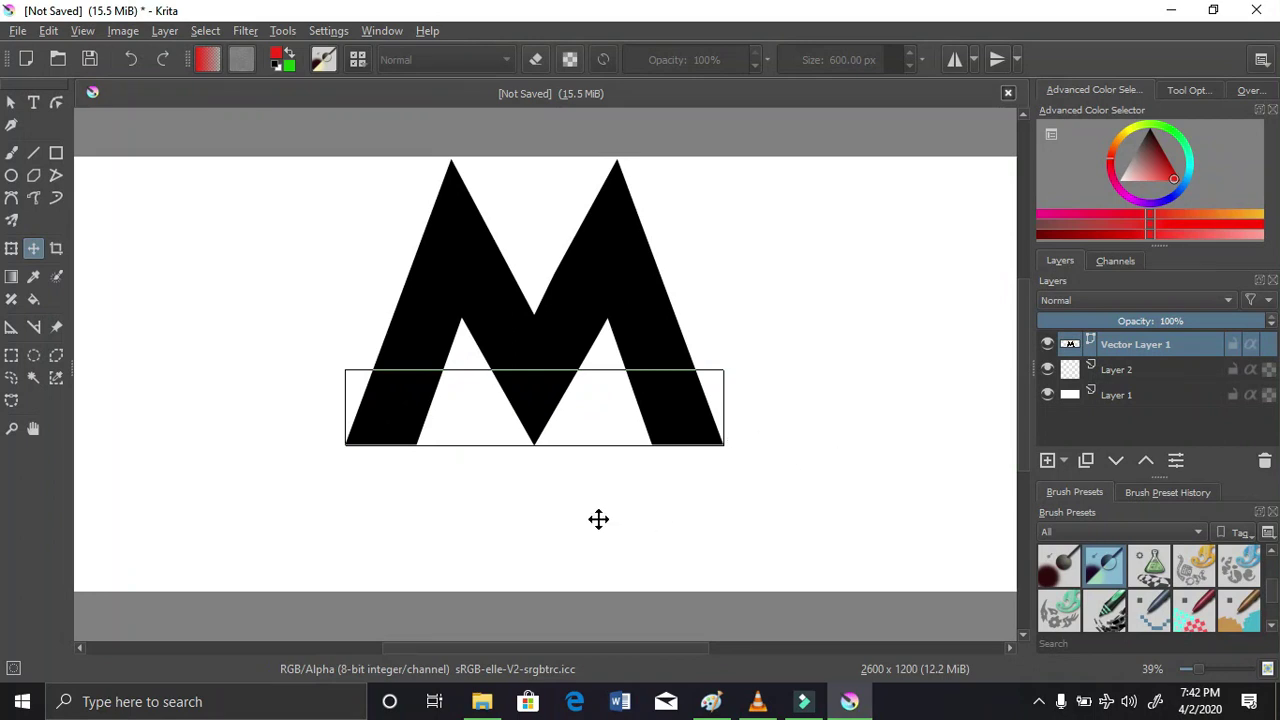
pyautogui.scroll(-2, 574, 489)
pyautogui.scroll(3, 574, 489)
pyautogui.scroll(-3, 574, 489)
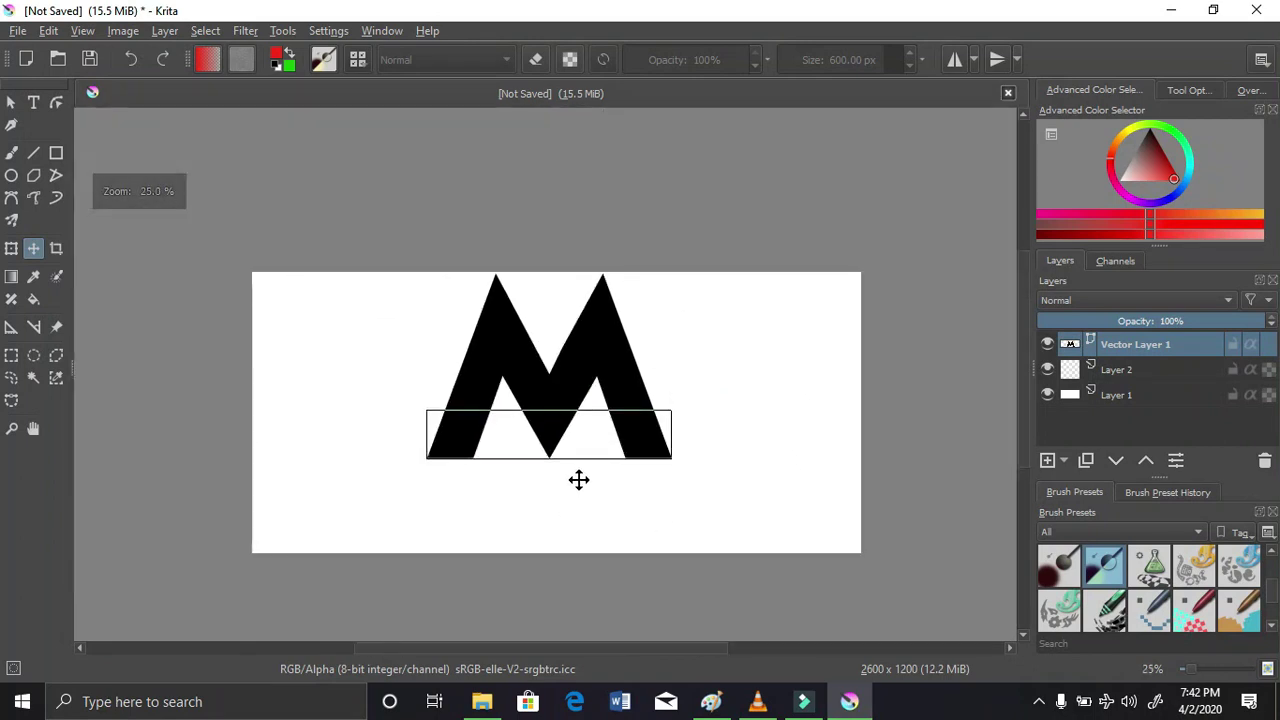
pyautogui.click(568, 427)
pyautogui.moveTo(568, 427); pyautogui.dragTo(568, 451)
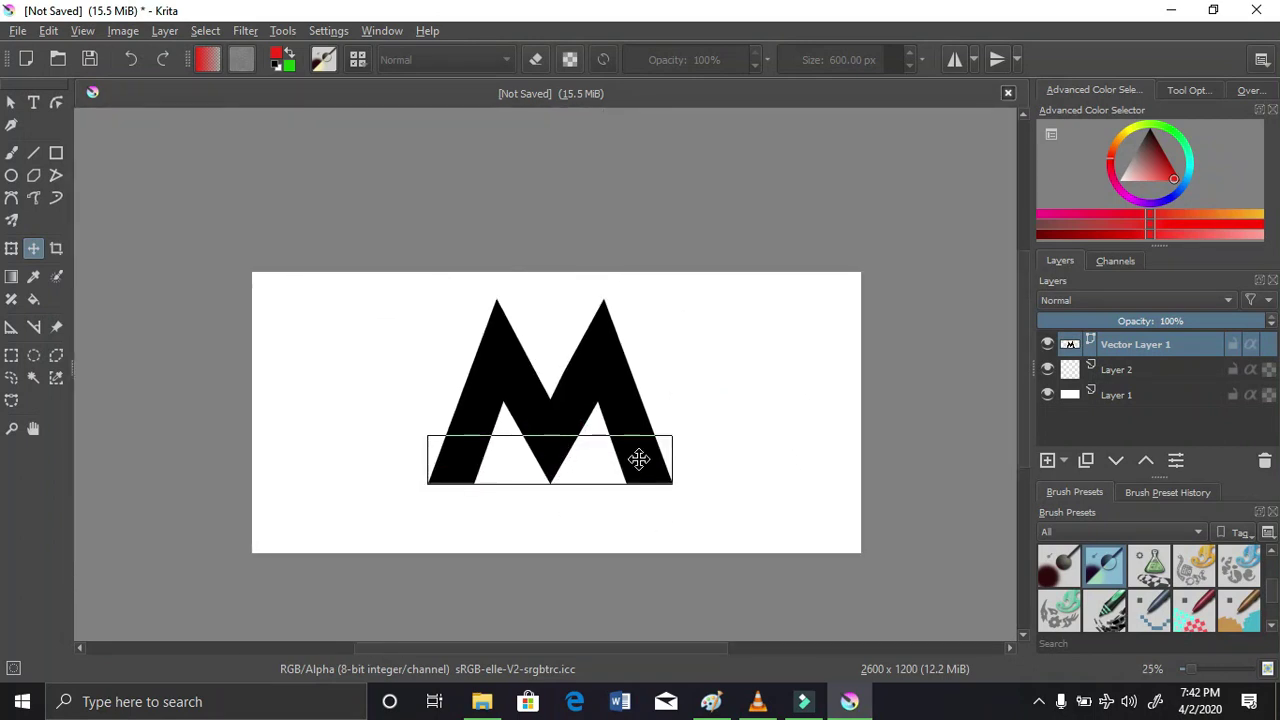
pyautogui.scroll(2, 660, 413)
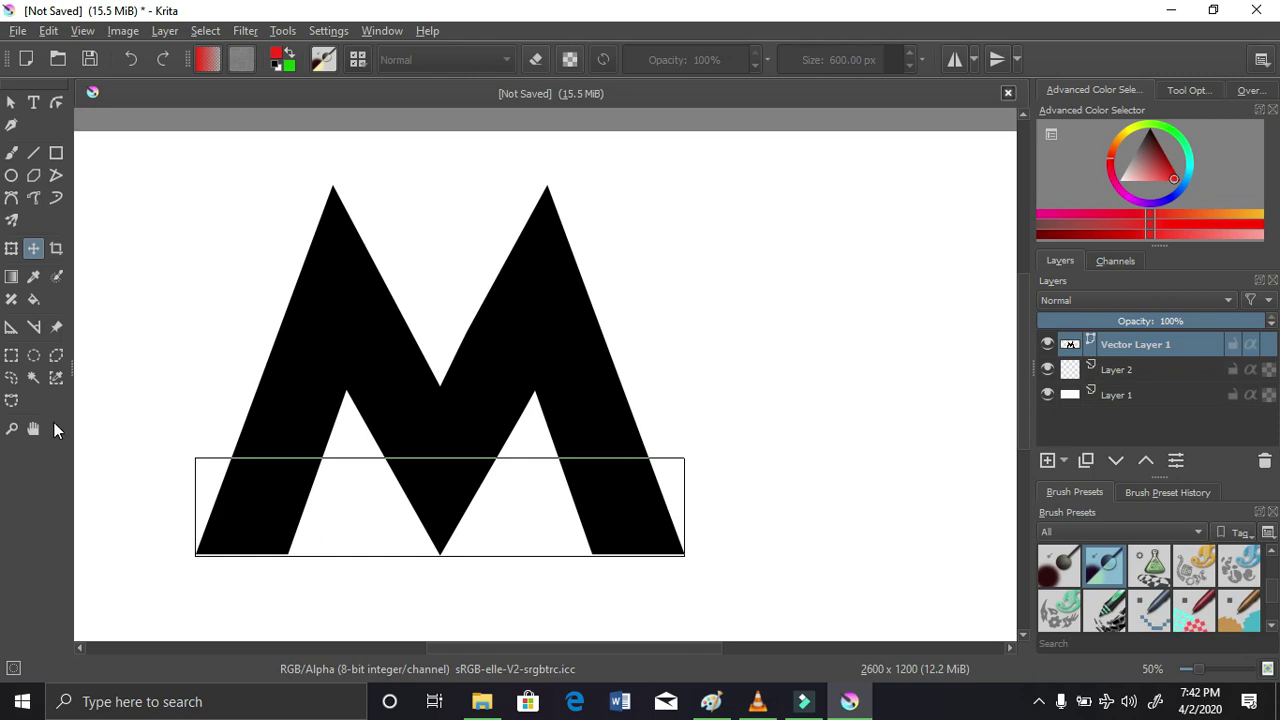
pyautogui.rightClick(251, 369)
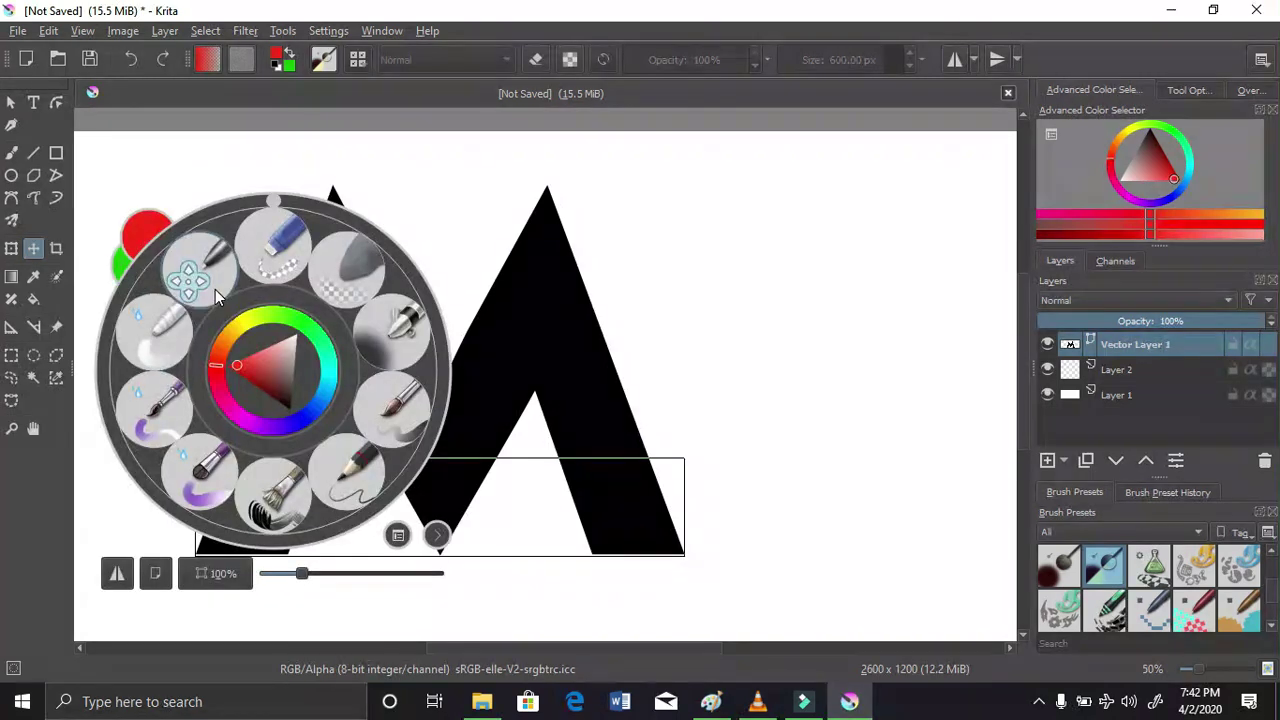
pyautogui.click(11, 152)
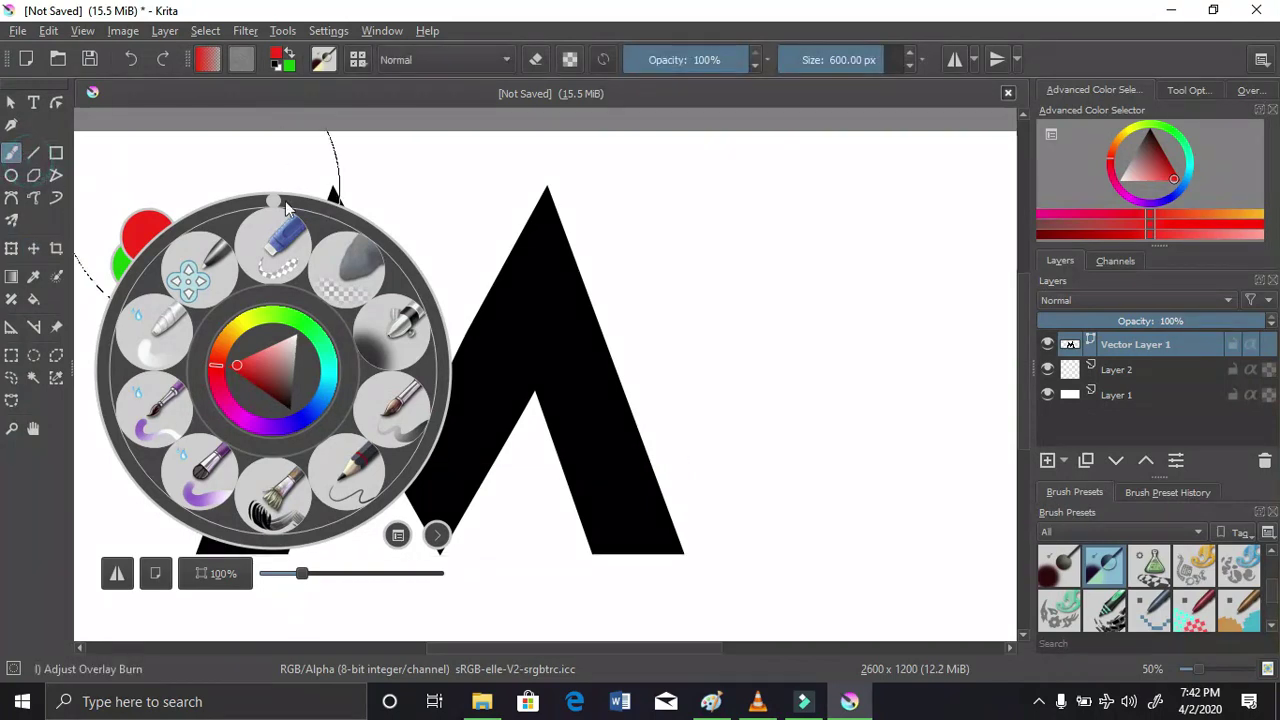
pyautogui.click(497, 205)
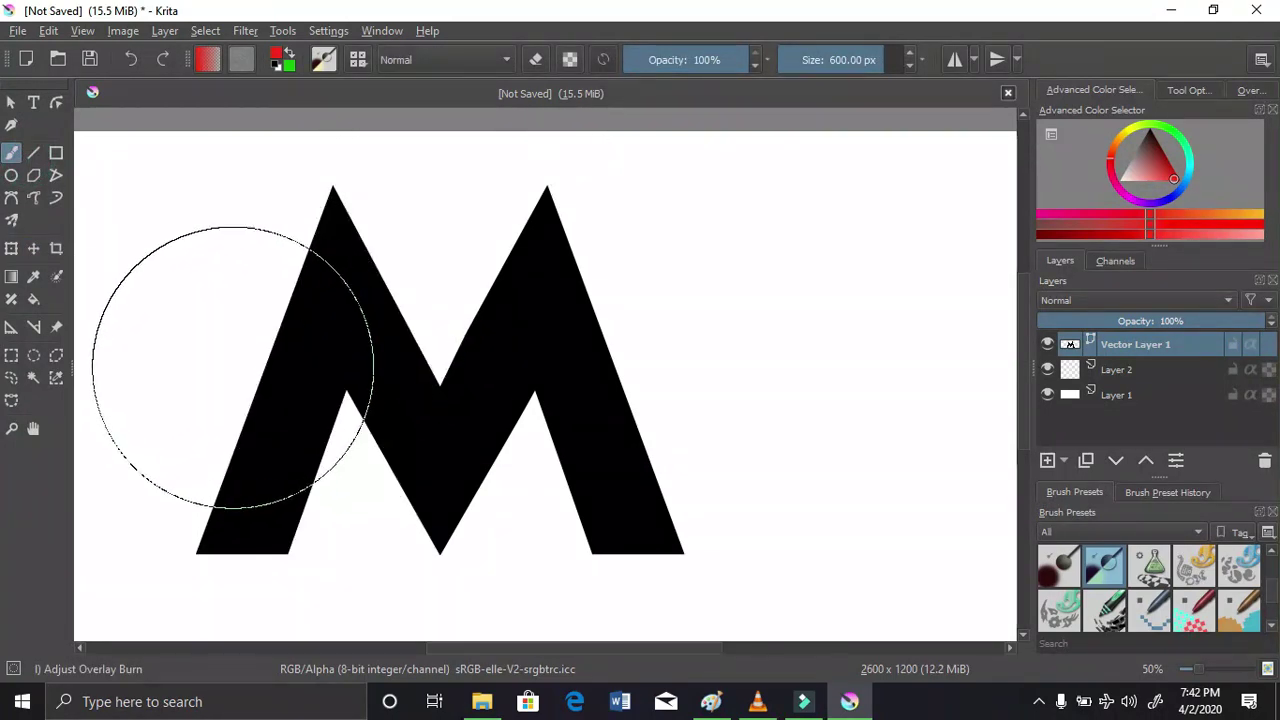
# Try to select the black M by similar color and apply a teal gradient on the vector layer
pyautogui.click(56, 377)
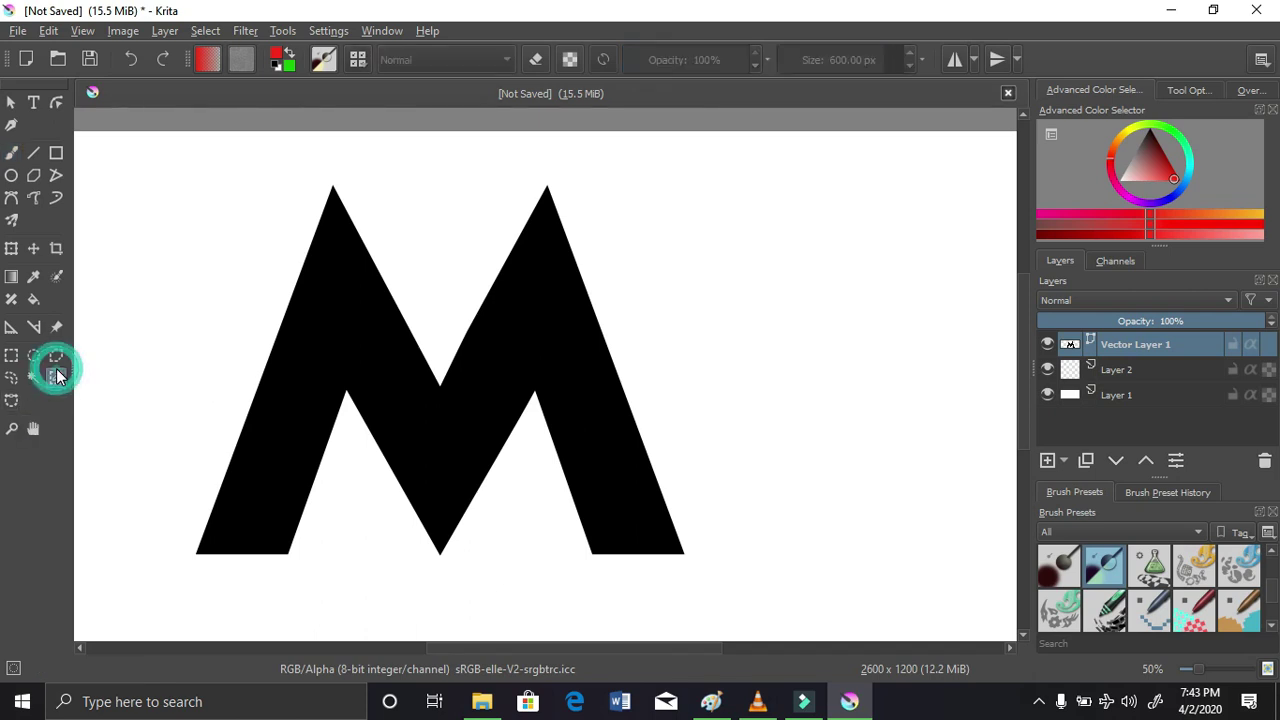
pyautogui.click(310, 393)
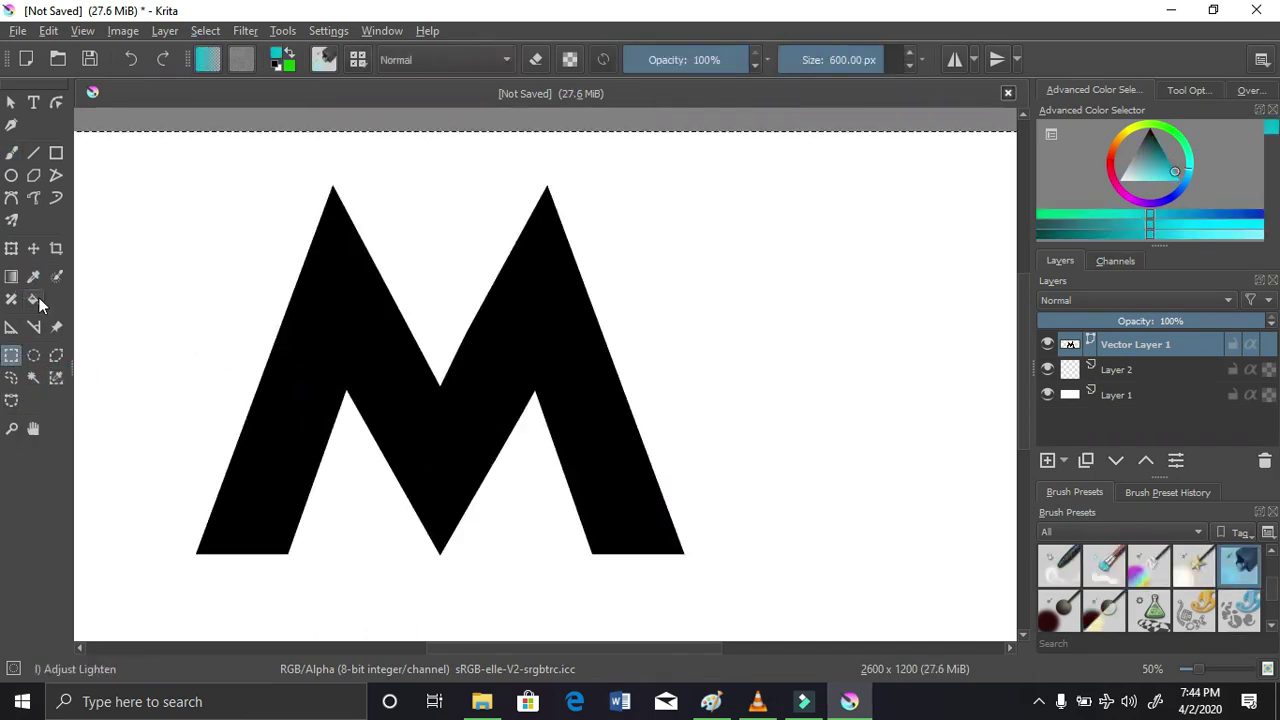
pyautogui.click(11, 276)
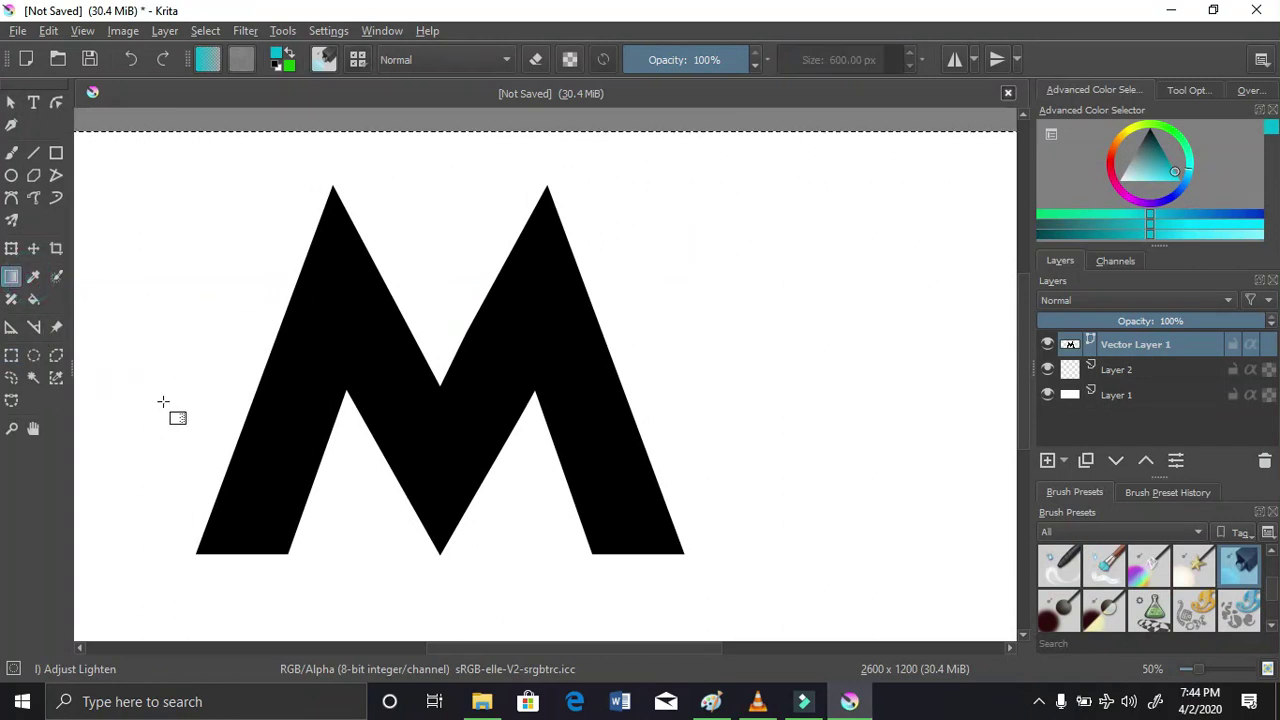
pyautogui.moveTo(700, 363); pyautogui.dragTo(308, 410)
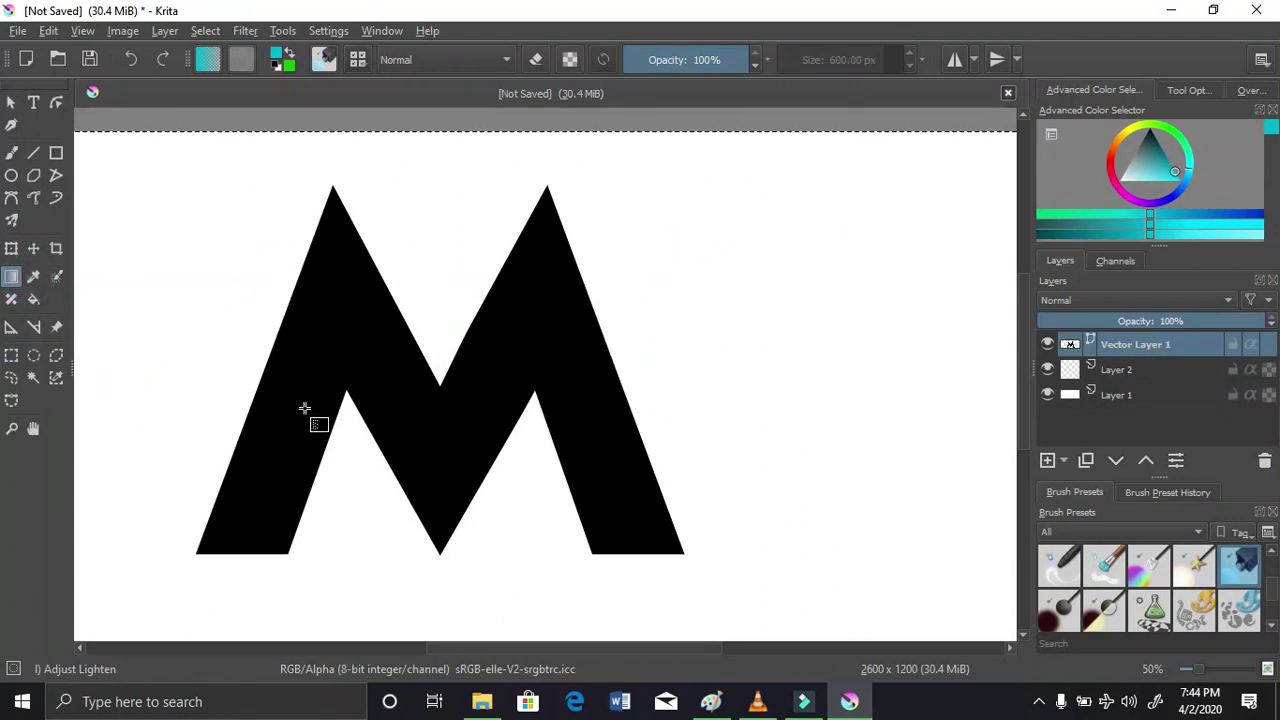
# Convert Vector Layer 1 to a paint layer
pyautogui.scroll(-4, 703, 368)
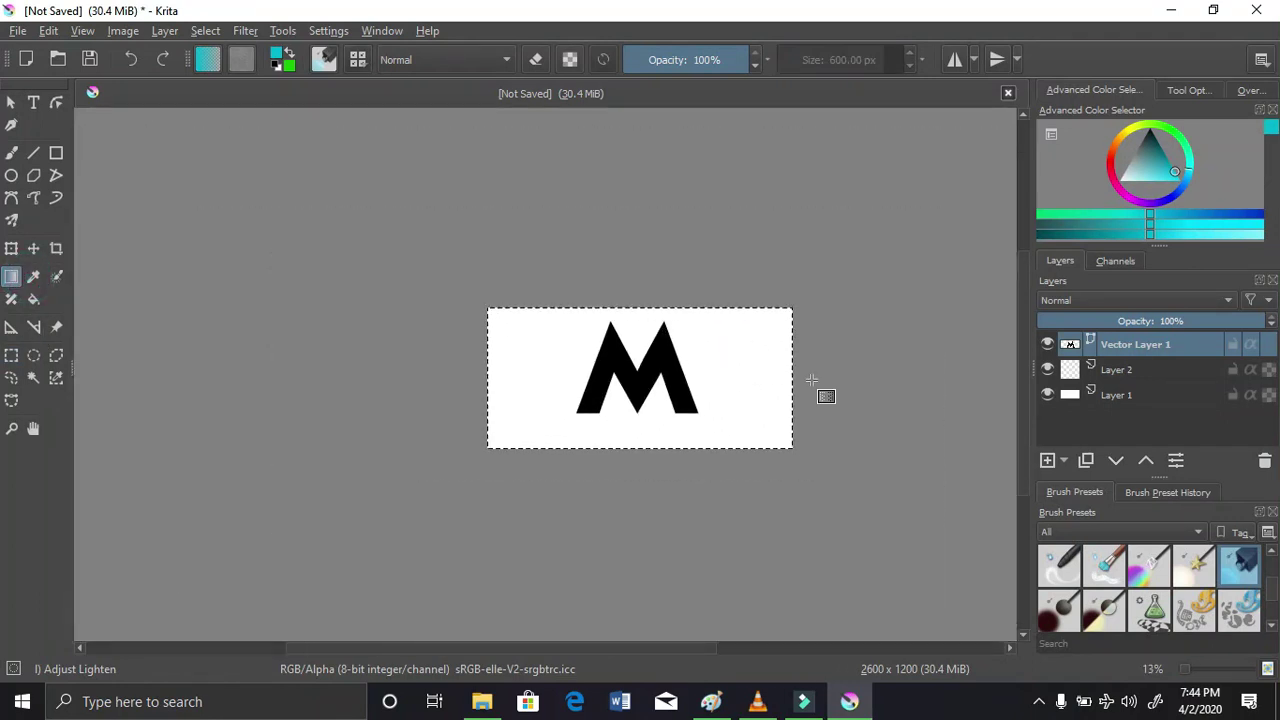
pyautogui.scroll(1, 826, 392)
pyautogui.rightClick(1169, 353)
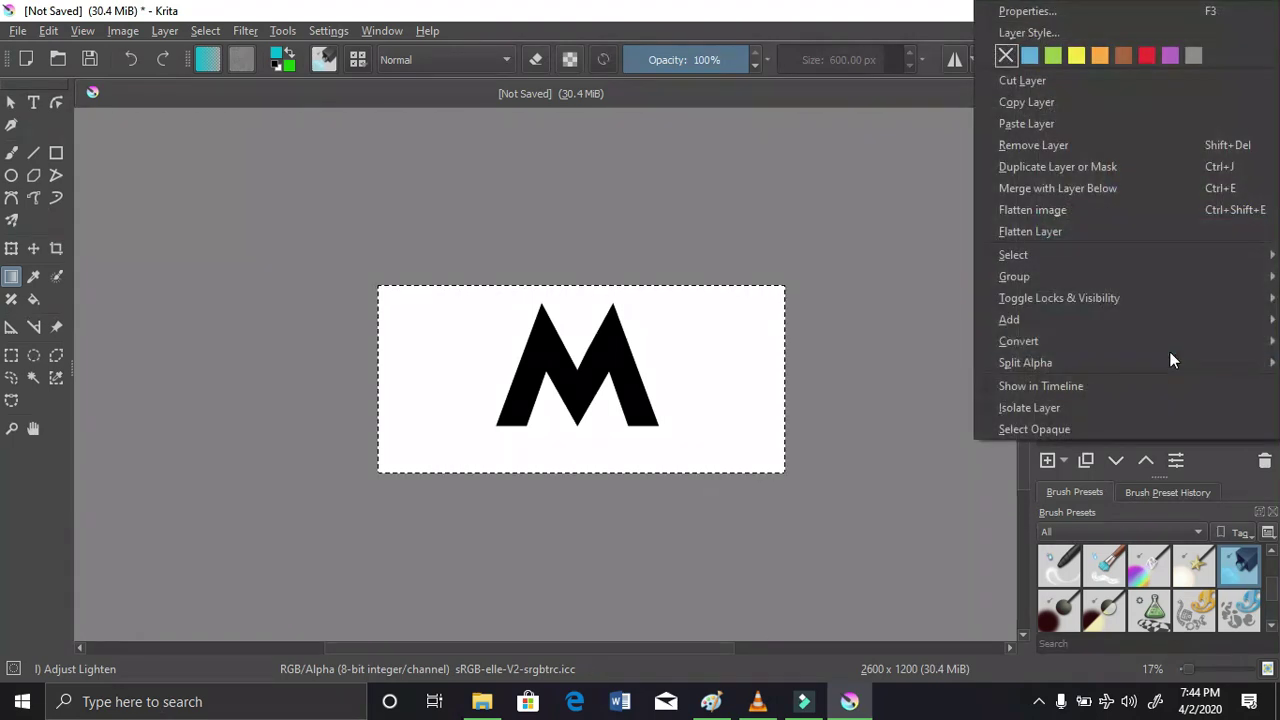
pyautogui.moveTo(1103, 339)
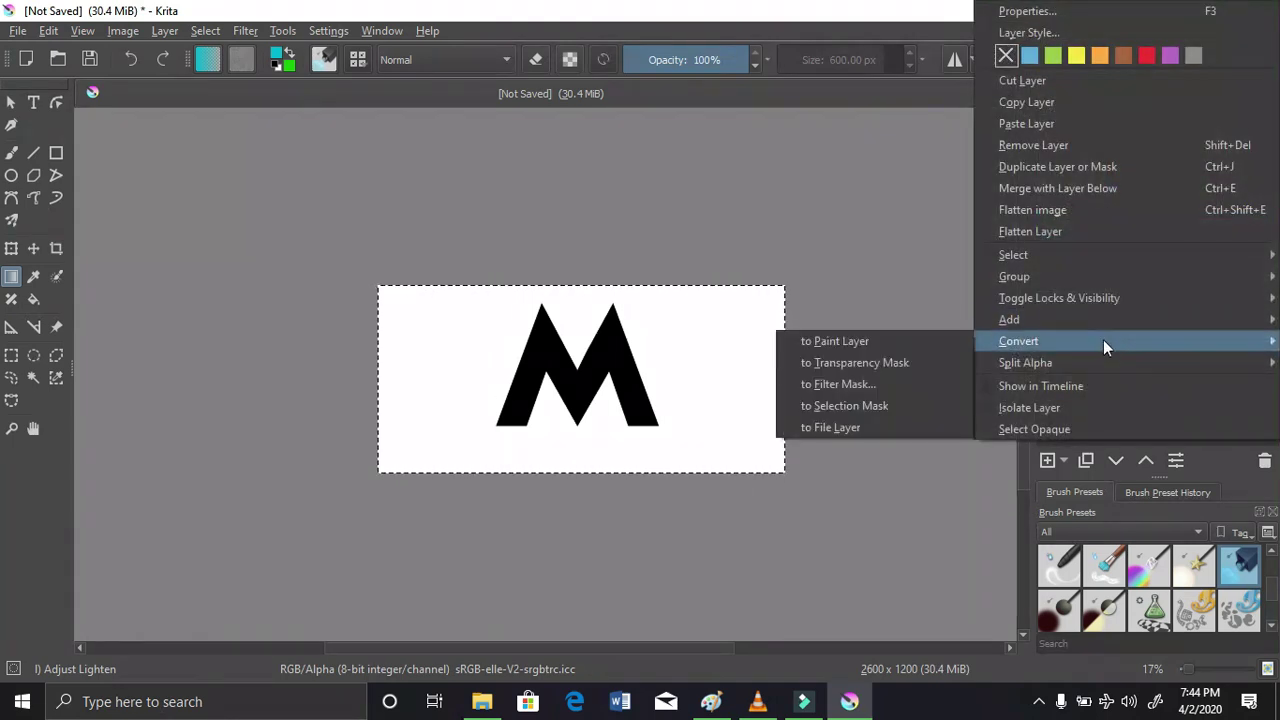
pyautogui.click(929, 343)
# Select the black letter M with the Similar Color Selection tool
pyautogui.scroll(1, 665, 388)
pyautogui.scroll(1, 665, 388)
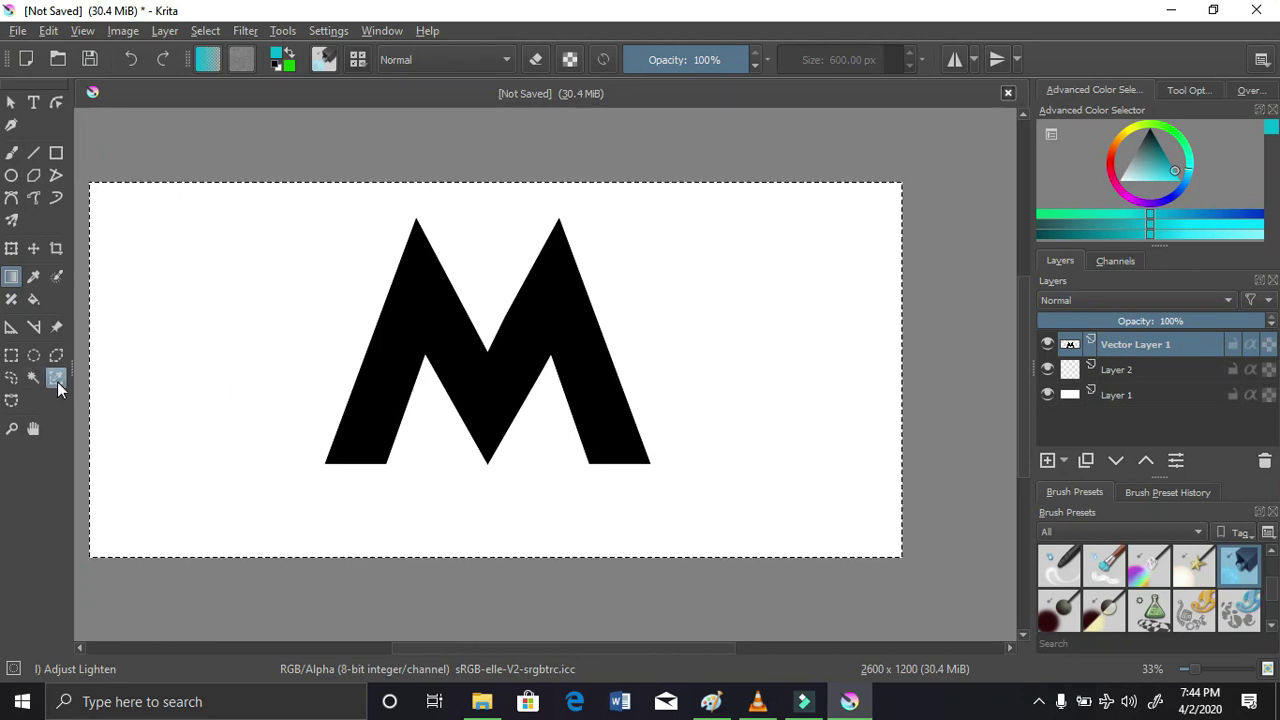
pyautogui.click(56, 377)
pyautogui.click(443, 352)
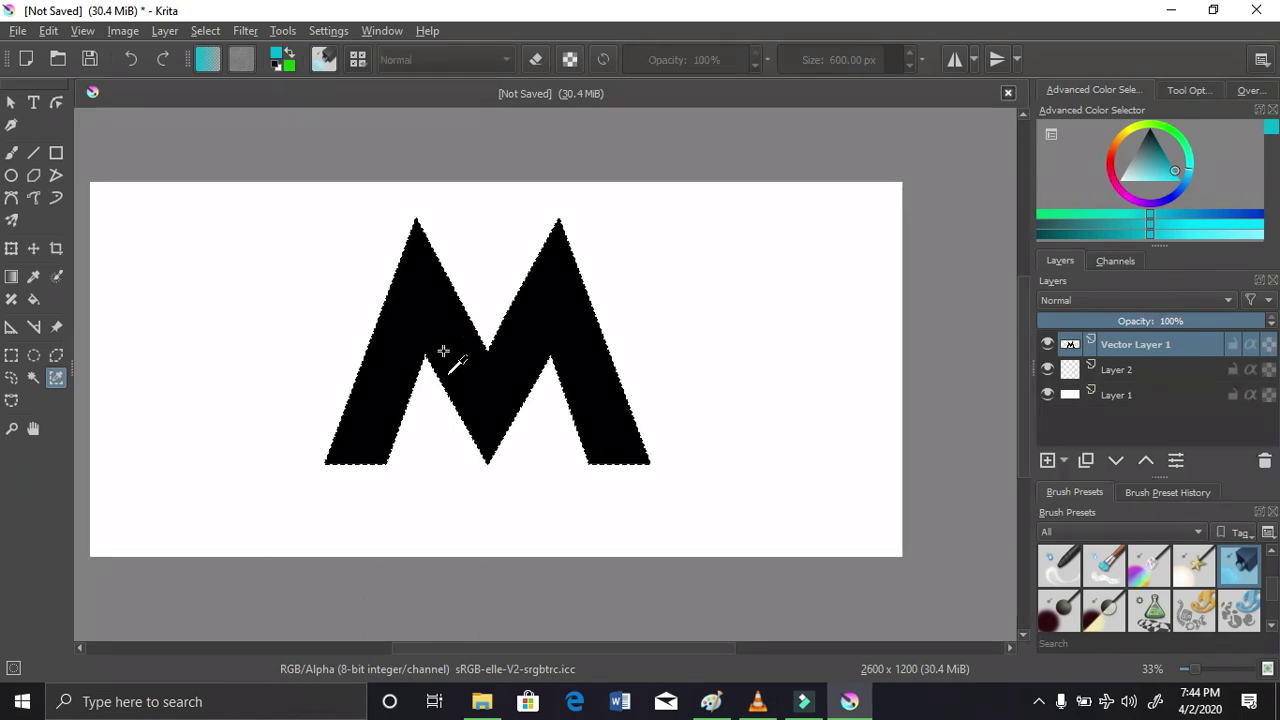
# Apply a teal gradient fading up from the selected M's base and a darker teal gradient fading down from its peaks
pyautogui.click(10, 276)
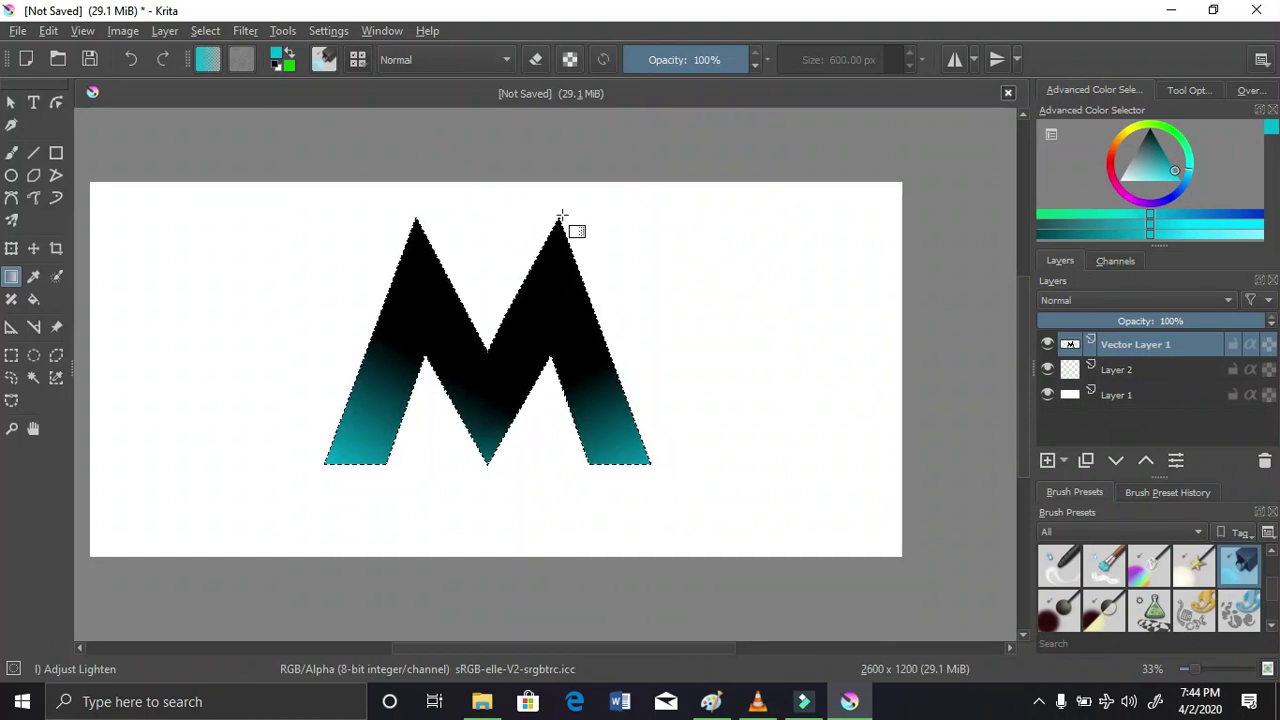
pyautogui.click(1167, 163)
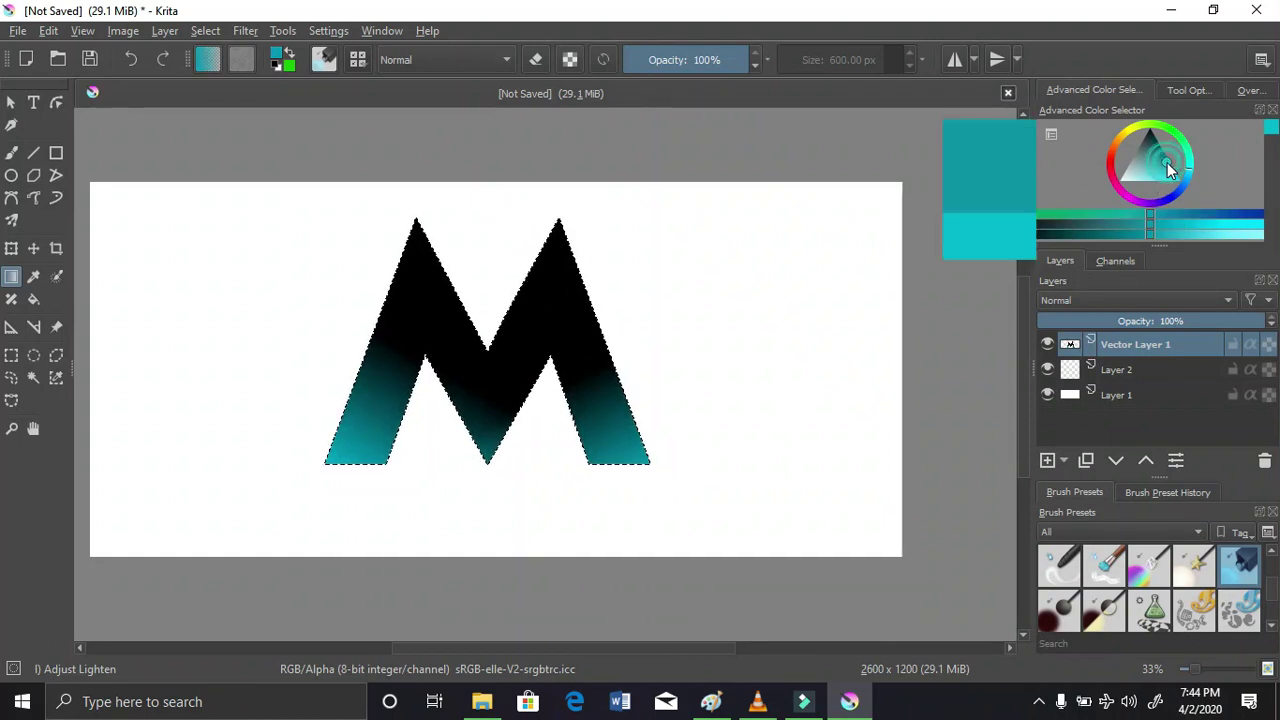
pyautogui.moveTo(1167, 162); pyautogui.dragTo(1164, 156)
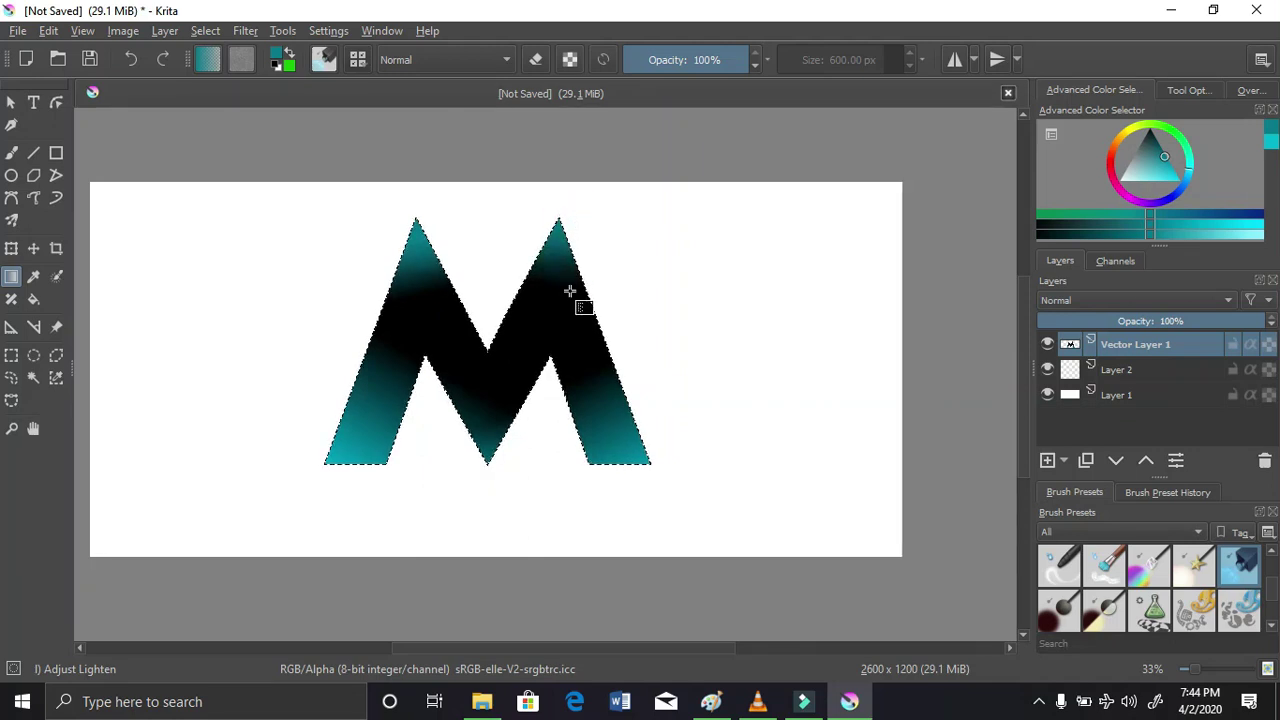
# Examine the teal gradients on the letter M up close and against the whole canvas
pyautogui.scroll(-2, 646, 329)
pyautogui.scroll(3, 647, 333)
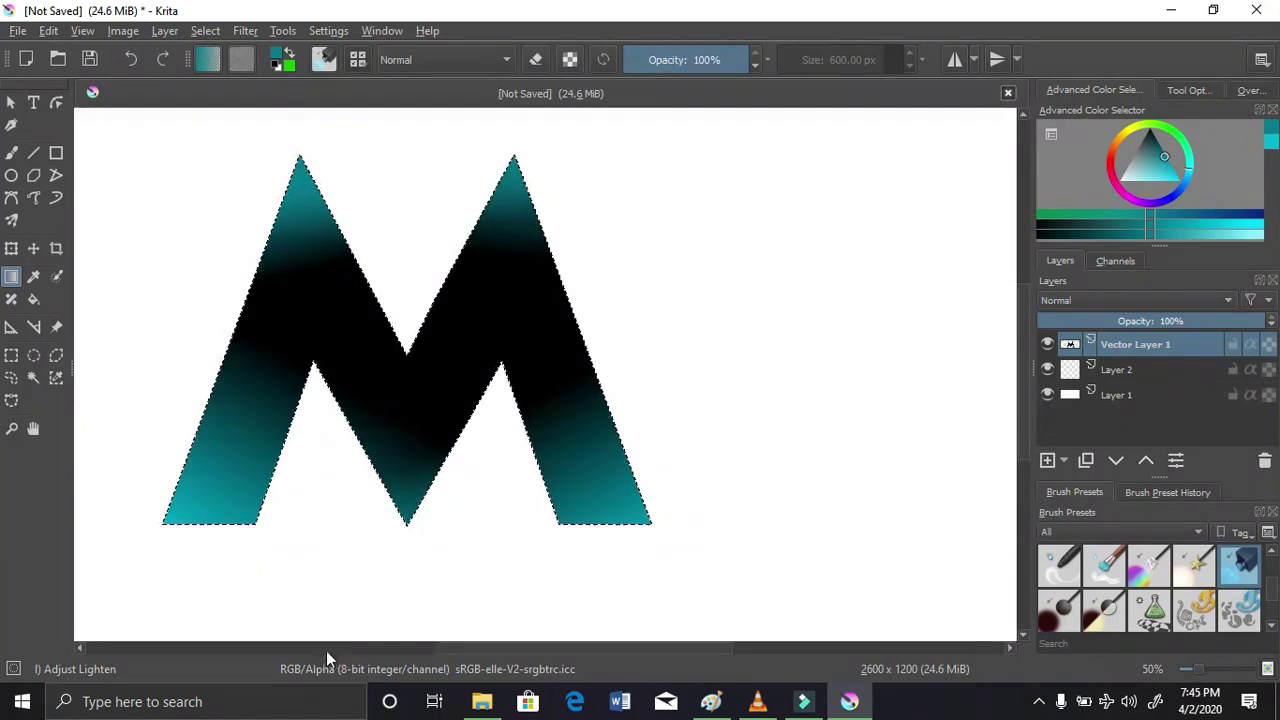
pyautogui.moveTo(501, 649)
pyautogui.mouseDown()
pyautogui.moveTo(406, 656)
pyautogui.moveTo(480, 655)
pyautogui.mouseUp()
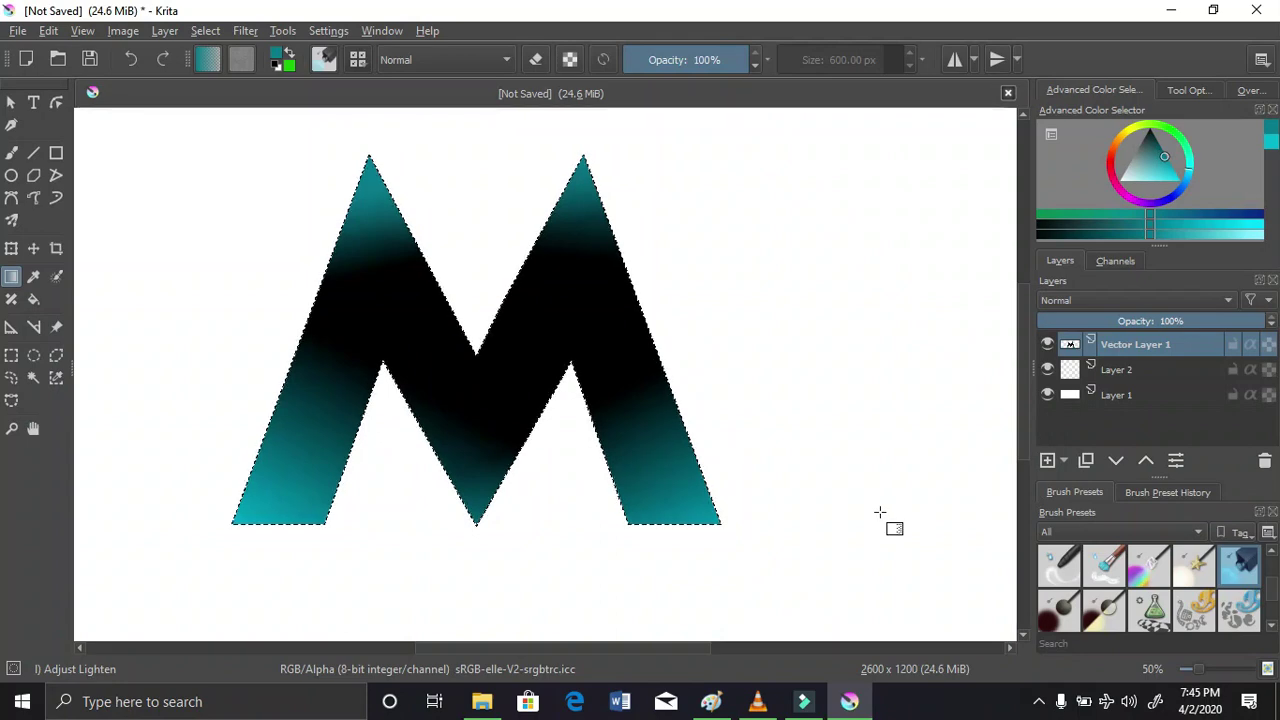
pyautogui.scroll(-1, 873, 487)
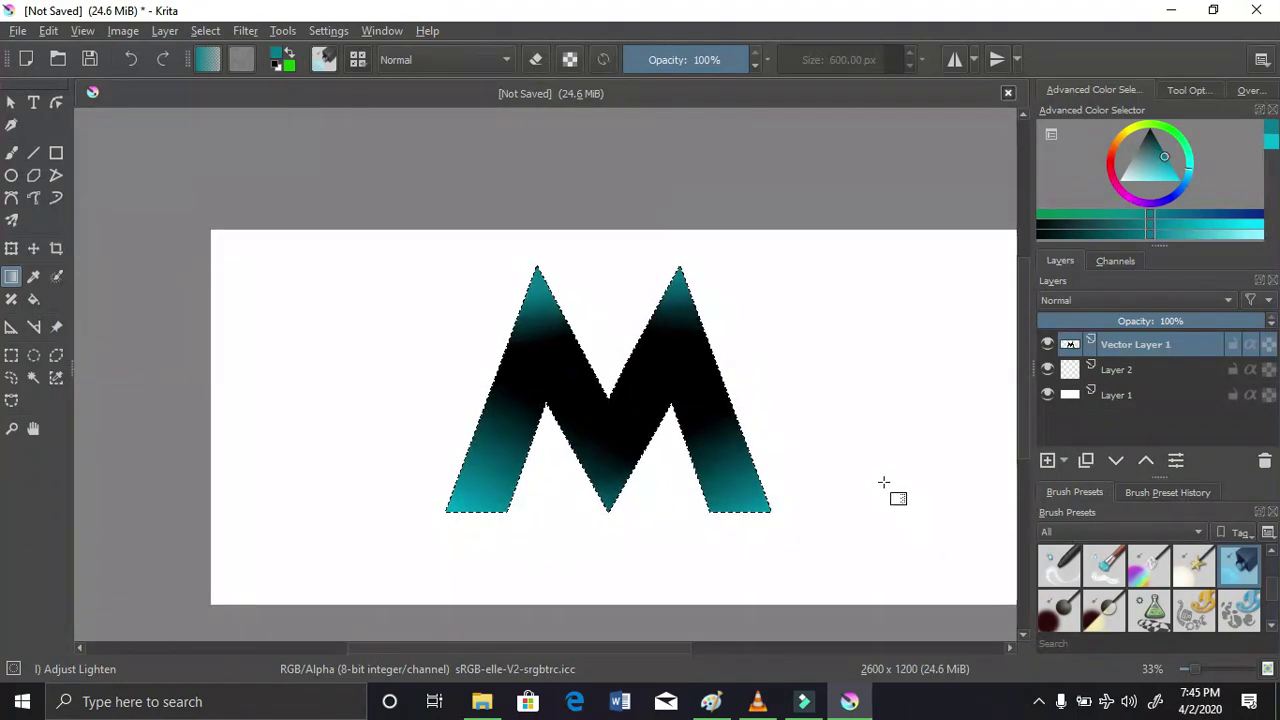
pyautogui.scroll(1, 880, 480)
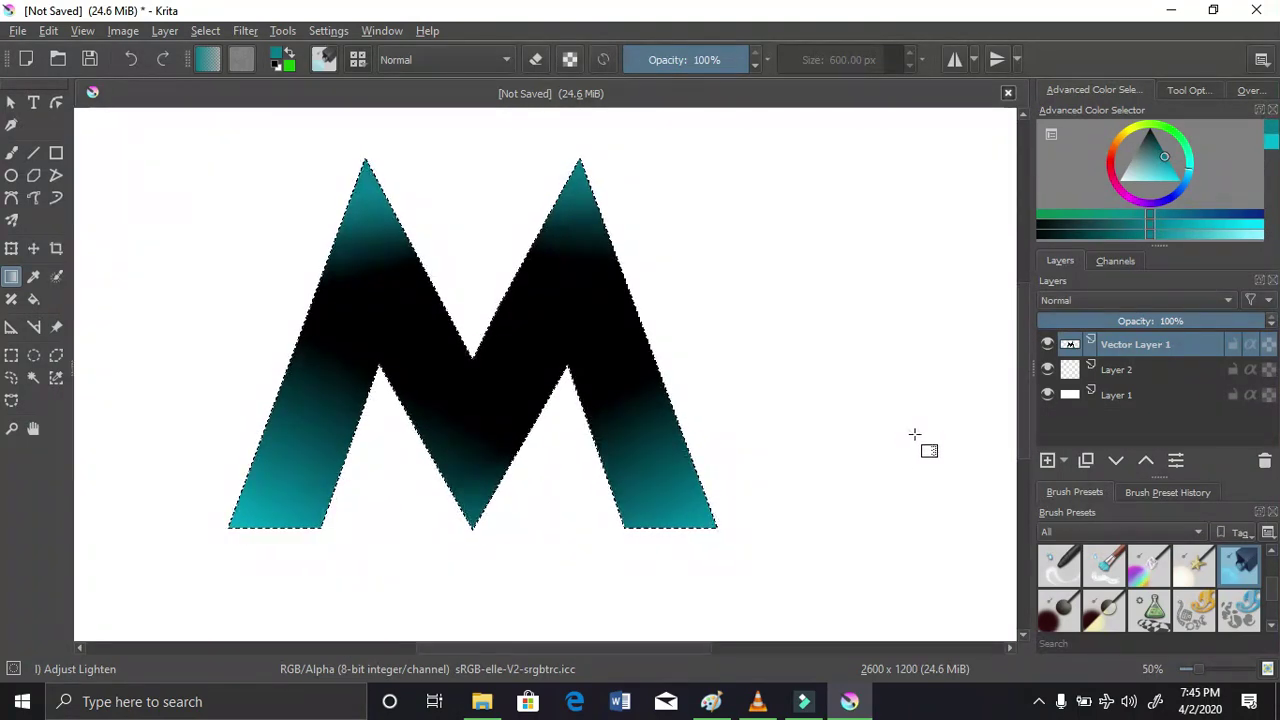
pyautogui.scroll(1, 900, 449)
pyautogui.scroll(-2, 903, 449)
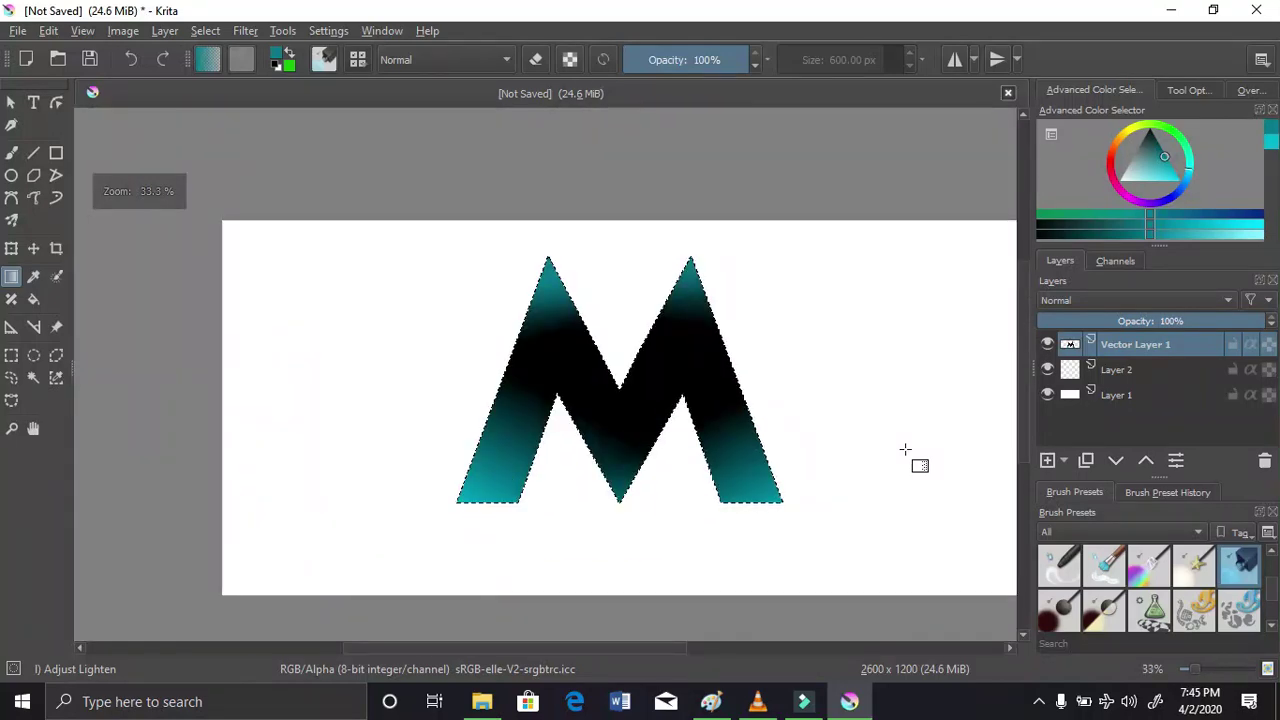
pyautogui.scroll(1, 904, 450)
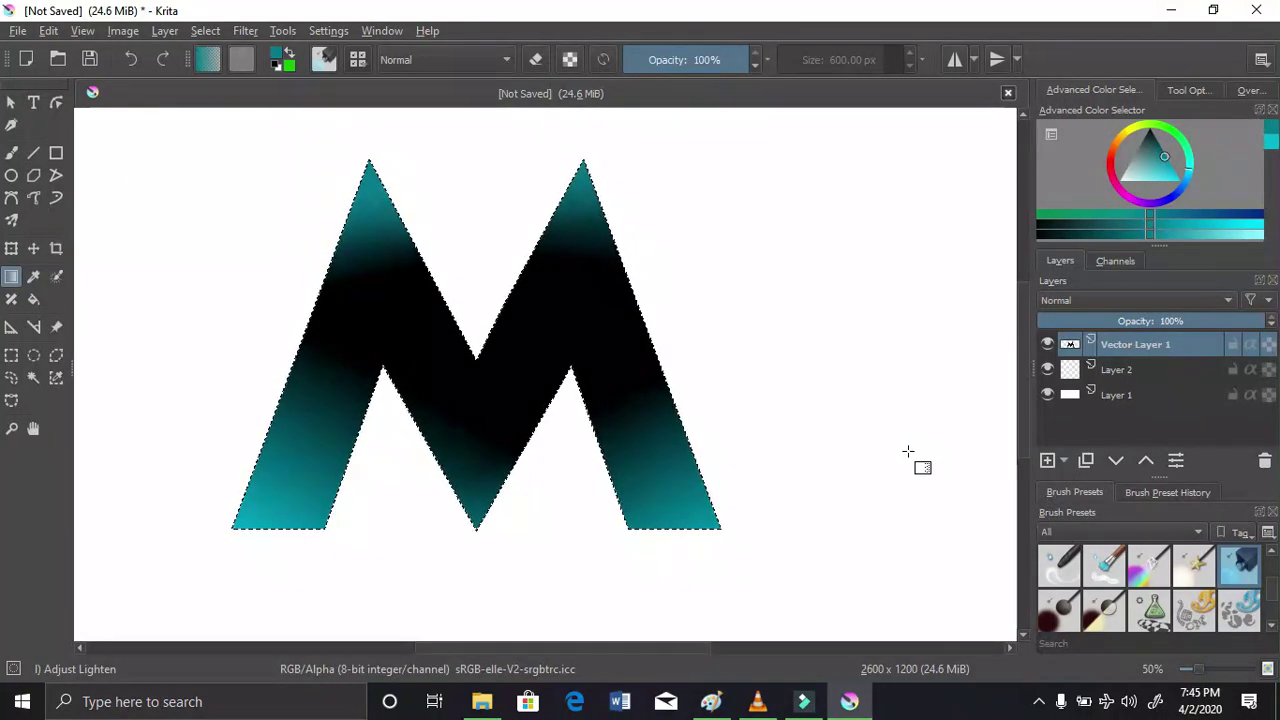
pyautogui.scroll(1, 906, 450)
pyautogui.scroll(-2, 906, 449)
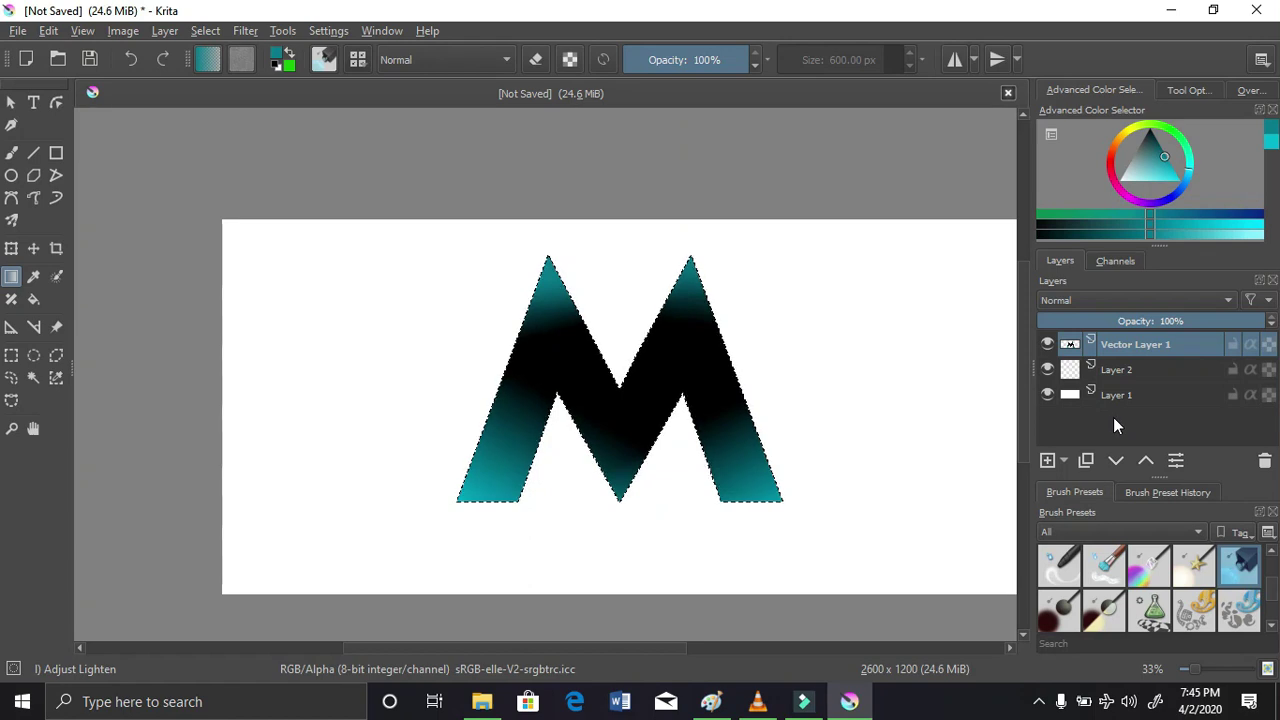
# Merge the converted letter layer down into Layer 2
pyautogui.hotkey('ctrl', 'e')
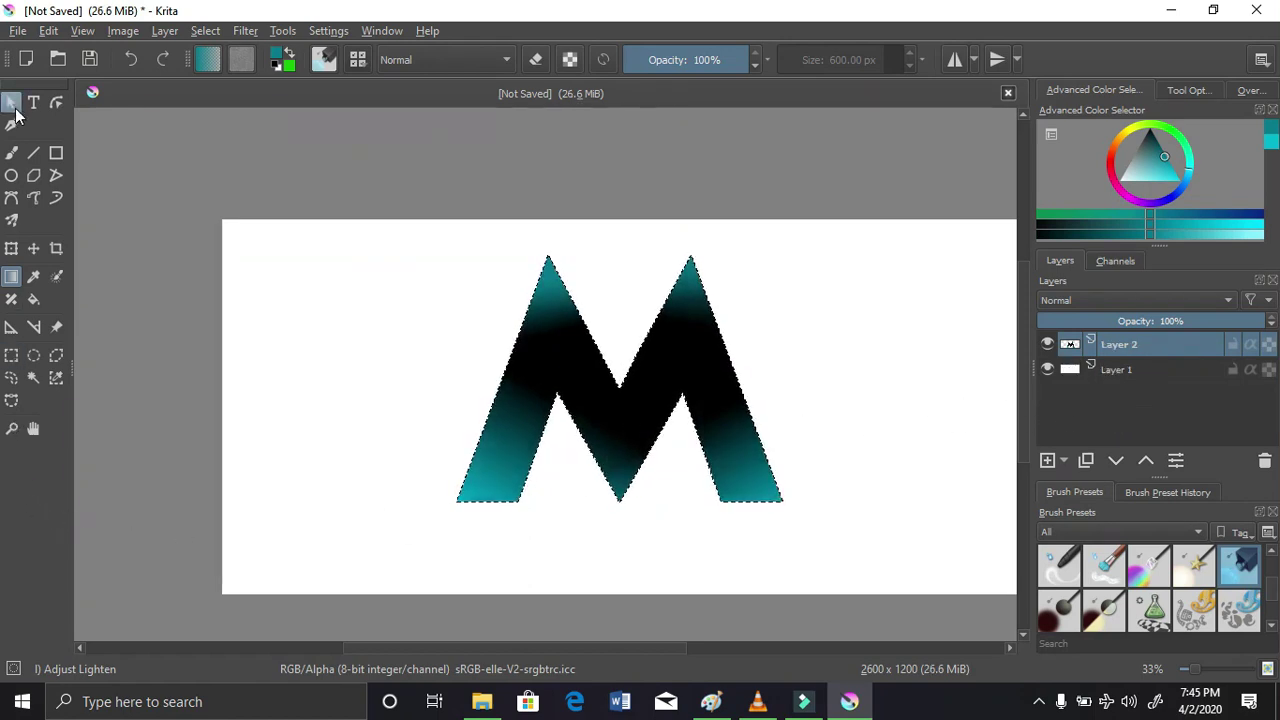
pyautogui.click(12, 275)
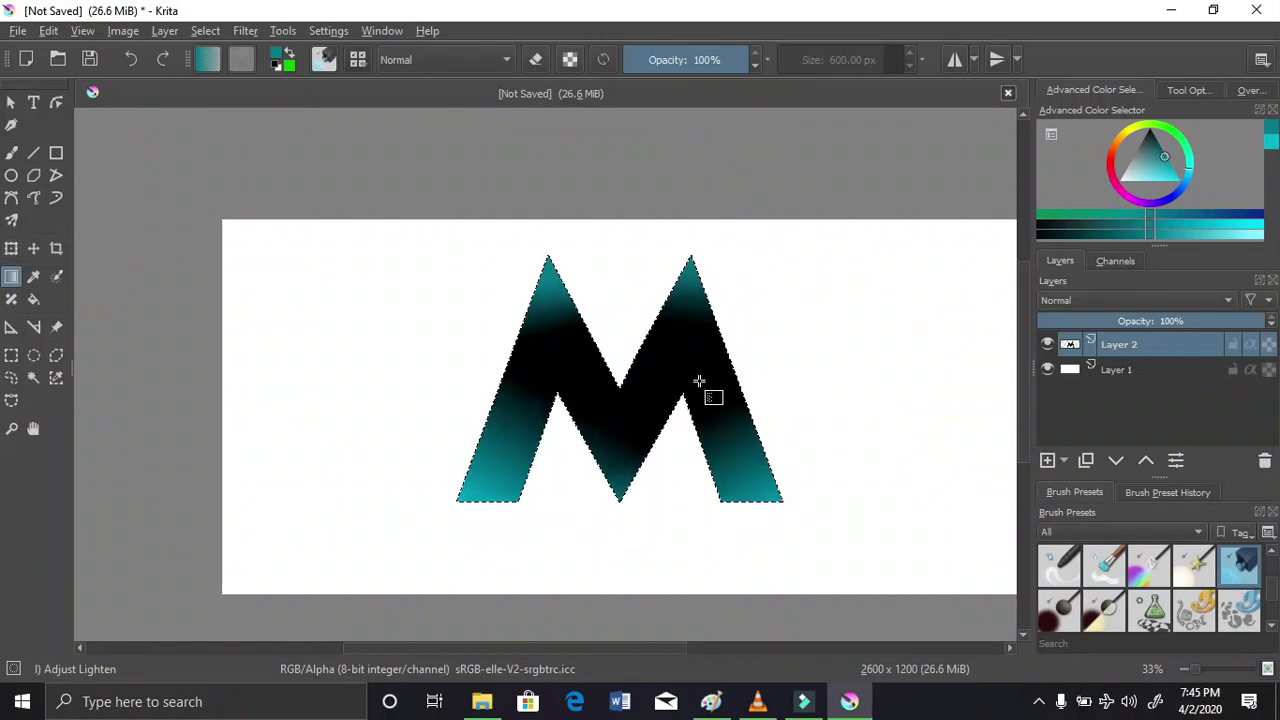
pyautogui.rightClick(660, 390)
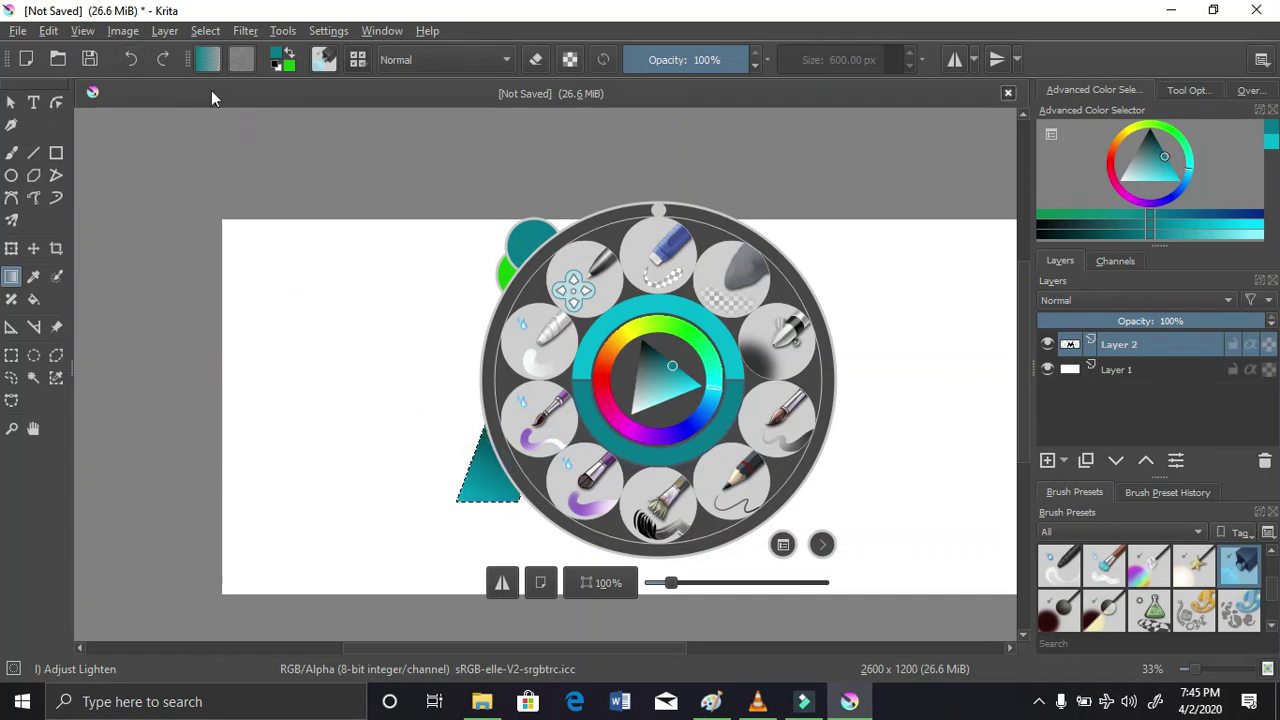
# Grow the selection around the letter M by 6 pixels
pyautogui.click(205, 31)
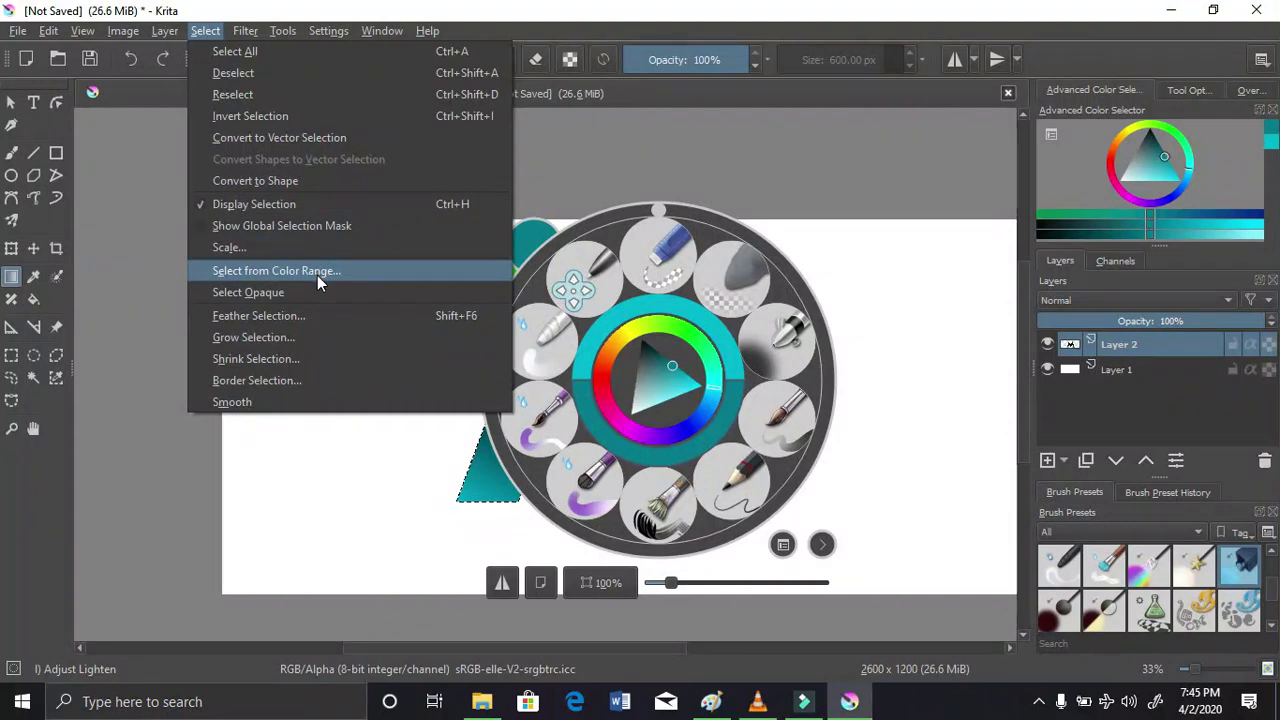
pyautogui.click(309, 344)
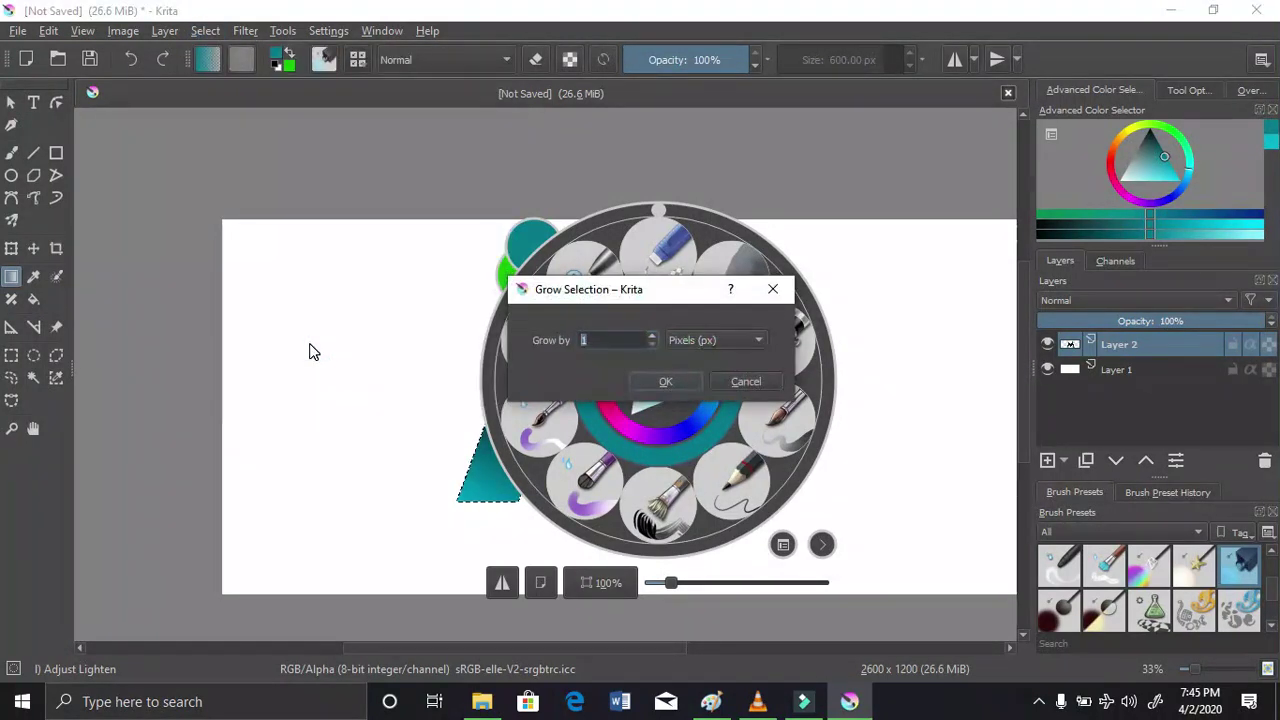
pyautogui.click(650, 337)
pyautogui.tripleClick(651, 338)
pyautogui.click(668, 381)
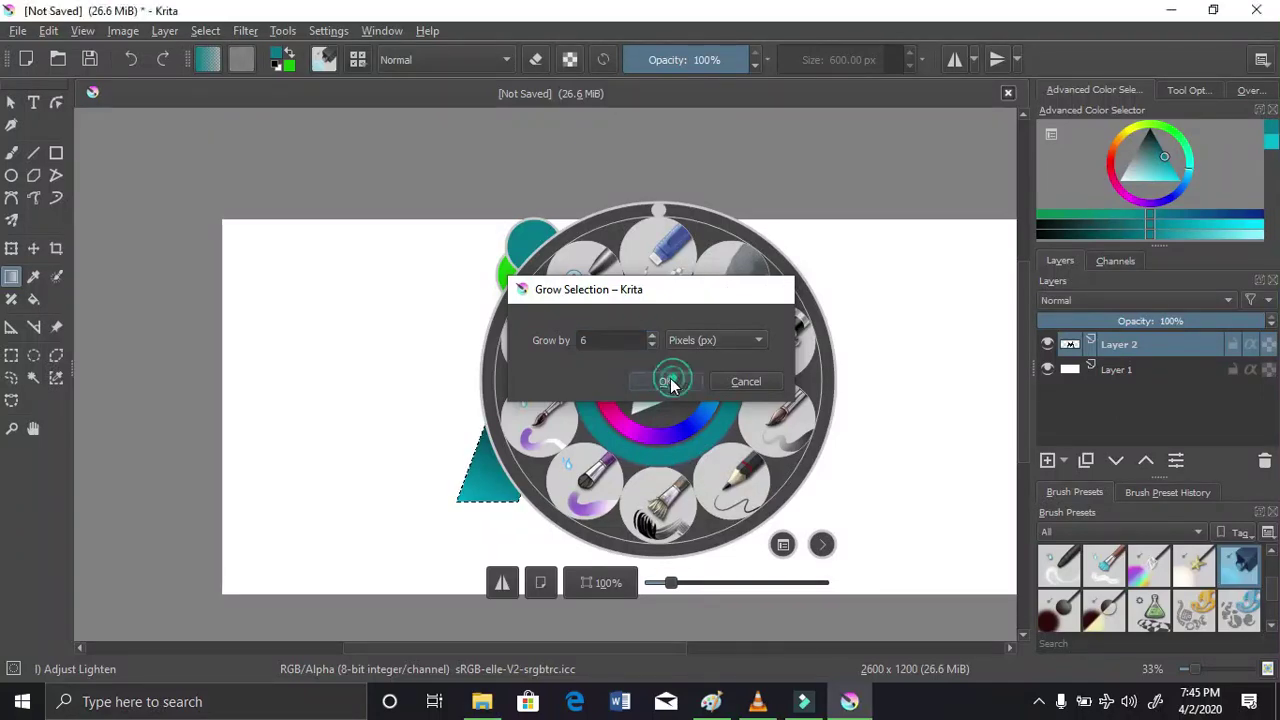
pyautogui.click(438, 384)
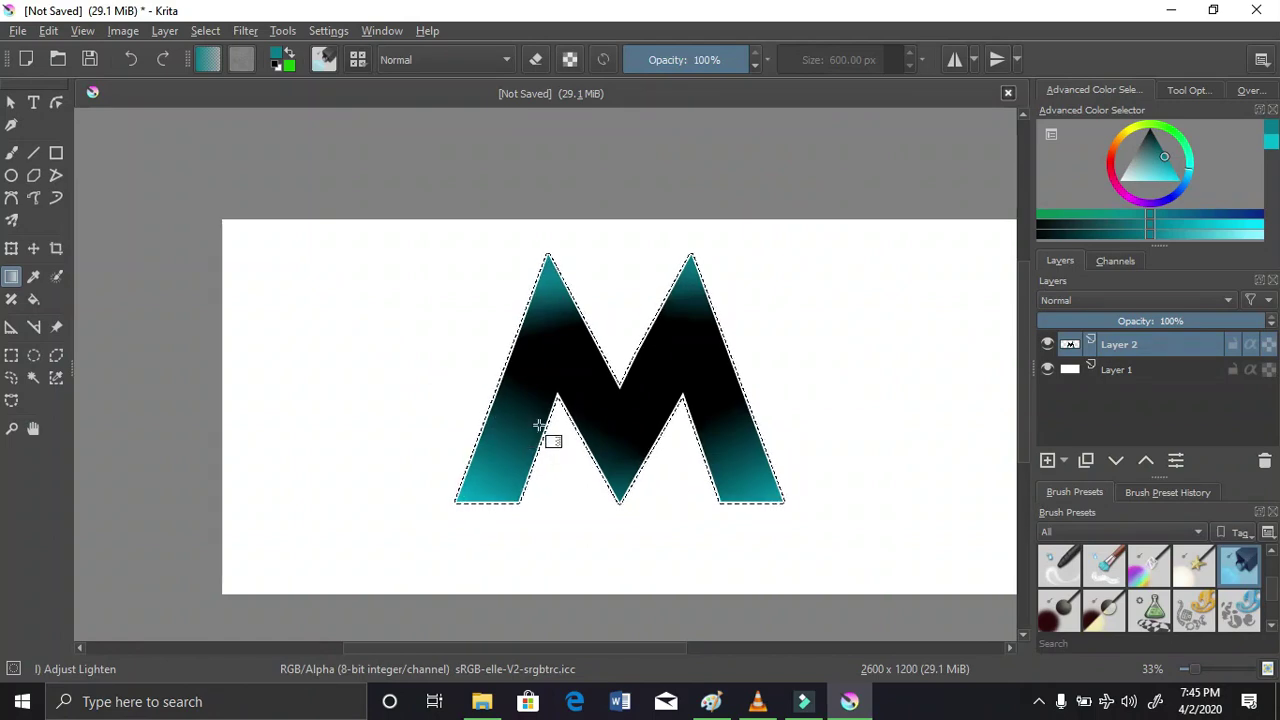
# Set the foreground color to a bright, fully saturated yellow
pyautogui.scroll(2, 488, 483)
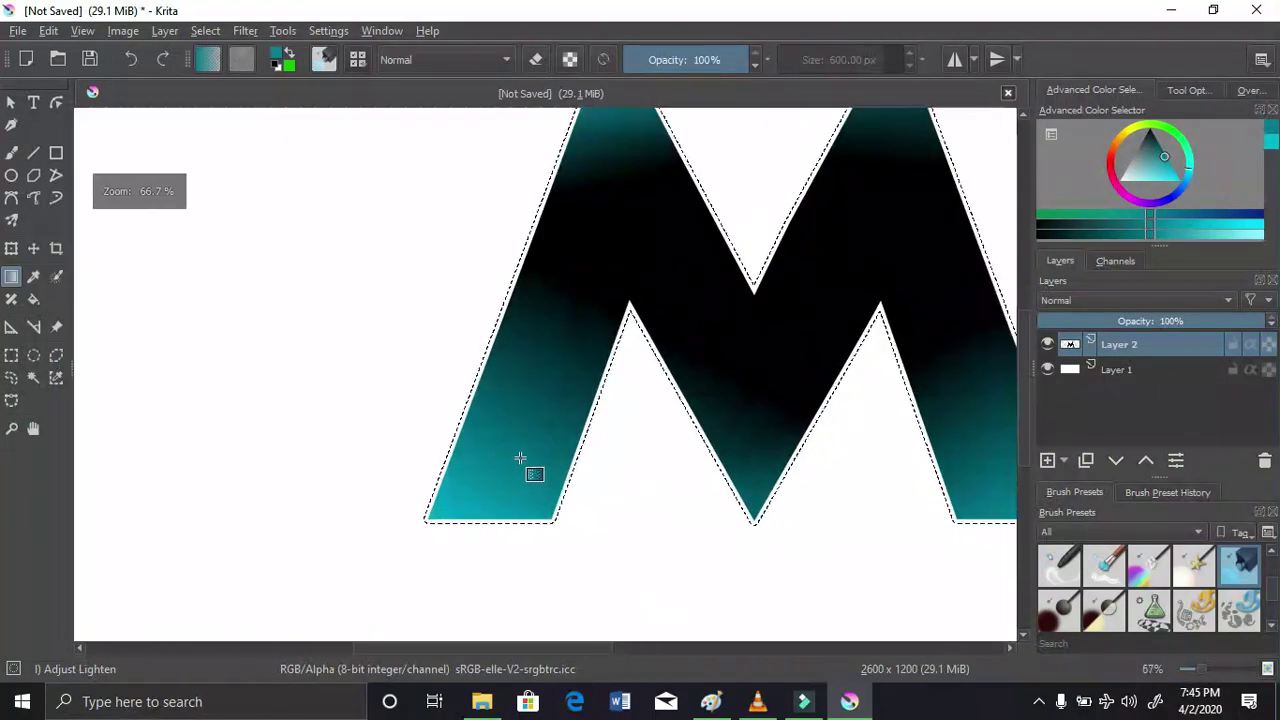
pyautogui.scroll(1, 534, 448)
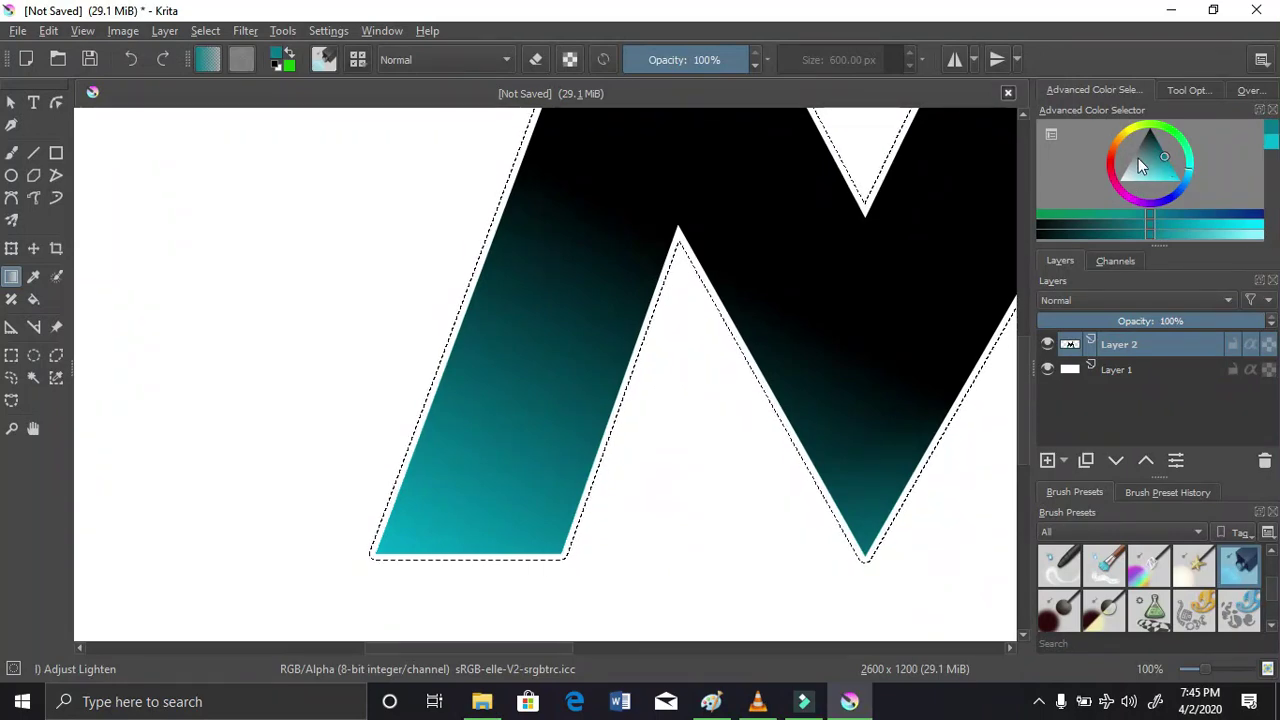
pyautogui.click(1127, 133)
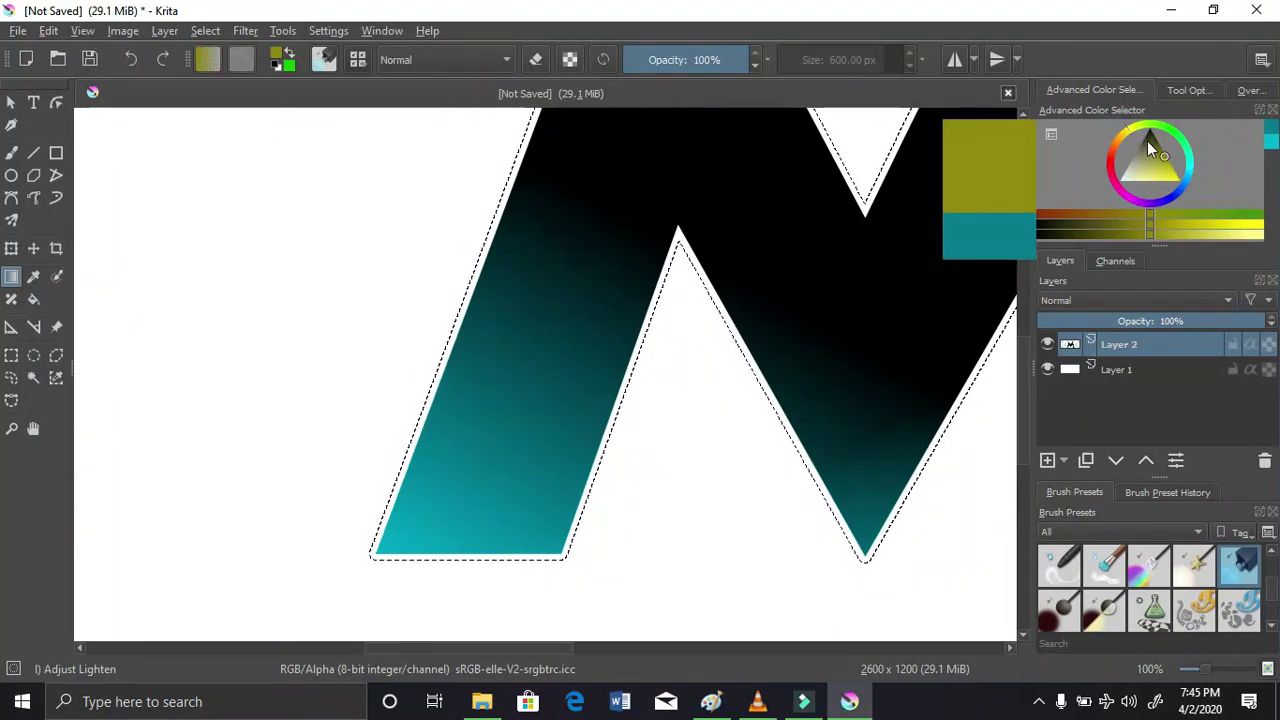
pyautogui.click(1171, 168)
pyautogui.moveTo(1171, 170); pyautogui.dragTo(1185, 186)
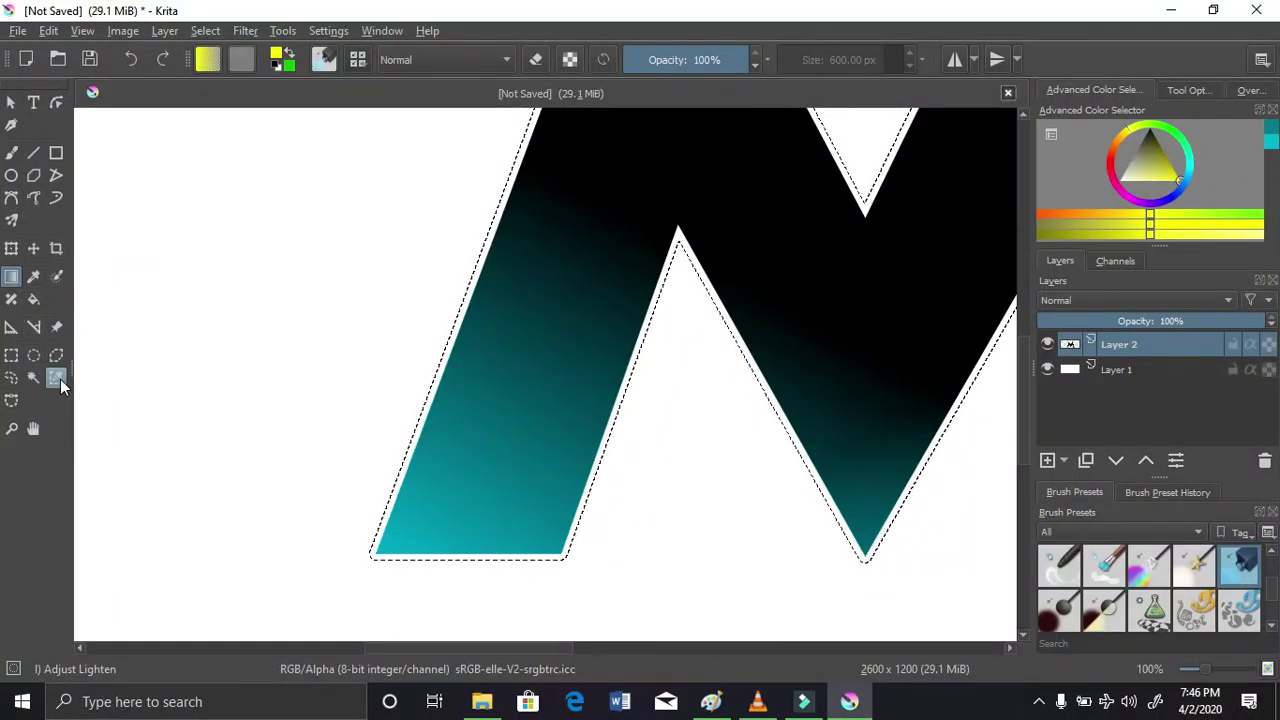
# Try to fill the grown M selection with yellow directly on Layer 2, and undo the fill
pyautogui.click(33, 298)
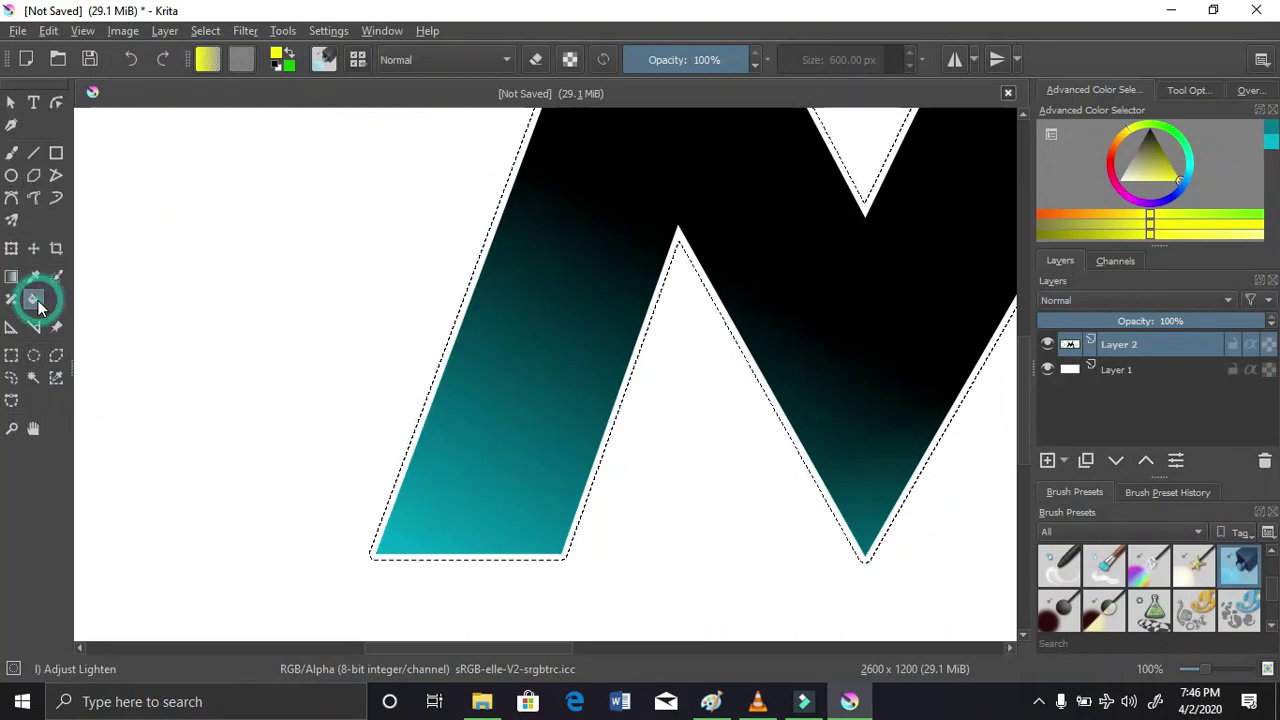
pyautogui.click(420, 476)
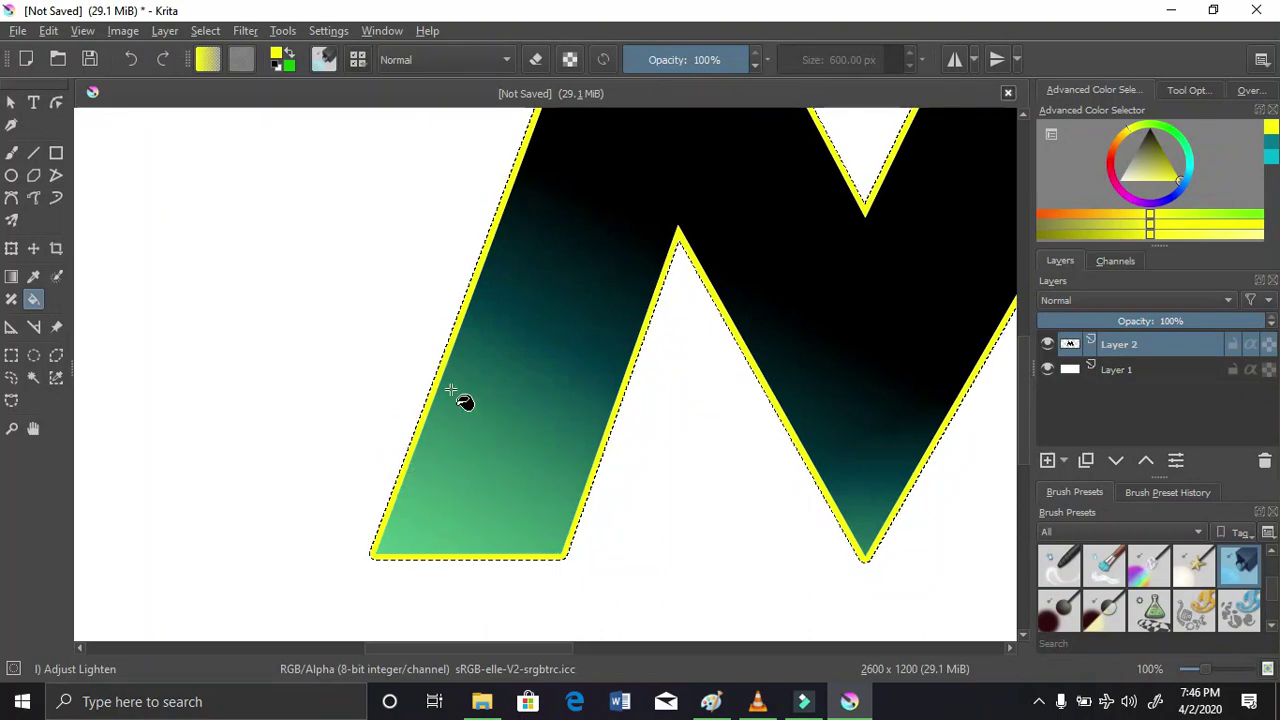
pyautogui.scroll(-2, 463, 400)
pyautogui.scroll(-1, 452, 389)
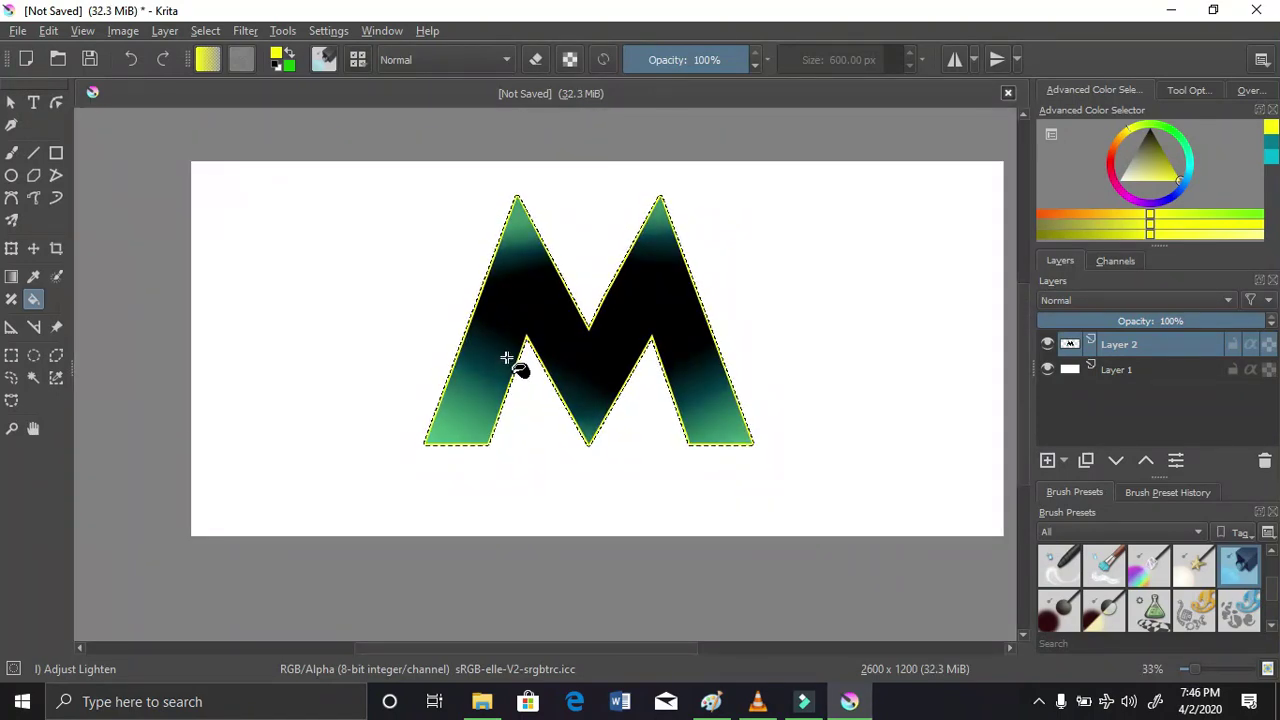
pyautogui.hotkey('ctrl', 'z')
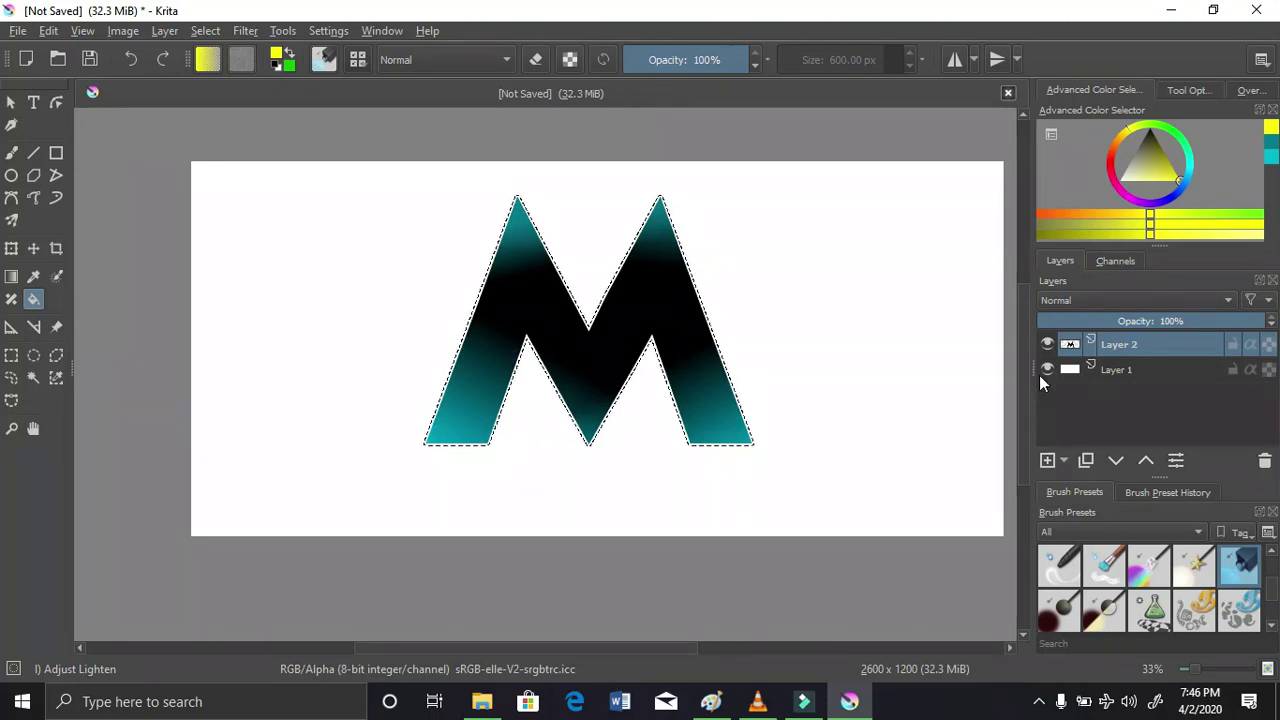
# Add a new paint layer above the letter's layer
pyautogui.click(1046, 461)
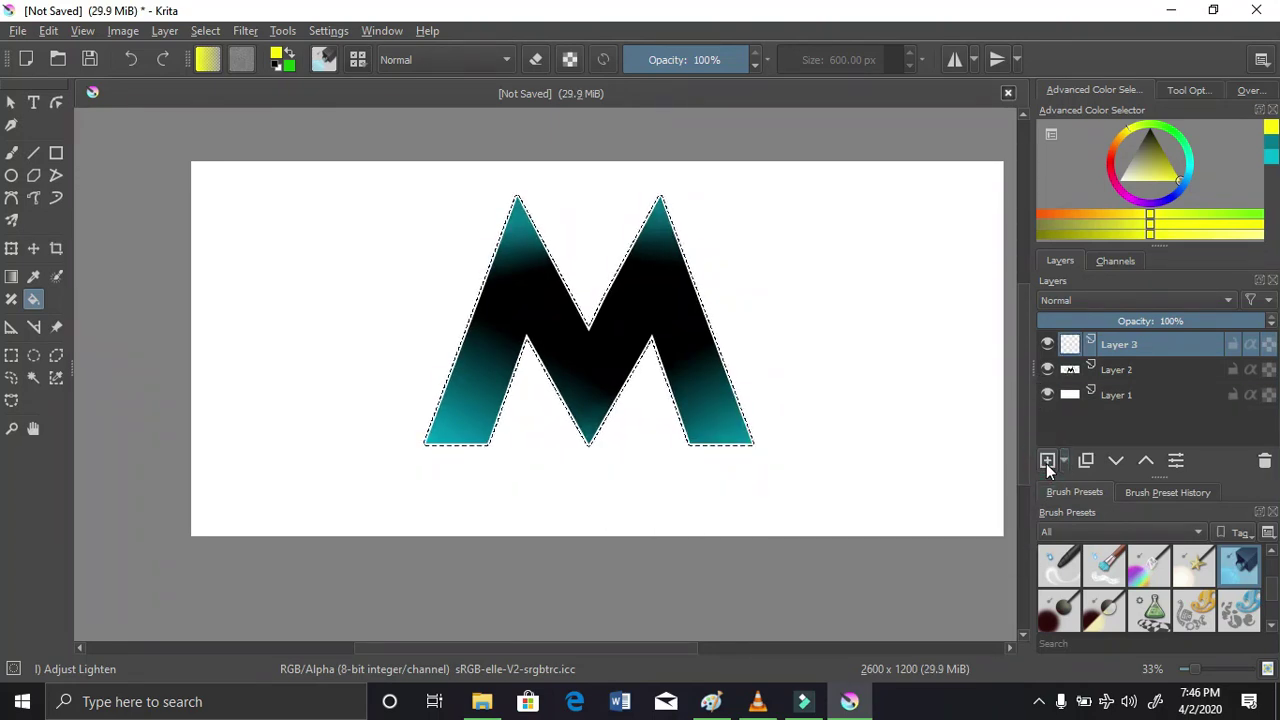
# Try to fill the grown M selection with yellow on the new layer, hiding the original letter's layer during the fill
pyautogui.scroll(2, 432, 373)
pyautogui.scroll(2, 432, 373)
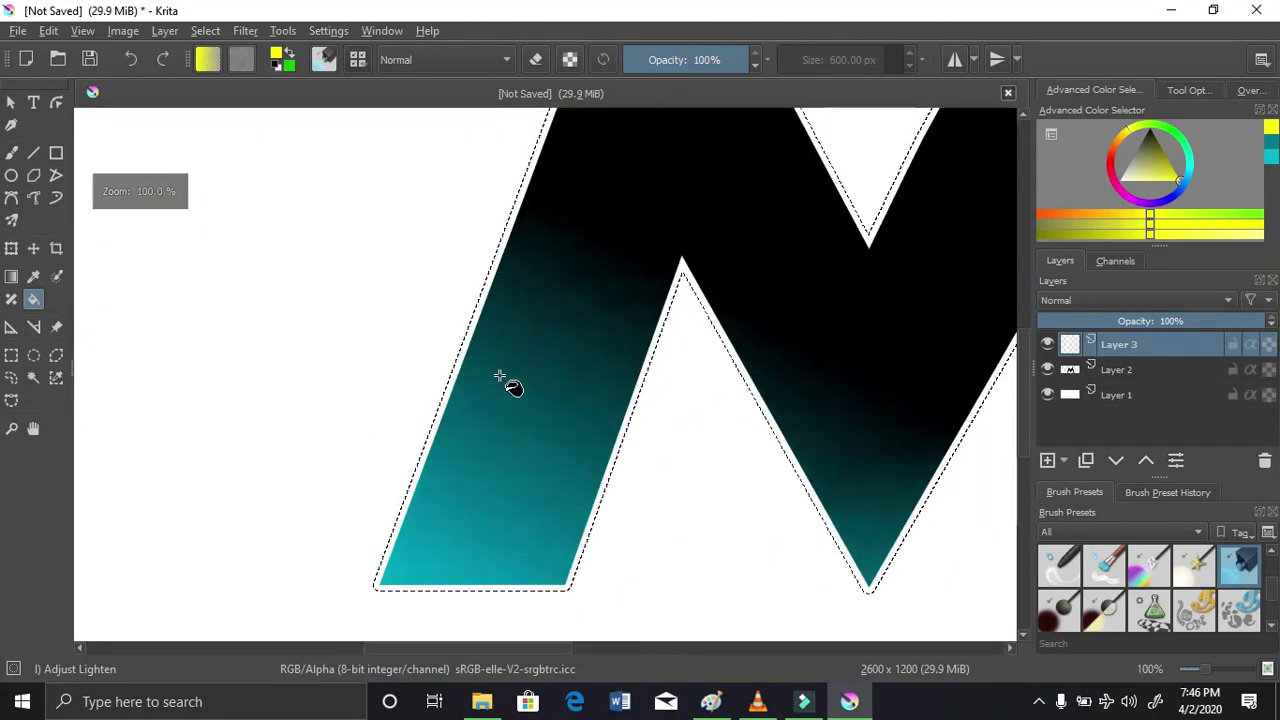
pyautogui.click(728, 300)
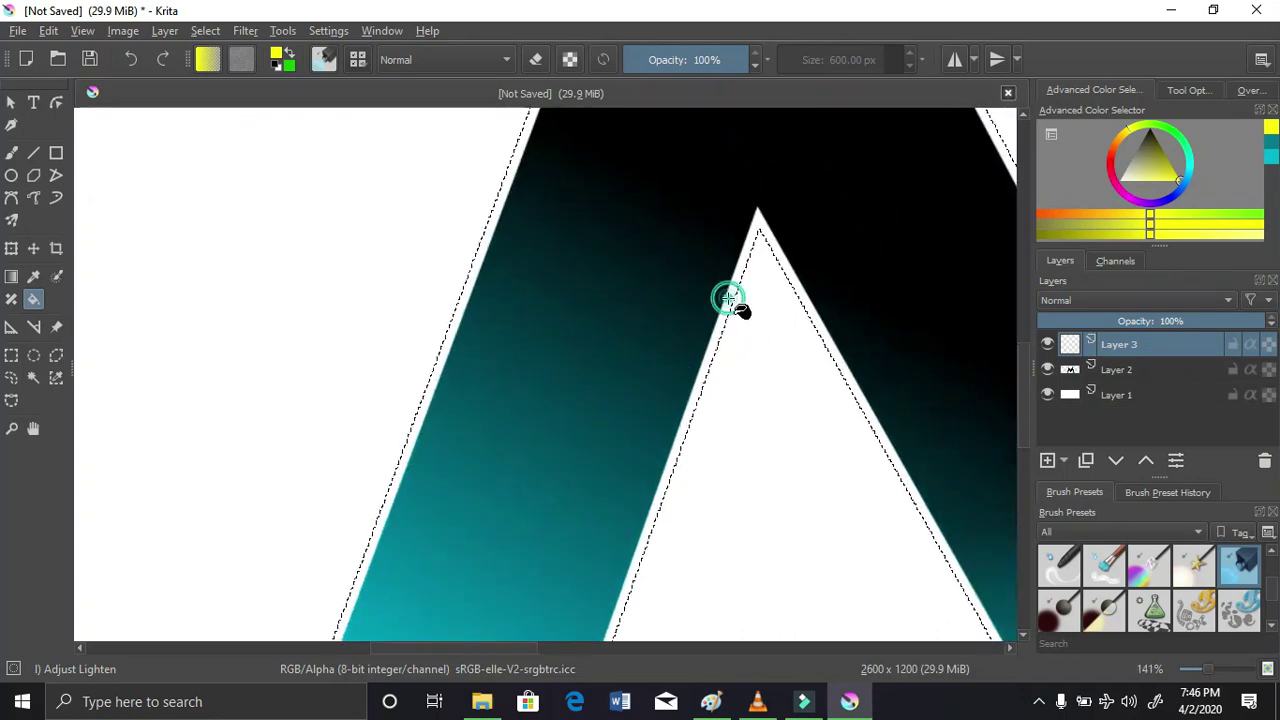
pyautogui.scroll(-2, 690, 309)
pyautogui.scroll(-1, 682, 308)
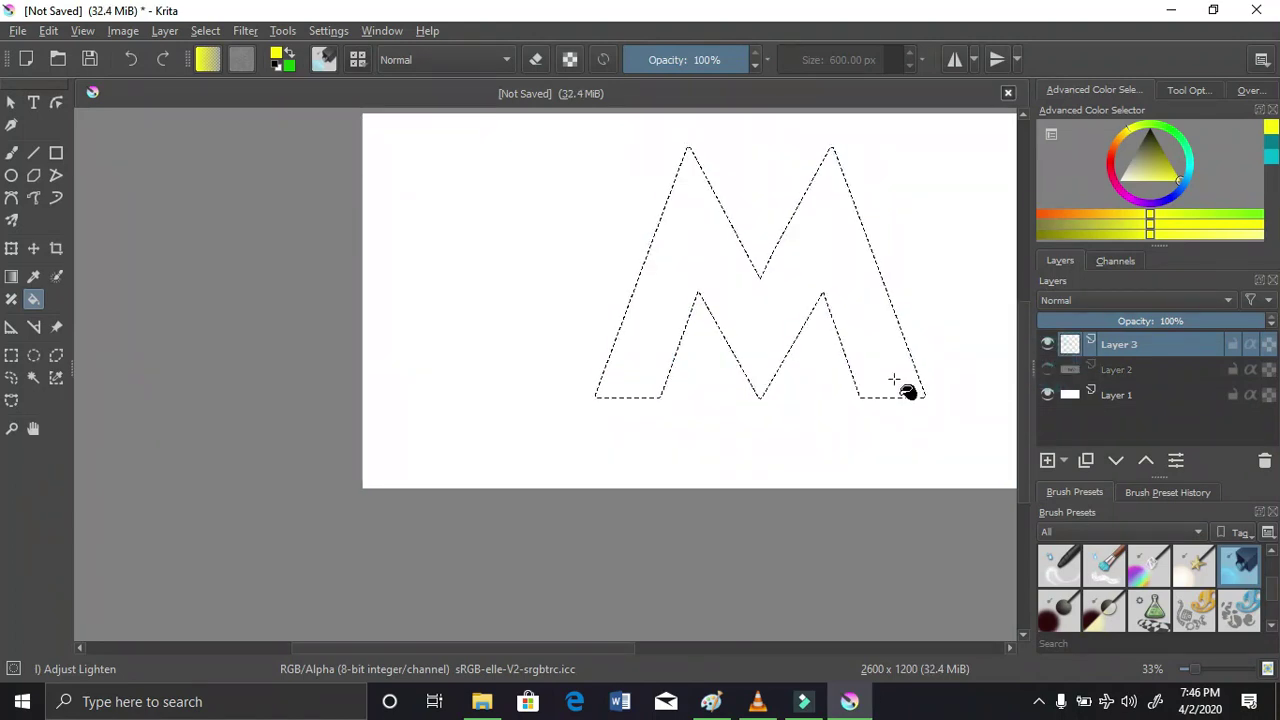
pyautogui.click(632, 328)
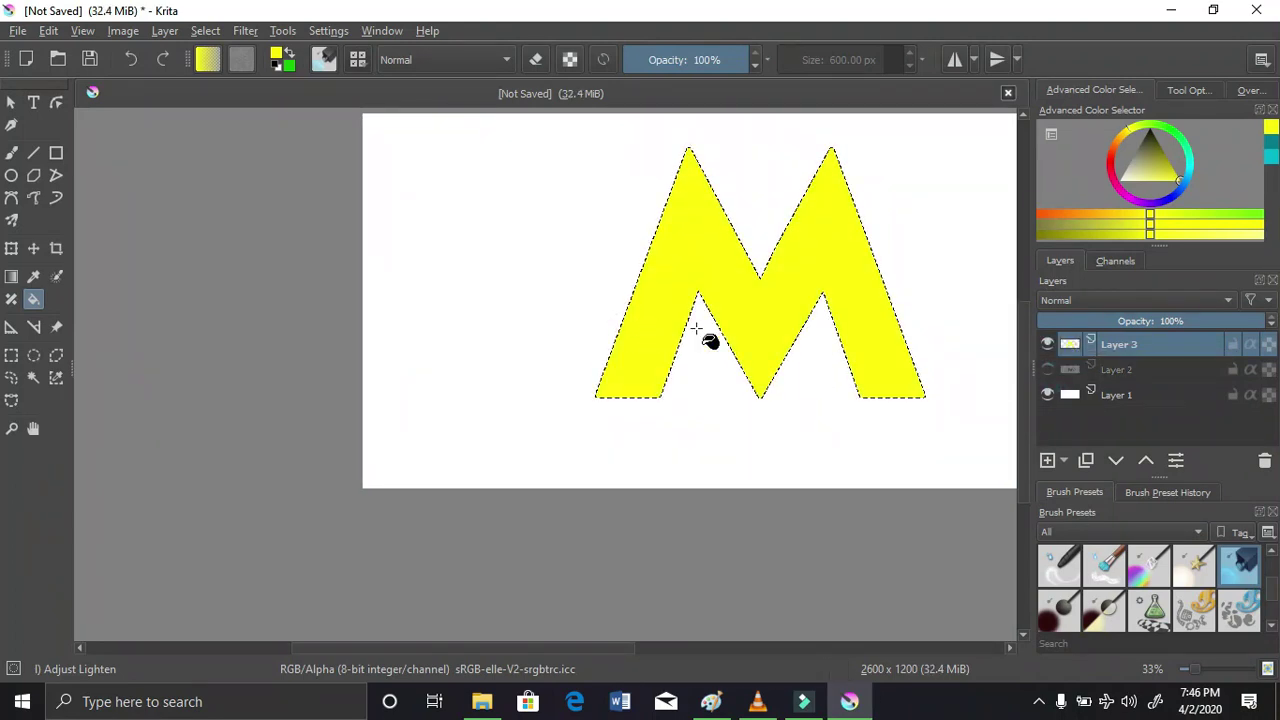
pyautogui.click(1048, 369)
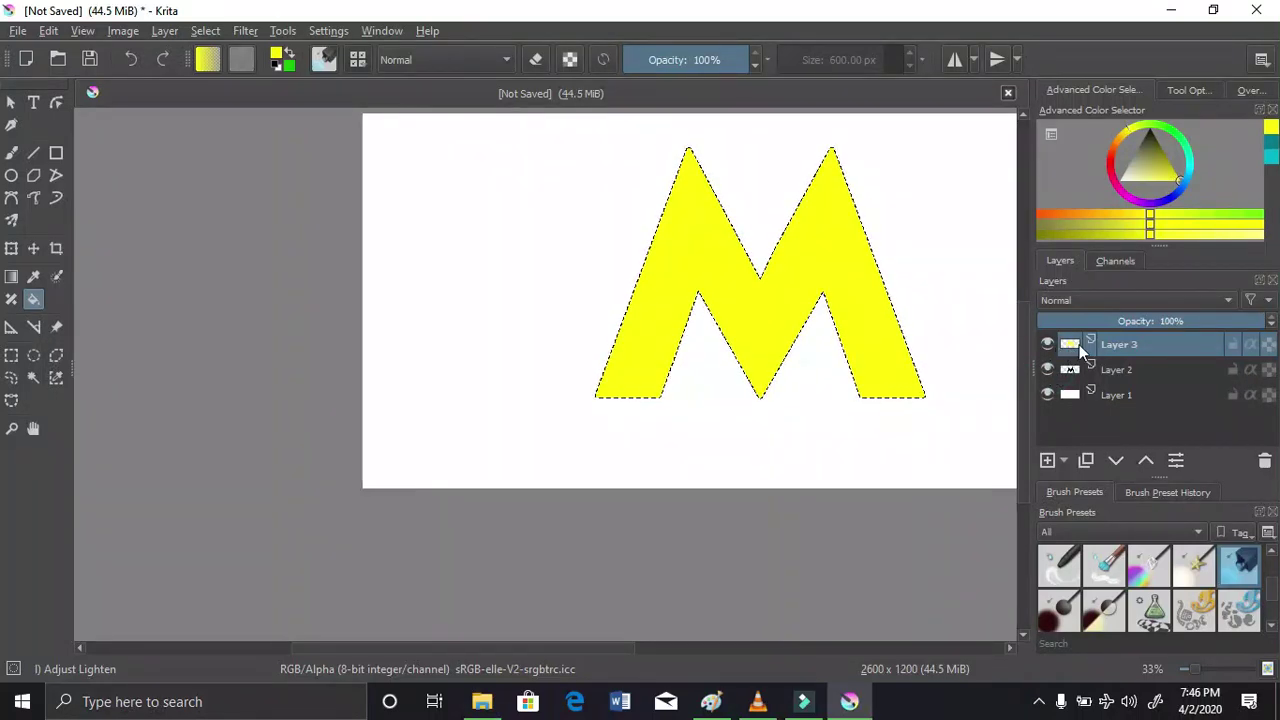
# Try the Screen, Darken and Erase blending modes on the yellow M layer
pyautogui.click(1089, 301)
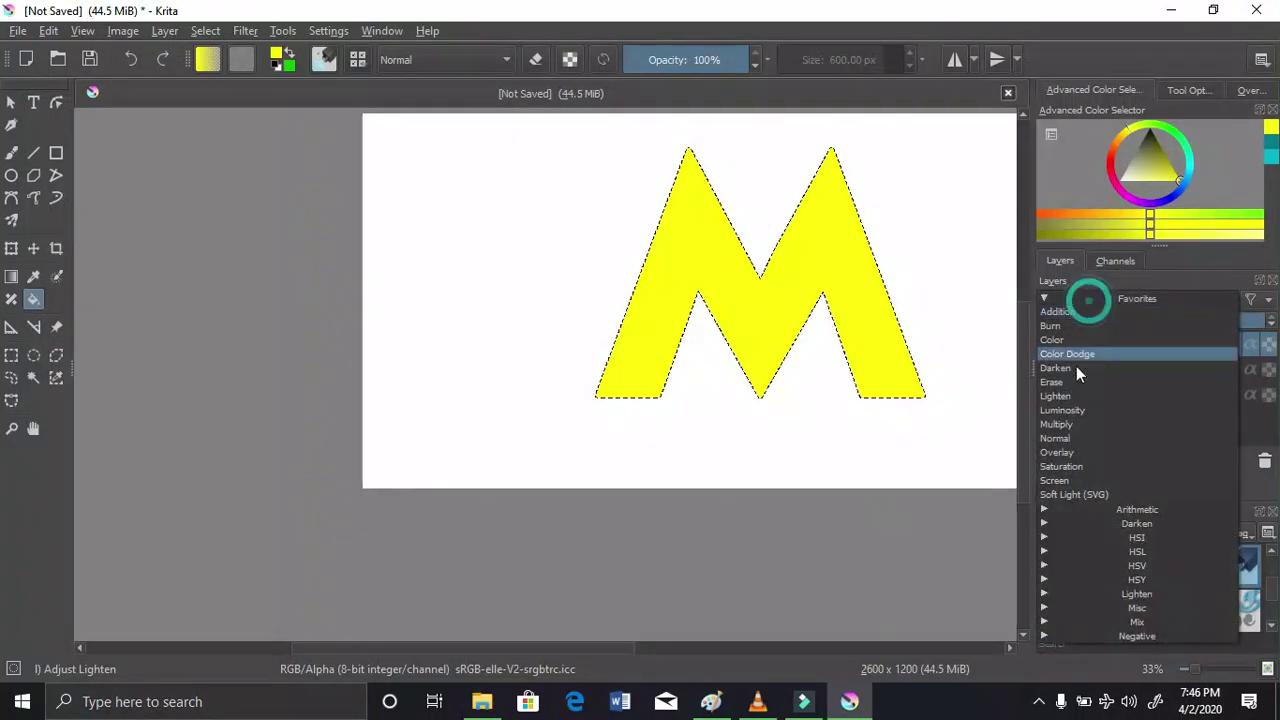
pyautogui.click(1055, 482)
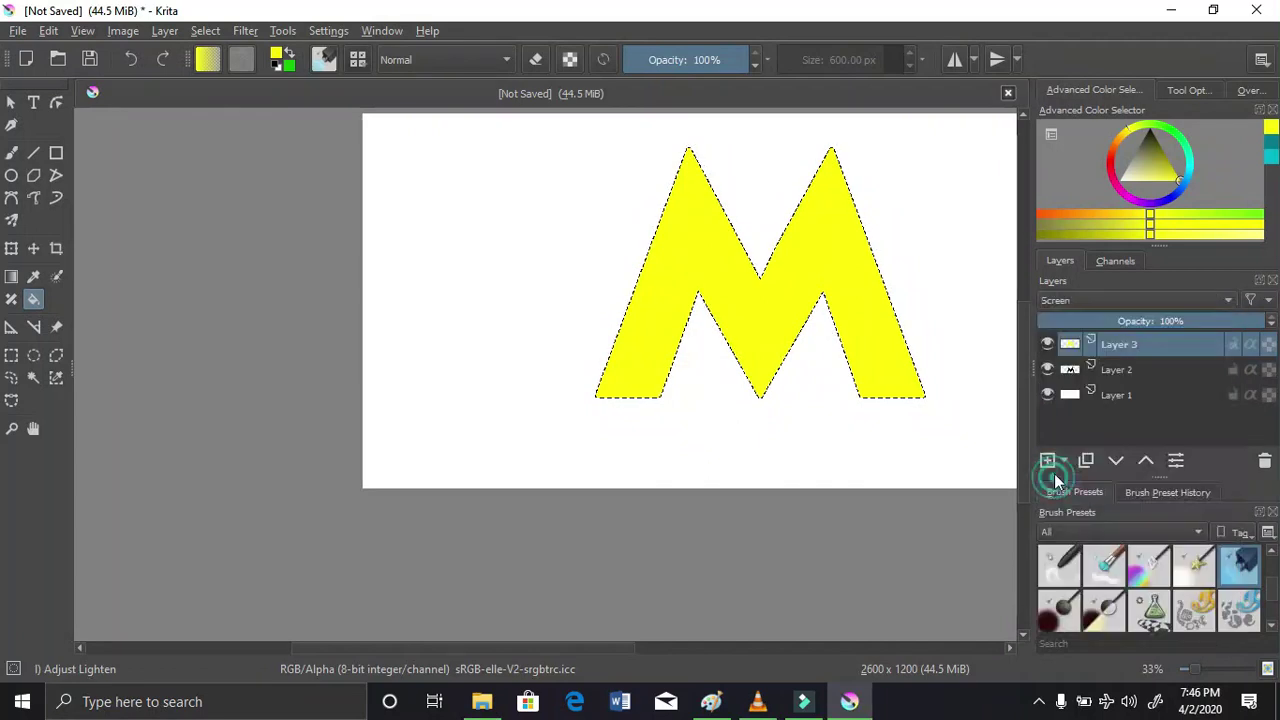
pyautogui.click(1095, 301)
pyautogui.click(1093, 365)
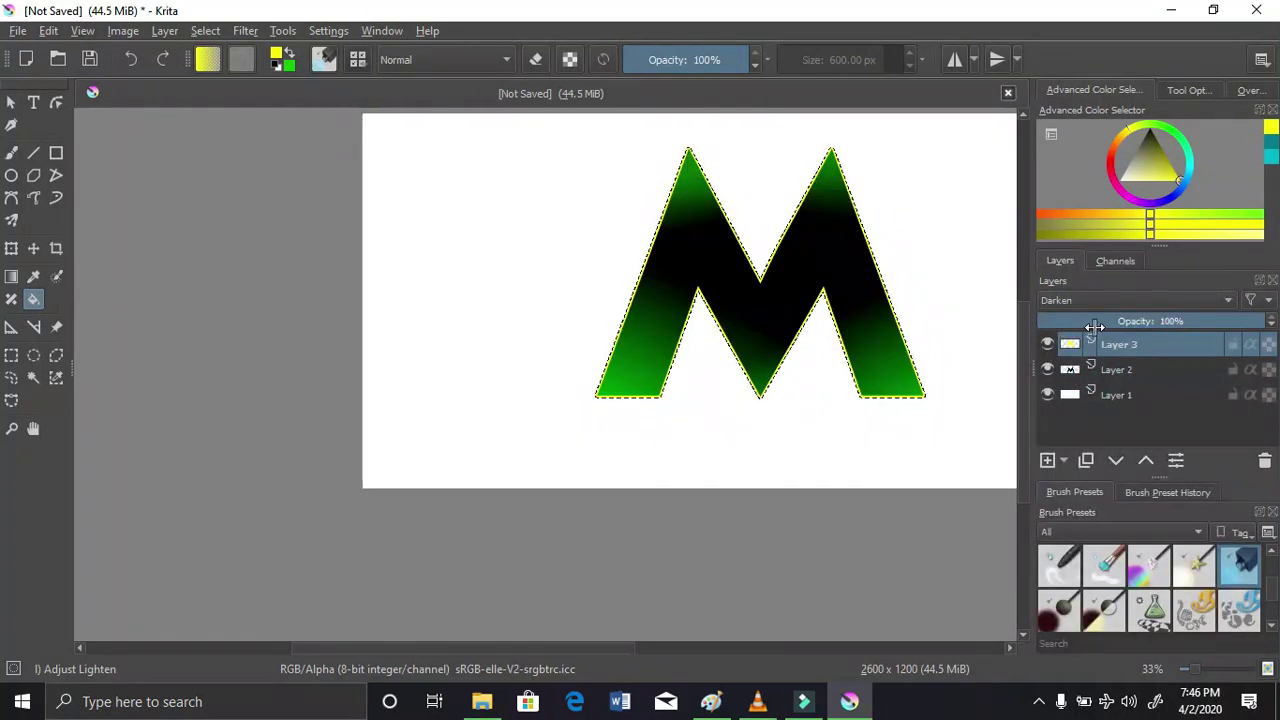
pyautogui.scroll(-1, 882, 370)
pyautogui.scroll(1, 893, 356)
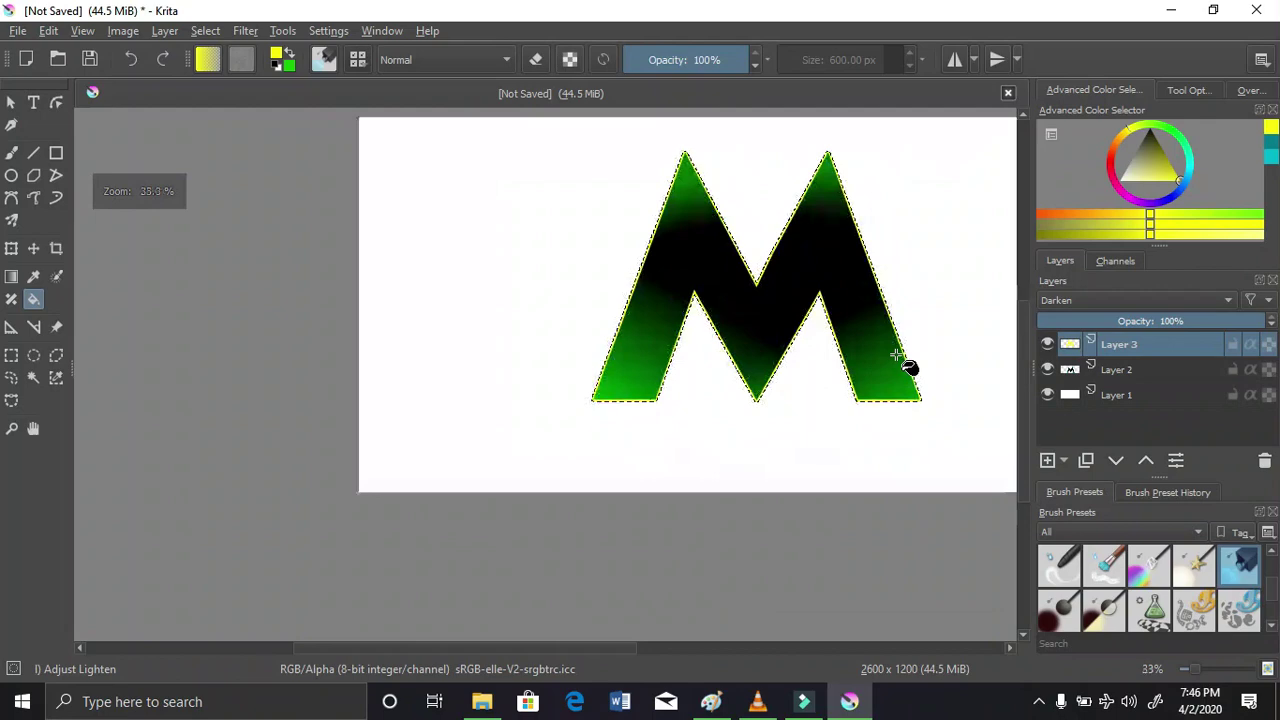
pyautogui.click(1098, 300)
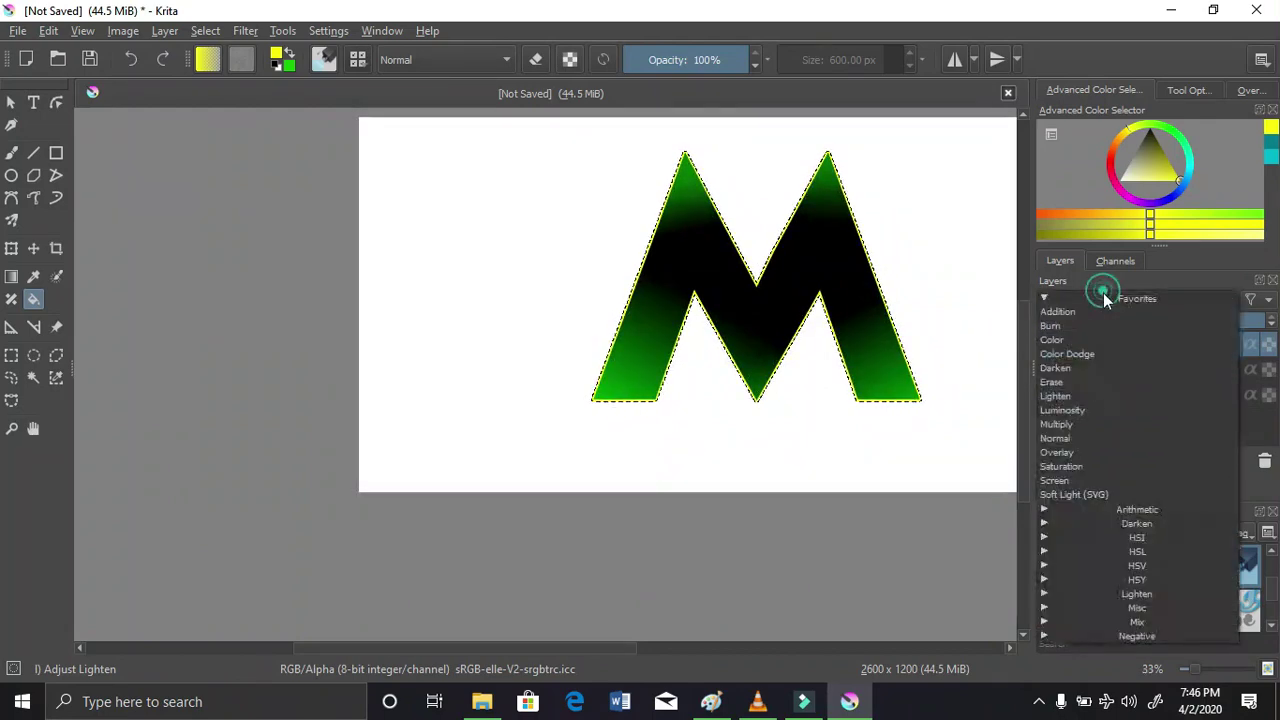
pyautogui.click(1104, 386)
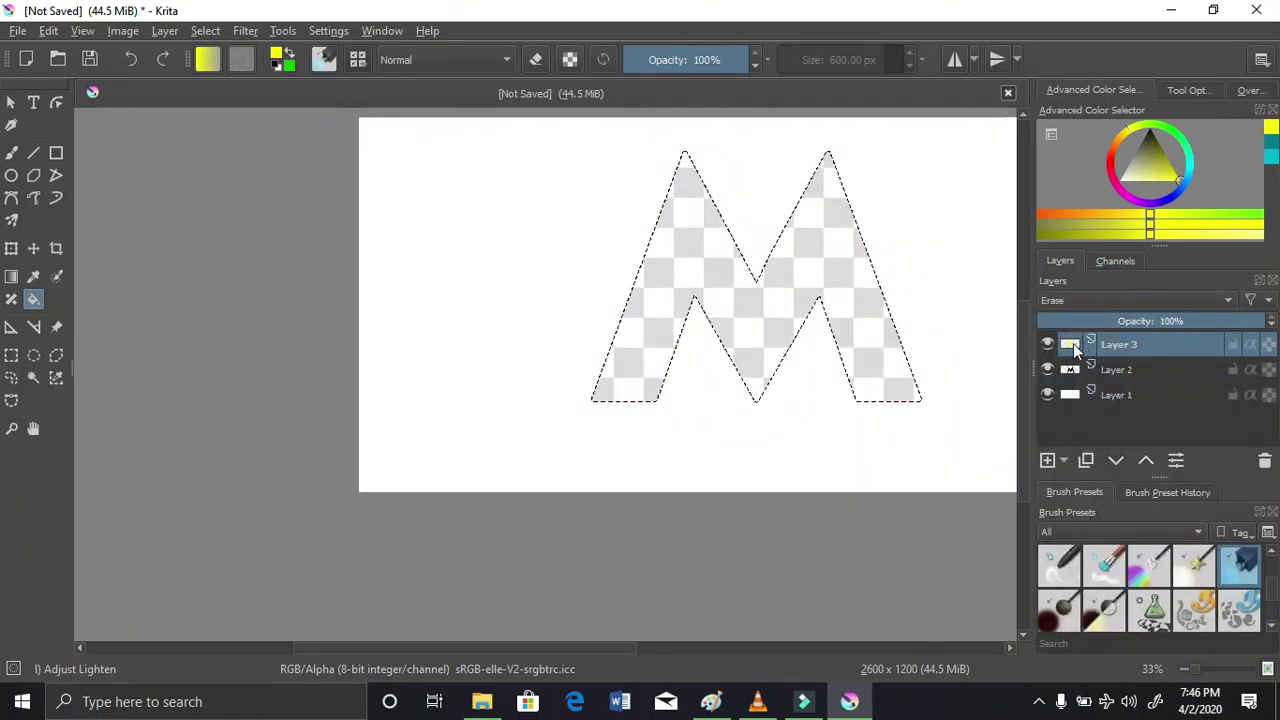
# Undo the blending mode changes and the yellow fill on Layer 3
pyautogui.hotkey('ctrl', 'z')
pyautogui.hotkey('ctrl', 'z')
pyautogui.hotkey('ctrl', 'shift', 'z')
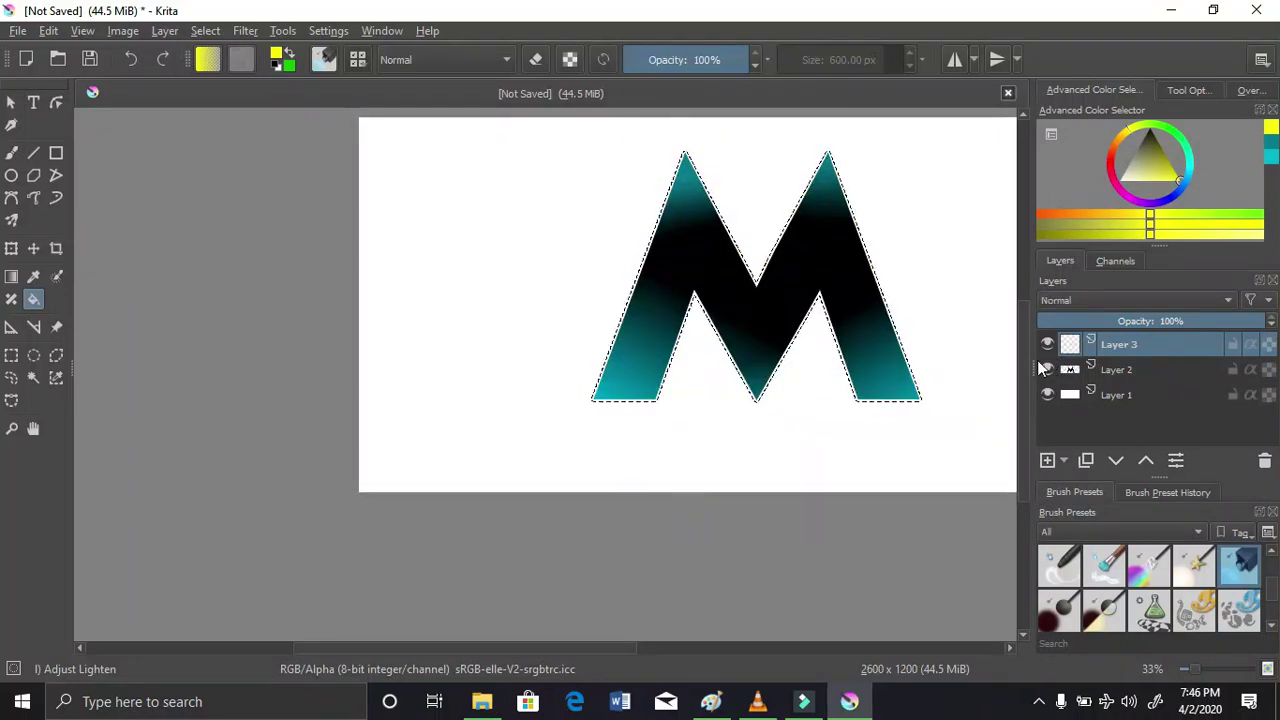
# Lock the M letter's layer and move the empty Layer 3 beneath it in the layer stack
pyautogui.scroll(3, 651, 408)
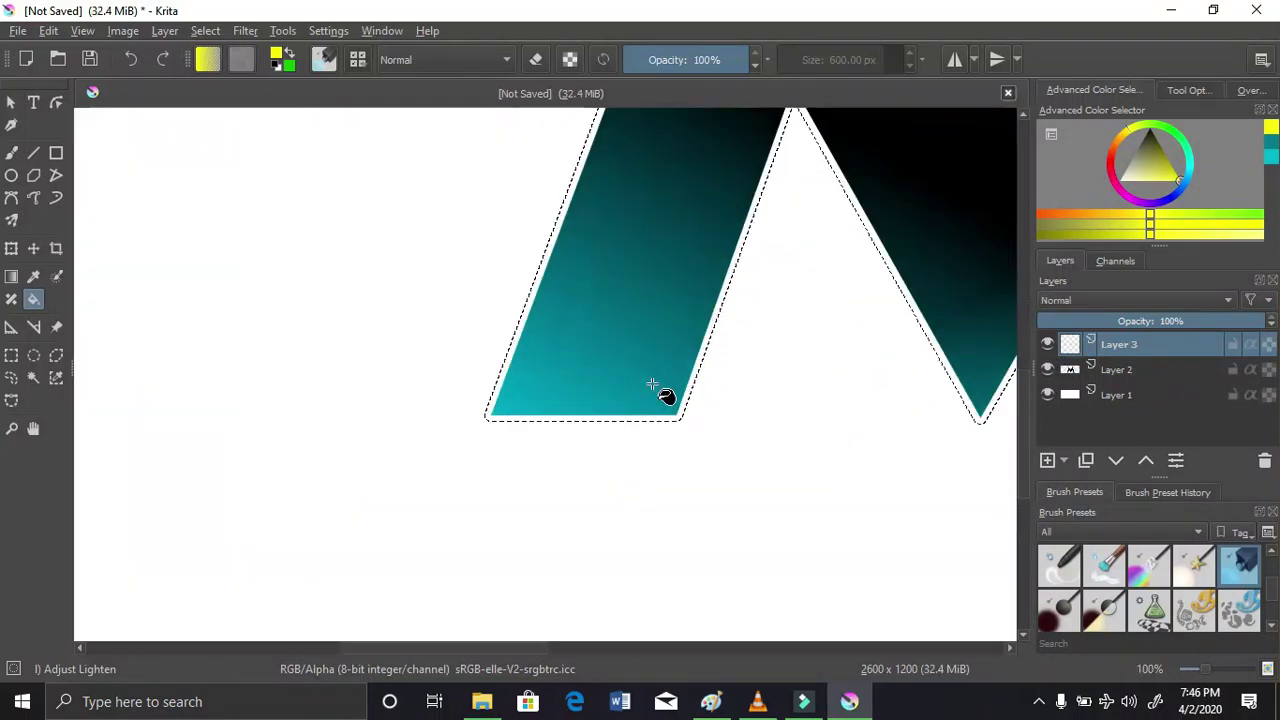
pyautogui.scroll(-3, 658, 390)
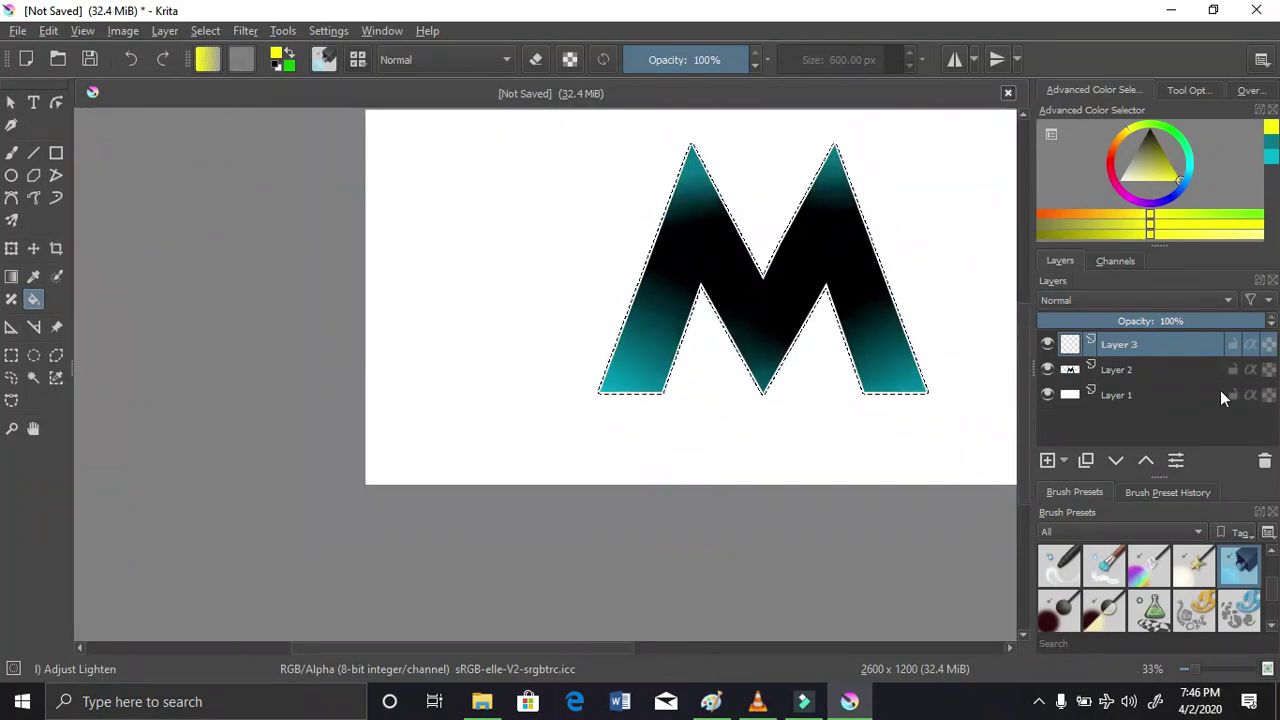
pyautogui.scroll(3, 819, 332)
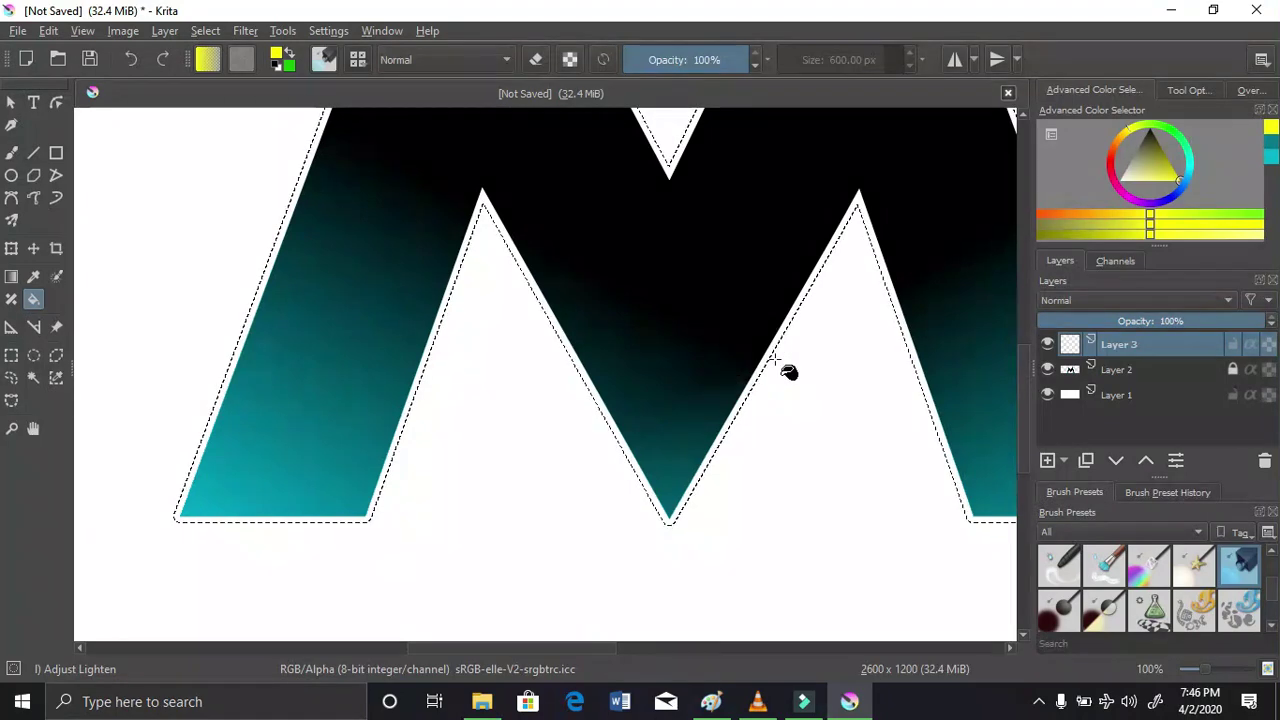
pyautogui.click(1160, 345)
pyautogui.moveTo(1139, 344); pyautogui.dragTo(1137, 374)
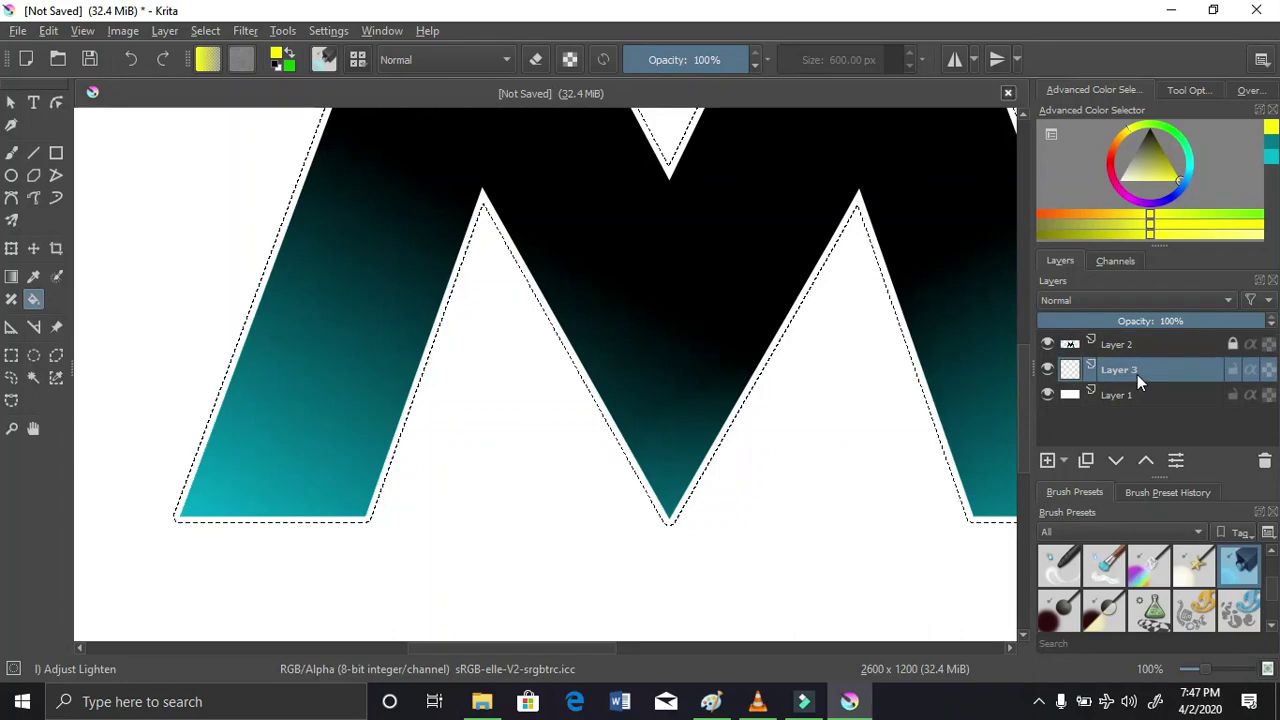
# Fill the grown M selection with yellow on Layer 3, behind the letter
pyautogui.click(871, 211)
pyautogui.scroll(-2, 846, 220)
pyautogui.scroll(-2, 818, 232)
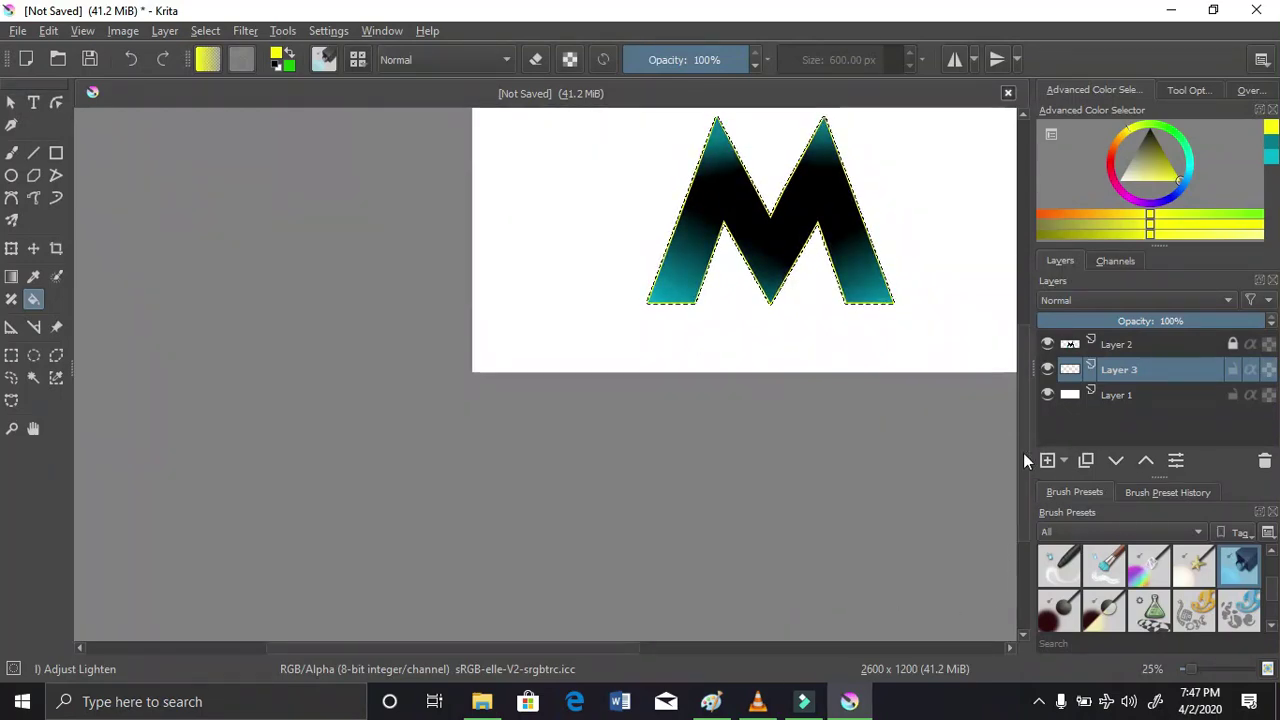
# Examine the yellow outline around the M up close and as a whole
pyautogui.scroll(2, 868, 412)
pyautogui.scroll(1, 868, 412)
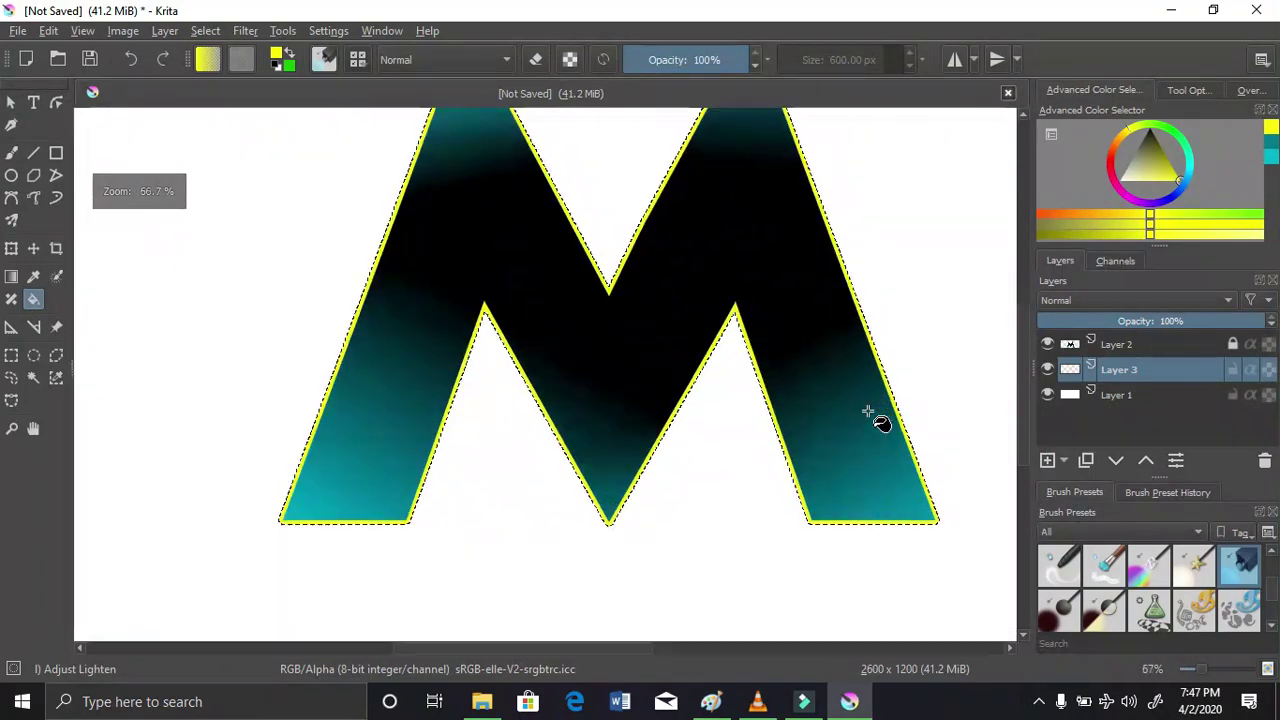
pyautogui.scroll(-1, 890, 390)
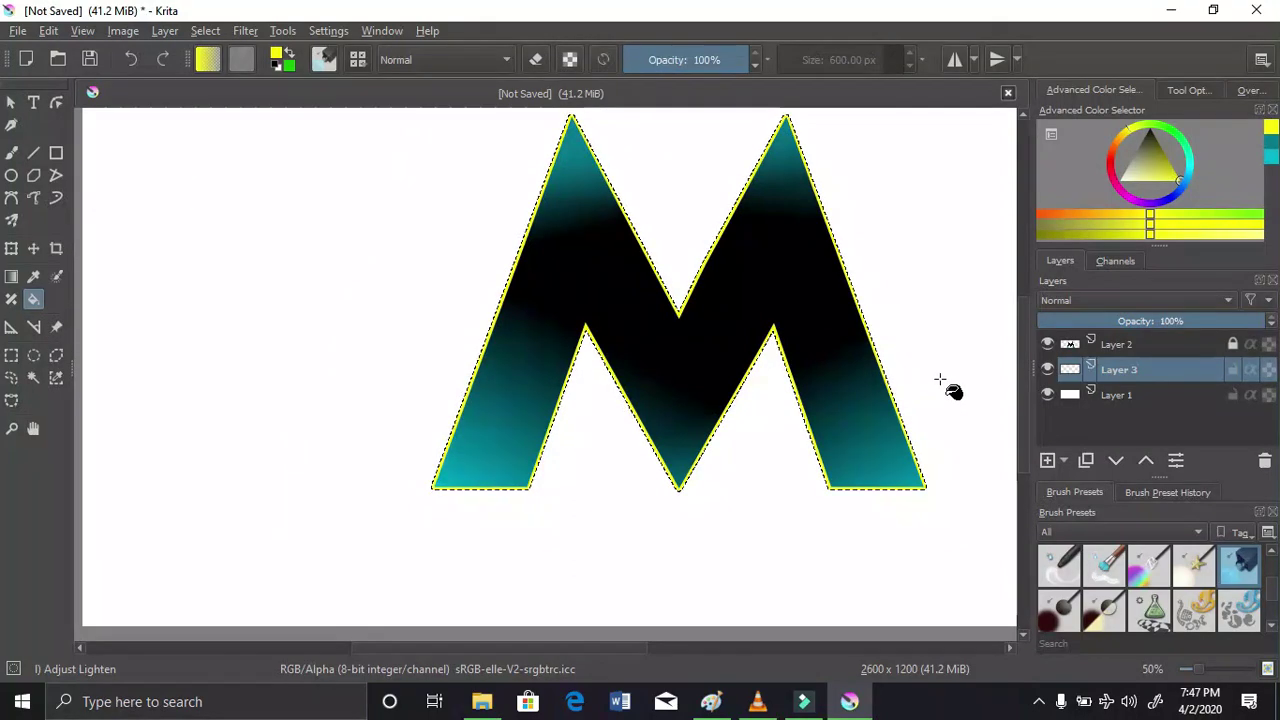
pyautogui.scroll(-1, 920, 392)
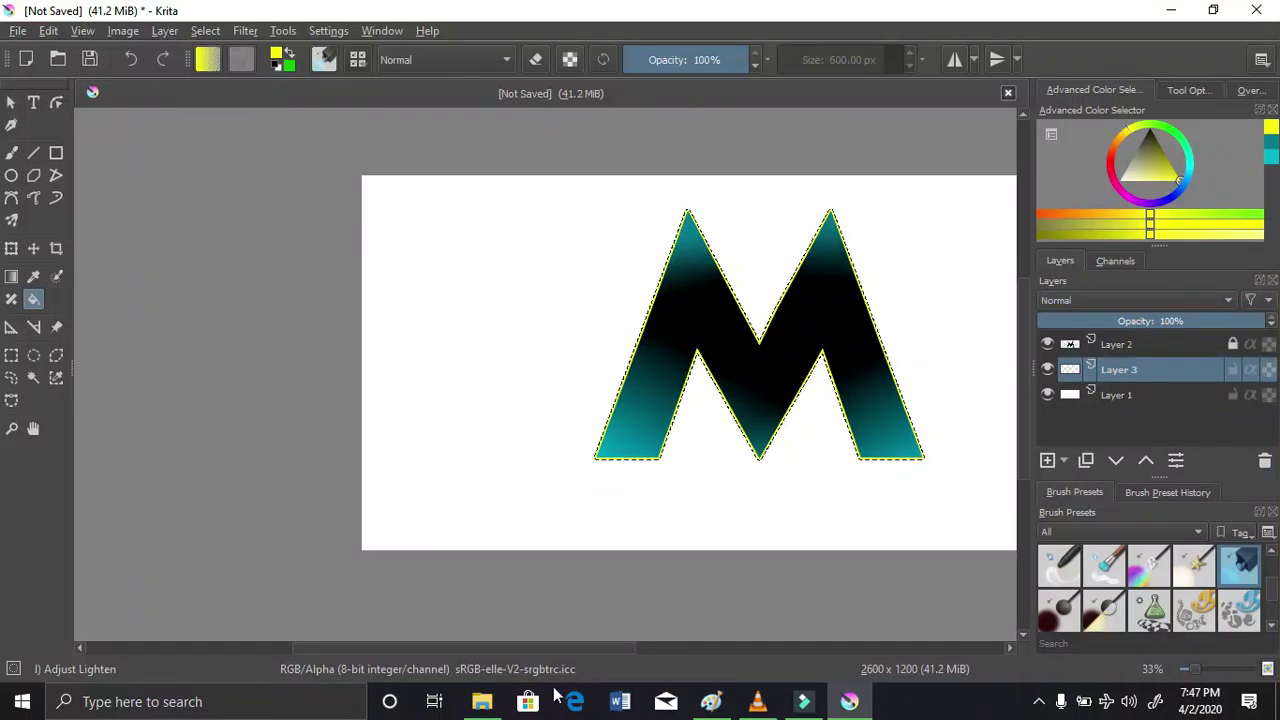
pyautogui.moveTo(525, 650); pyautogui.dragTo(588, 650)
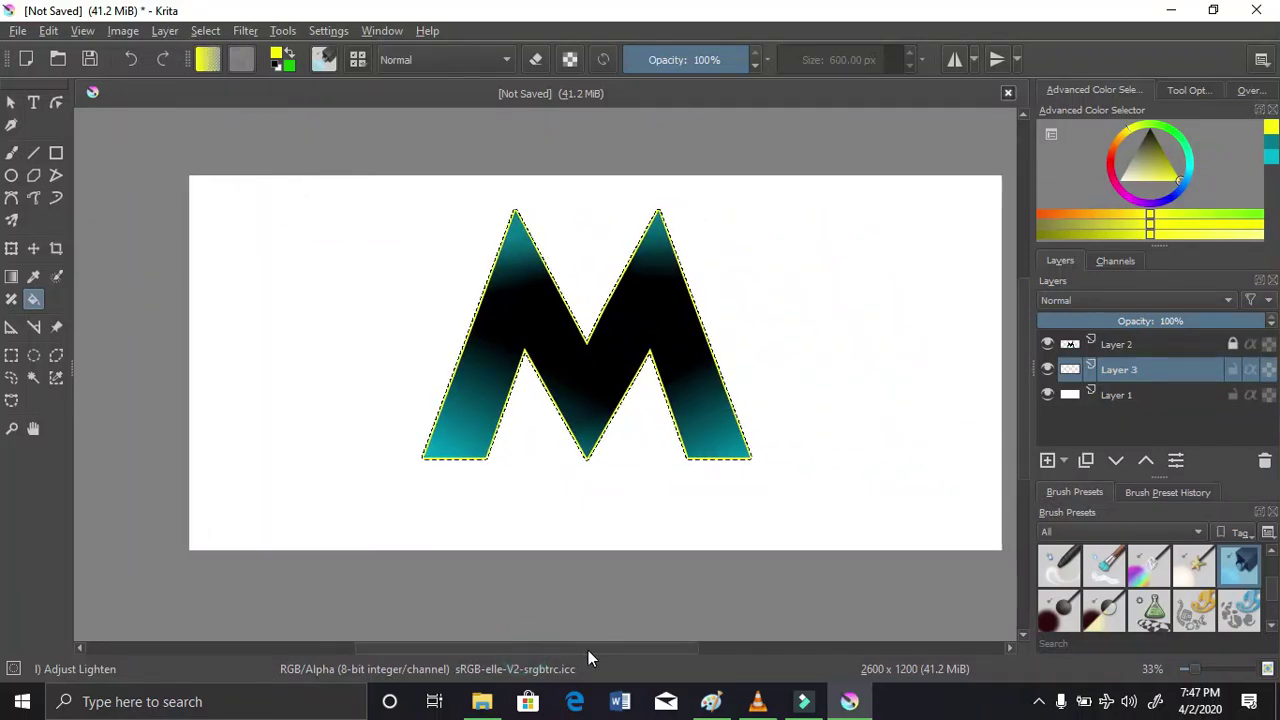
pyautogui.scroll(2, 645, 600)
pyautogui.scroll(-1, 652, 594)
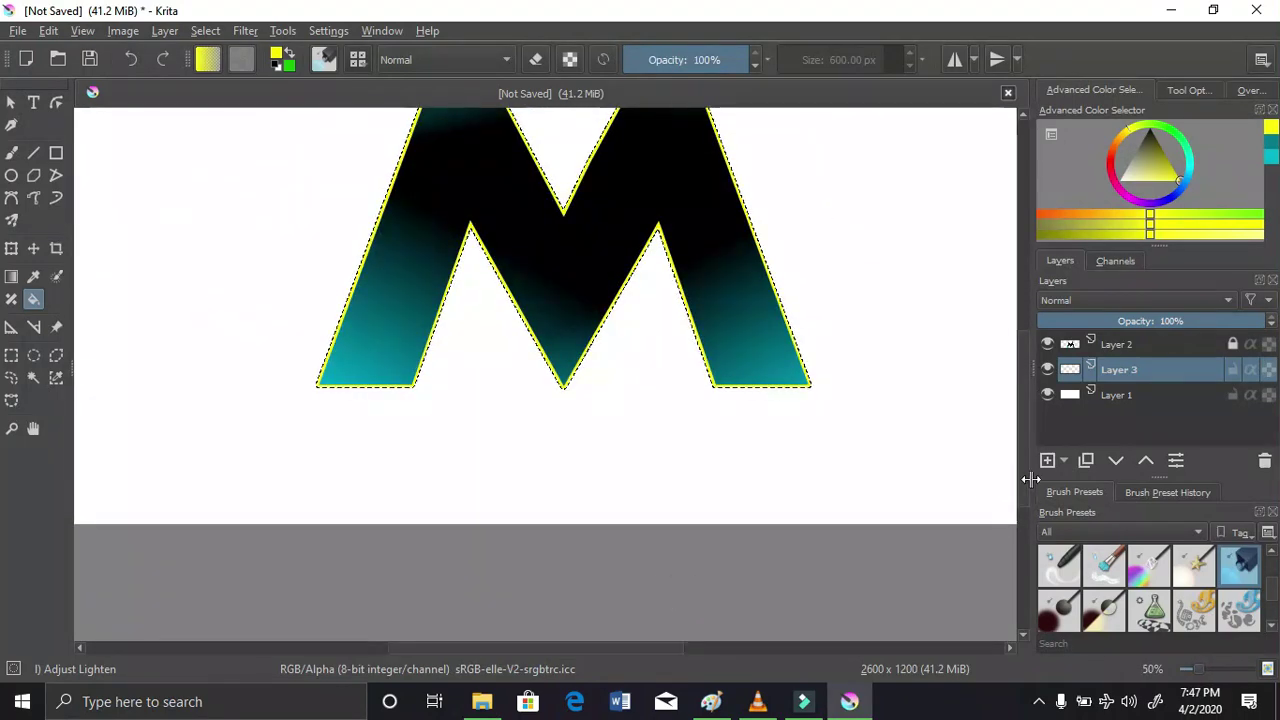
pyautogui.moveTo(1022, 466); pyautogui.dragTo(1009, 408)
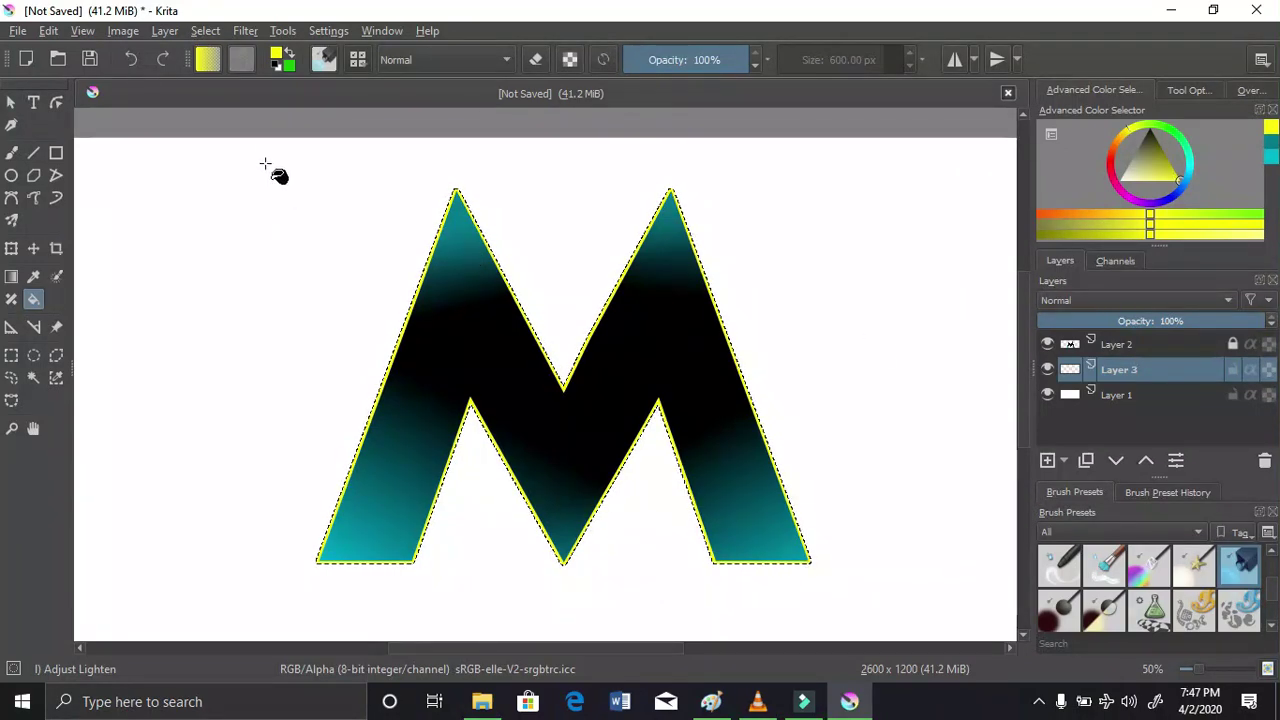
# Grow the M selection by a few more pixels beyond the yellow outline
pyautogui.click(244, 31)
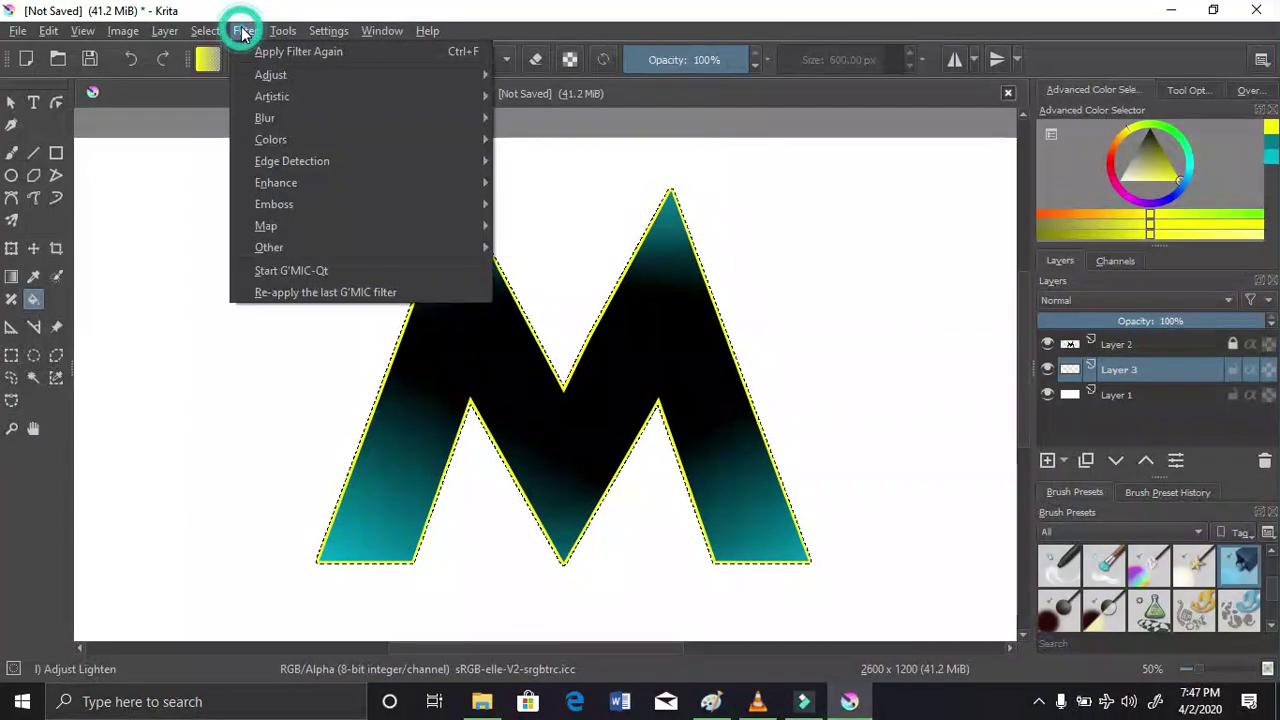
pyautogui.moveTo(205, 31)
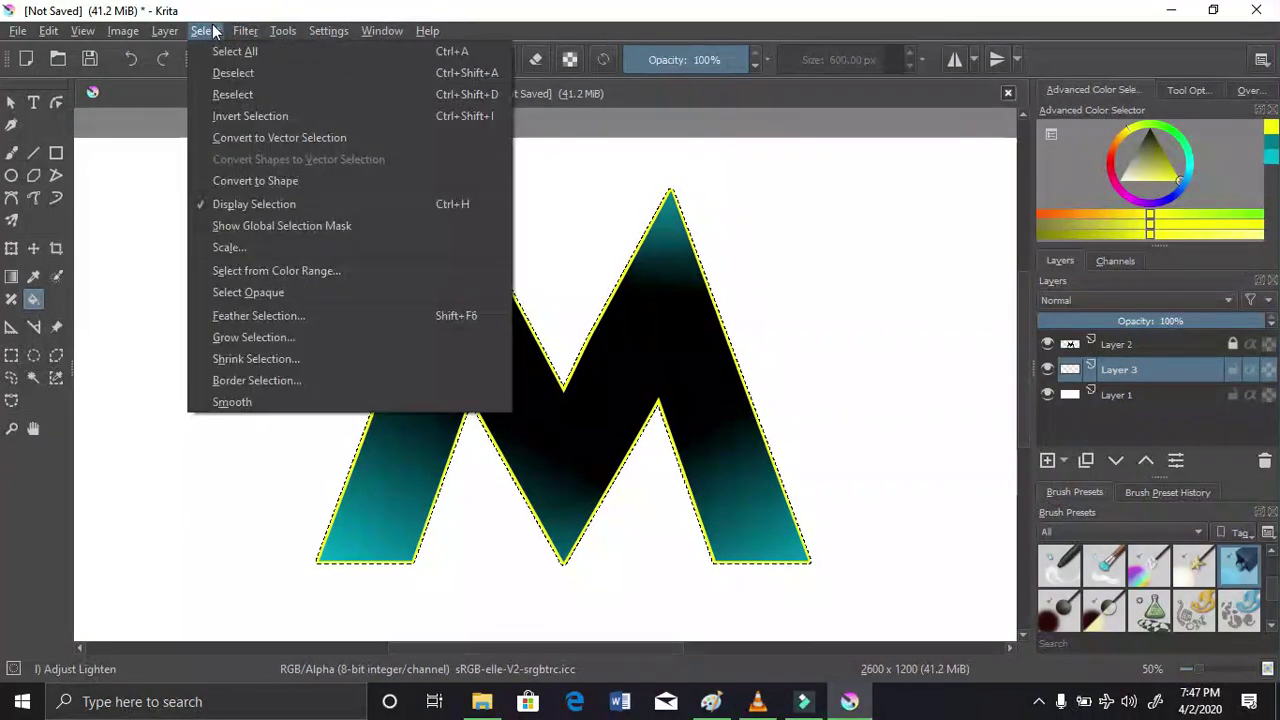
pyautogui.click(275, 343)
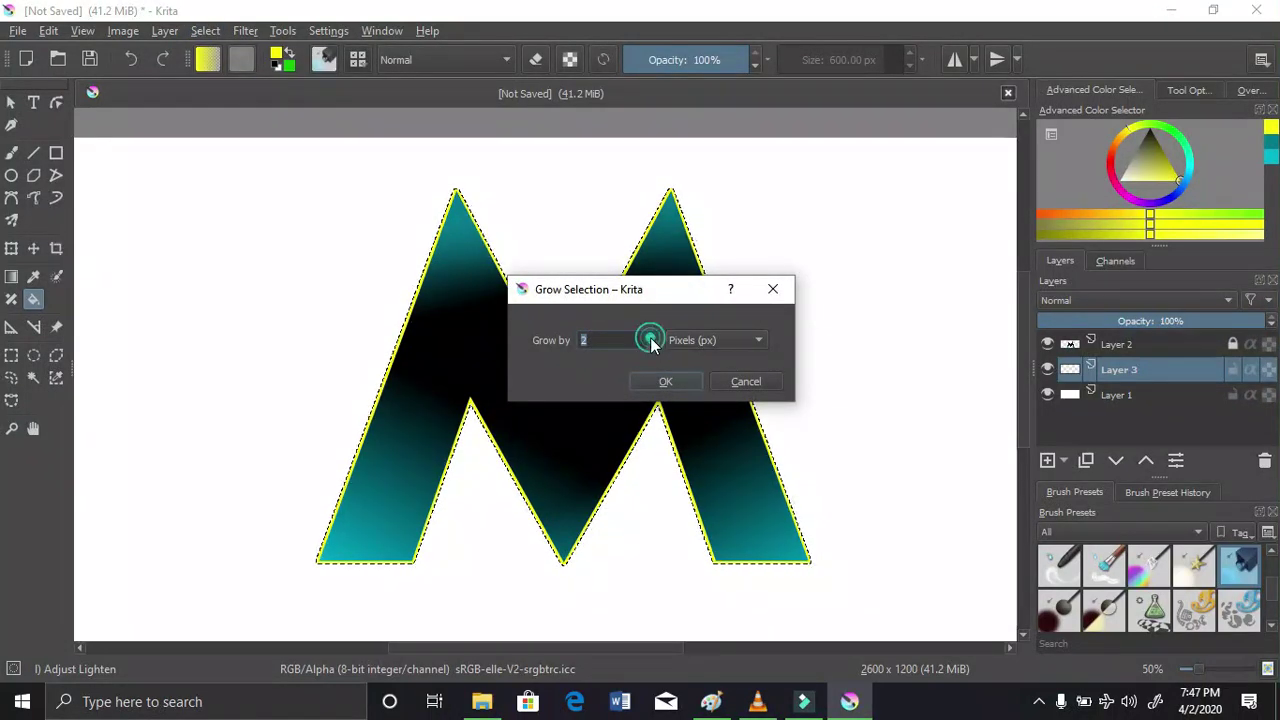
pyautogui.click(668, 381)
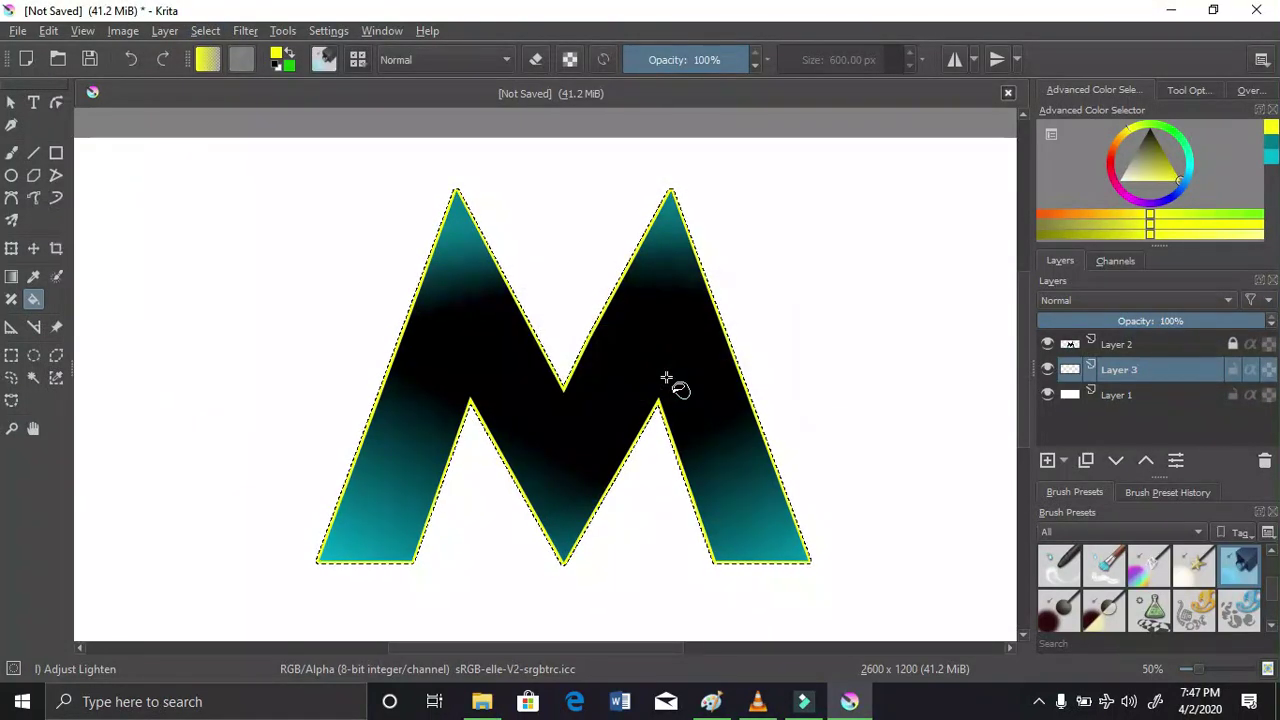
pyautogui.scroll(2, 543, 420)
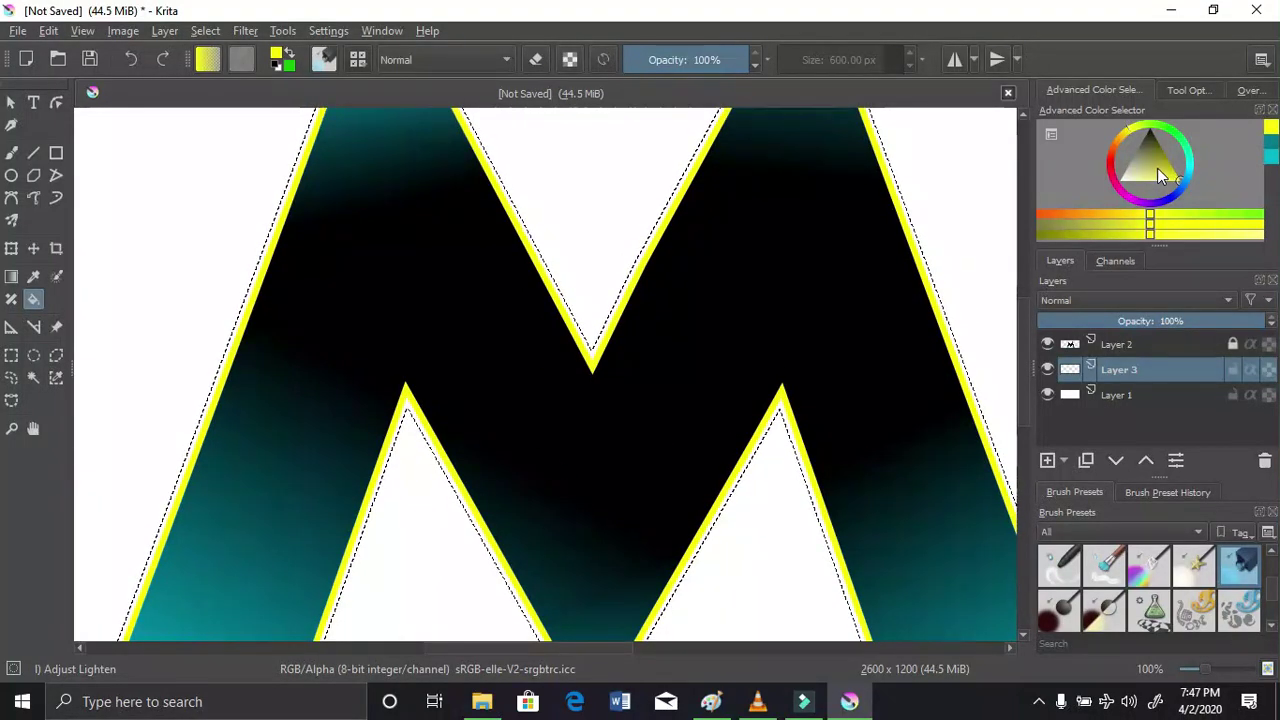
# Set the foreground color to red and add a new paint layer directly beneath the yellow outline's layer
pyautogui.click(1112, 162)
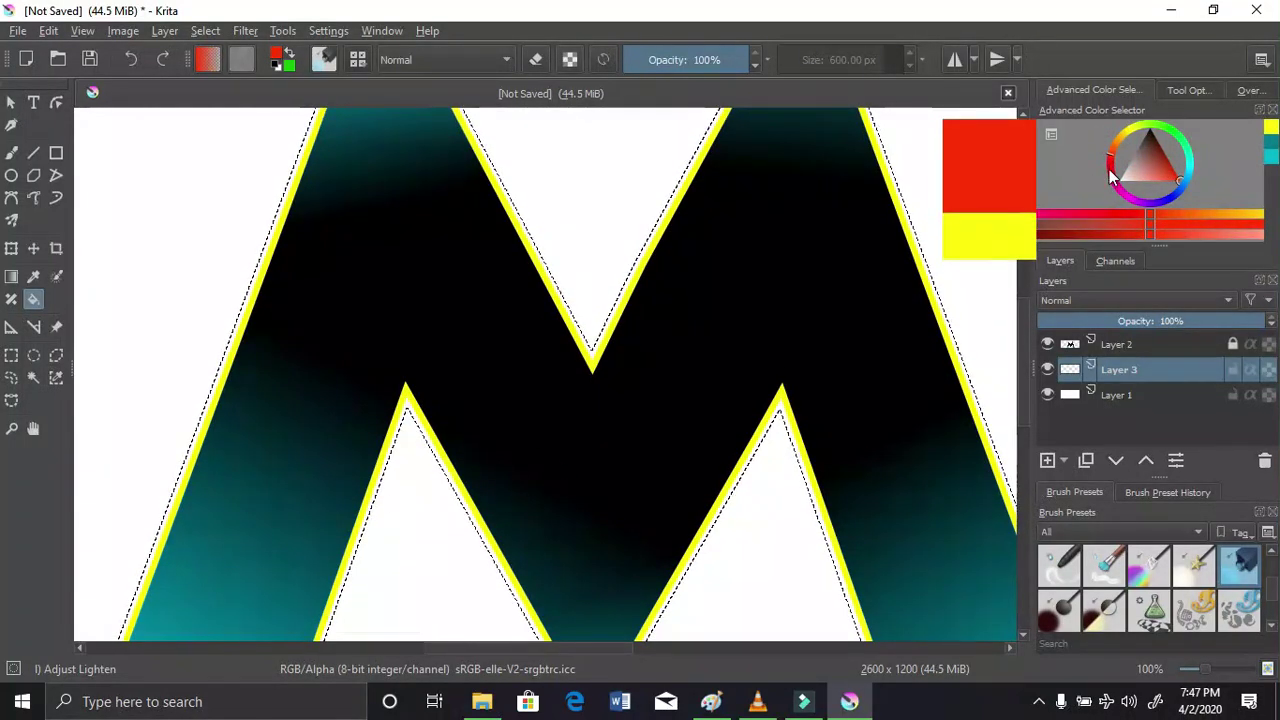
pyautogui.click(1110, 168)
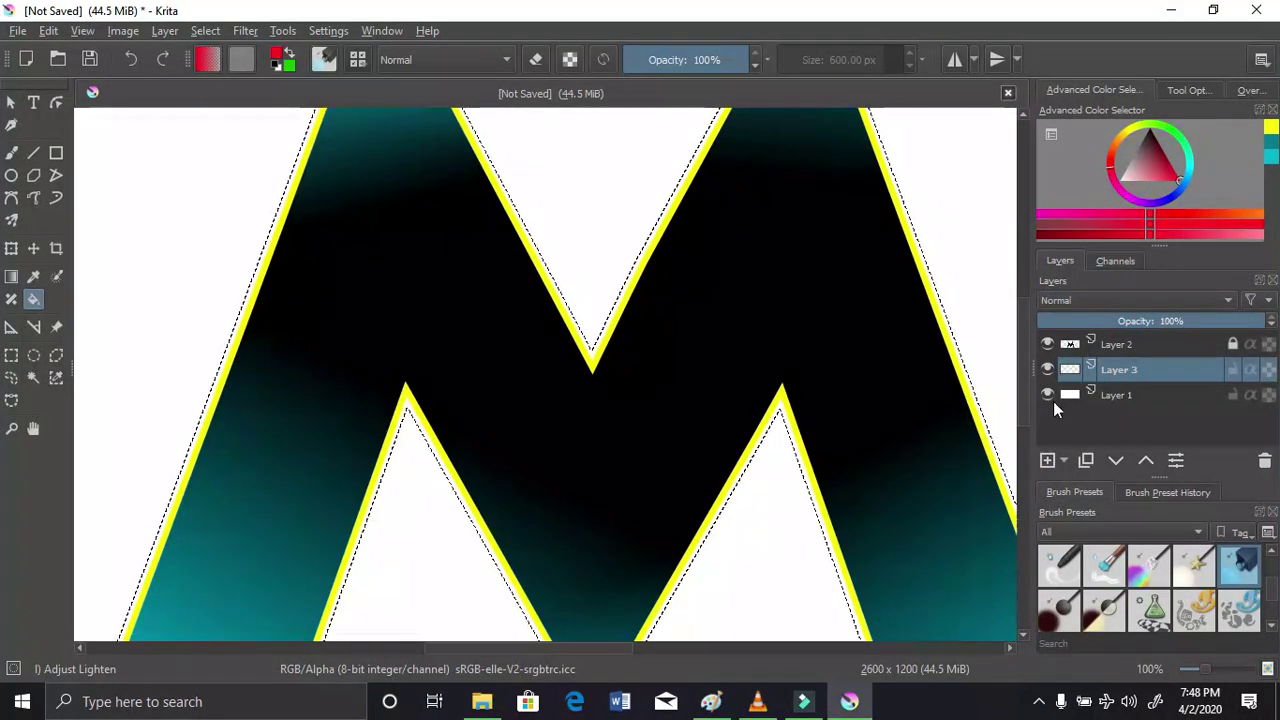
pyautogui.click(1047, 460)
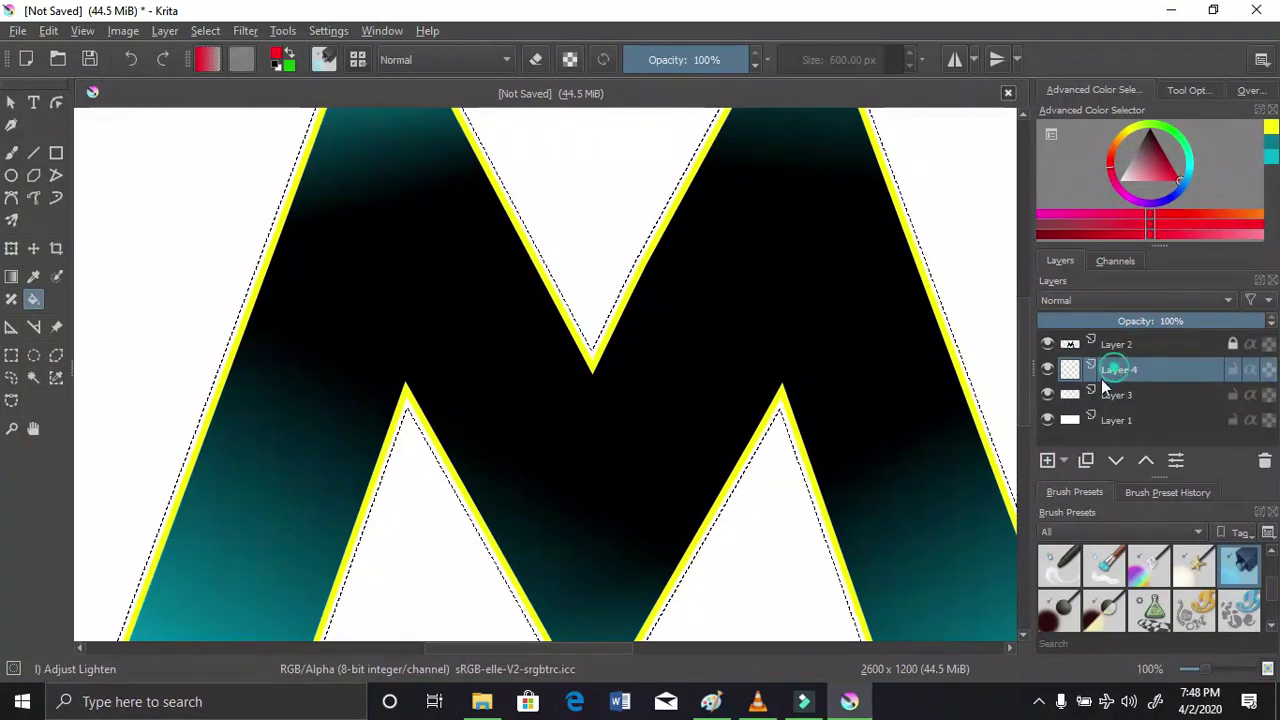
pyautogui.moveTo(1101, 379); pyautogui.dragTo(1088, 400)
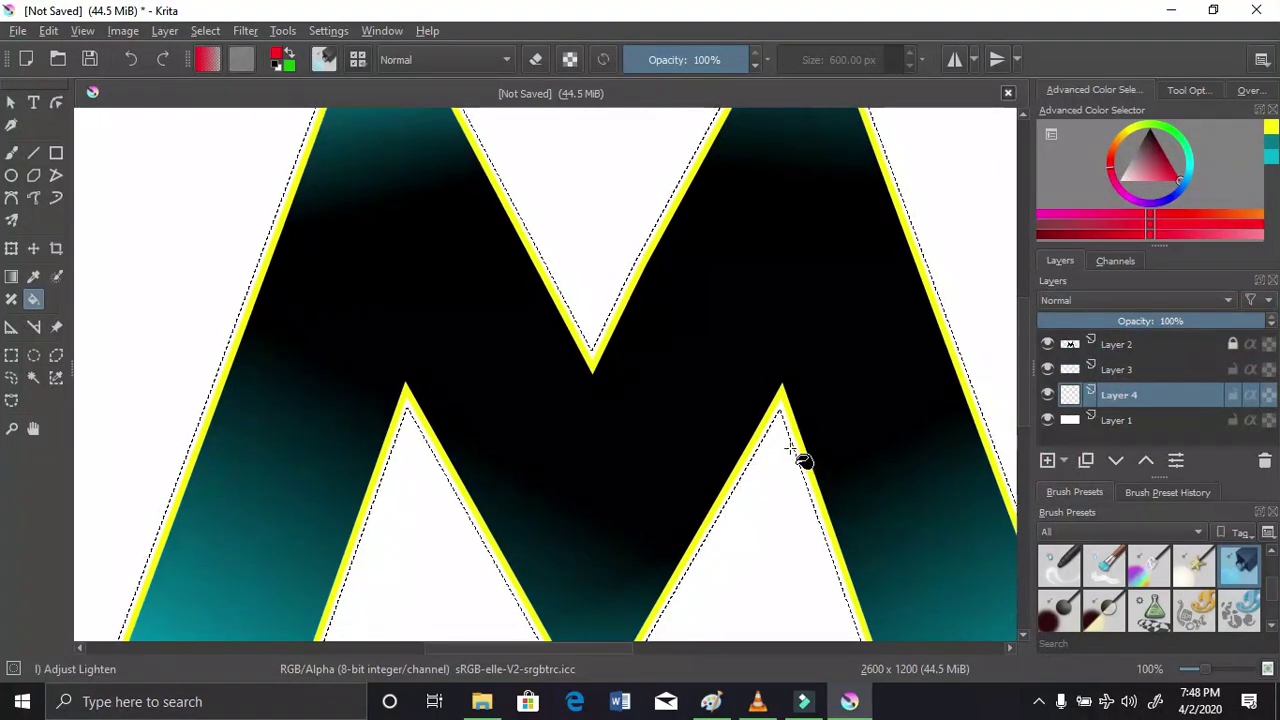
# Fill the grown selection with red on Layer 4 to form a second outline around the M
pyautogui.scroll(3, 794, 451)
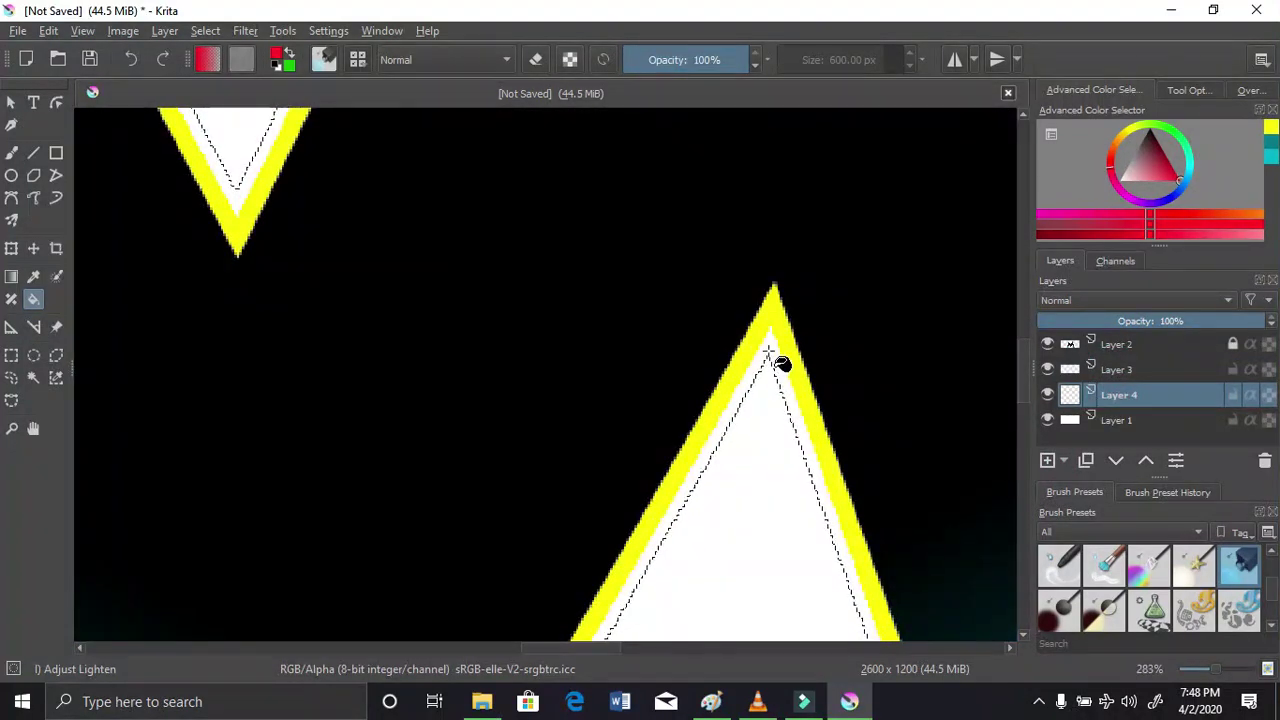
pyautogui.click(768, 344)
pyautogui.scroll(-6, 726, 363)
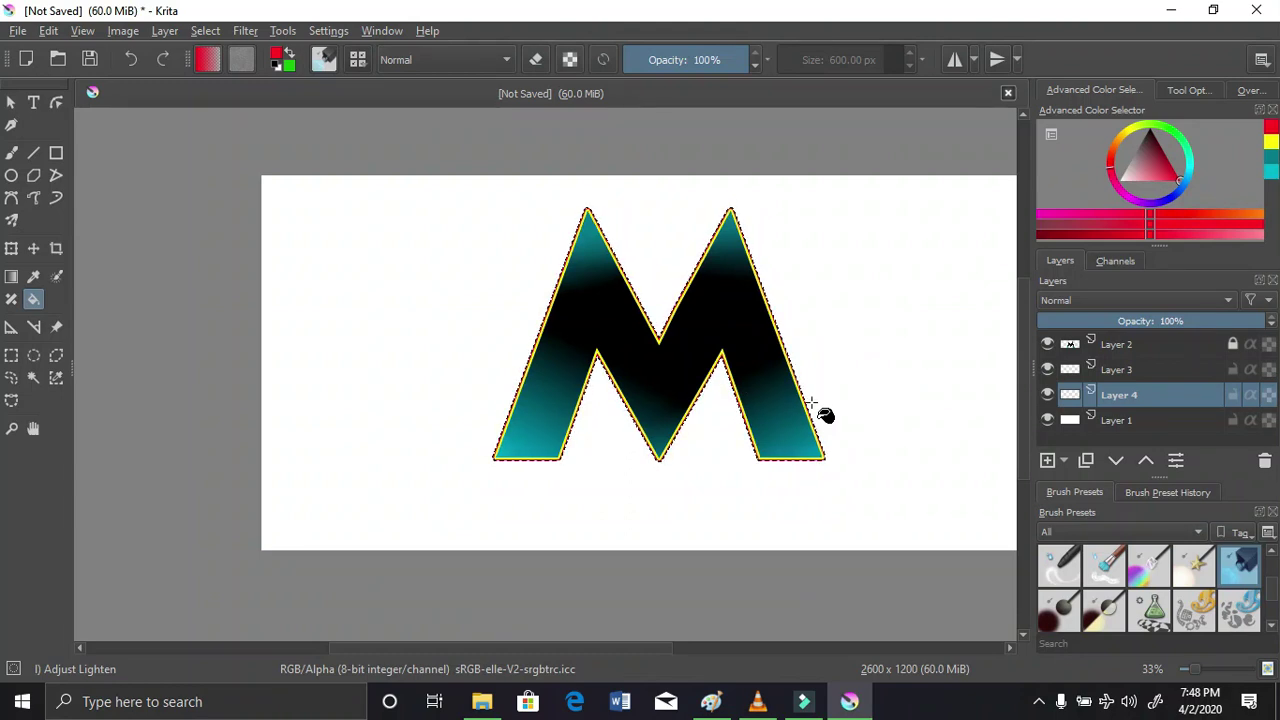
pyautogui.scroll(1, 686, 394)
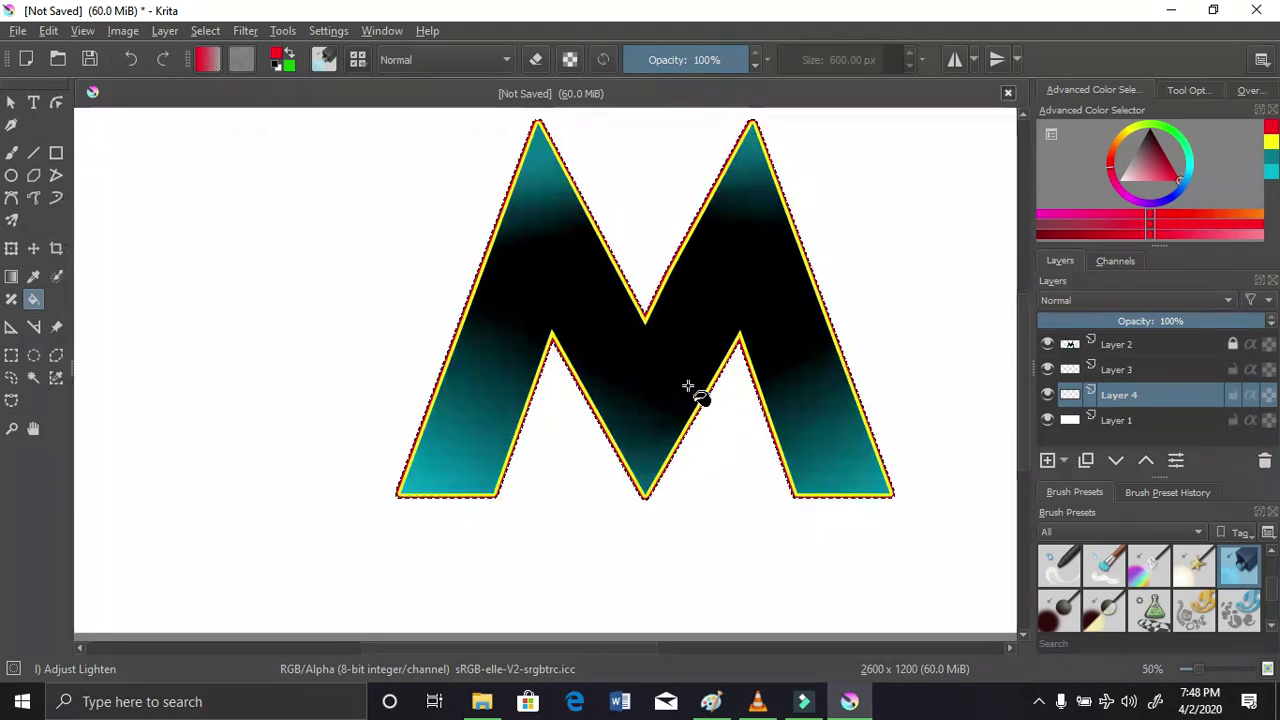
pyautogui.scroll(-1, 697, 385)
pyautogui.scroll(3, 697, 385)
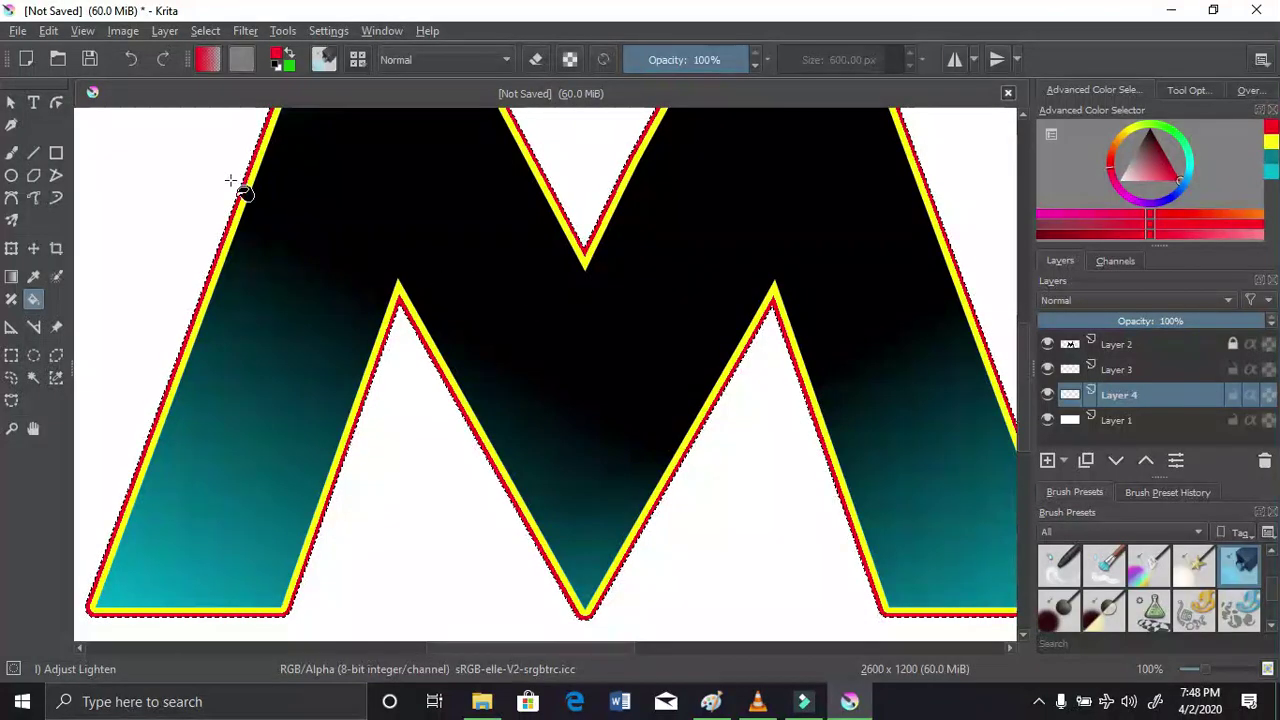
# Grow the selection around the red outline by 5 pixels
pyautogui.click(245, 31)
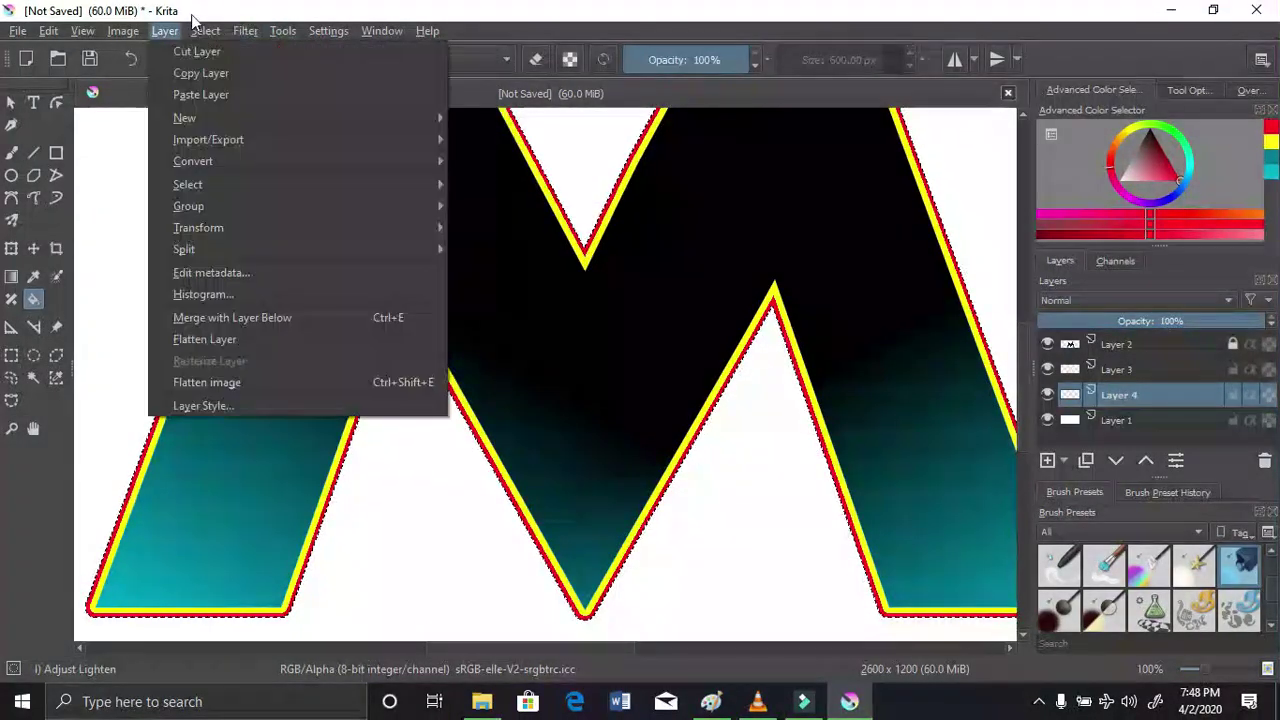
pyautogui.moveTo(205, 31)
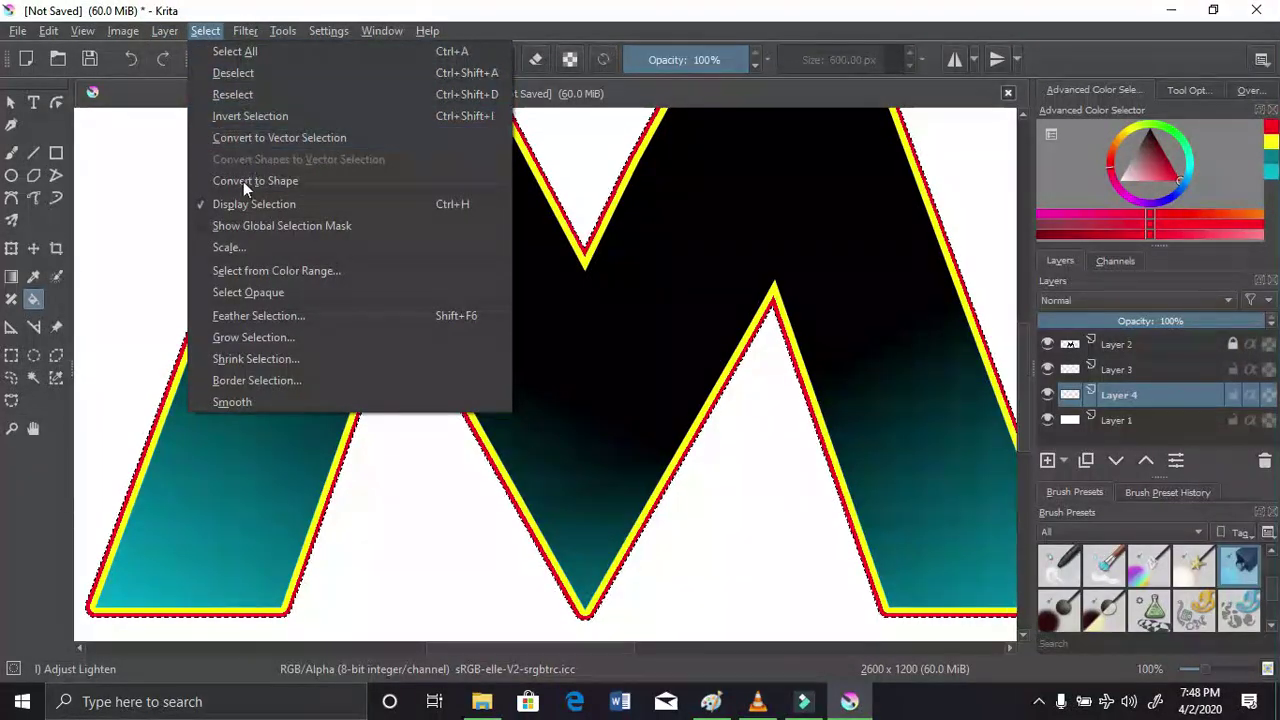
pyautogui.click(303, 335)
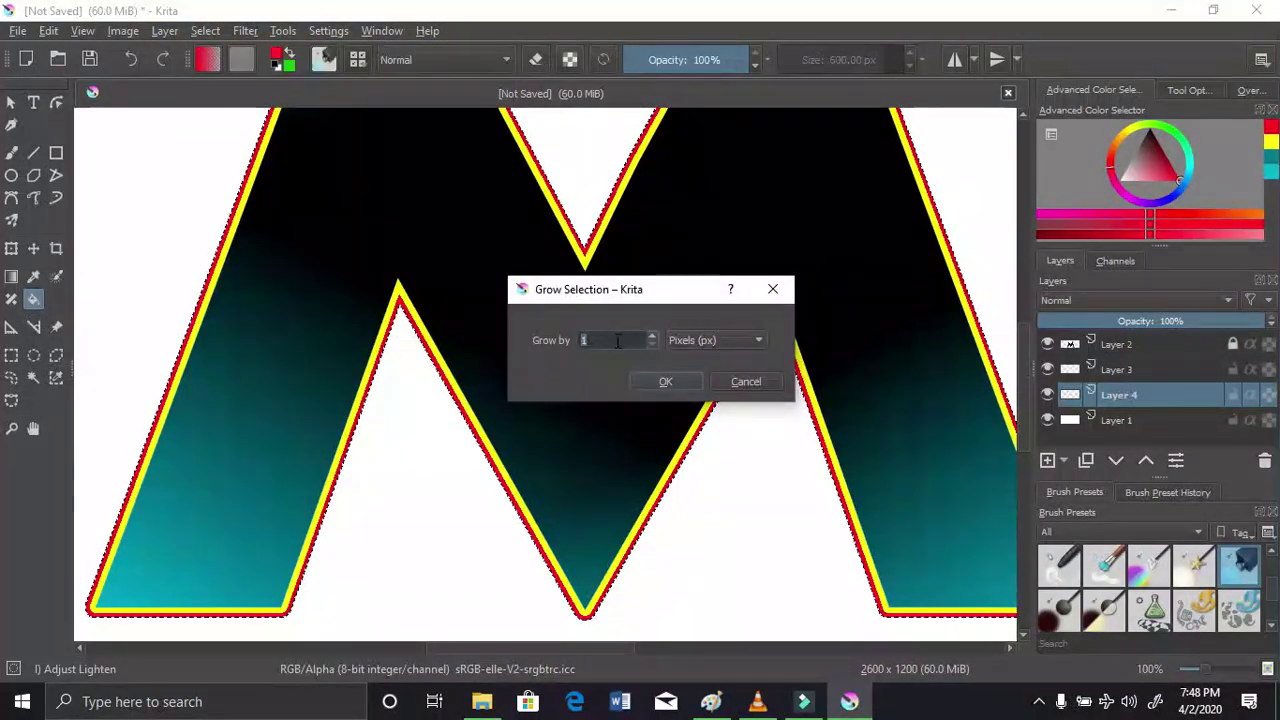
pyautogui.click(651, 335)
pyautogui.click(651, 334)
pyautogui.click(651, 334)
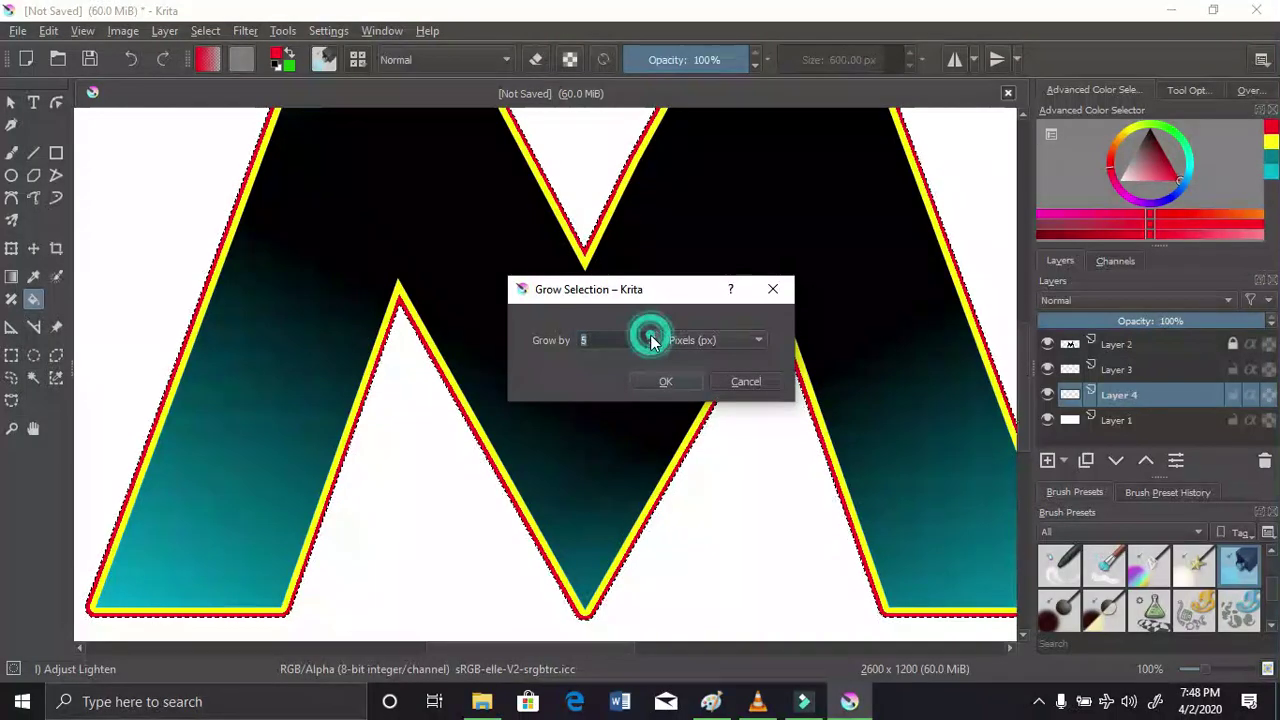
pyautogui.click(651, 334)
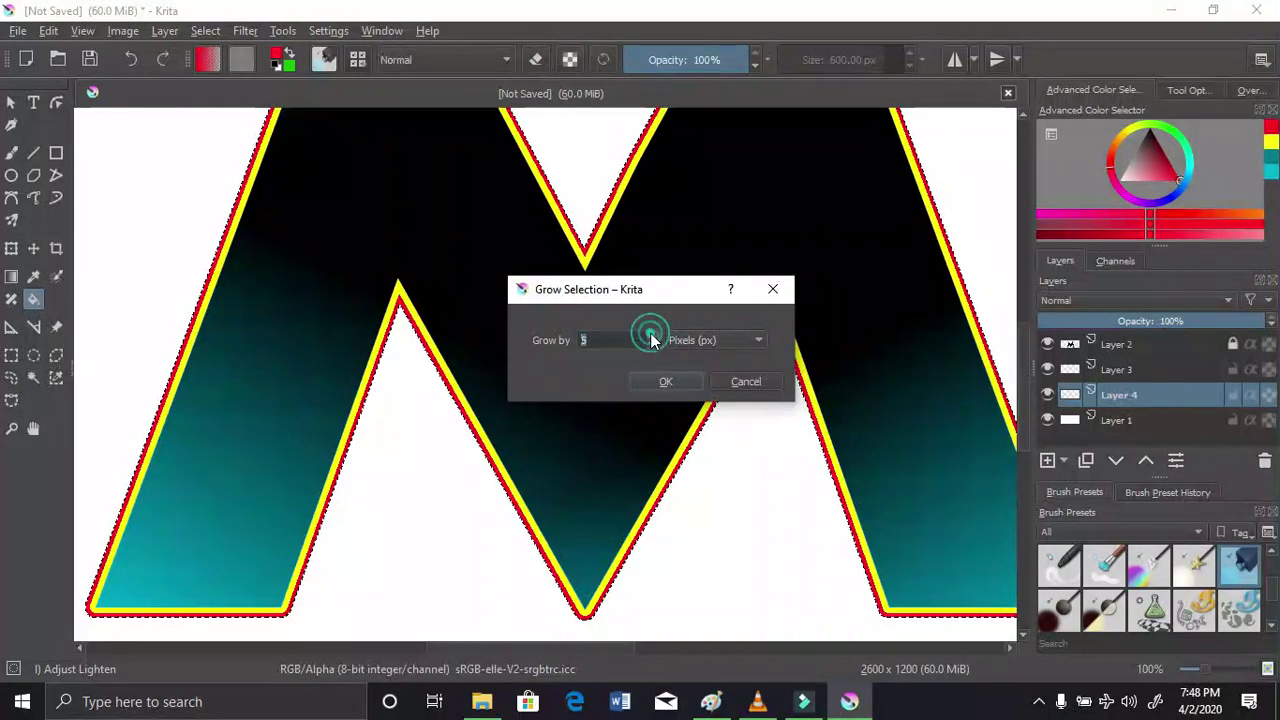
pyautogui.click(668, 383)
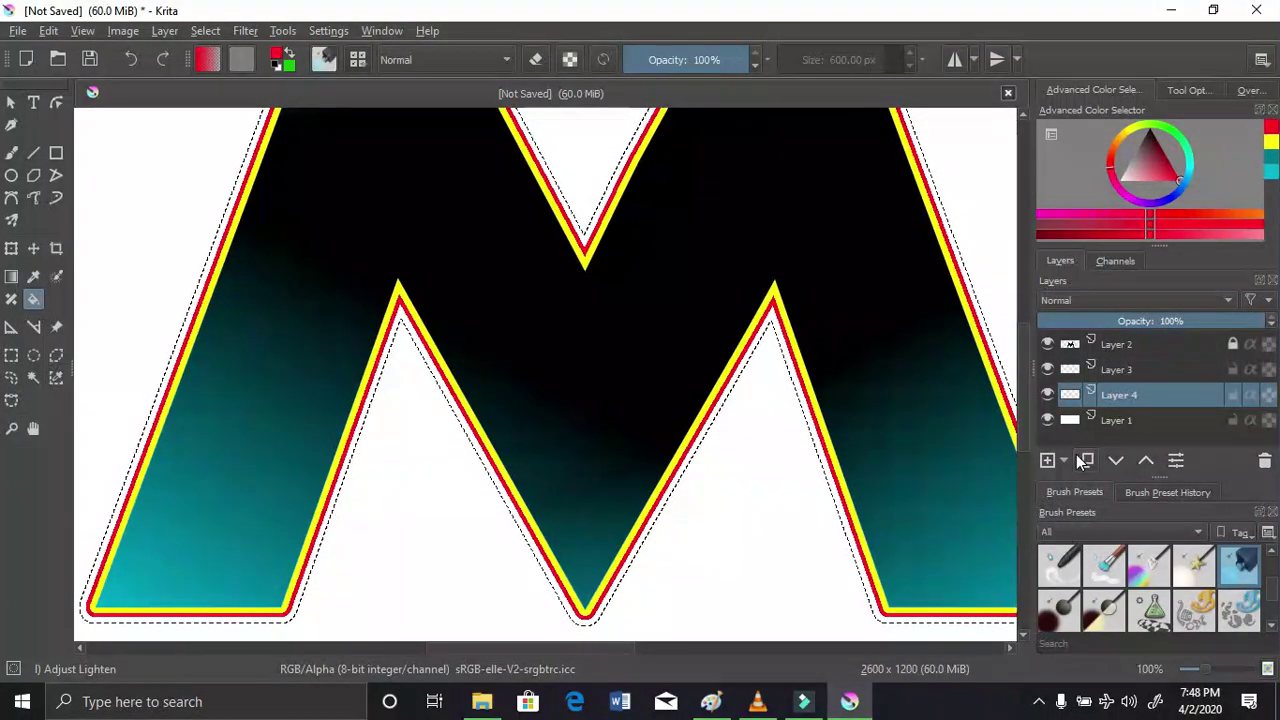
# Add a new paint layer between the yellow and red outline layers and fill the grown selection with bright green
pyautogui.click(1048, 460)
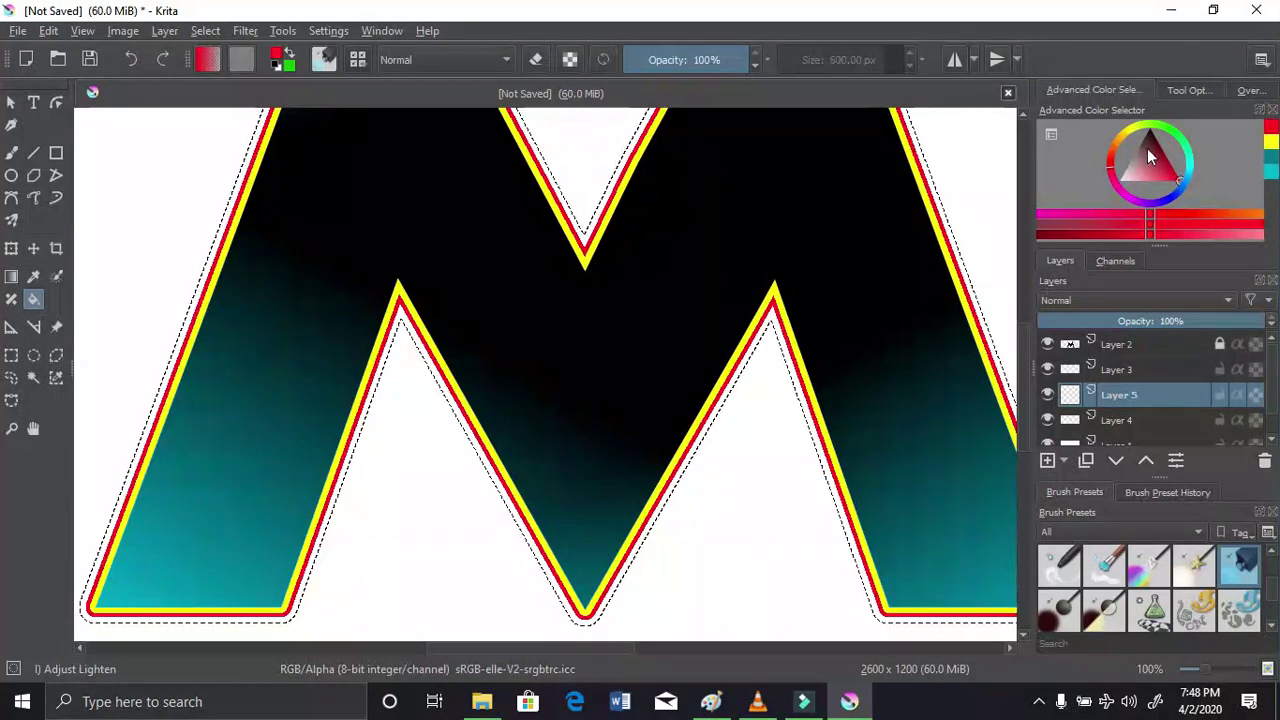
pyautogui.moveTo(1163, 129); pyautogui.dragTo(1176, 131)
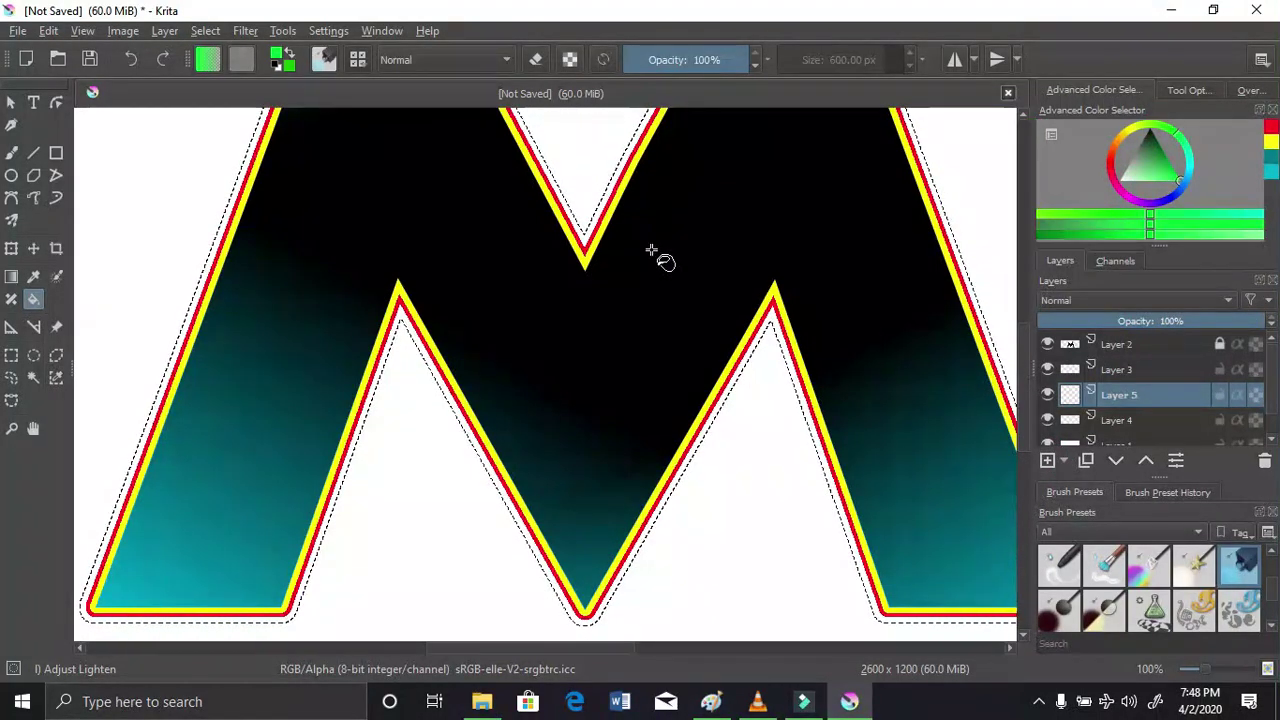
pyautogui.scroll(2, 746, 283)
pyautogui.scroll(1, 746, 283)
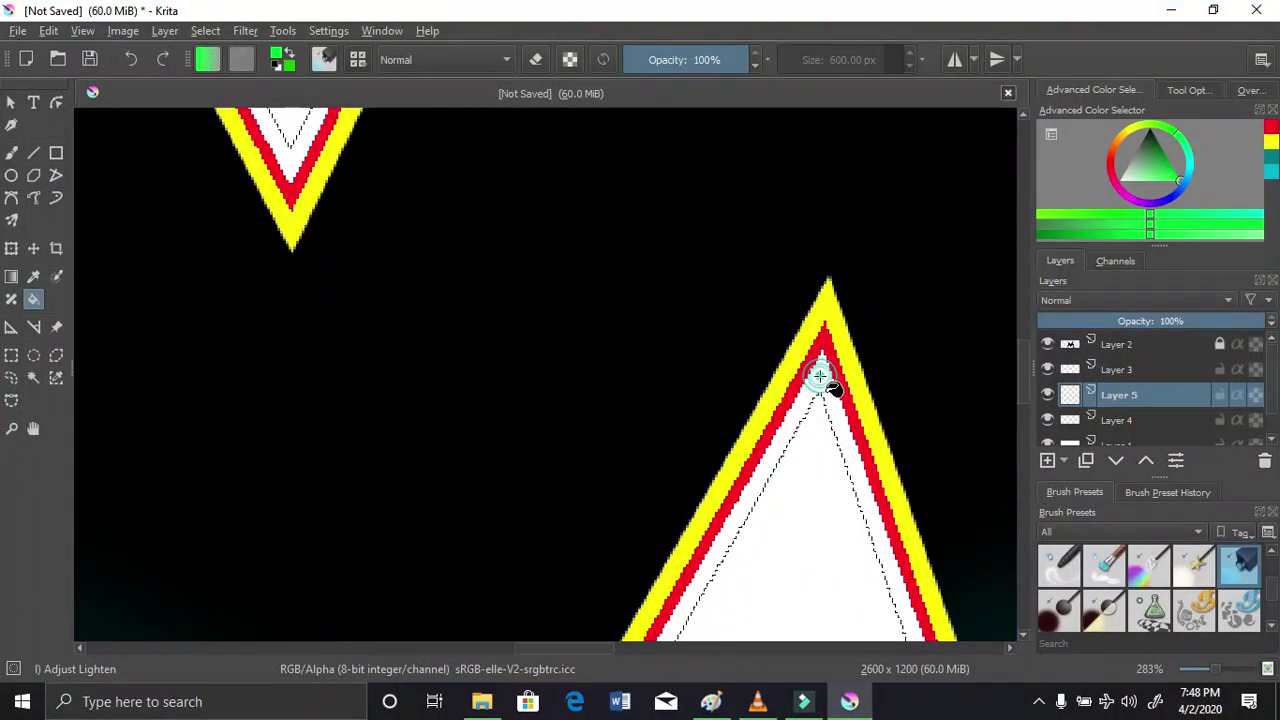
pyautogui.click(819, 376)
pyautogui.scroll(-6, 718, 251)
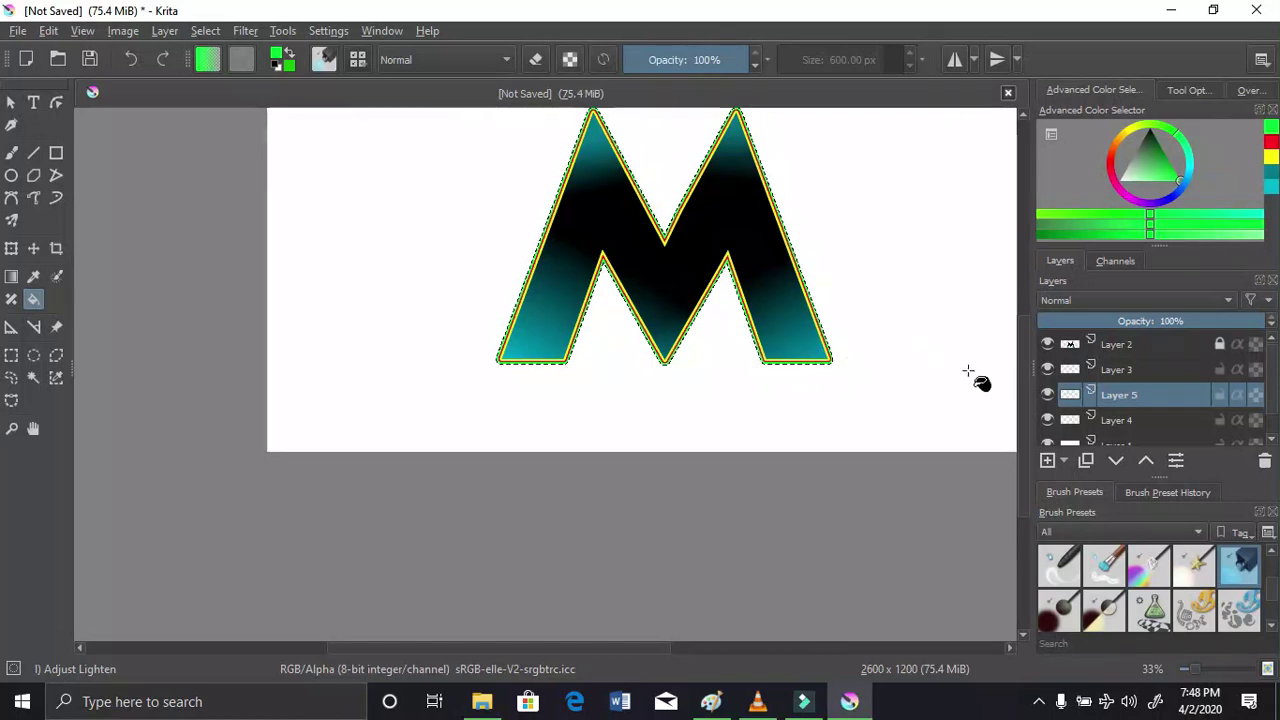
pyautogui.moveTo(1025, 365); pyautogui.dragTo(1025, 313)
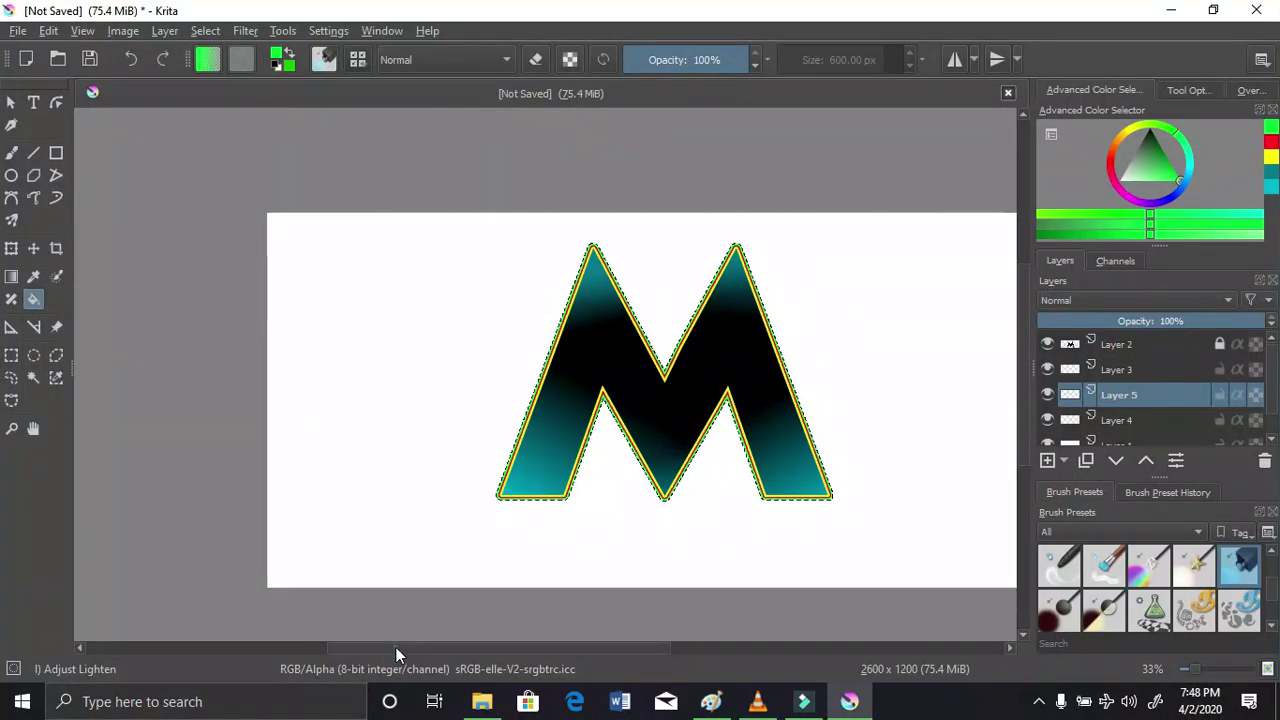
# Replace the outline-shaped selection around the M with a selection of the whole canvas
pyautogui.moveTo(396, 647); pyautogui.dragTo(454, 640)
pyautogui.scroll(1, 679, 327)
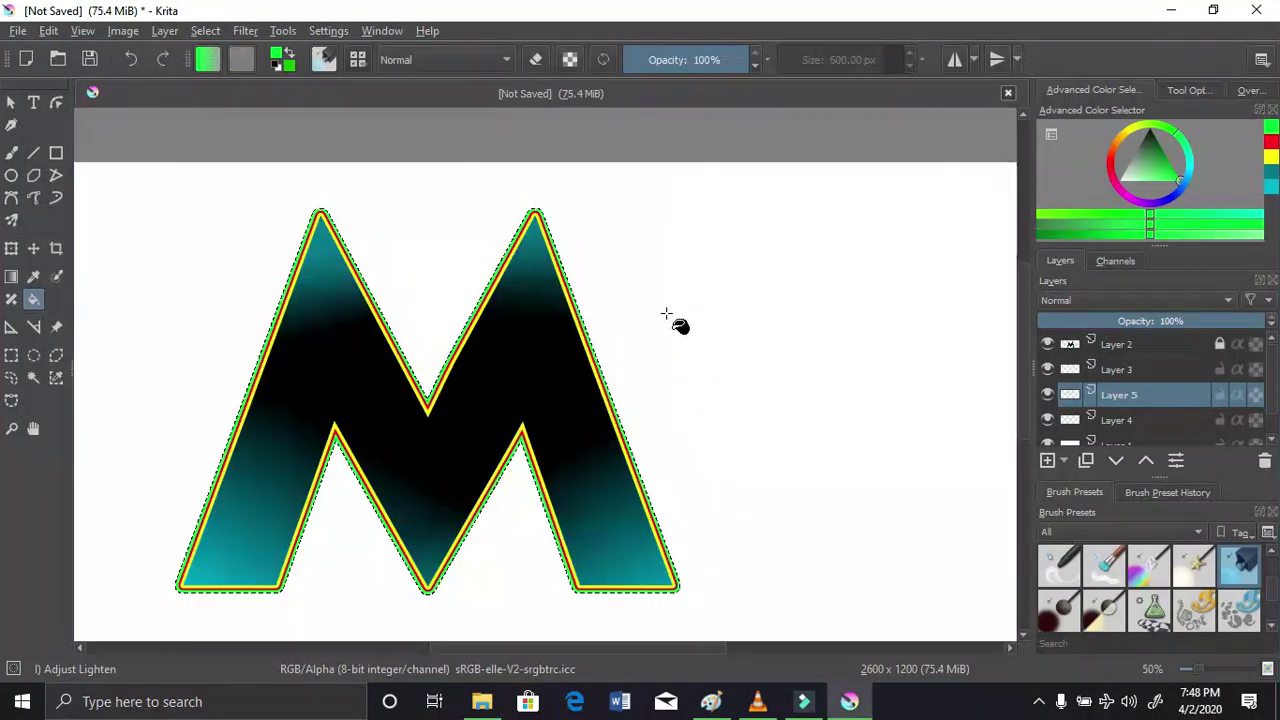
pyautogui.scroll(1, 503, 352)
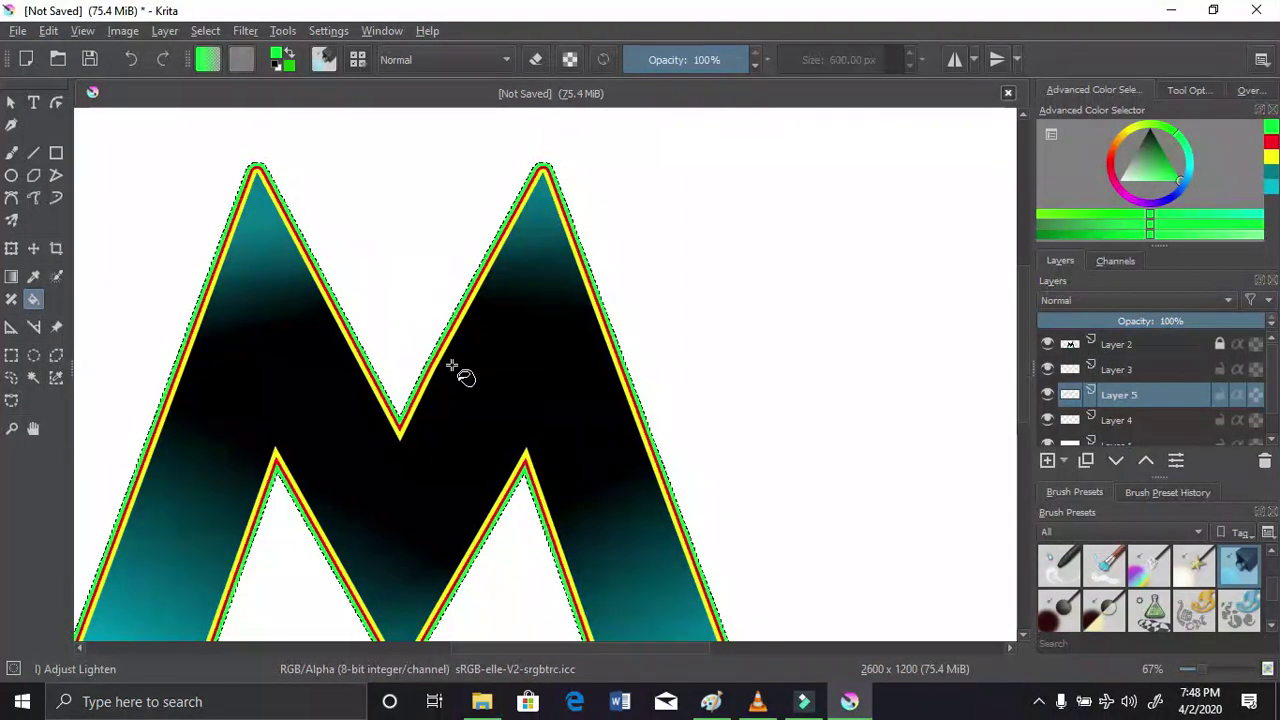
pyautogui.click(11, 355)
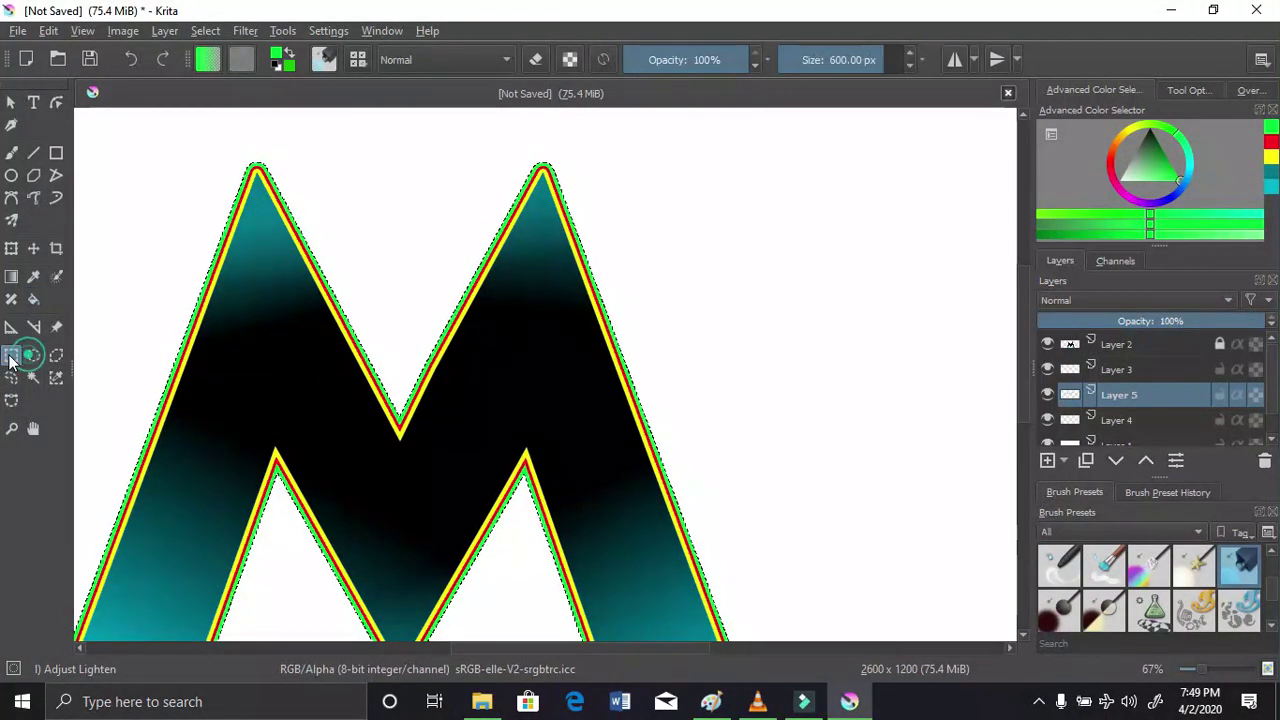
pyautogui.rightClick(145, 328)
pyautogui.click(180, 360)
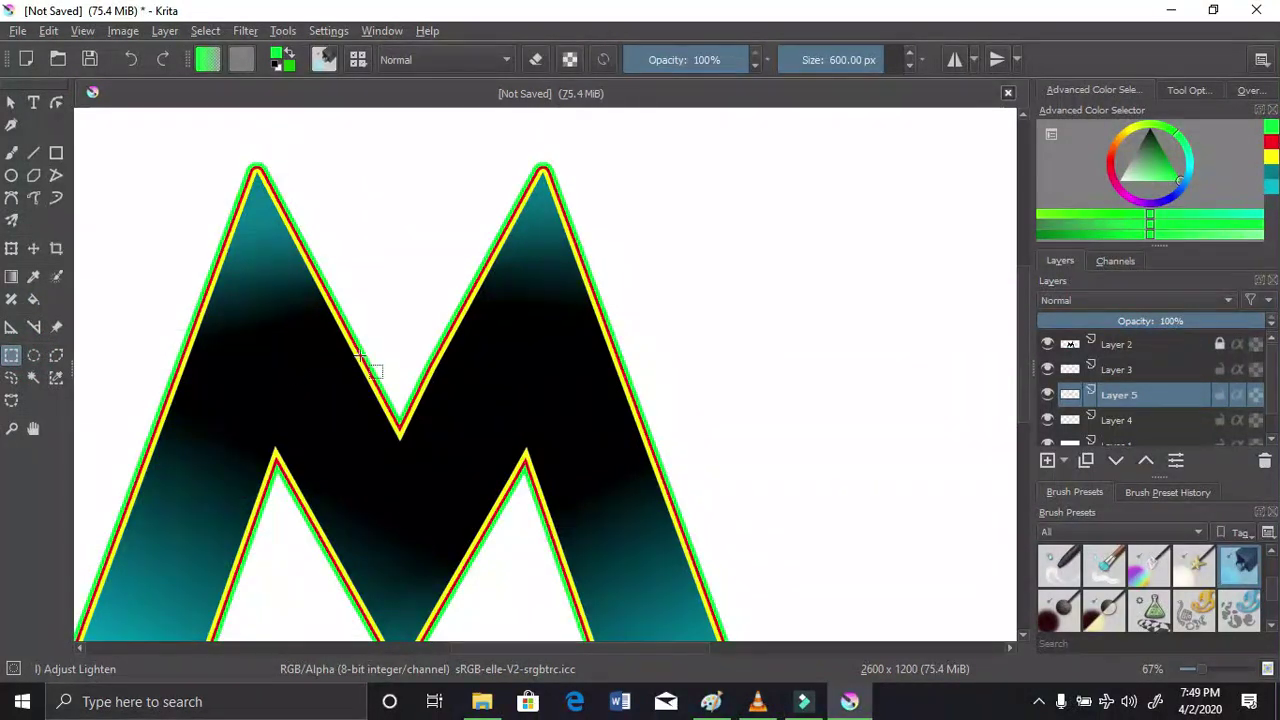
# Merge the M's layer down into the yellow outline's layer, and unlock and show the leftover Layer 2
pyautogui.scroll(-2, 360, 356)
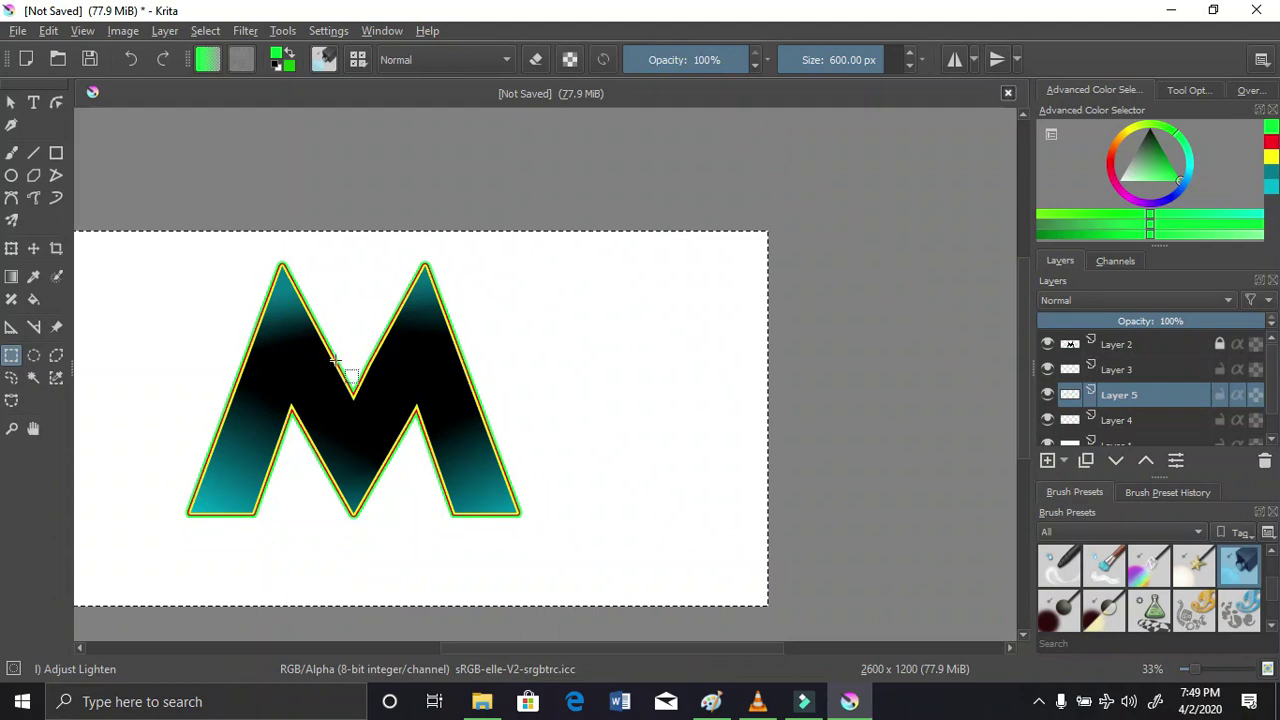
pyautogui.scroll(1, 387, 358)
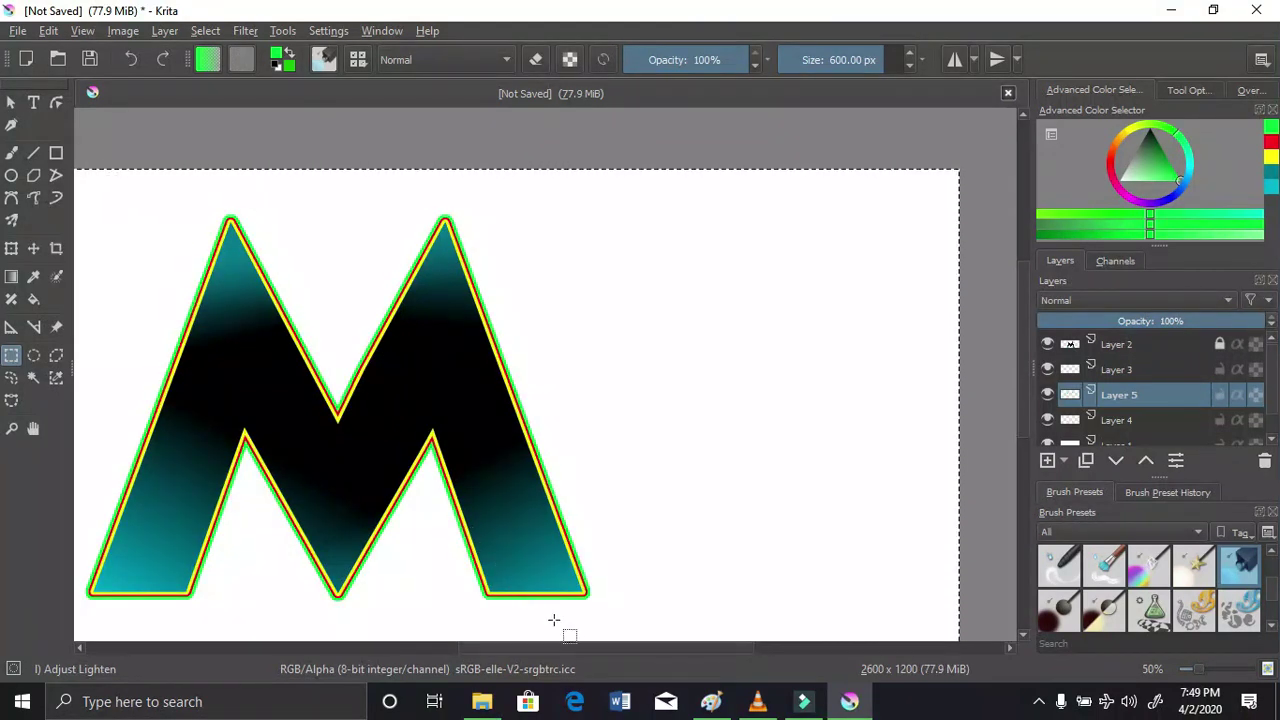
pyautogui.moveTo(695, 650); pyautogui.dragTo(614, 665)
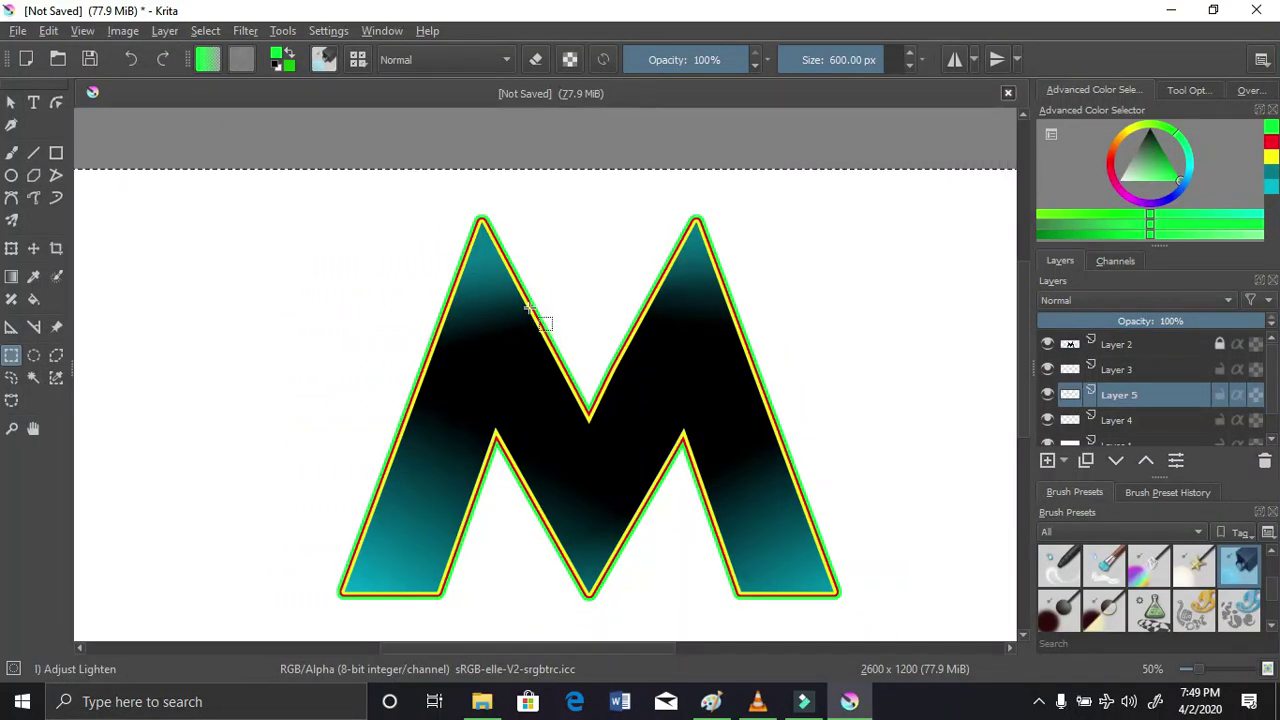
pyautogui.scroll(-2, 529, 308)
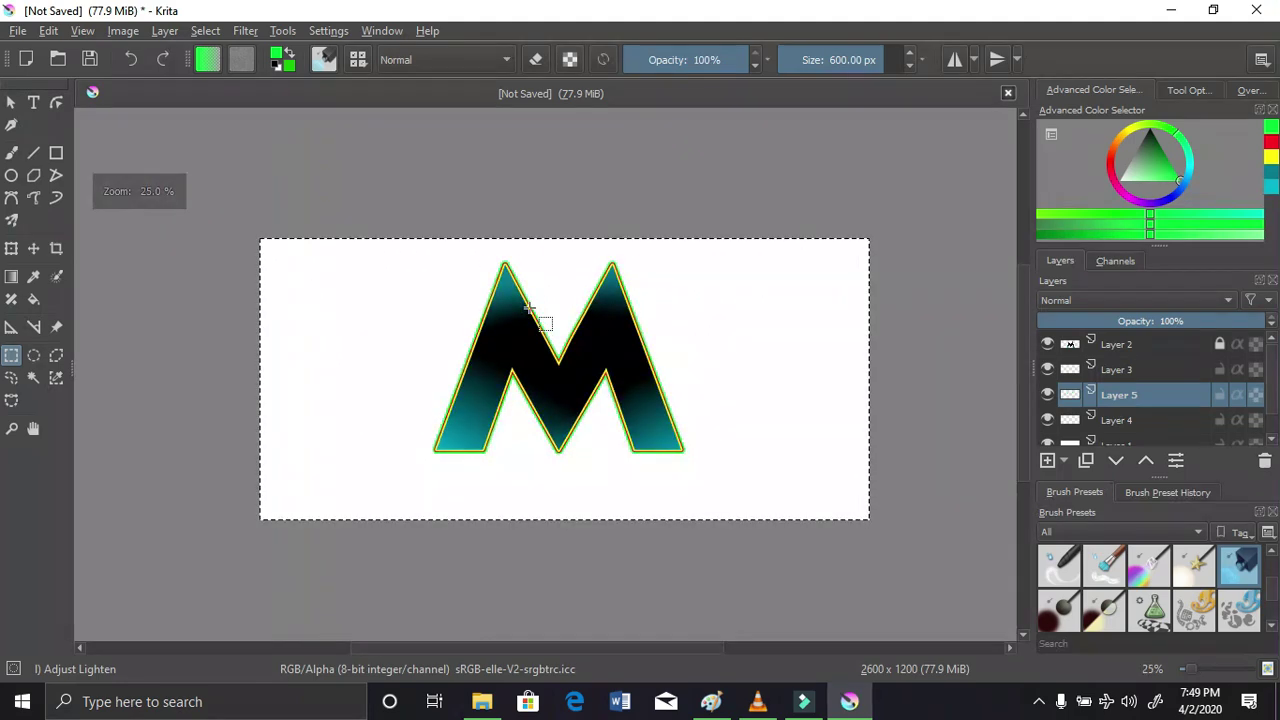
pyautogui.scroll(1, 545, 367)
pyautogui.scroll(1, 545, 366)
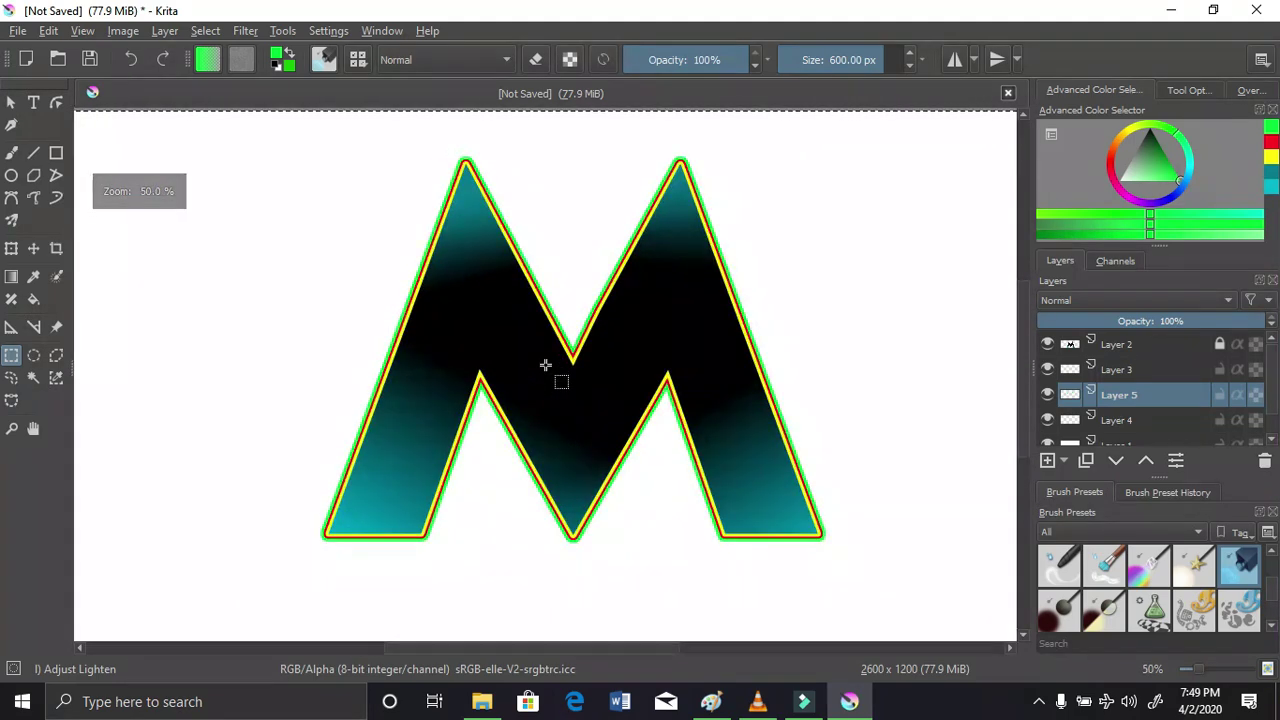
pyautogui.click(1113, 350)
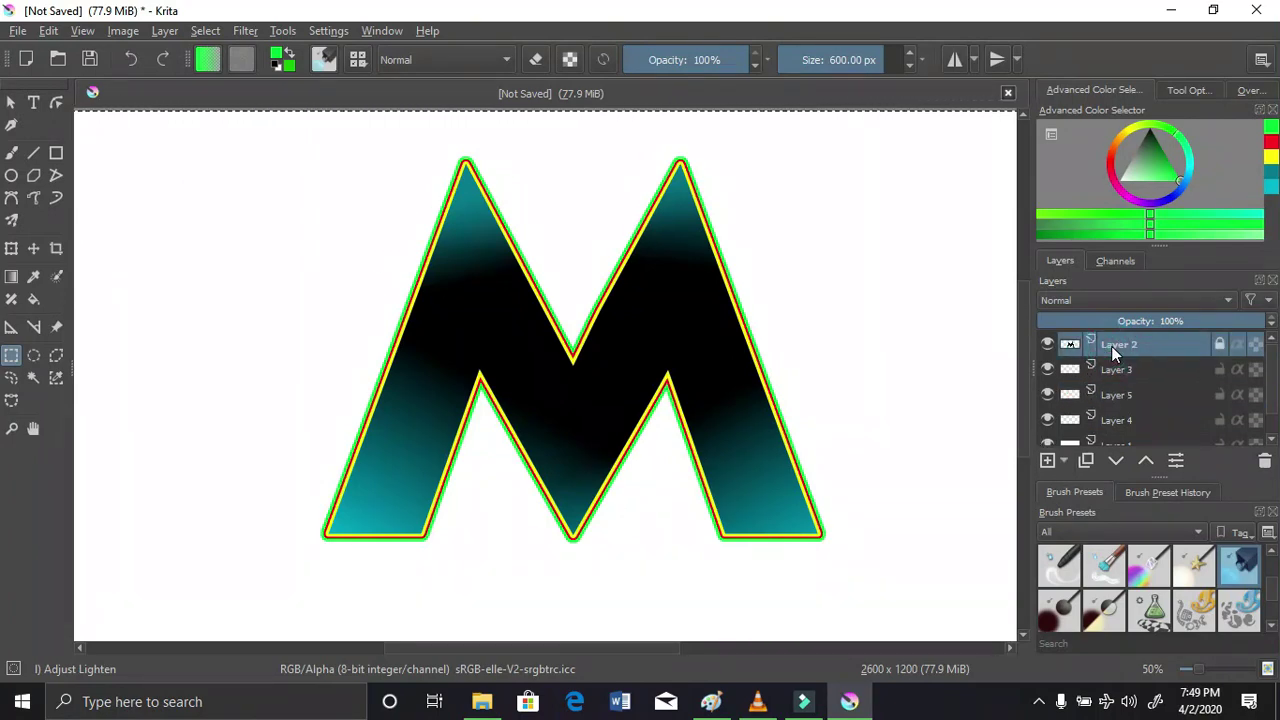
pyautogui.hotkey('ctrl', 'e')
pyautogui.hotkey('ctrl', 'e')
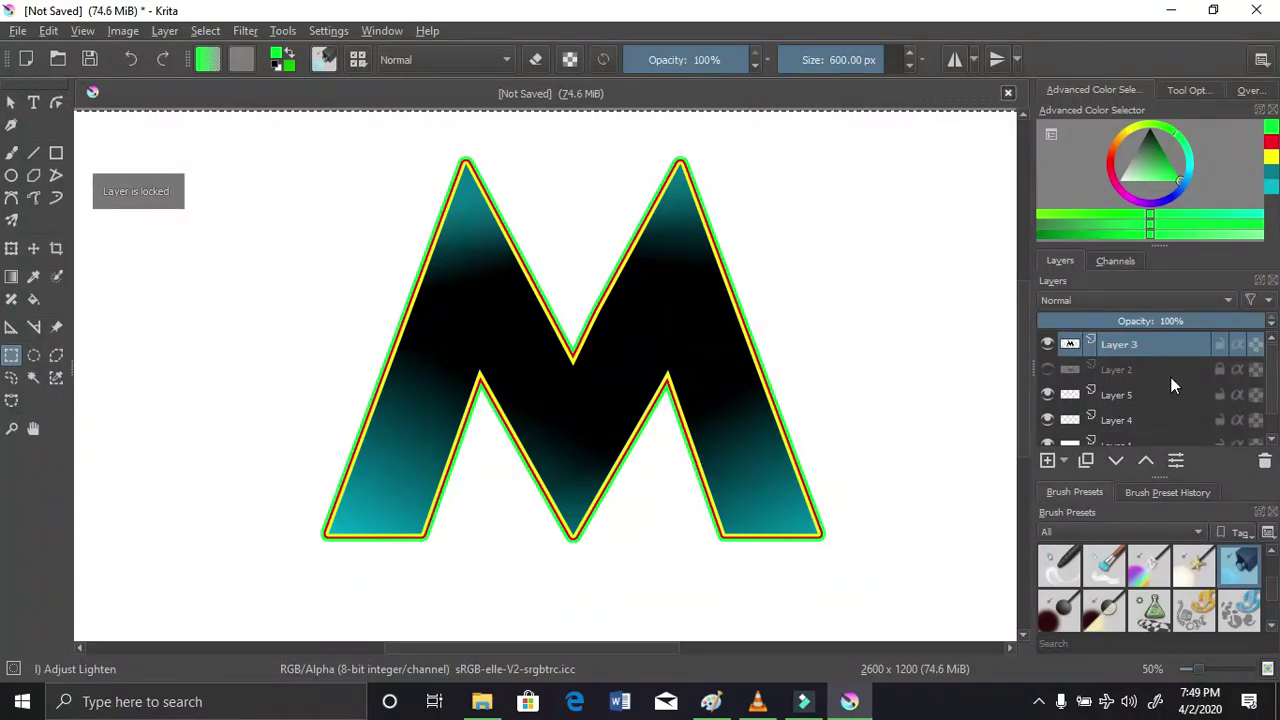
pyautogui.click(1225, 369)
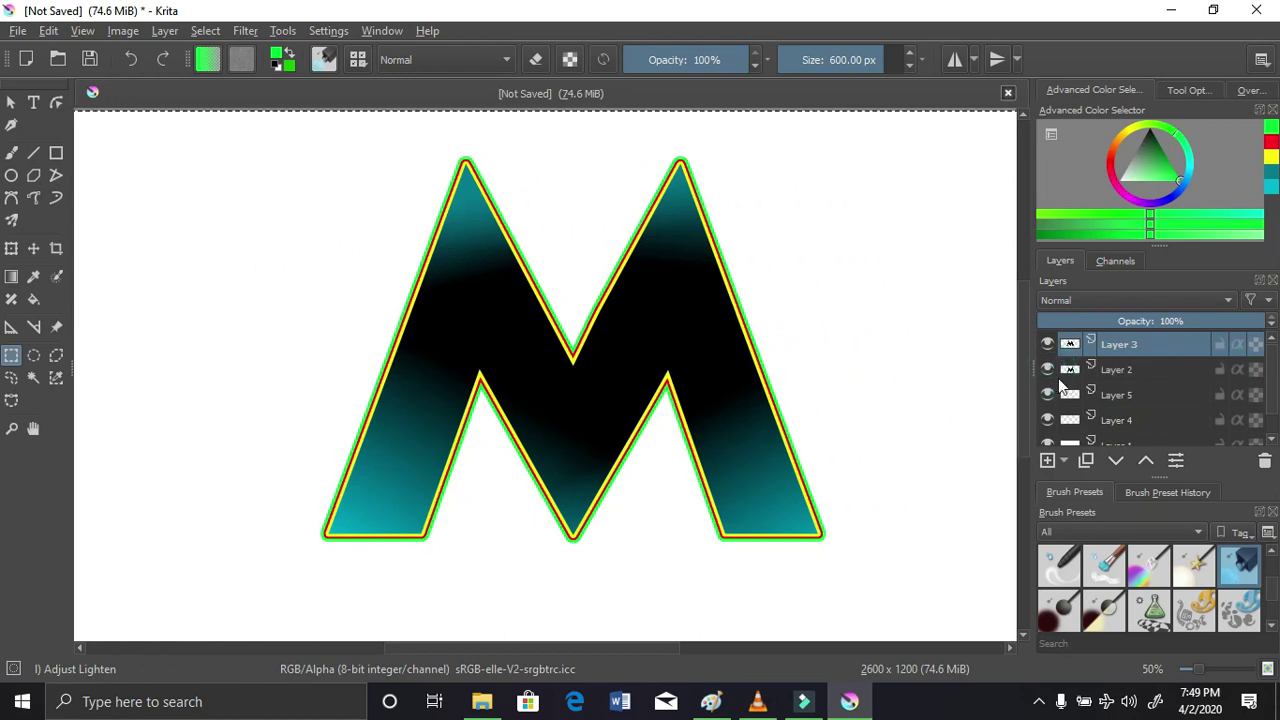
# Merge the M and all outline layers down into the white background layer, Layer 1
pyautogui.hotkey('ctrl', 'e')
pyautogui.hotkey('ctrl', 'e')
pyautogui.hotkey('ctrl', 'e')
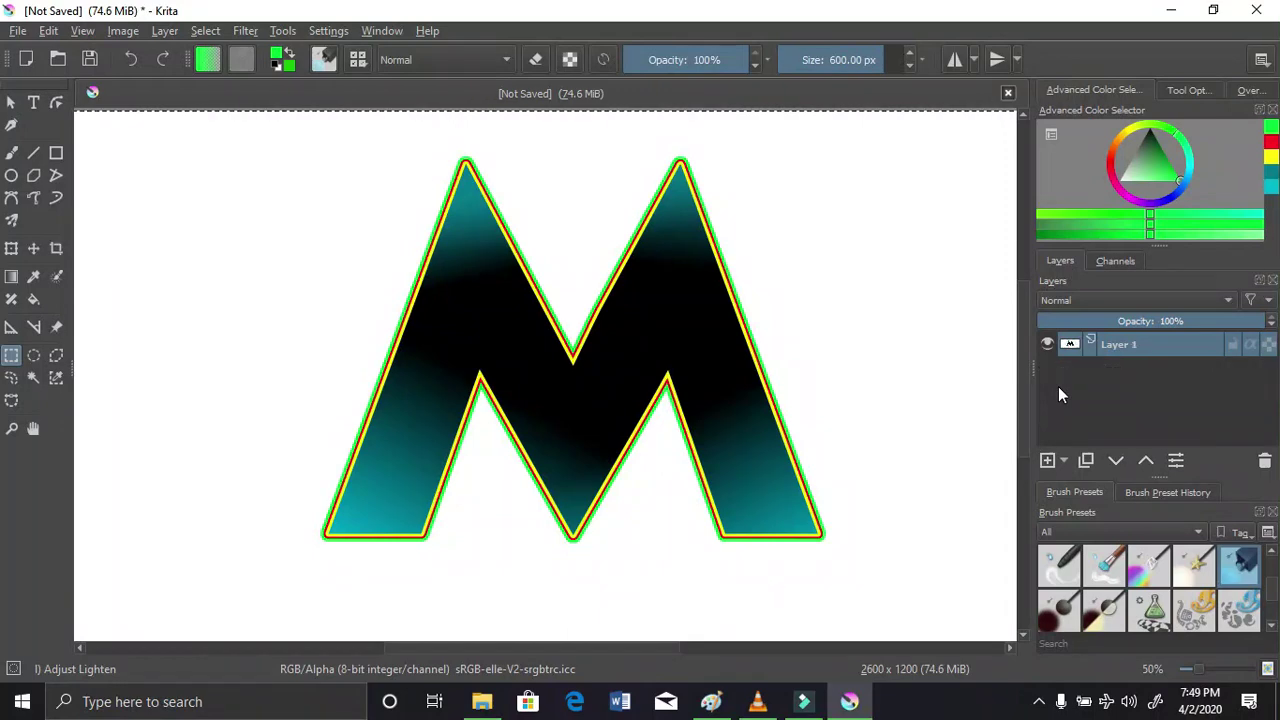
# Draw a broad soft green line diagonally across the M with the Line tool, and undo it
pyautogui.scroll(-1, 846, 364)
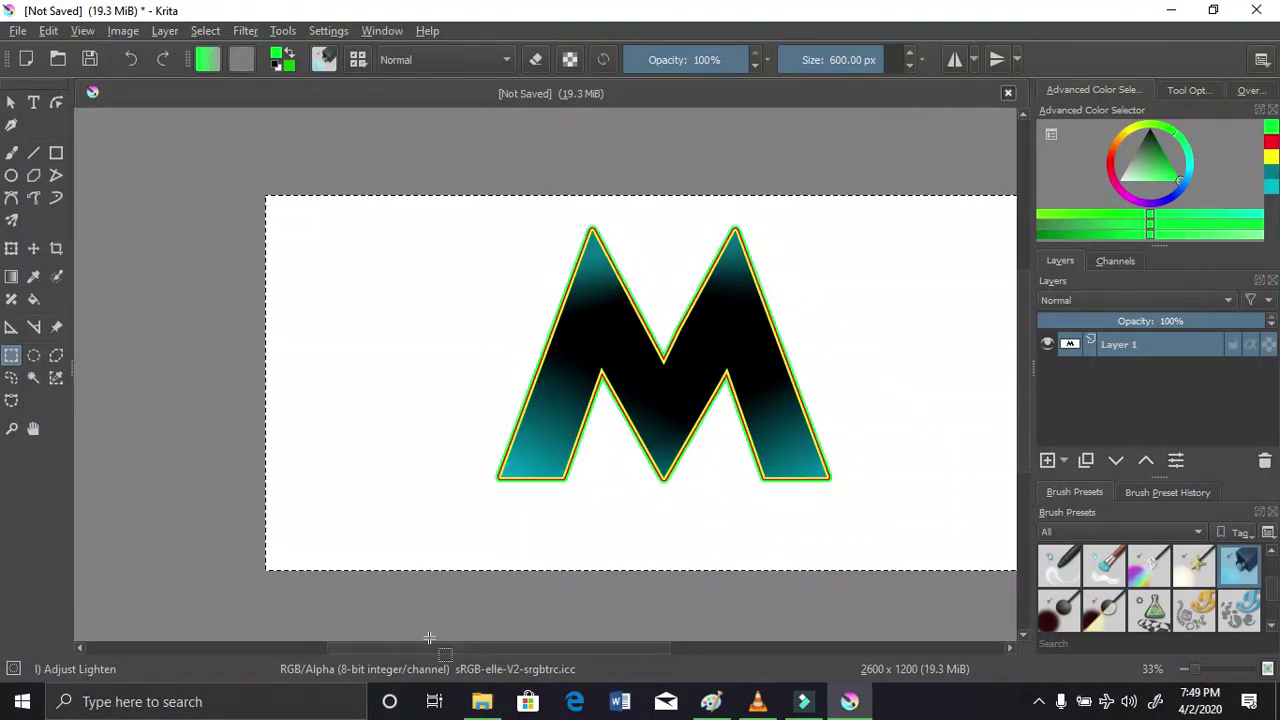
pyautogui.moveTo(436, 647); pyautogui.dragTo(484, 652)
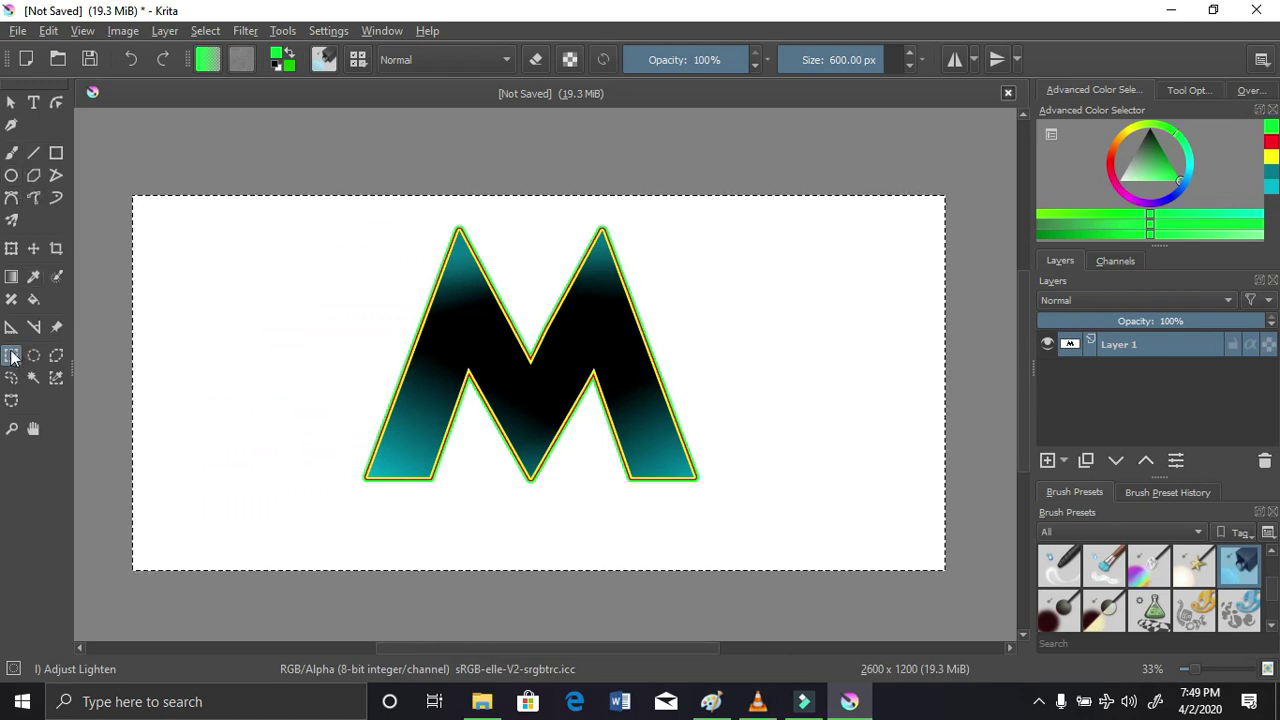
pyautogui.click(33, 153)
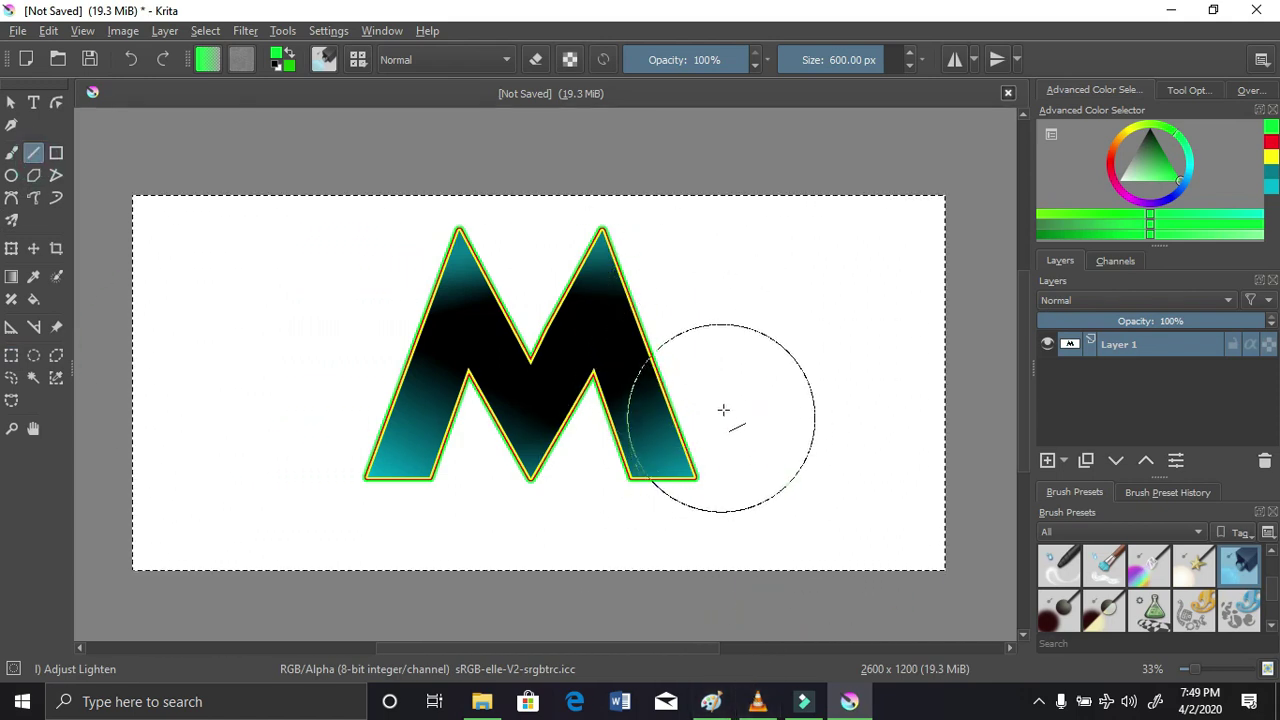
pyautogui.moveTo(706, 338); pyautogui.dragTo(397, 499)
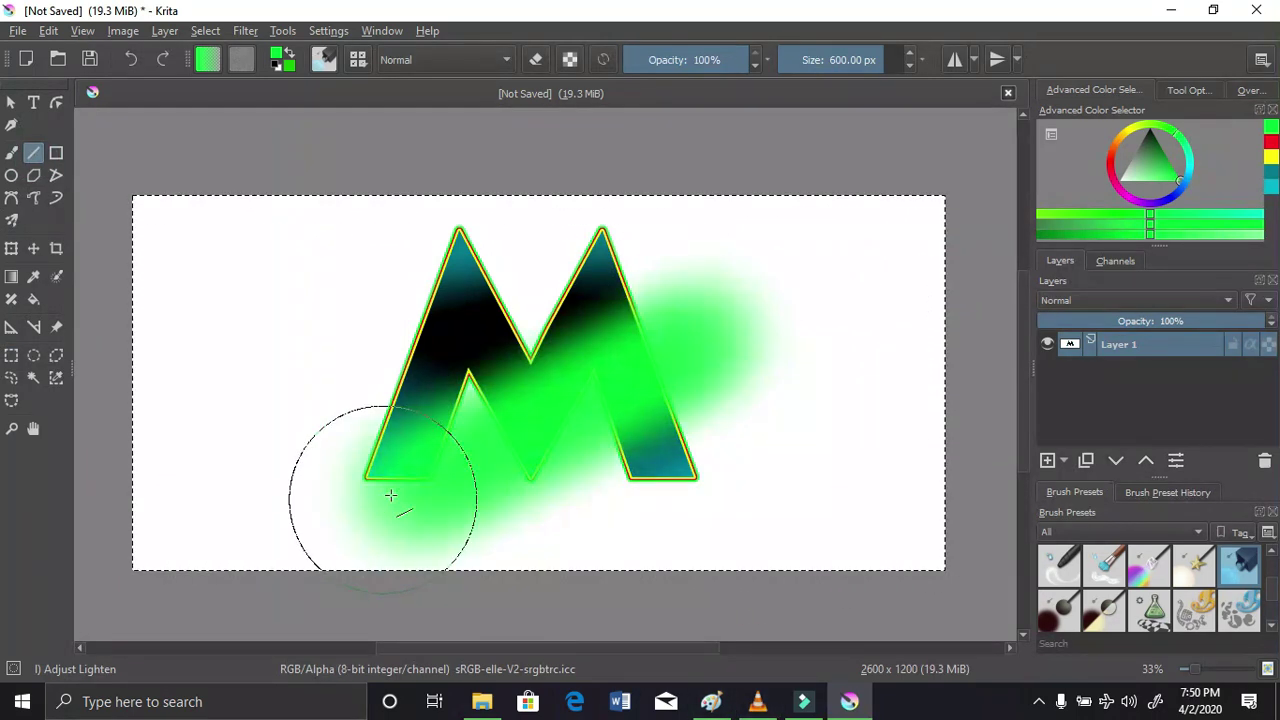
pyautogui.hotkey('ctrl', 'z')
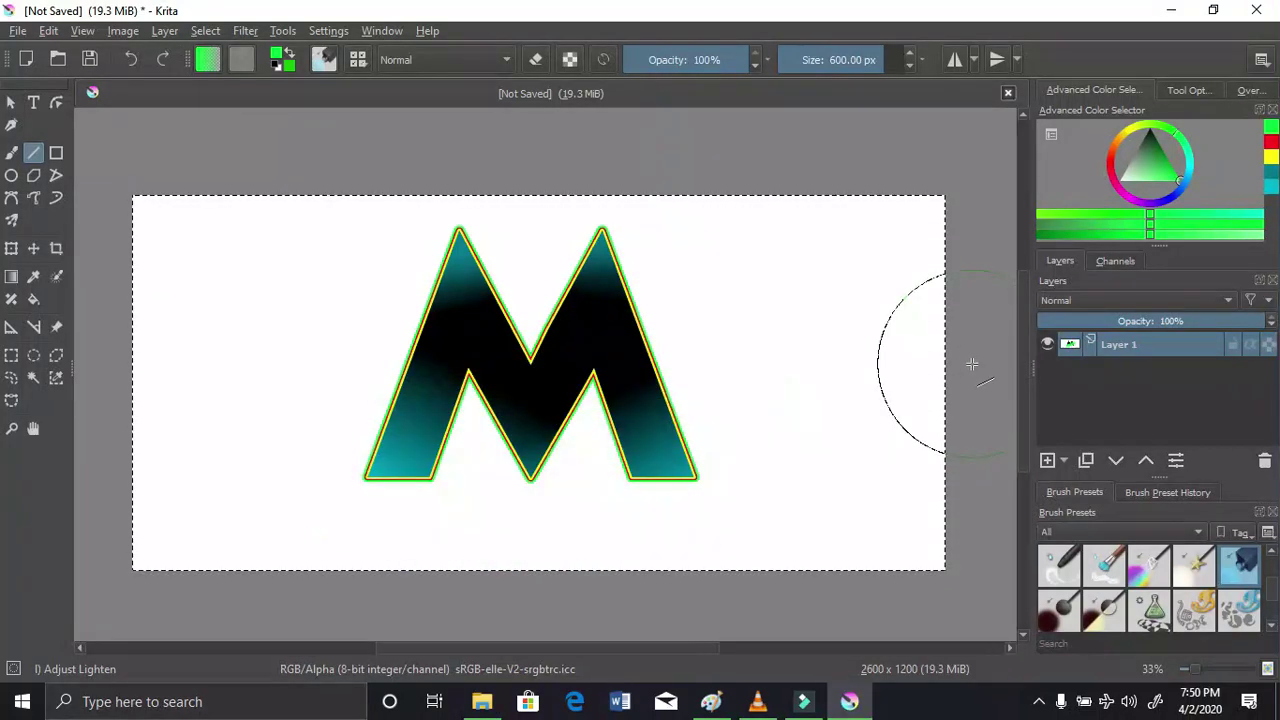
# Save the artwork as a Krita document named logo1
pyautogui.scroll(1, 610, 398)
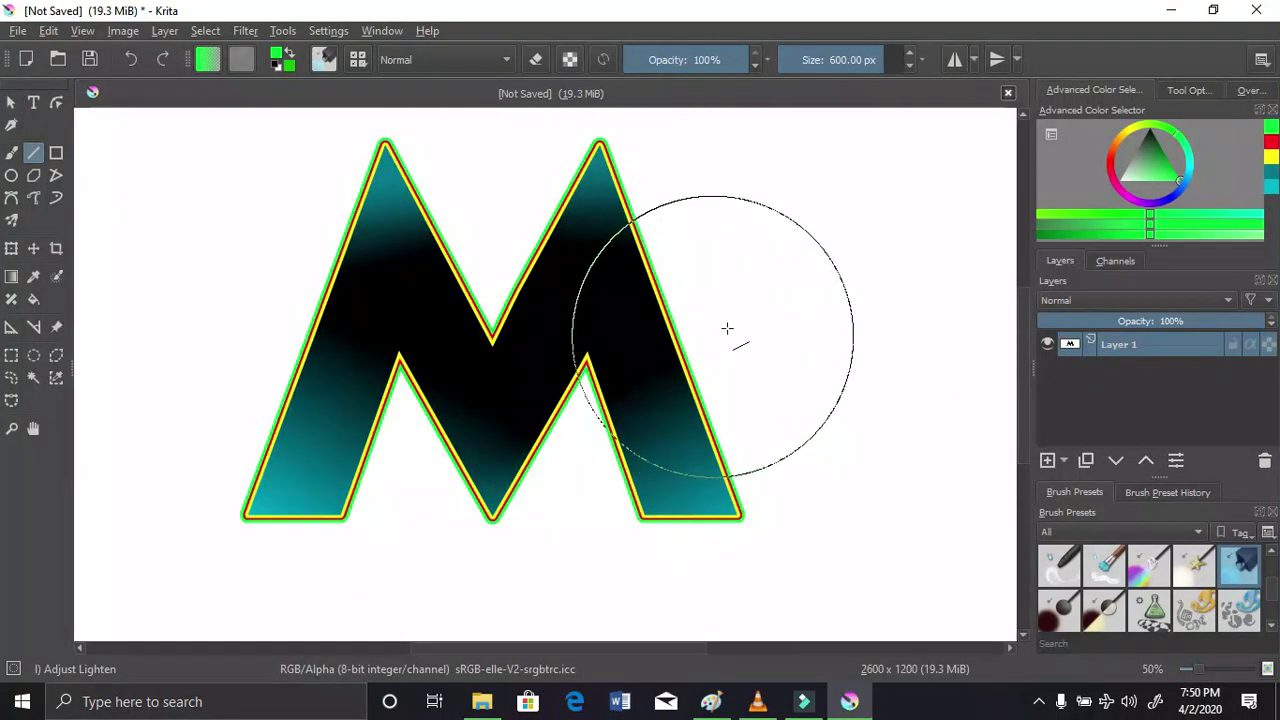
pyautogui.scroll(1, 730, 335)
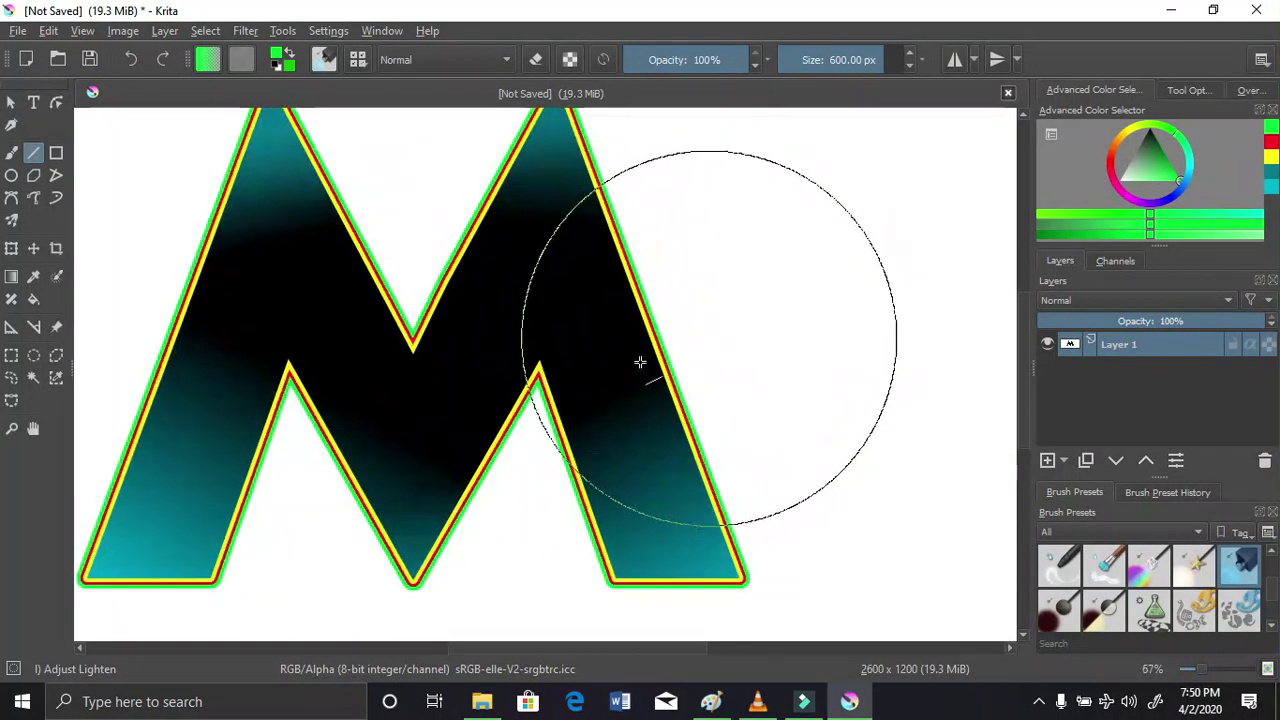
pyautogui.click(18, 35)
pyautogui.click(94, 143)
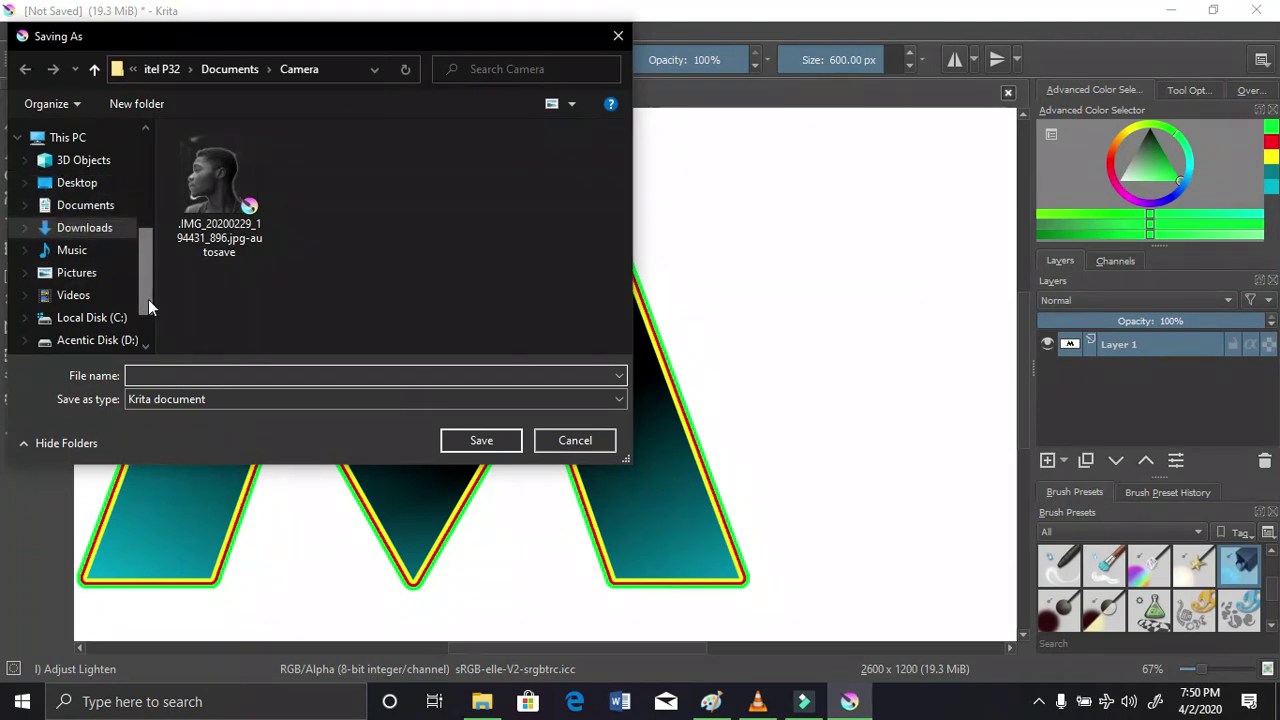
pyautogui.write('logo1')
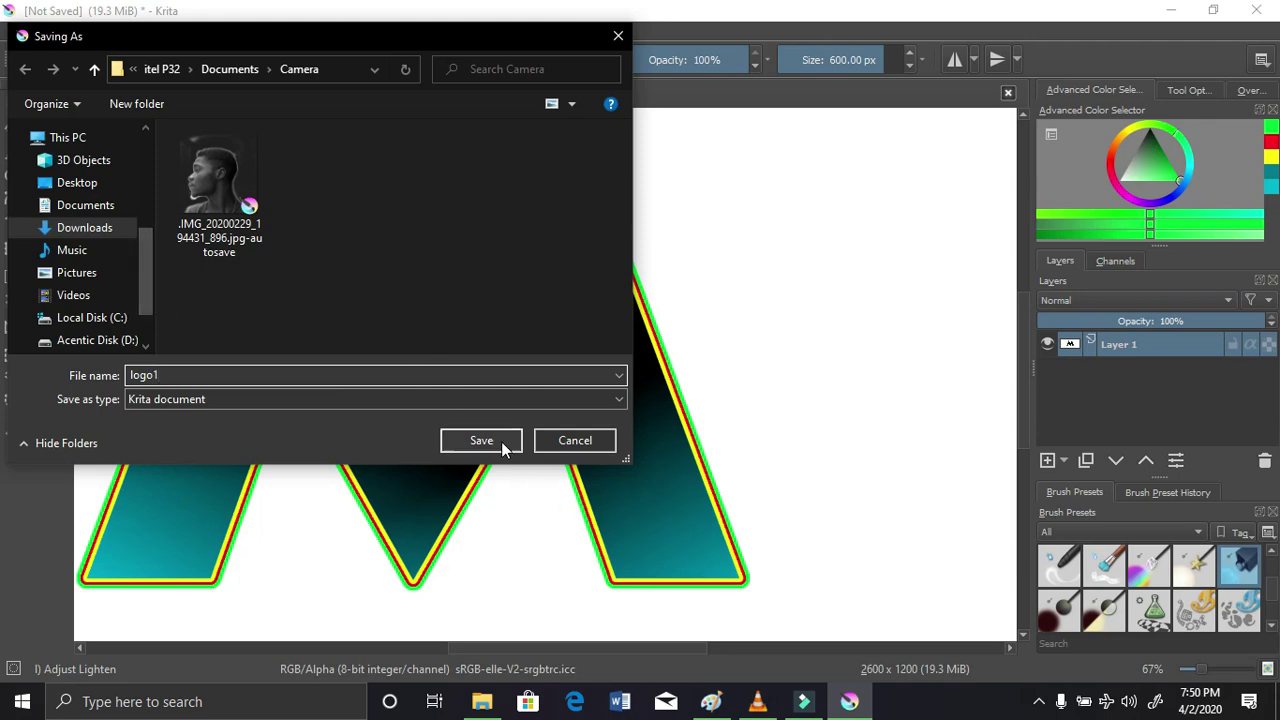
pyautogui.click(502, 442)
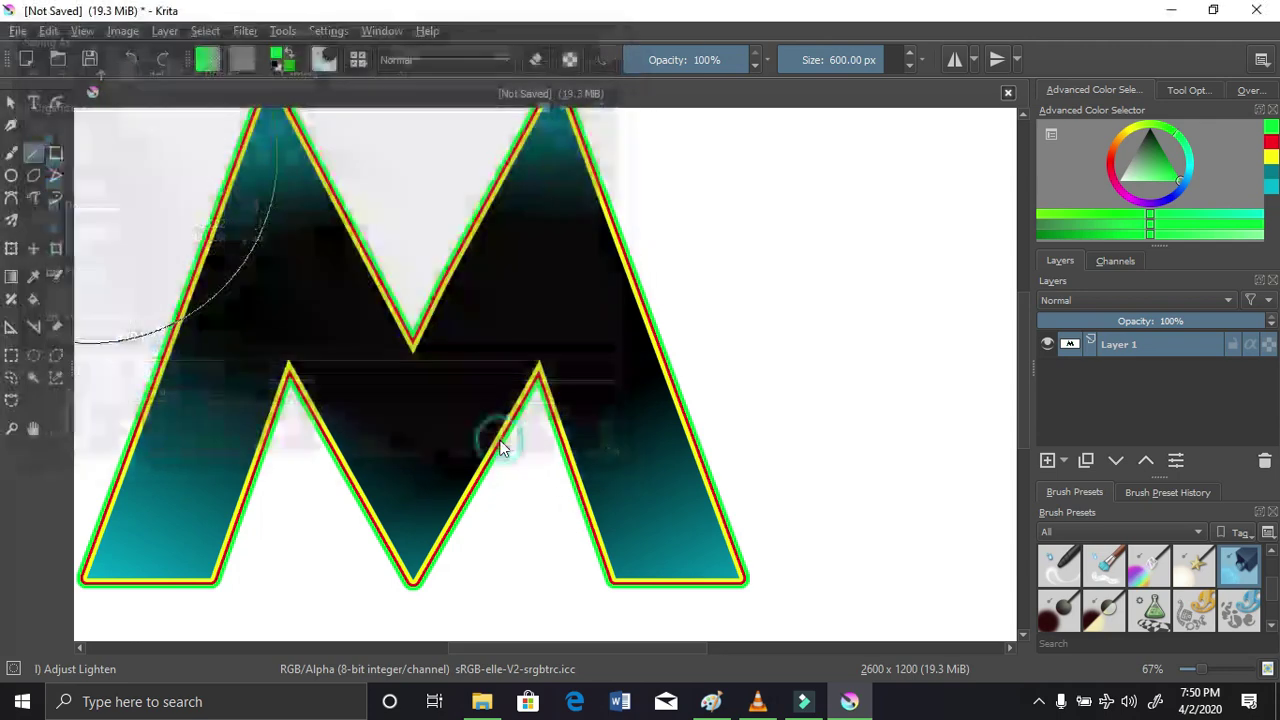
# Examine the M's yellow, red and green outlines up close and as a whole
pyautogui.scroll(-2, 550, 440)
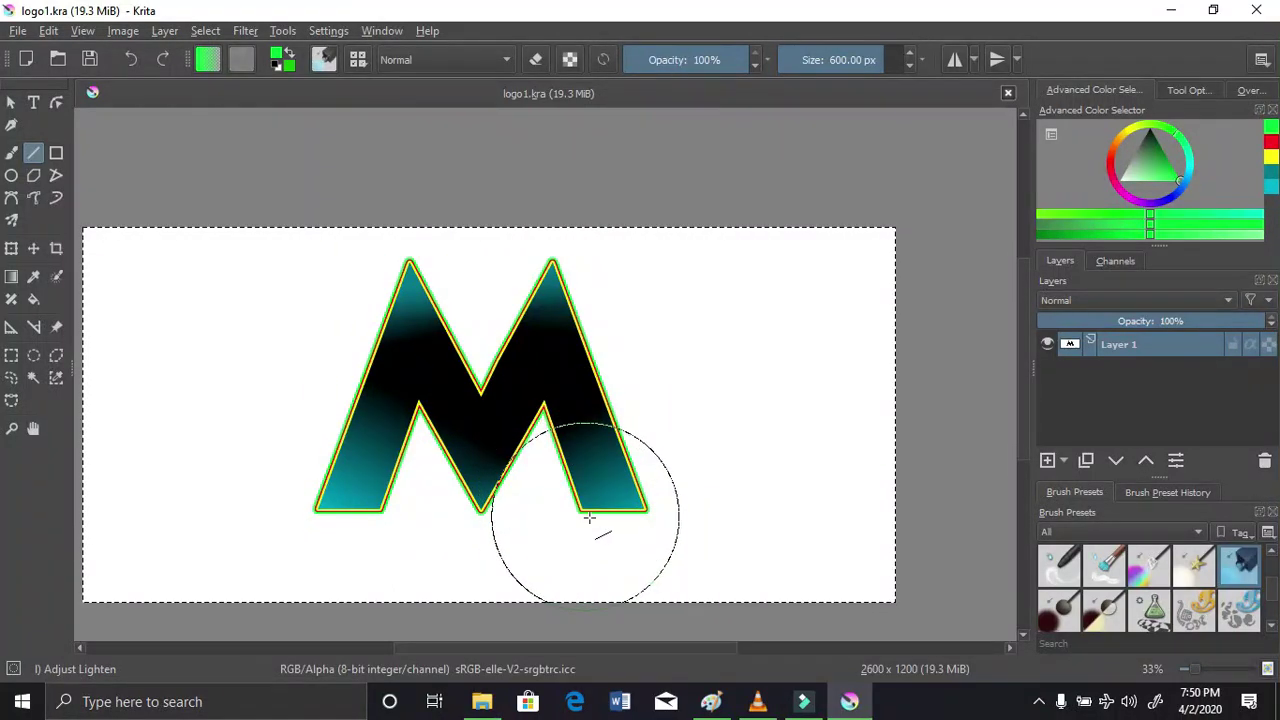
pyautogui.scroll(3, 545, 495)
pyautogui.scroll(2, 600, 450)
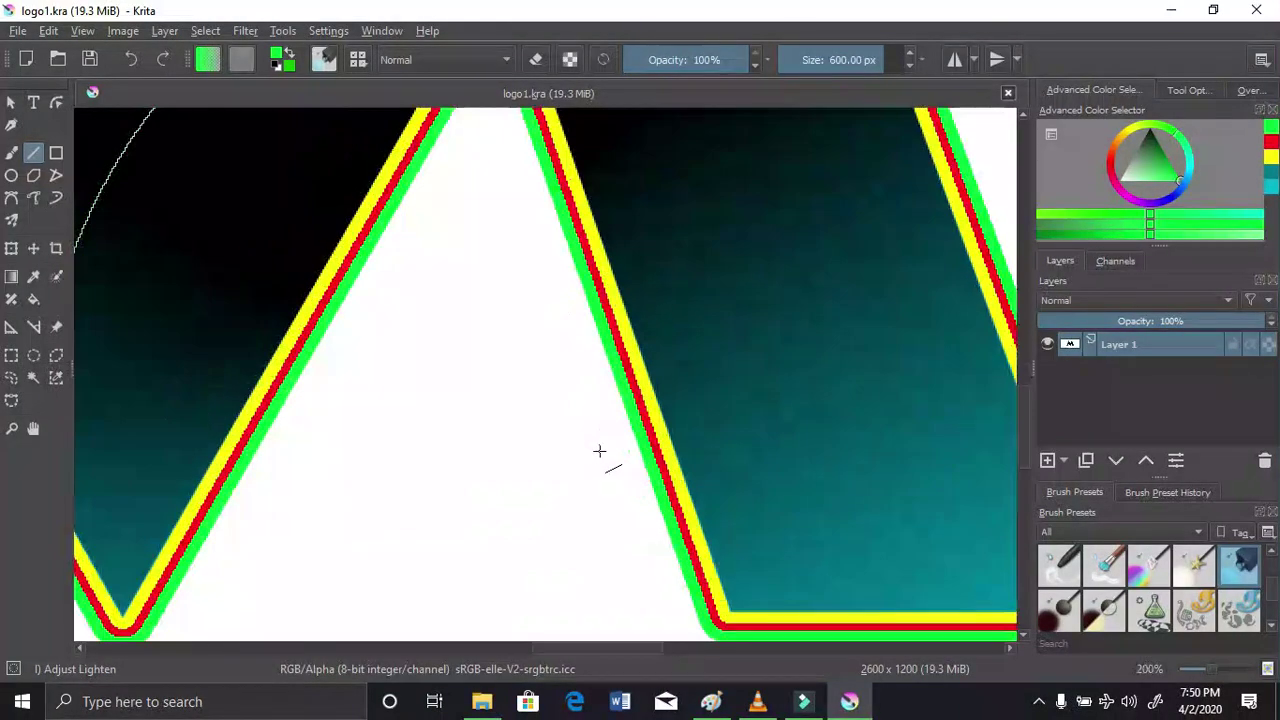
pyautogui.scroll(-3, 600, 451)
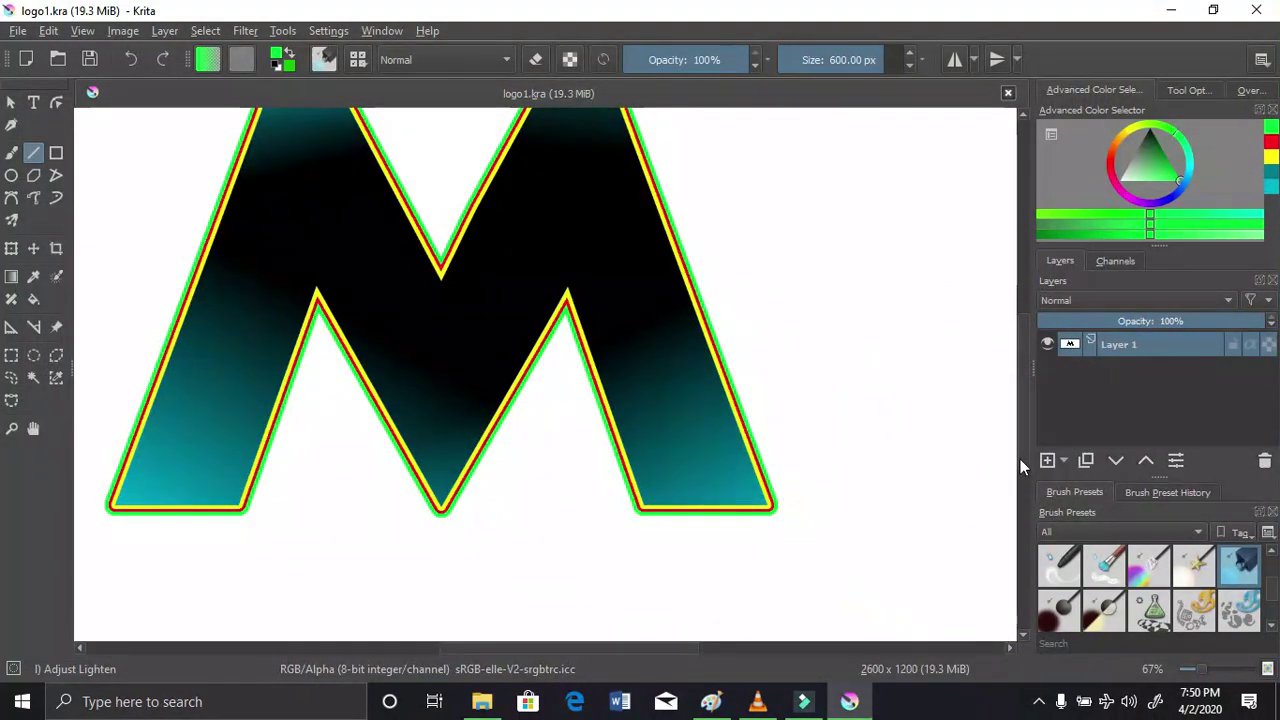
pyautogui.moveTo(1021, 458); pyautogui.dragTo(993, 391)
pyautogui.scroll(2, 985, 406)
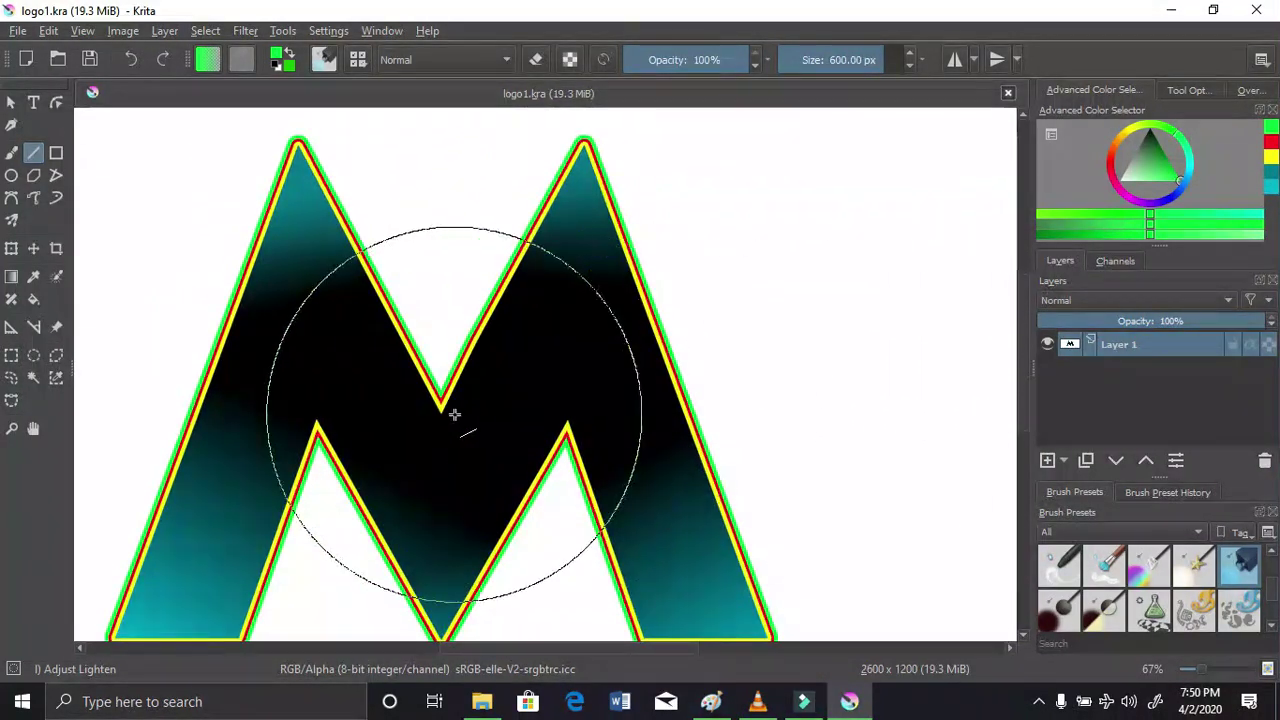
pyautogui.scroll(-1, 455, 416)
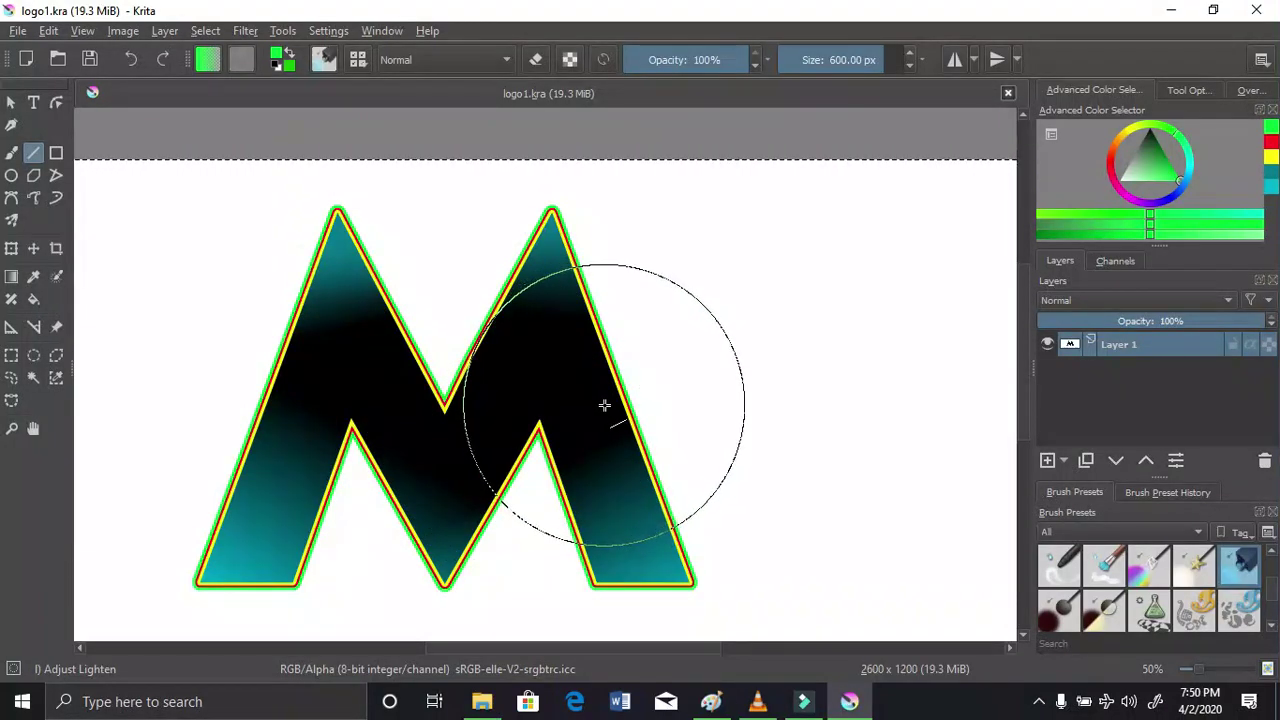
pyautogui.press('ctrl')
pyautogui.press('ctrl')
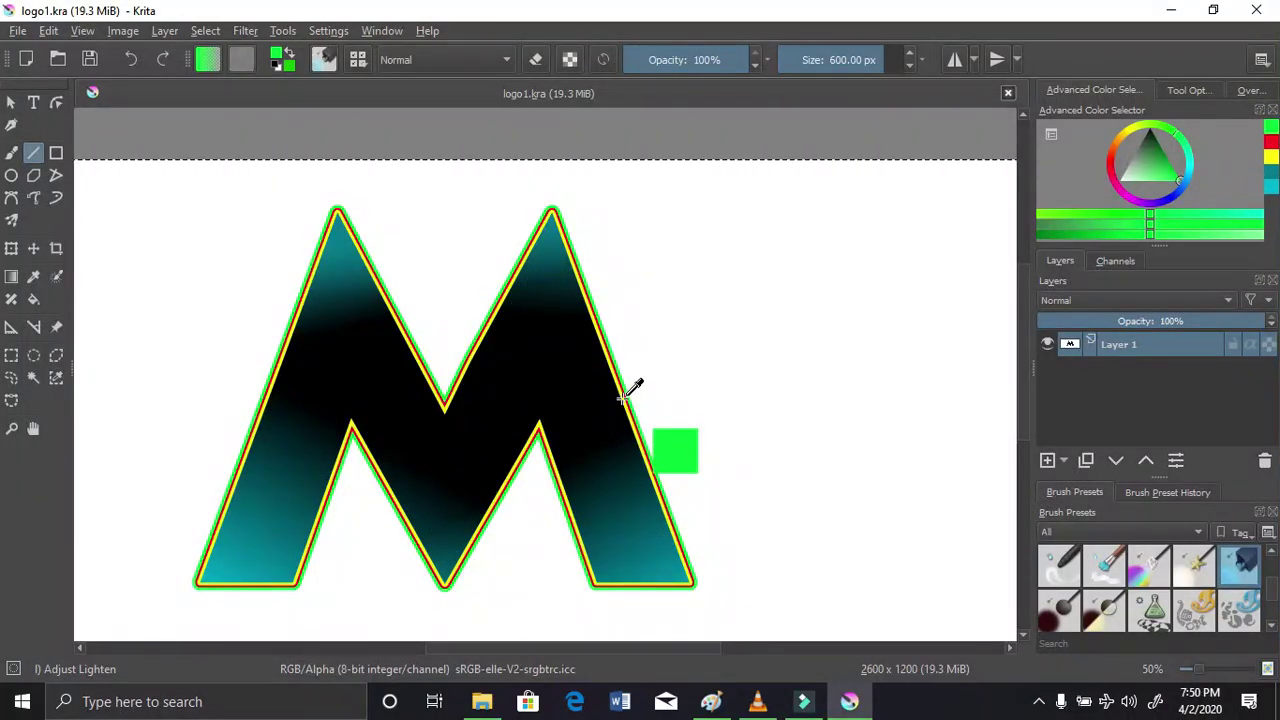
pyautogui.press('ctrl')
pyautogui.press('ctrl')
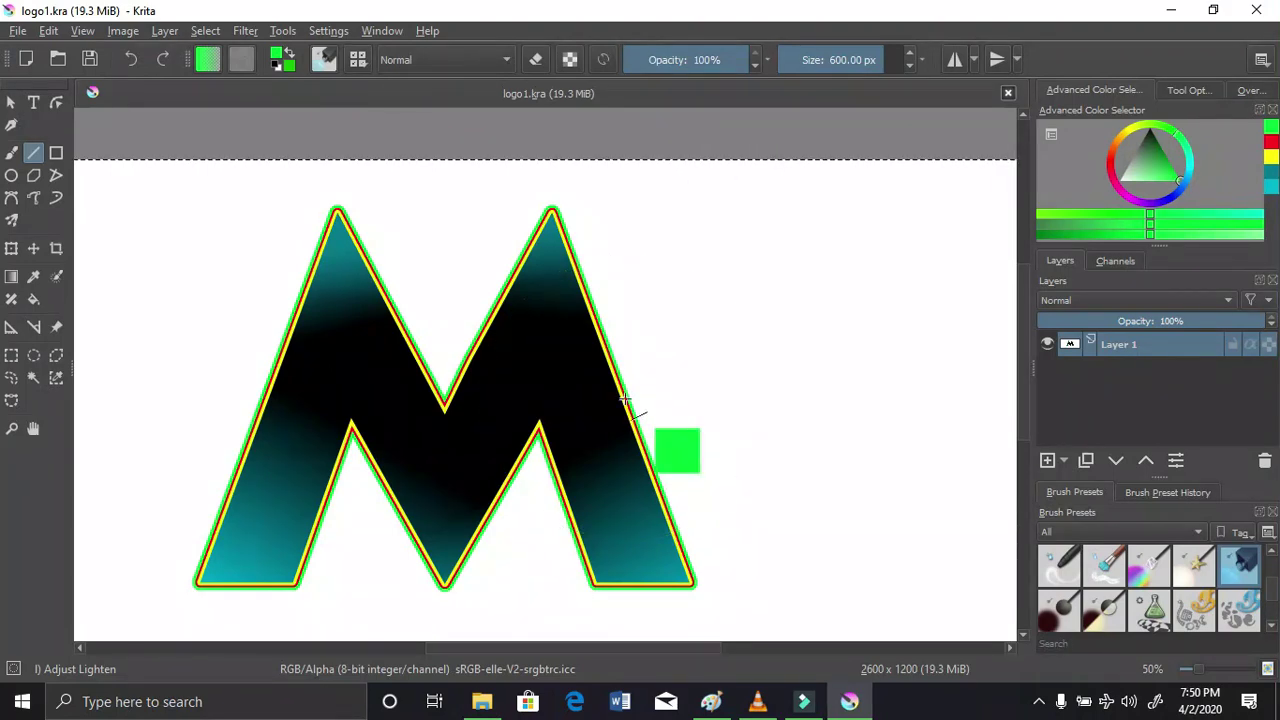
pyautogui.press('ctrl')
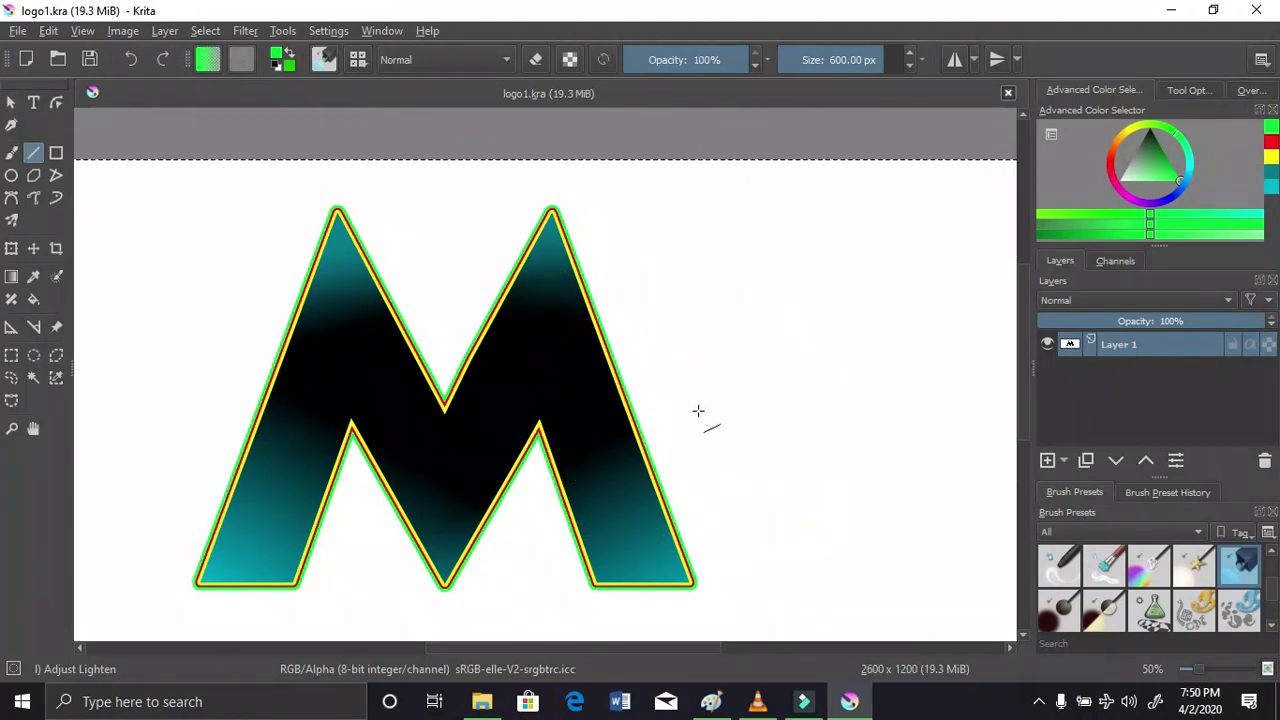
pyautogui.press('ctrl')
# Undo the last three layer merges to separate Layers 2, 5, 4 and 1
pyautogui.click(136, 59)
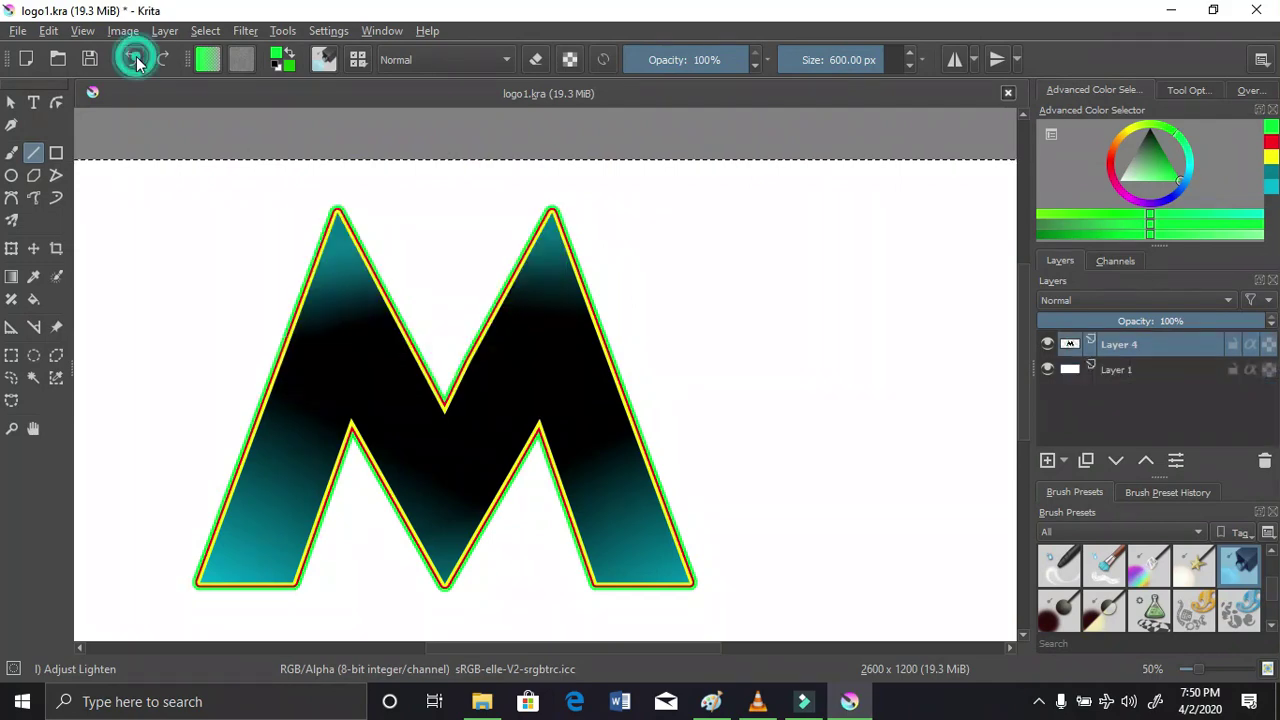
pyautogui.click(136, 59)
pyautogui.click(136, 59)
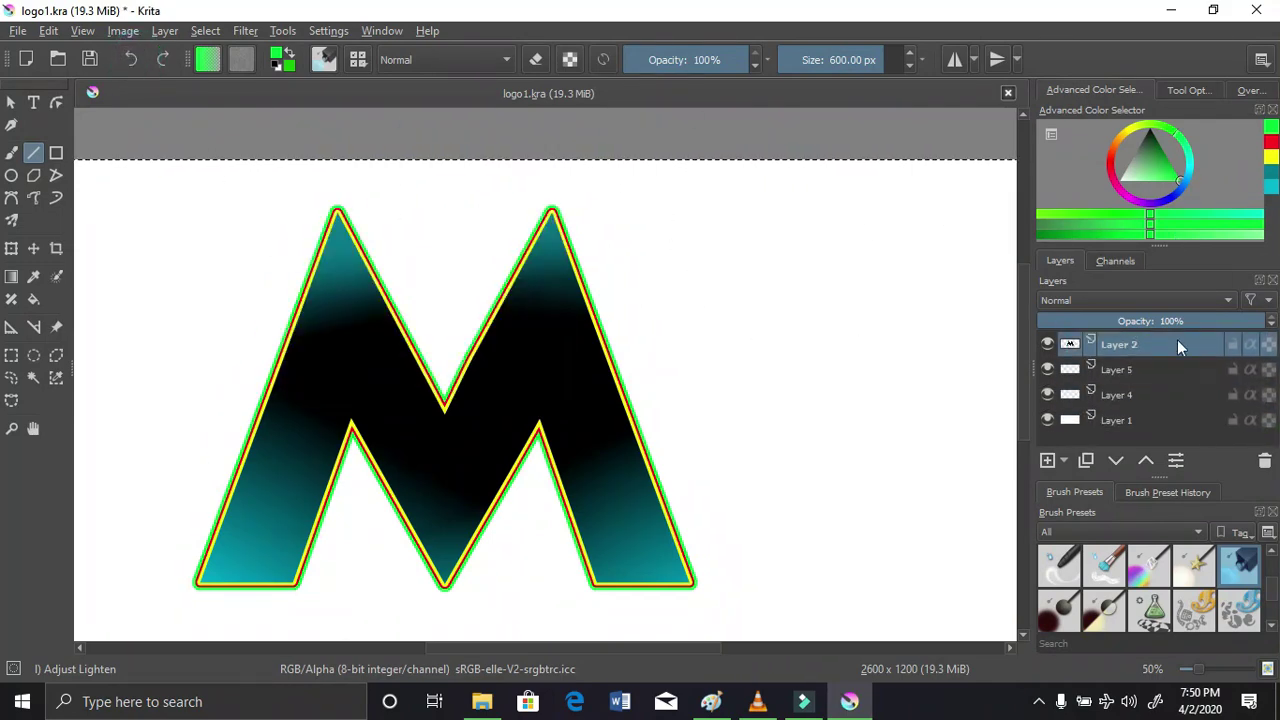
# Toggle the visibility of Layer 5 repeatedly to compare the M with and without its green outline
pyautogui.click(1046, 369)
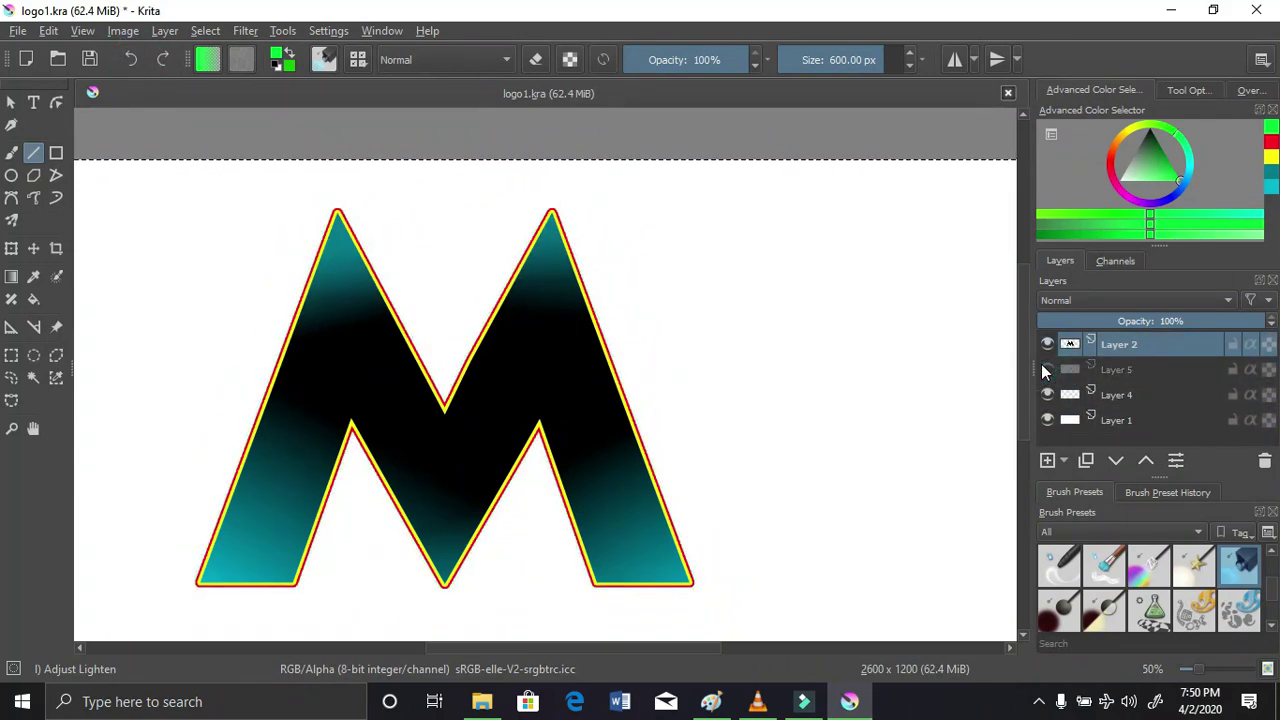
pyautogui.click(1046, 369)
pyautogui.click(1046, 369)
pyautogui.click(1046, 369)
pyautogui.click(1046, 369)
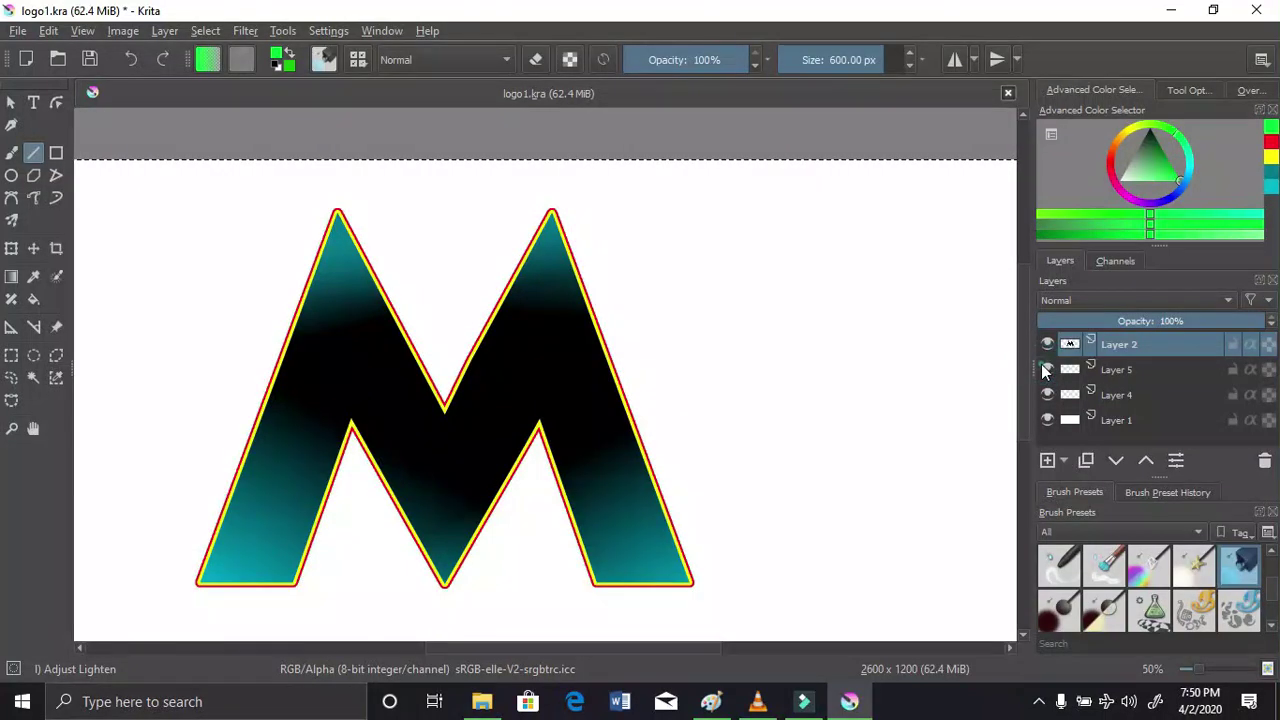
# Compare the M with its green outline hidden and shown, leaving Layer 5 visible
pyautogui.click(1046, 369)
pyautogui.click(1046, 369)
pyautogui.click(1046, 369)
pyautogui.click(1046, 369)
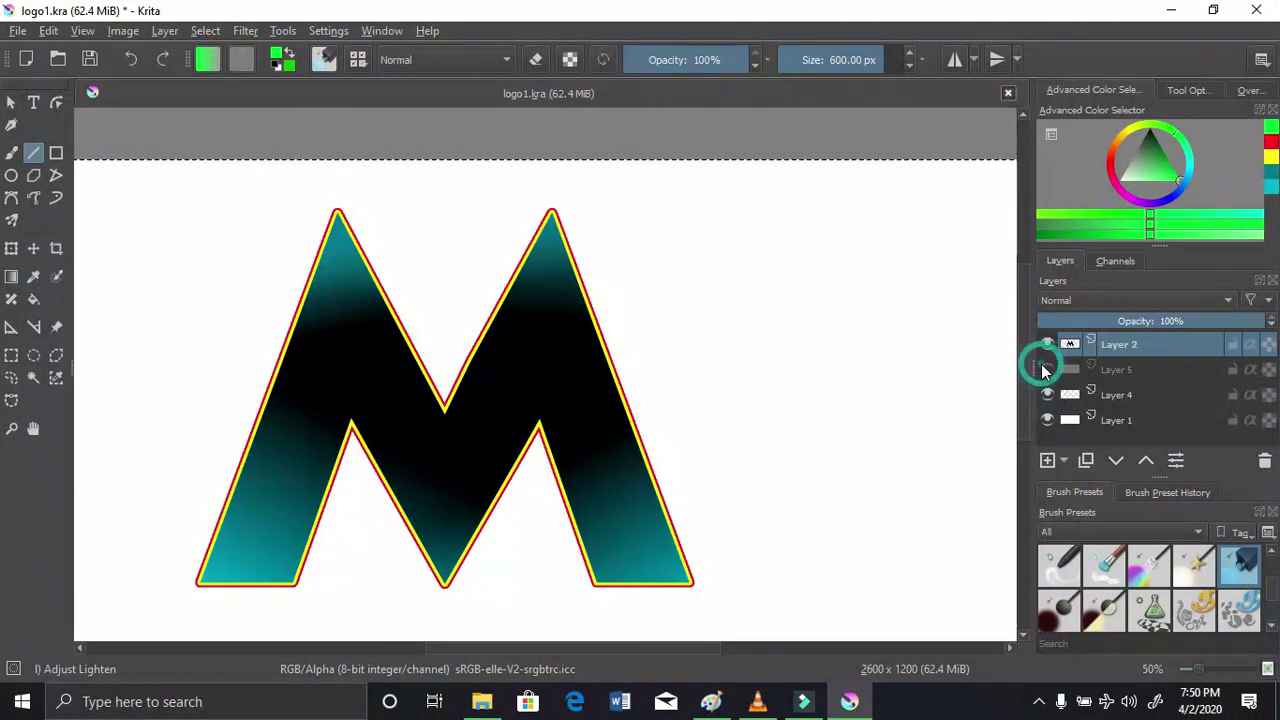
pyautogui.click(1046, 369)
# Select Layer 5 and start the G'MIC-Qt filters on it
pyautogui.click(1118, 370)
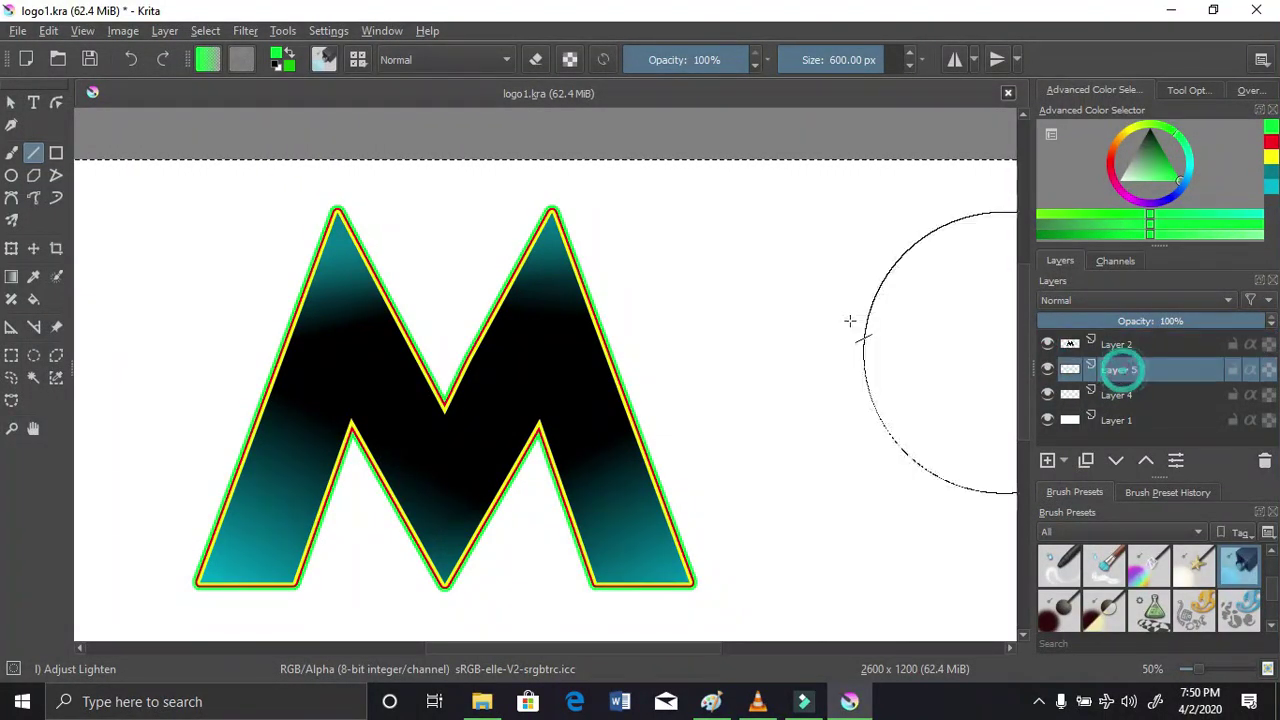
pyautogui.click(245, 30)
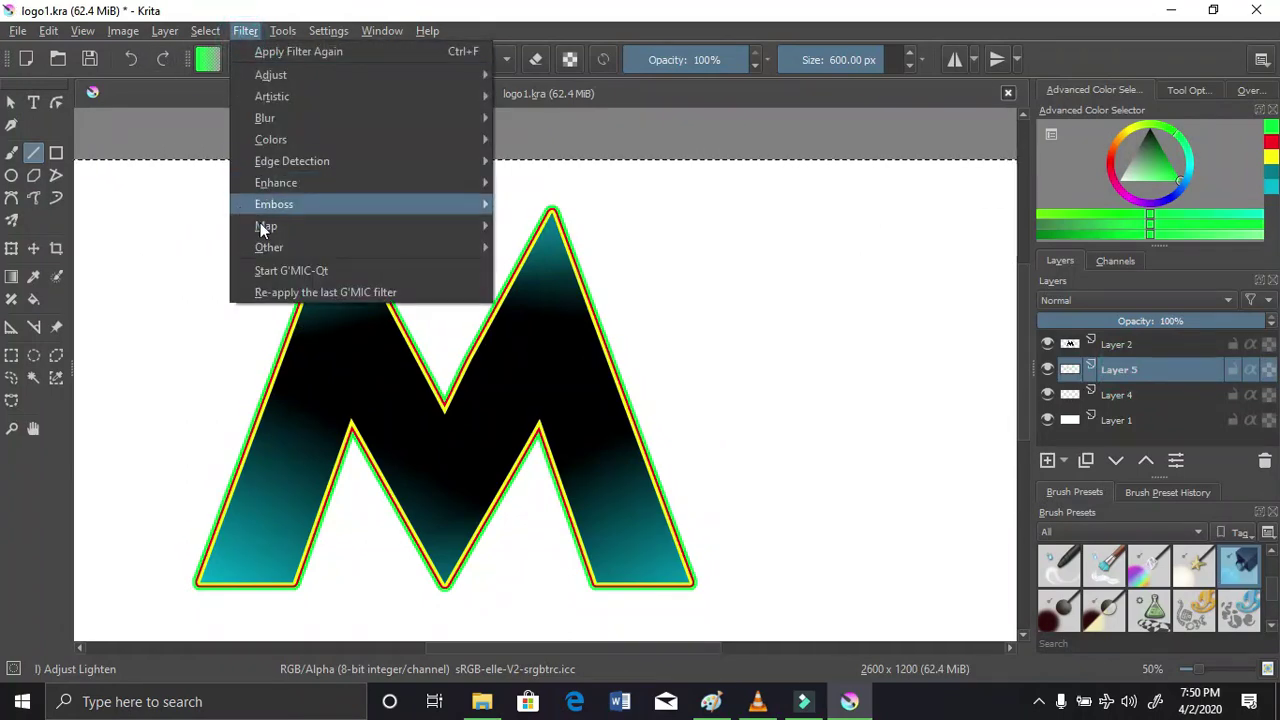
pyautogui.click(286, 271)
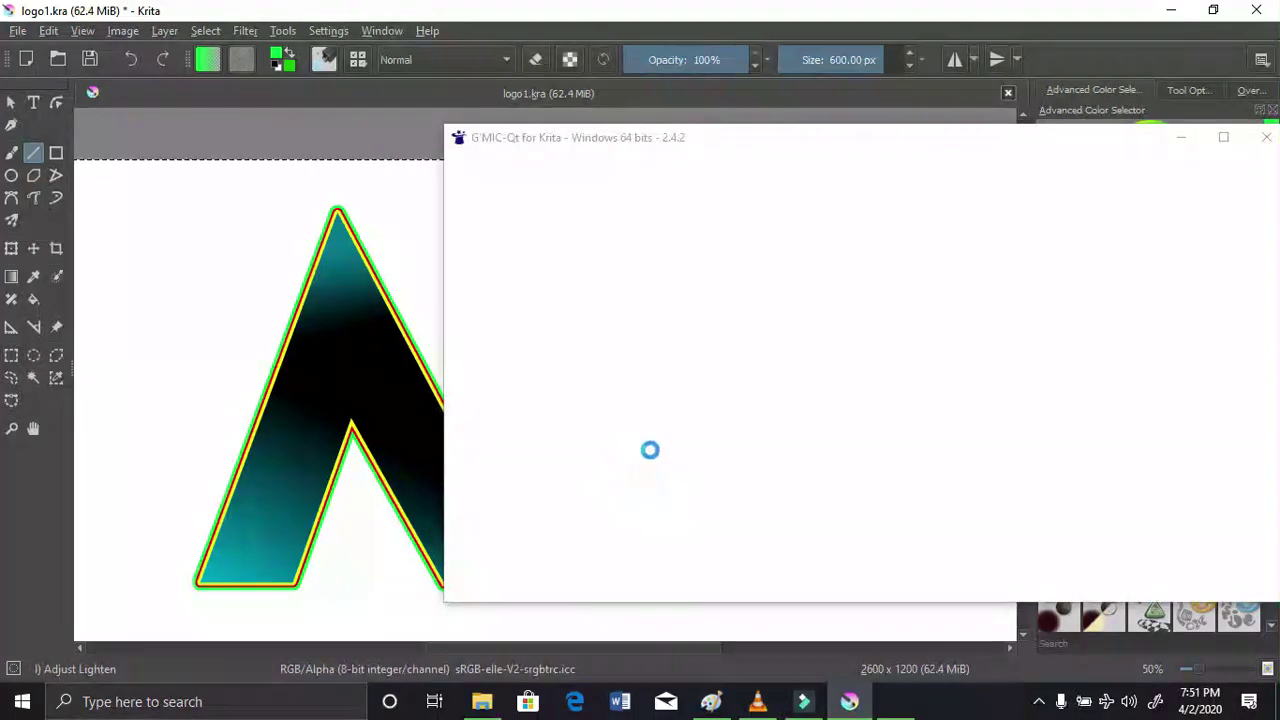
# Close the untitled Paint drawing without saving its changes
pyautogui.moveTo(711, 701)
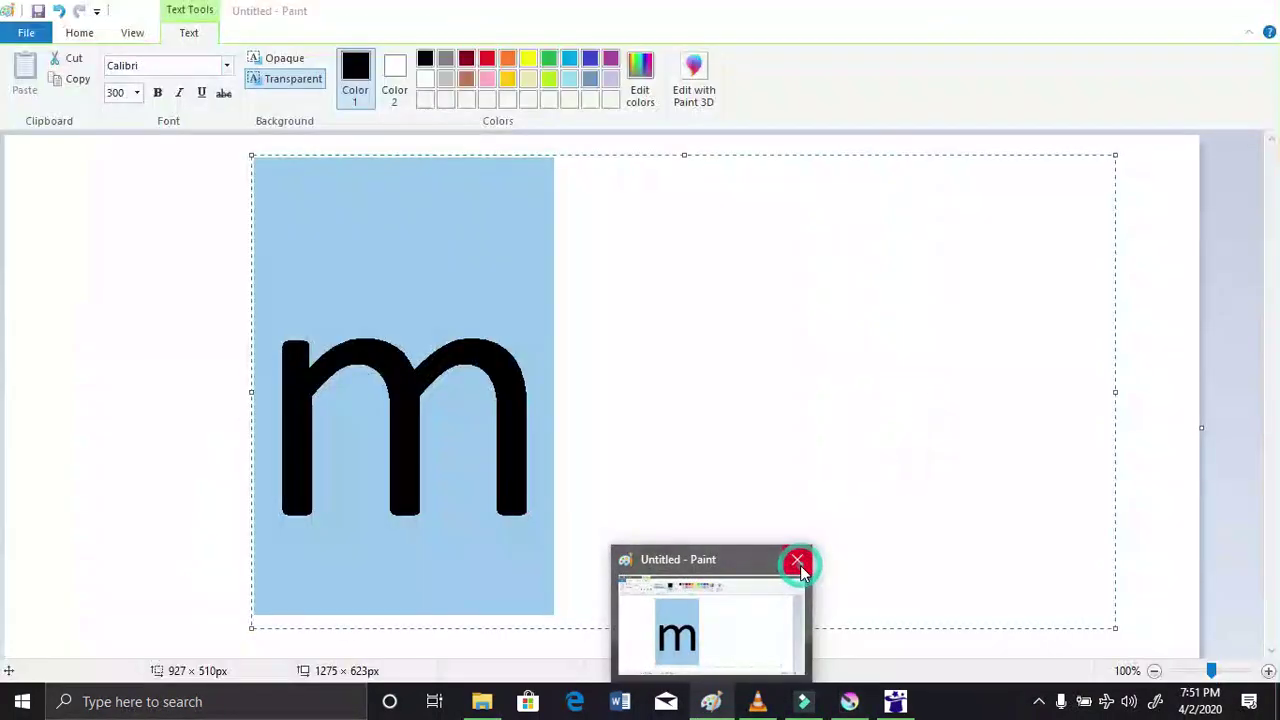
pyautogui.click(797, 561)
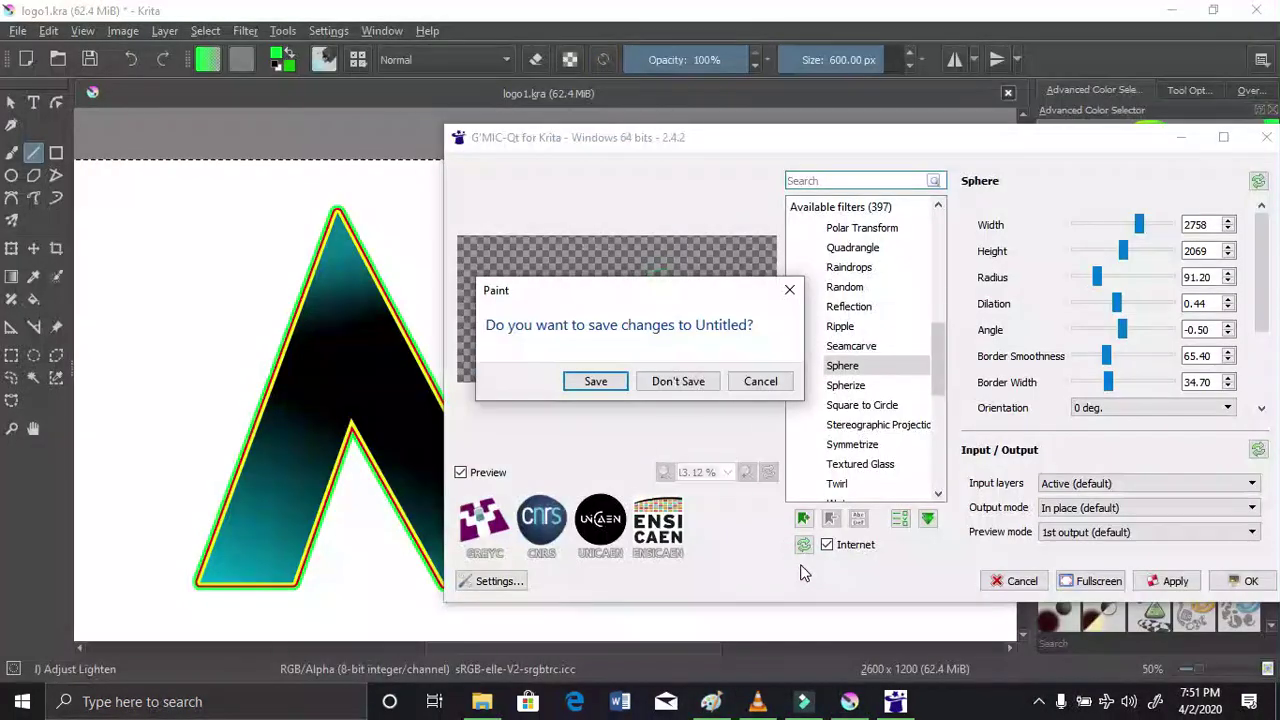
pyautogui.click(678, 381)
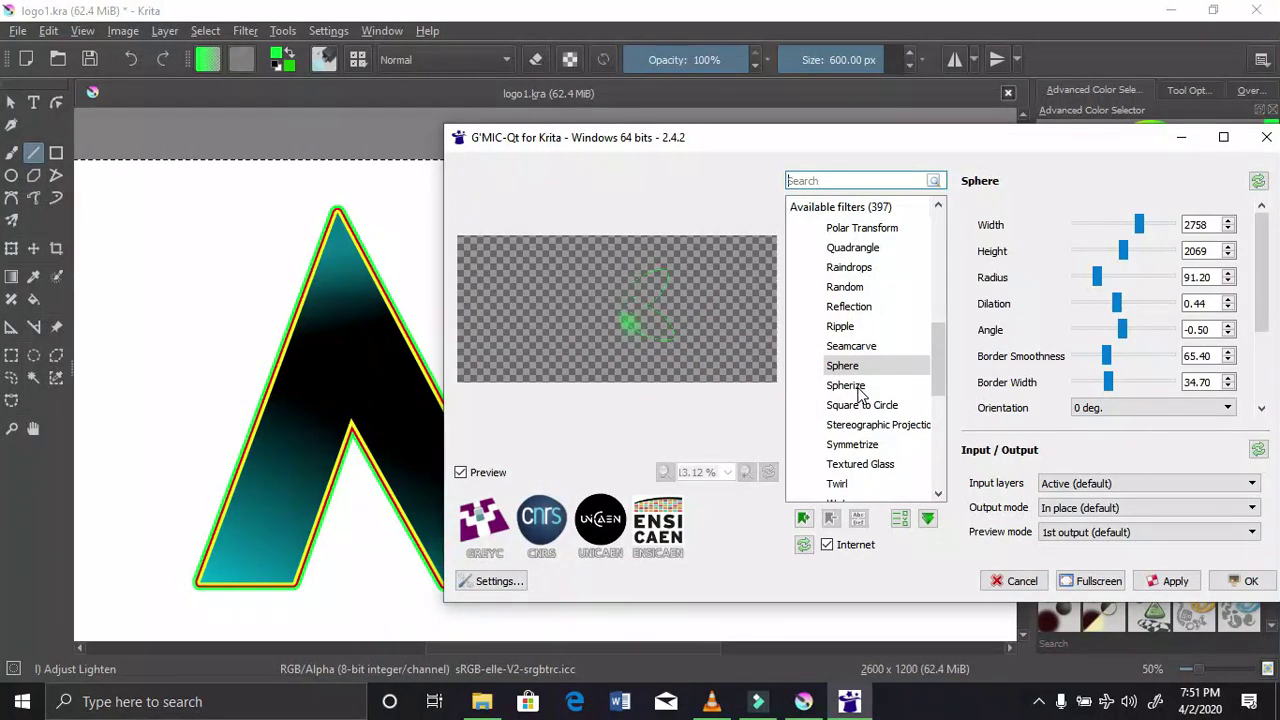
# Preview the Spherize filter on Layer 5 and close G'MIC-Qt without applying it
pyautogui.click(855, 387)
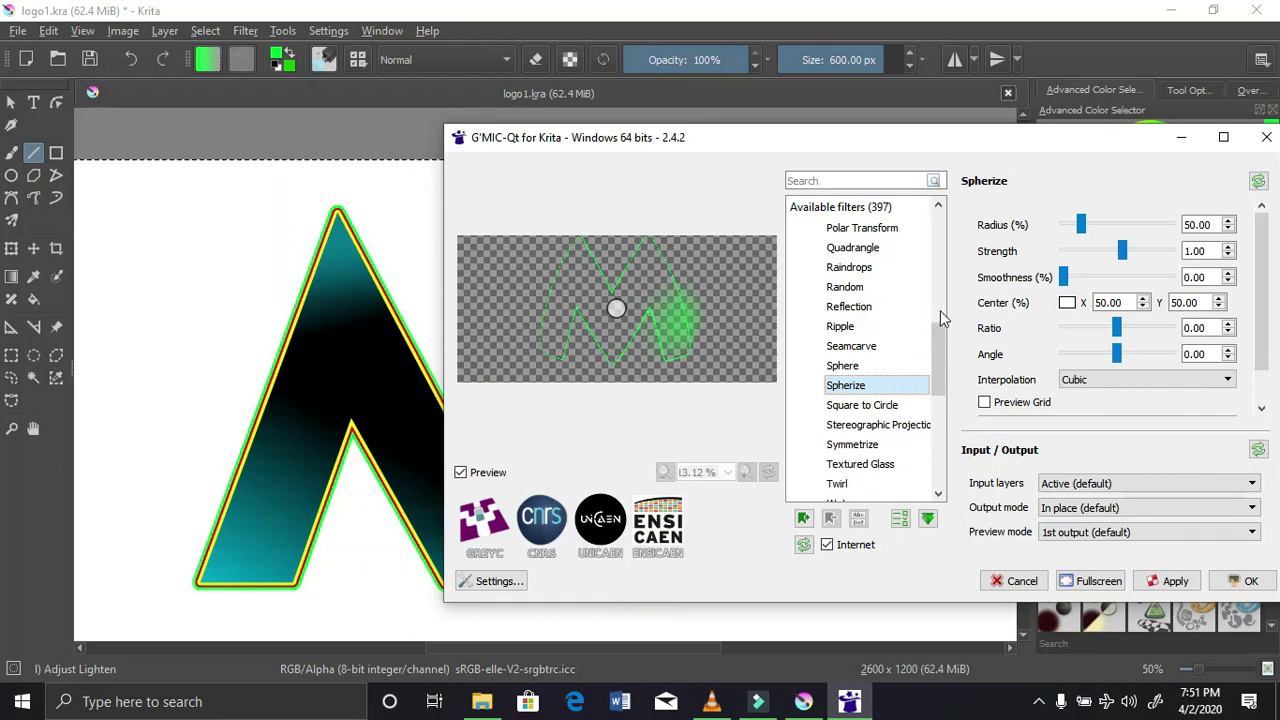
pyautogui.click(1266, 137)
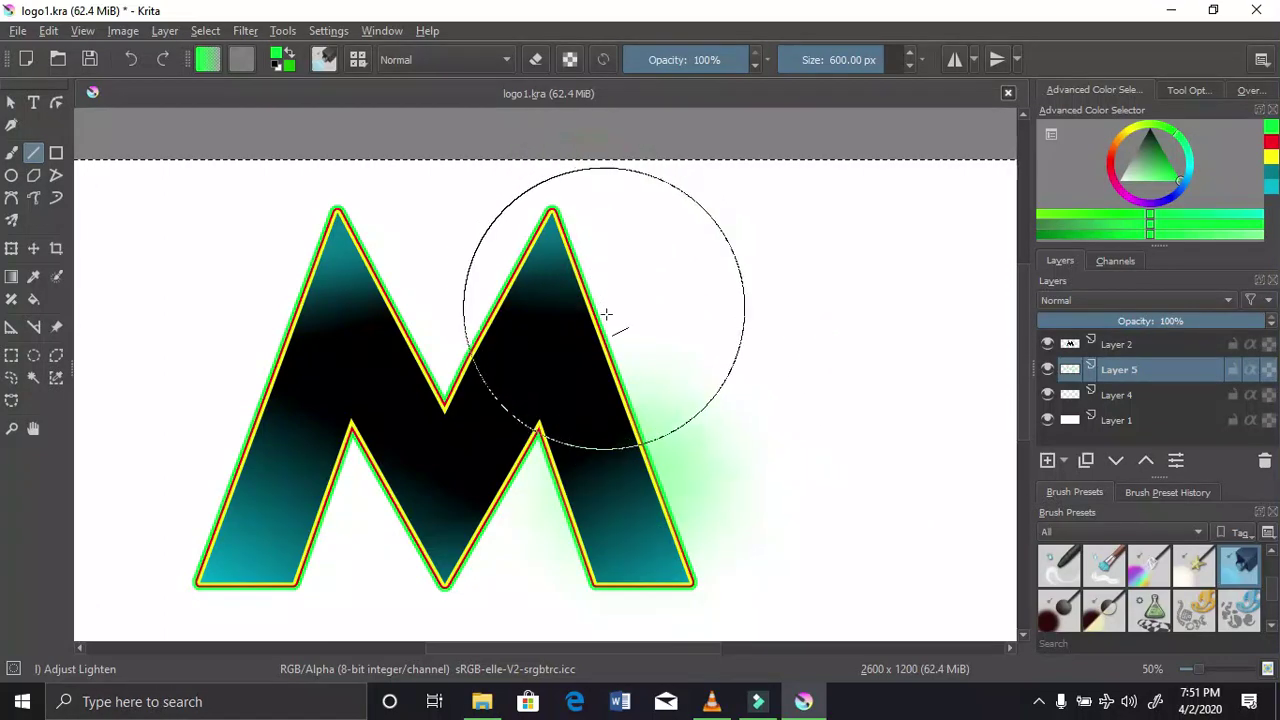
# Paint broad, soft green straight strokes around the M on Layer 5 with the 600 px brush
pyautogui.moveTo(613, 326)
pyautogui.mouseDown()
pyautogui.moveTo(662, 457)
pyautogui.moveTo(671, 555)
pyautogui.mouseUp()
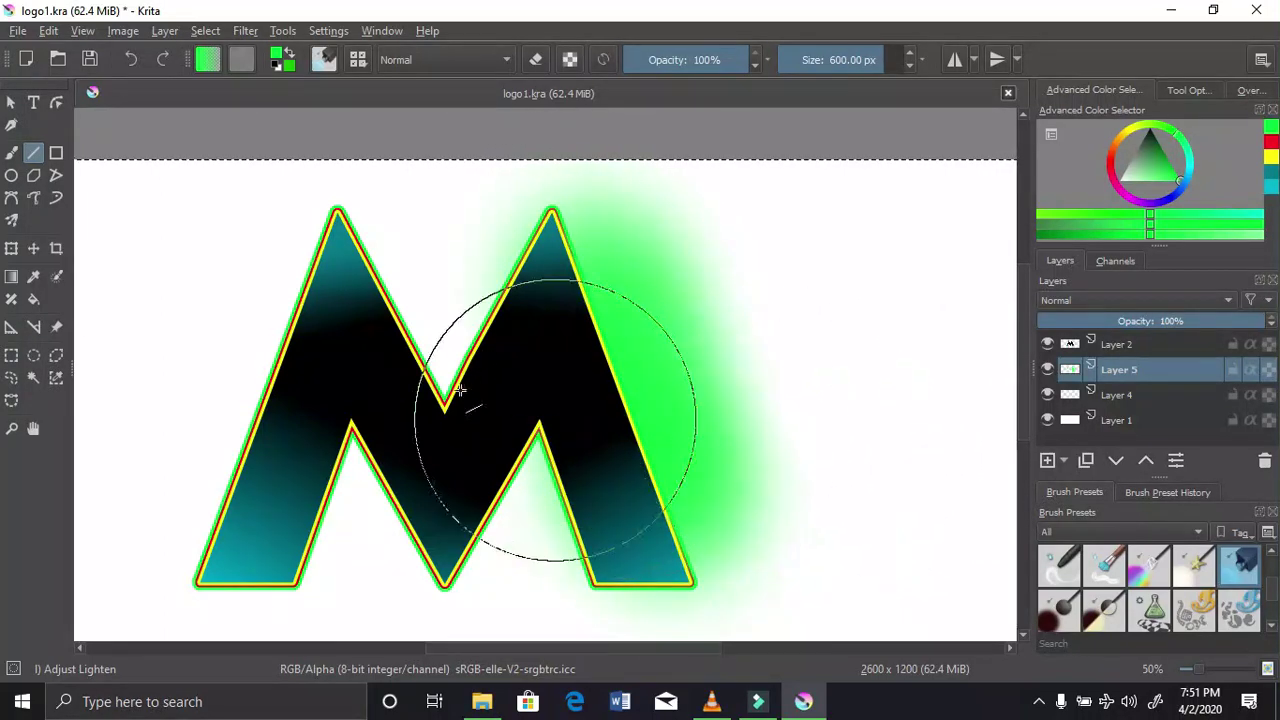
pyautogui.moveTo(300, 196)
pyautogui.mouseDown()
pyautogui.moveTo(282, 414)
pyautogui.moveTo(231, 548)
pyautogui.moveTo(256, 540)
pyautogui.mouseUp()
pyautogui.scroll(-1, 377, 429)
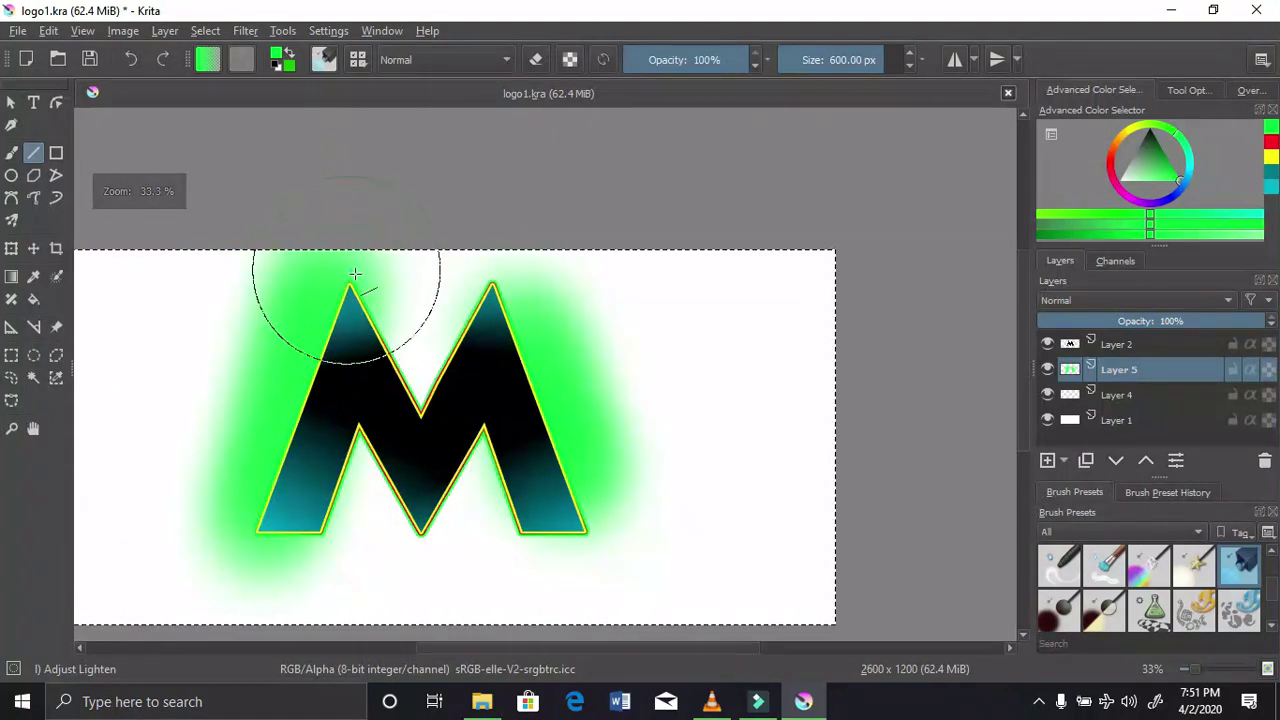
pyautogui.moveTo(350, 270); pyautogui.dragTo(492, 504)
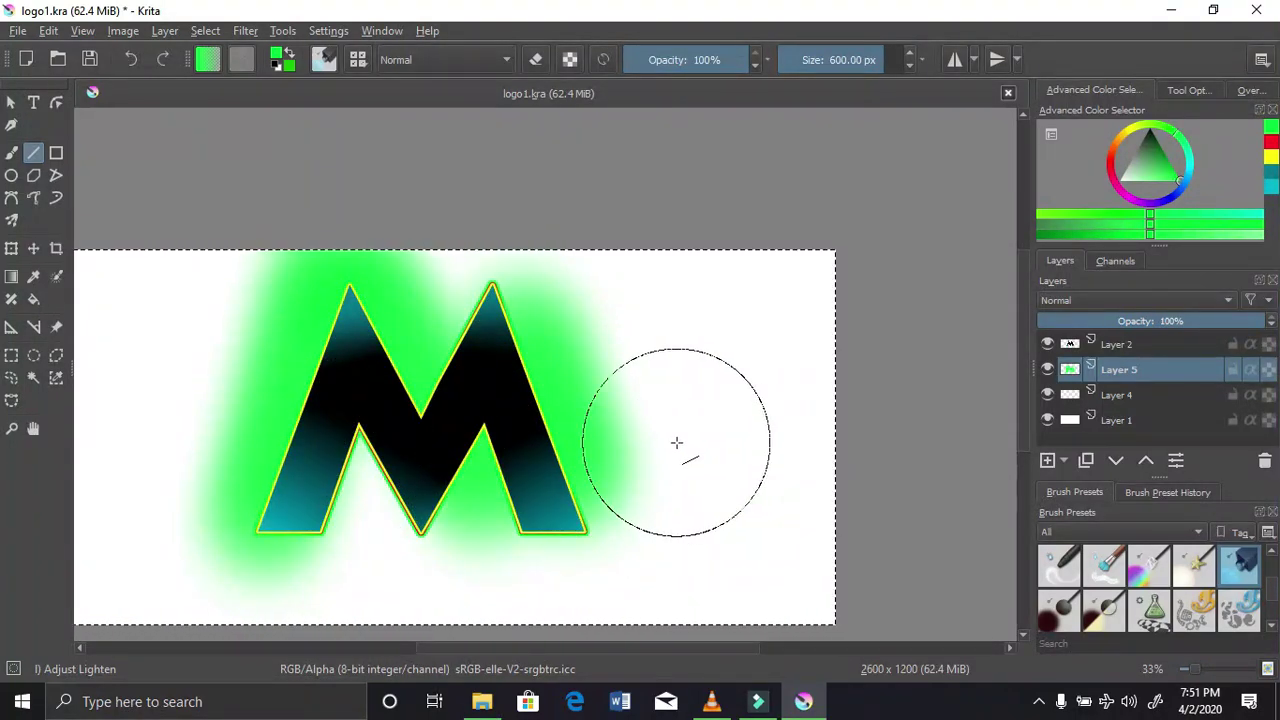
# Undo the broad green strokes painted around the M
pyautogui.hotkey('ctrl', 'z')
pyautogui.hotkey('ctrl', 'z')
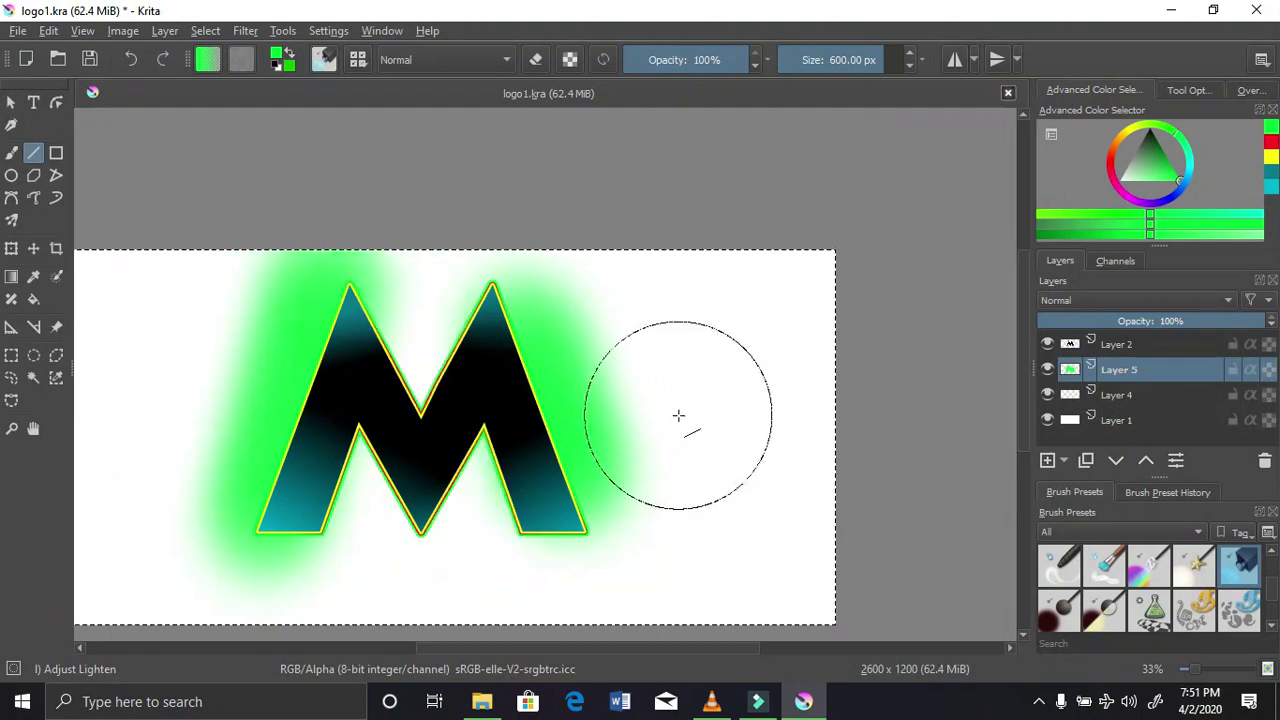
pyautogui.hotkey('ctrl', 'z')
pyautogui.hotkey('ctrl', 'z')
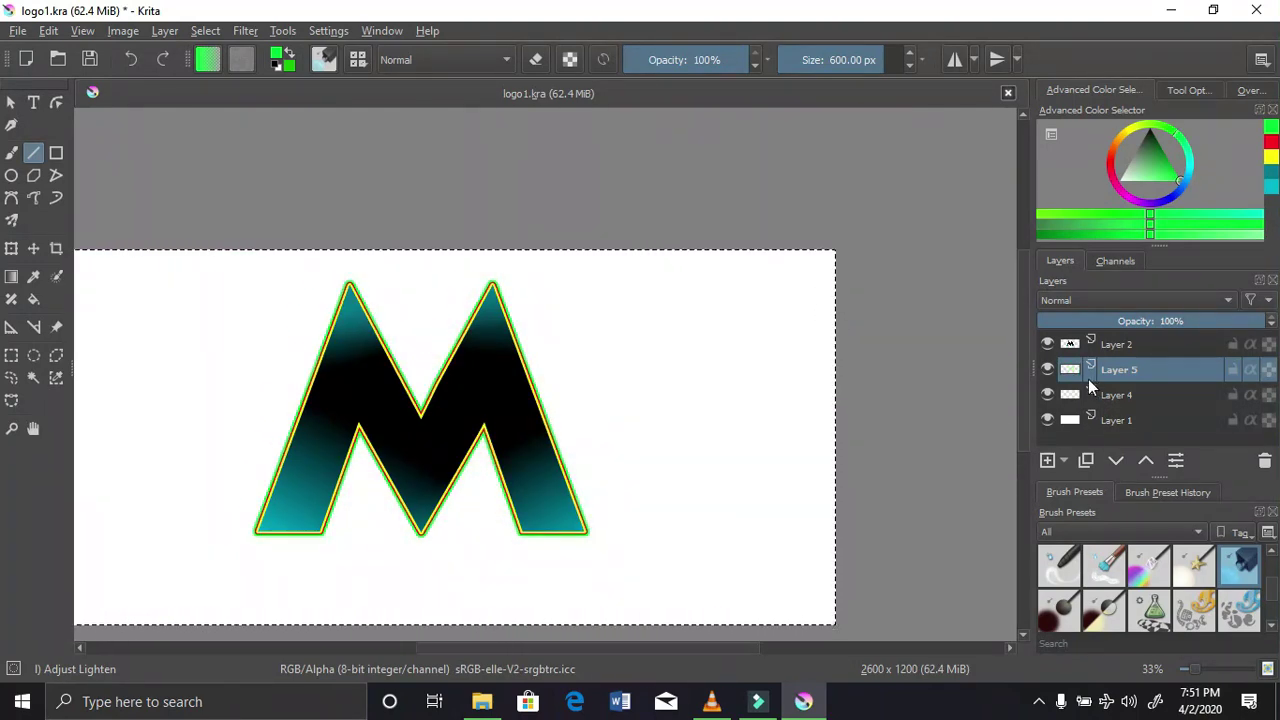
# Merge Layers 5 and 4 down into Layer 1, and merge Layer 2 into the result
pyautogui.hotkey('ctrl', 'e')
pyautogui.hotkey('ctrl', 'e')
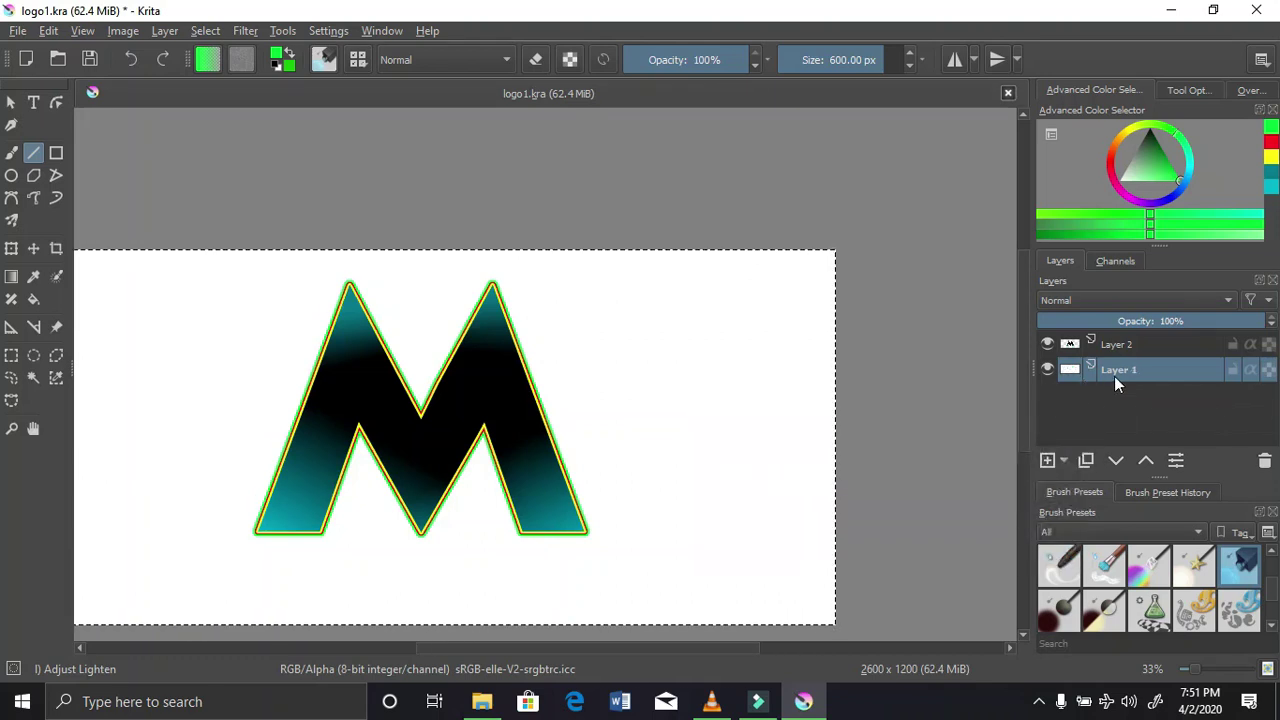
pyautogui.click(1123, 350)
pyautogui.hotkey('ctrl', 'e')
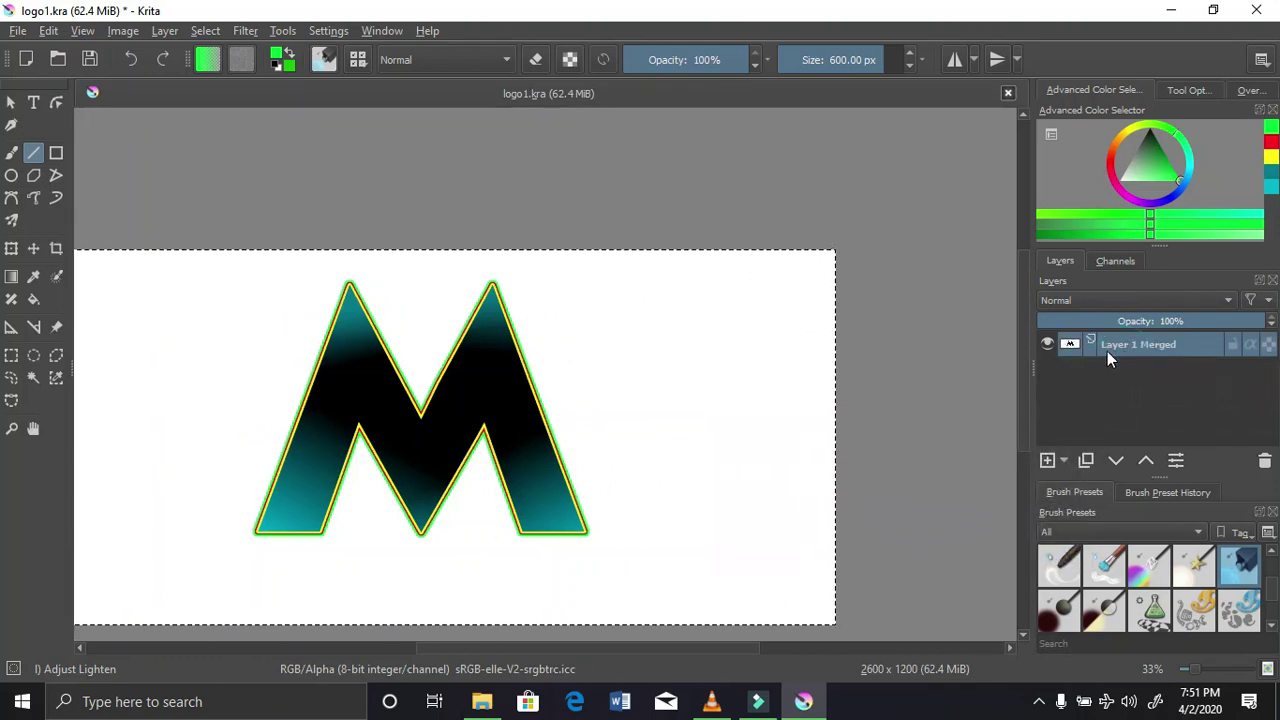
# Open the G'MIC-Qt Spherize filter for the merged M layer
pyautogui.click(240, 33)
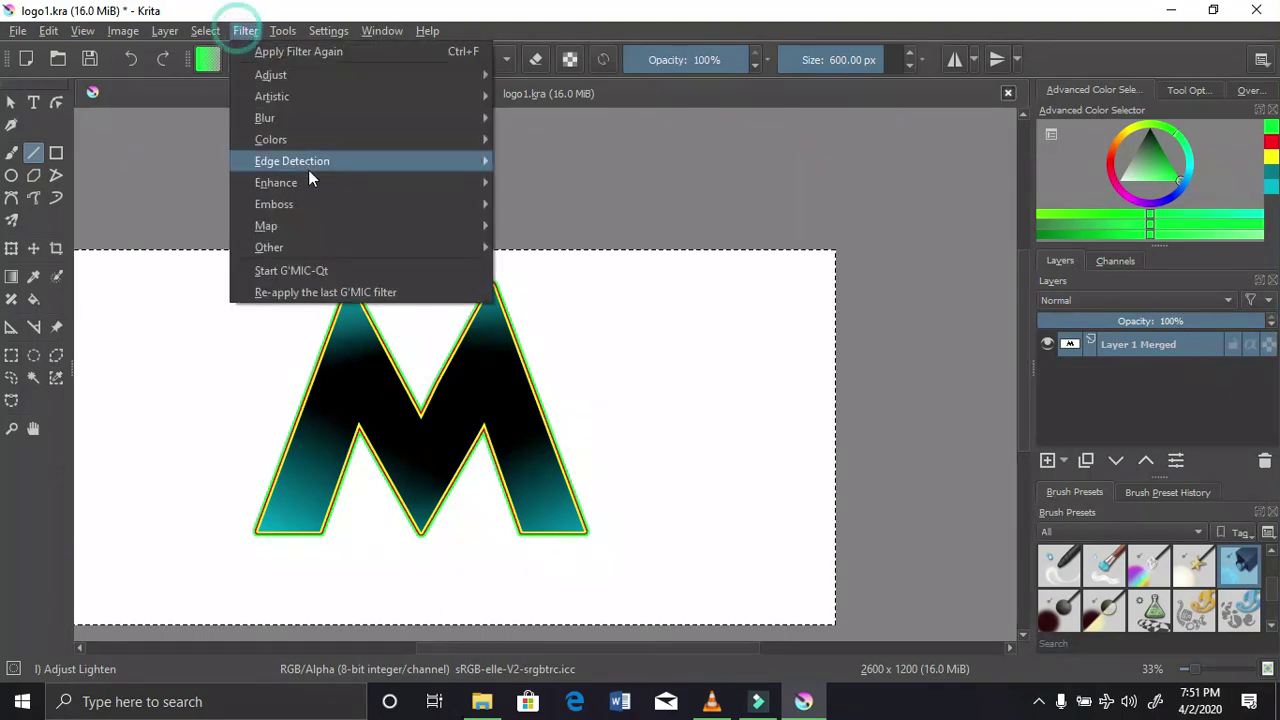
pyautogui.click(323, 262)
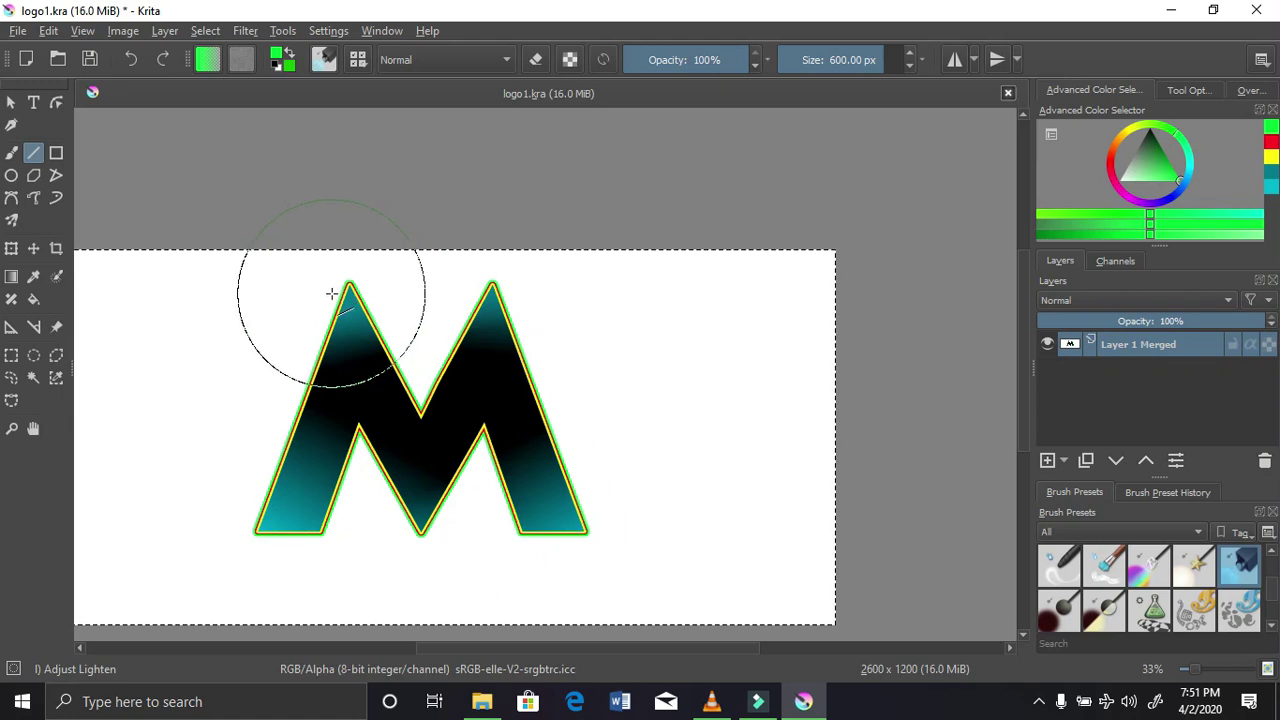
pyautogui.scroll(-1, 430, 321)
pyautogui.scroll(-1, 438, 322)
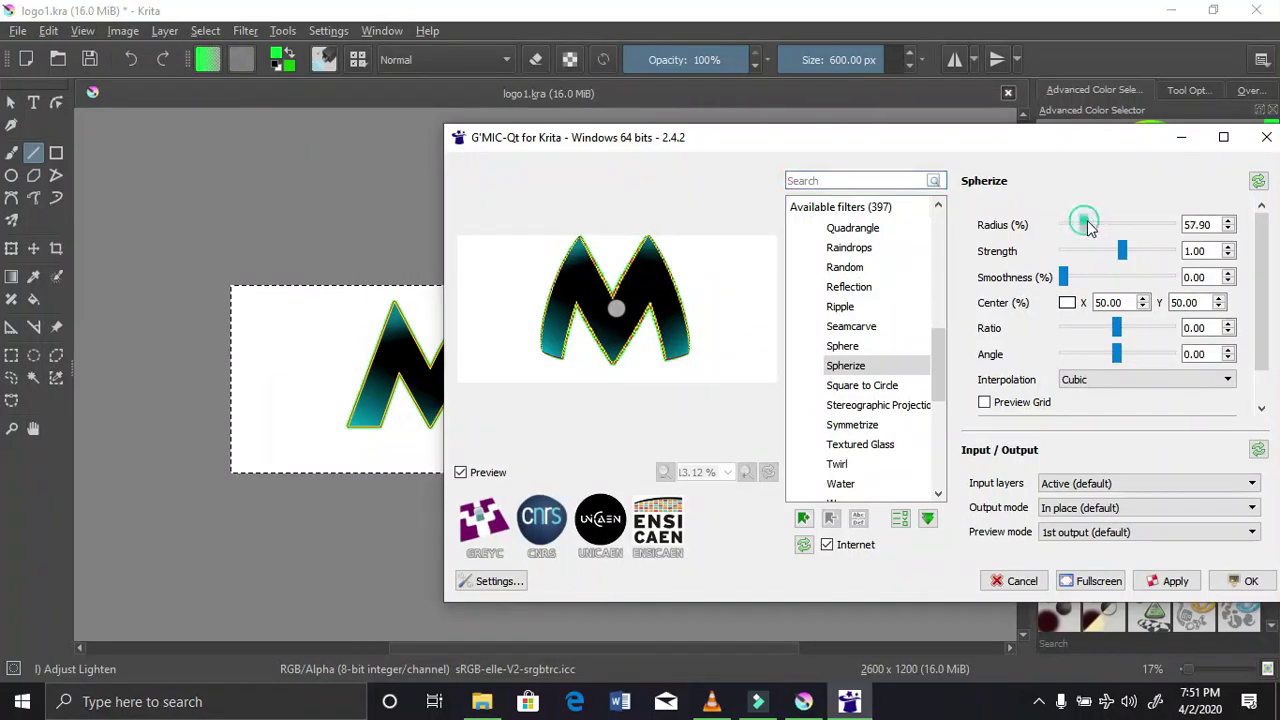
# Try a Spherize radius of 81.60%, ratio of 0.07 and angle of 28.44, and reset the filter's parameters
pyautogui.moveTo(1081, 222); pyautogui.dragTo(1097, 251)
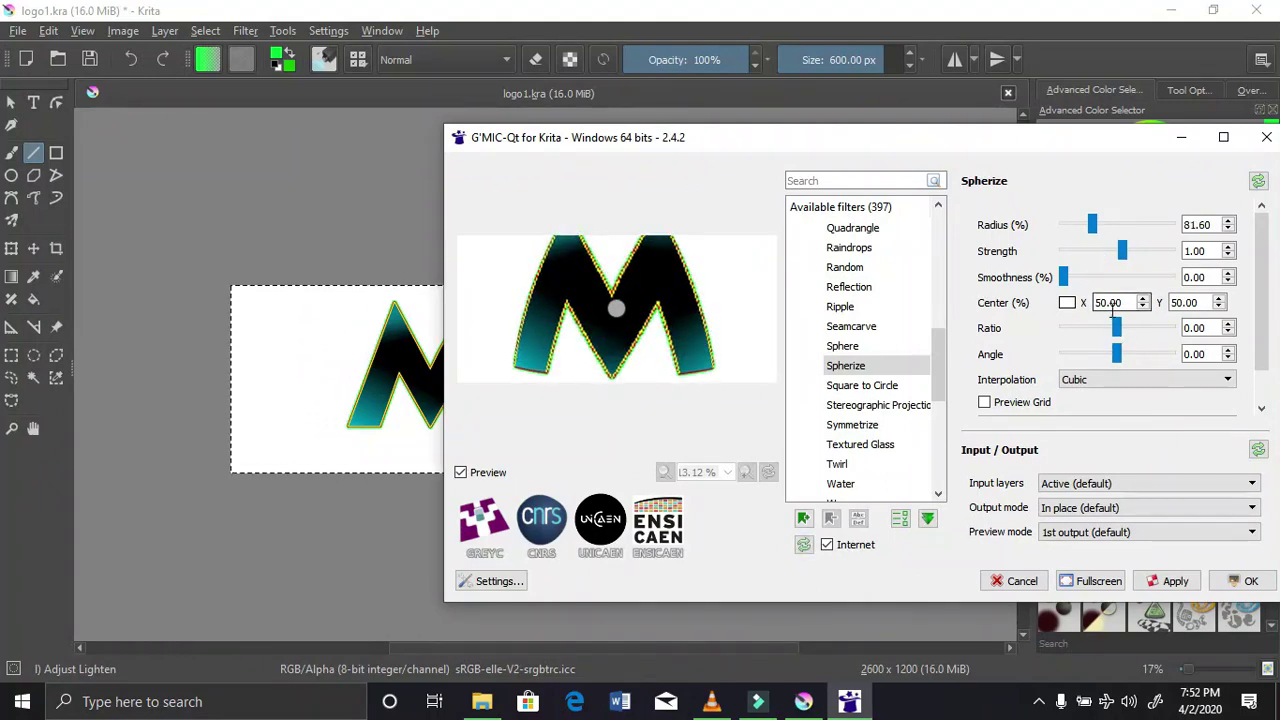
pyautogui.moveTo(1120, 337)
pyautogui.mouseDown()
pyautogui.moveTo(1150, 338)
pyautogui.moveTo(1121, 337)
pyautogui.mouseUp()
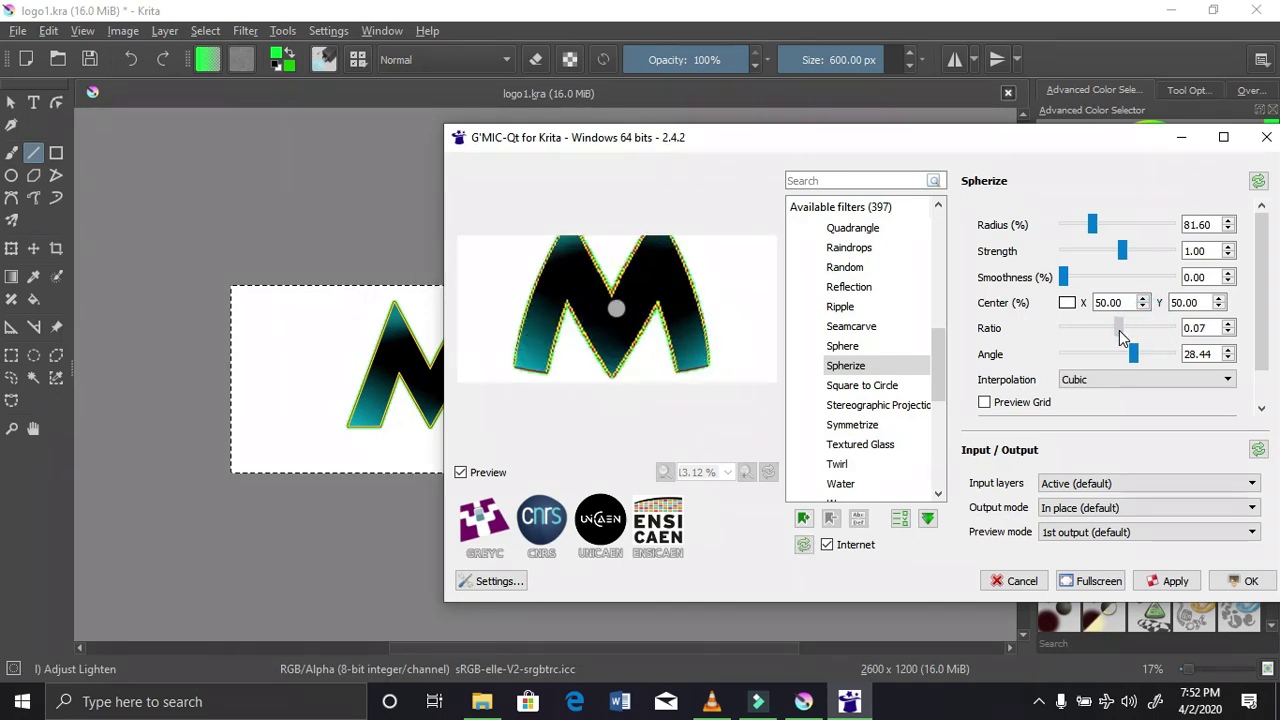
pyautogui.click(1258, 184)
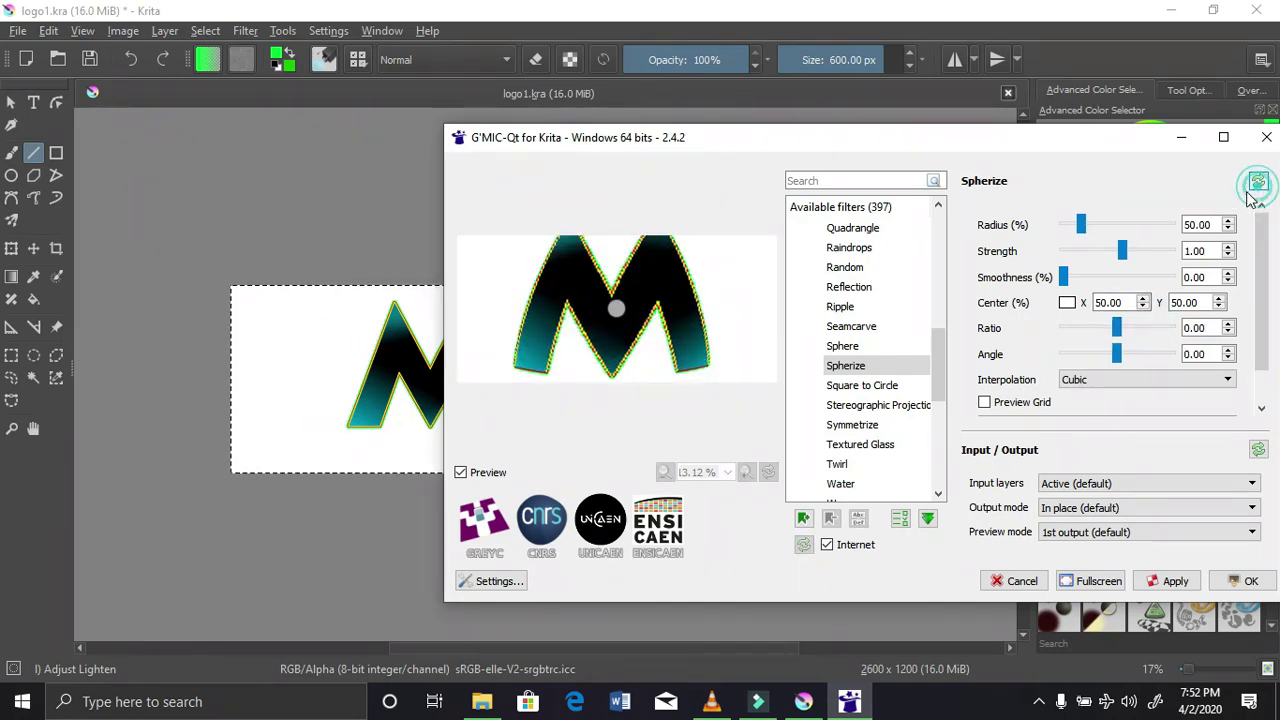
# Apply Spherize to the merged layer with a 50% radius and strength 1.00, and close G'MIC-Qt
pyautogui.click(1165, 584)
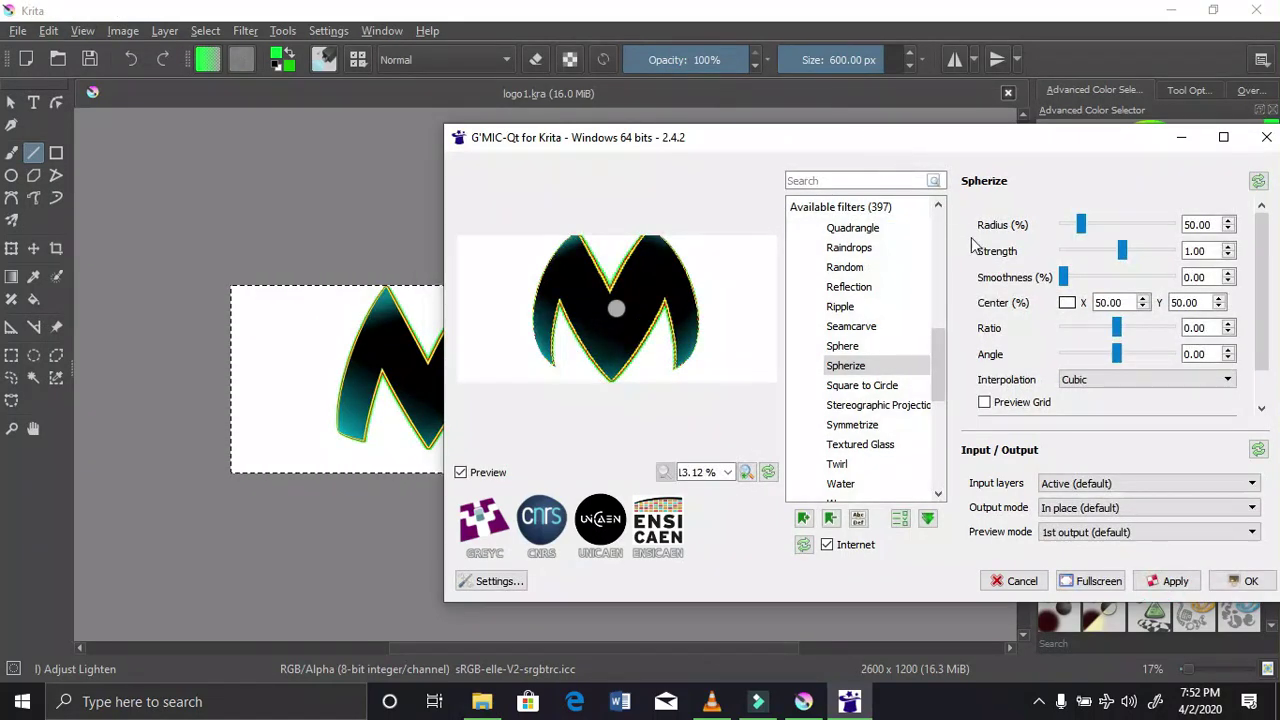
pyautogui.click(1246, 581)
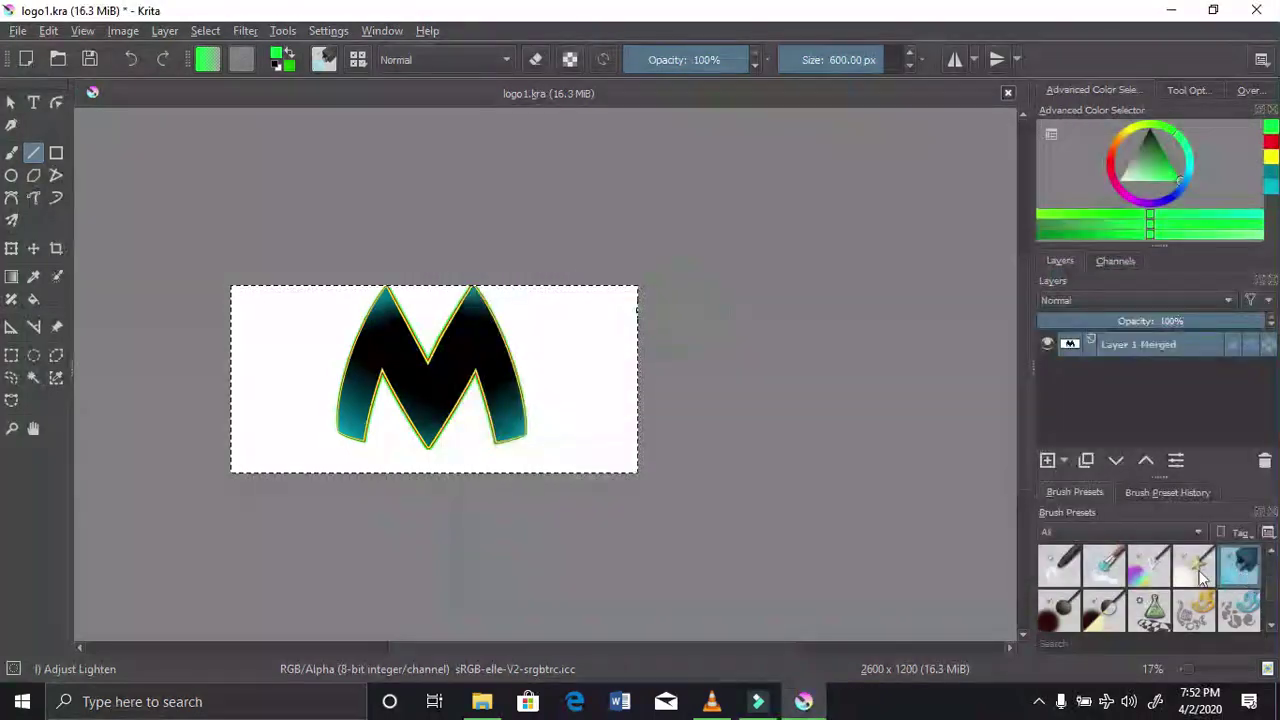
# Move the spherized M layer slightly down and to the left on the canvas
pyautogui.scroll(2, 350, 400)
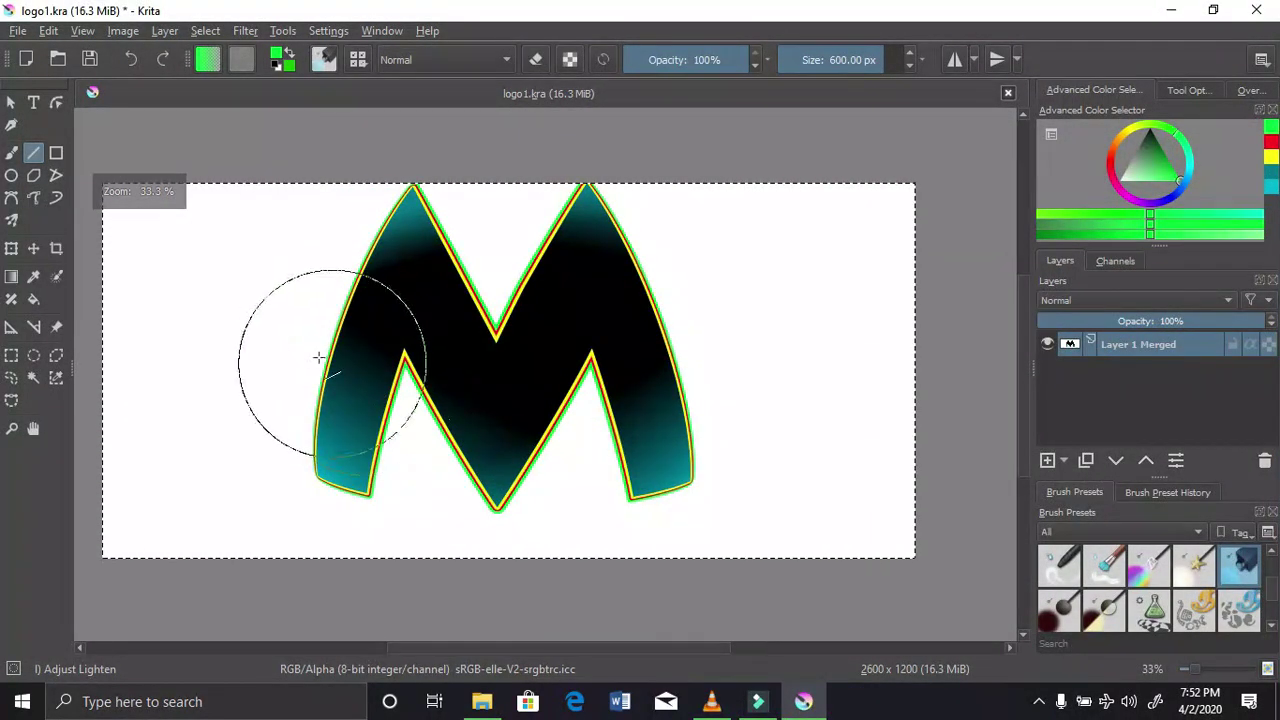
pyautogui.click(30, 252)
pyautogui.click(411, 344)
pyautogui.moveTo(411, 344)
pyautogui.mouseDown()
pyautogui.moveTo(422, 367)
pyautogui.moveTo(409, 345)
pyautogui.mouseUp()
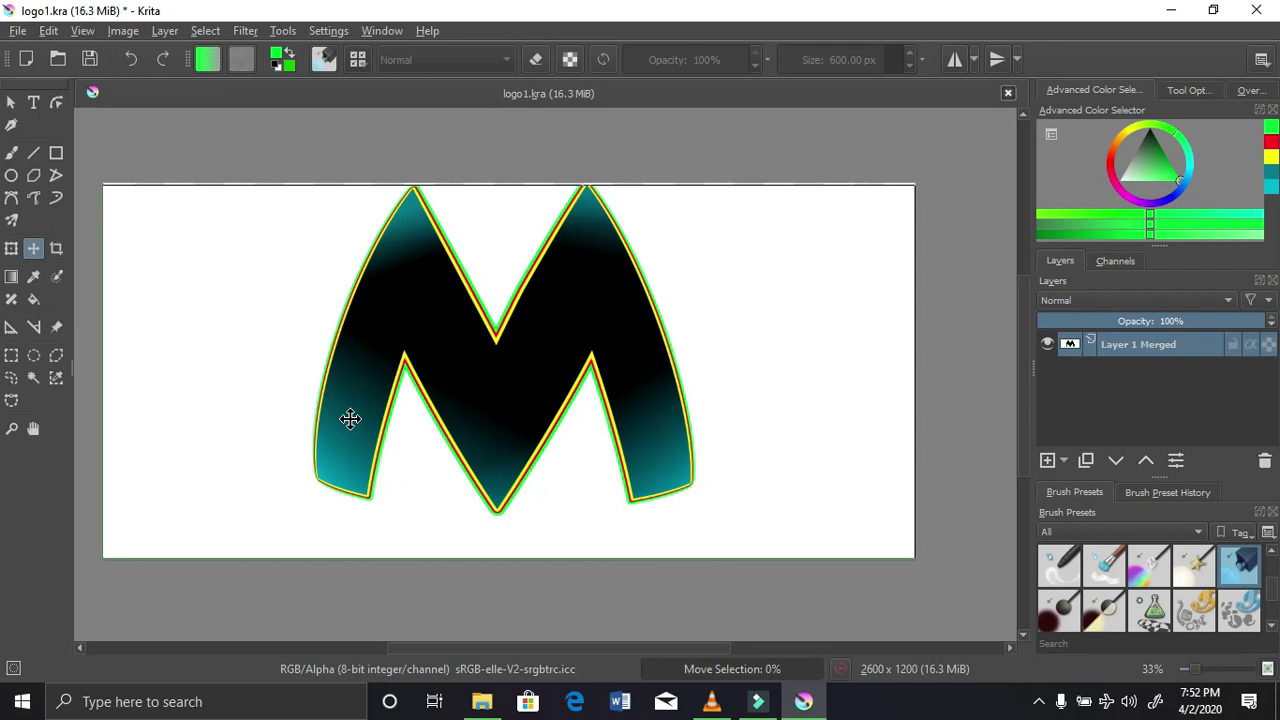
pyautogui.click(350, 402)
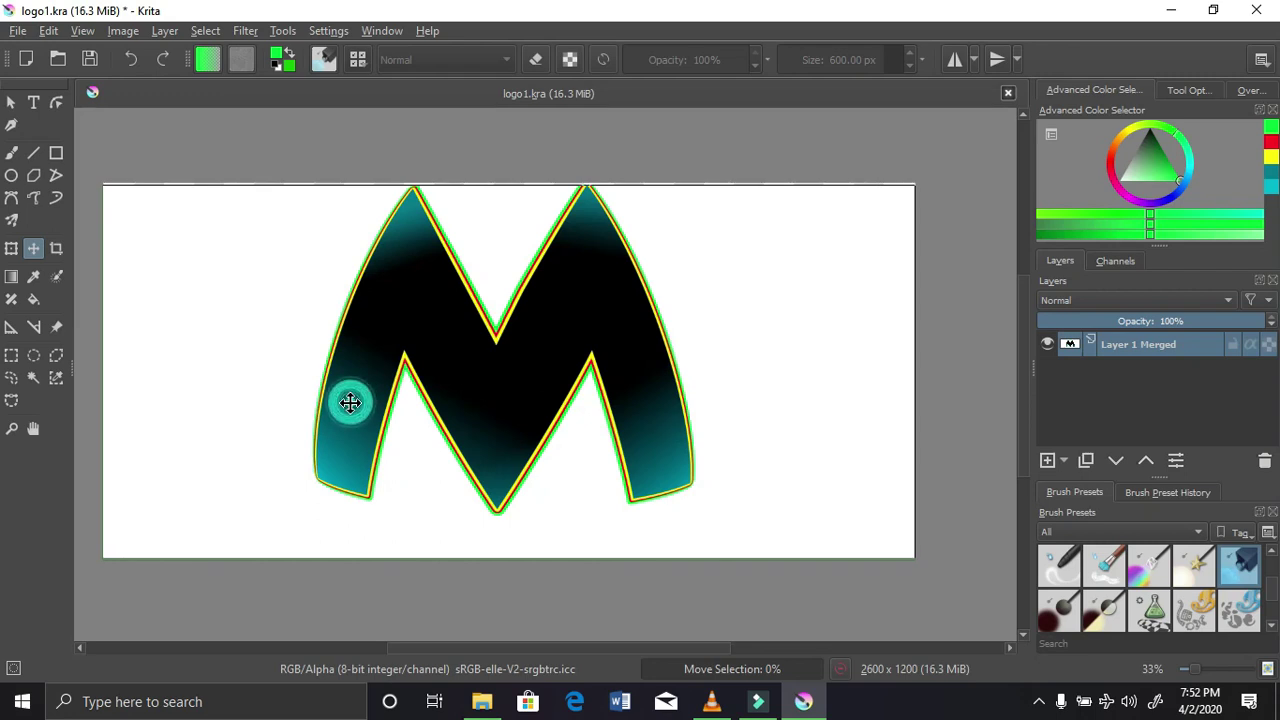
pyautogui.scroll(1, 353, 401)
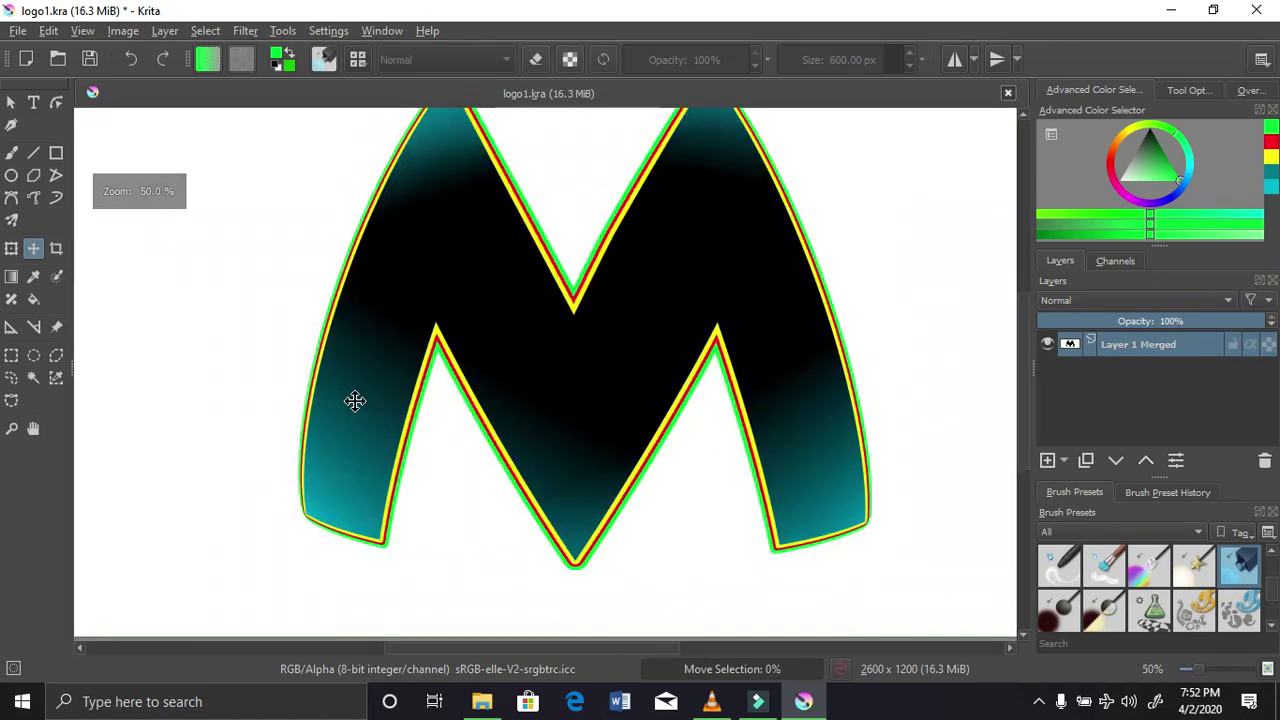
pyautogui.moveTo(355, 401); pyautogui.dragTo(323, 440)
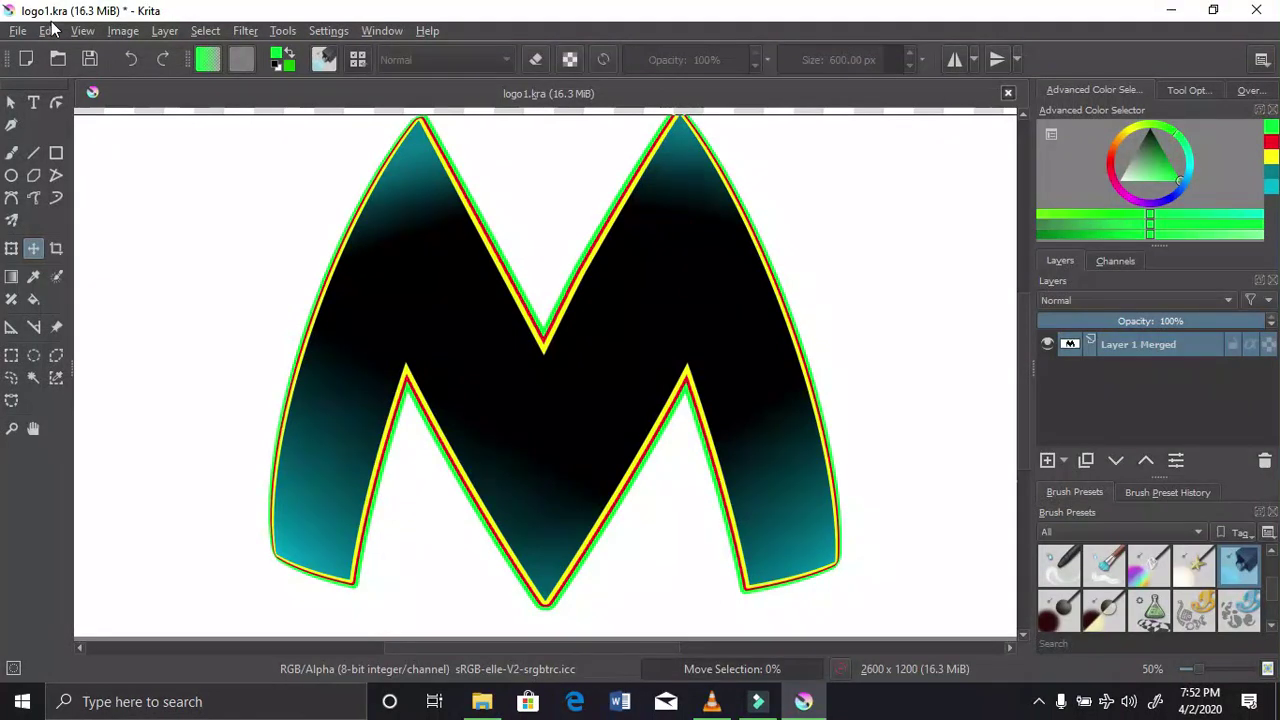
# Save the spherized artwork as a Krita document named logo2 in the Camera folder
pyautogui.click(18, 30)
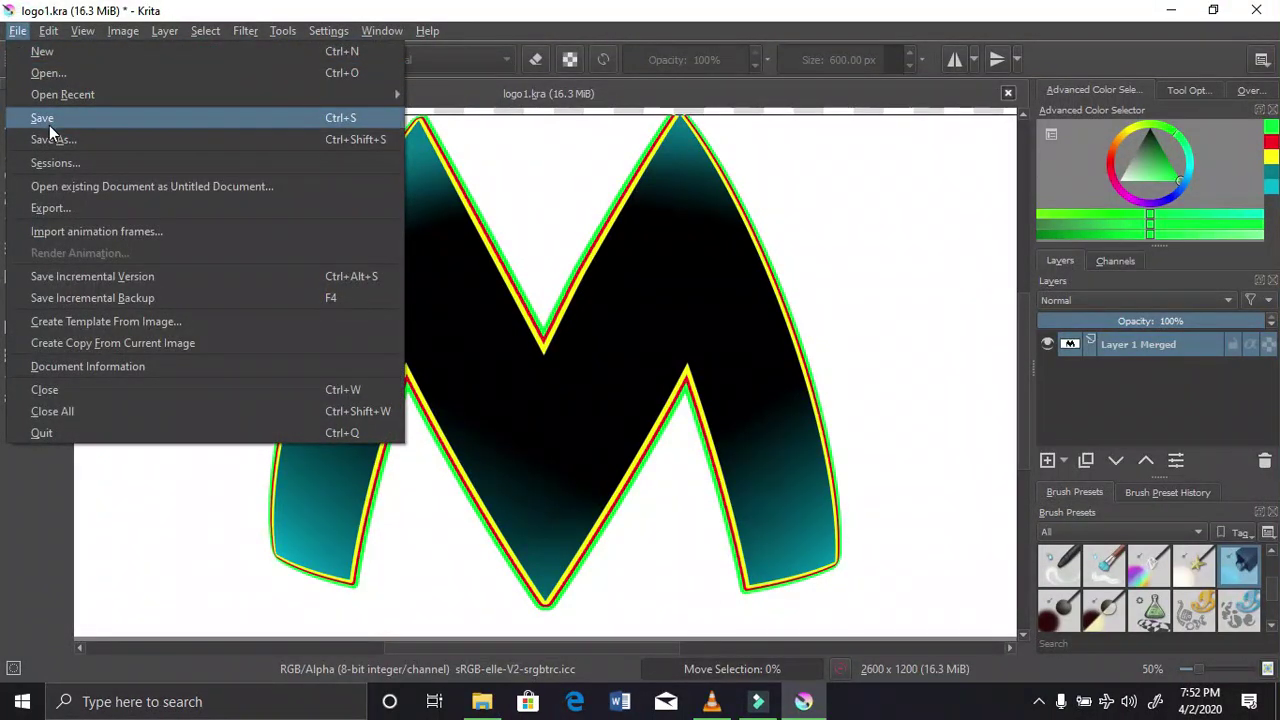
pyautogui.click(49, 123)
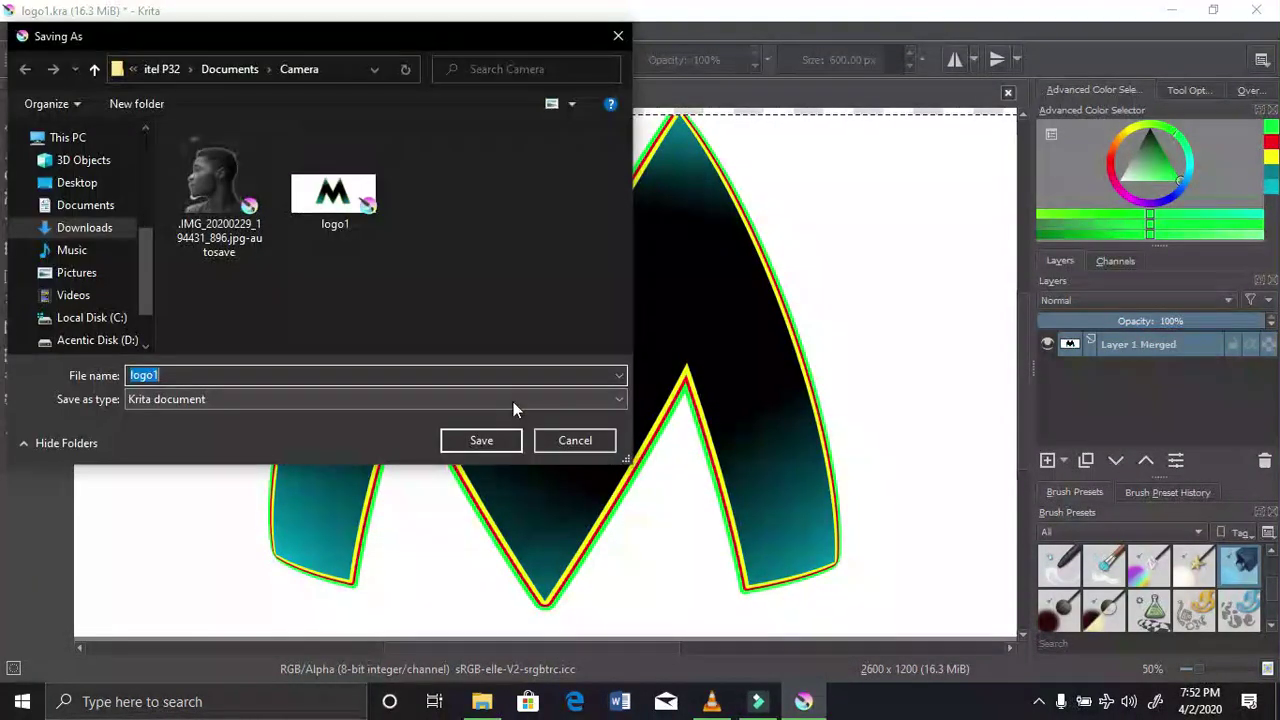
pyautogui.press('Right')
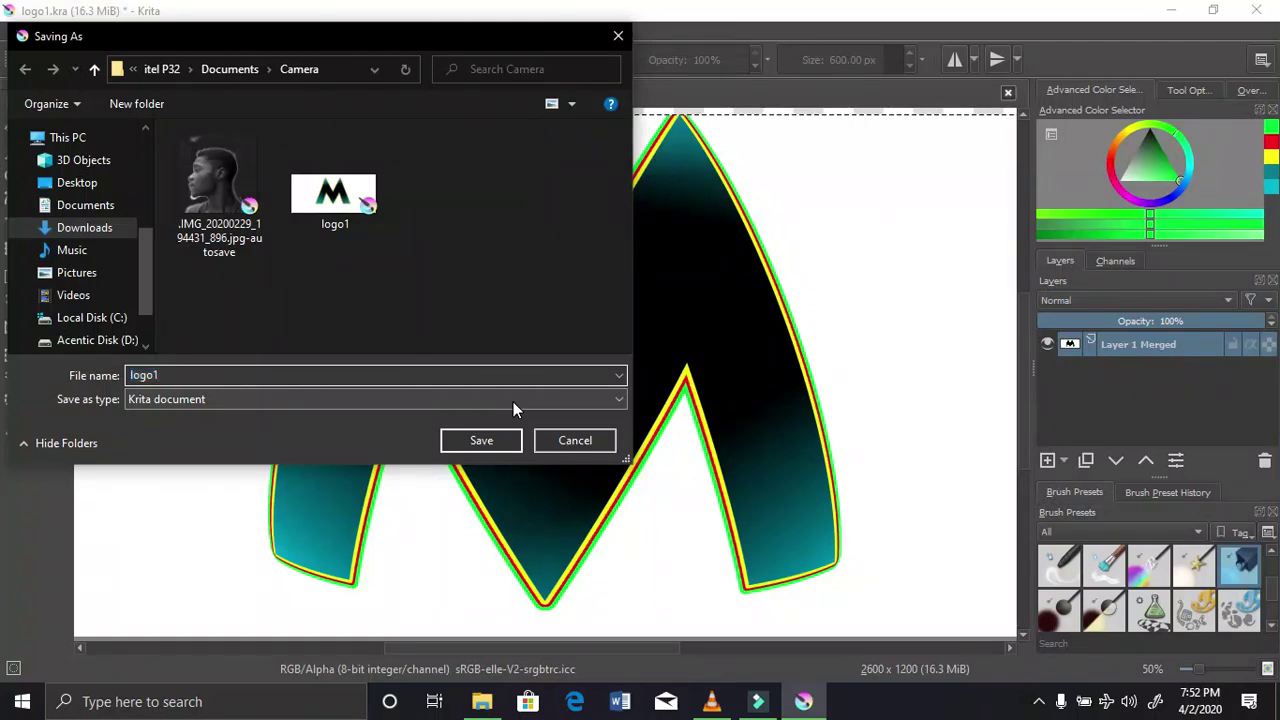
pyautogui.press('BackSpace')
pyautogui.write('2')
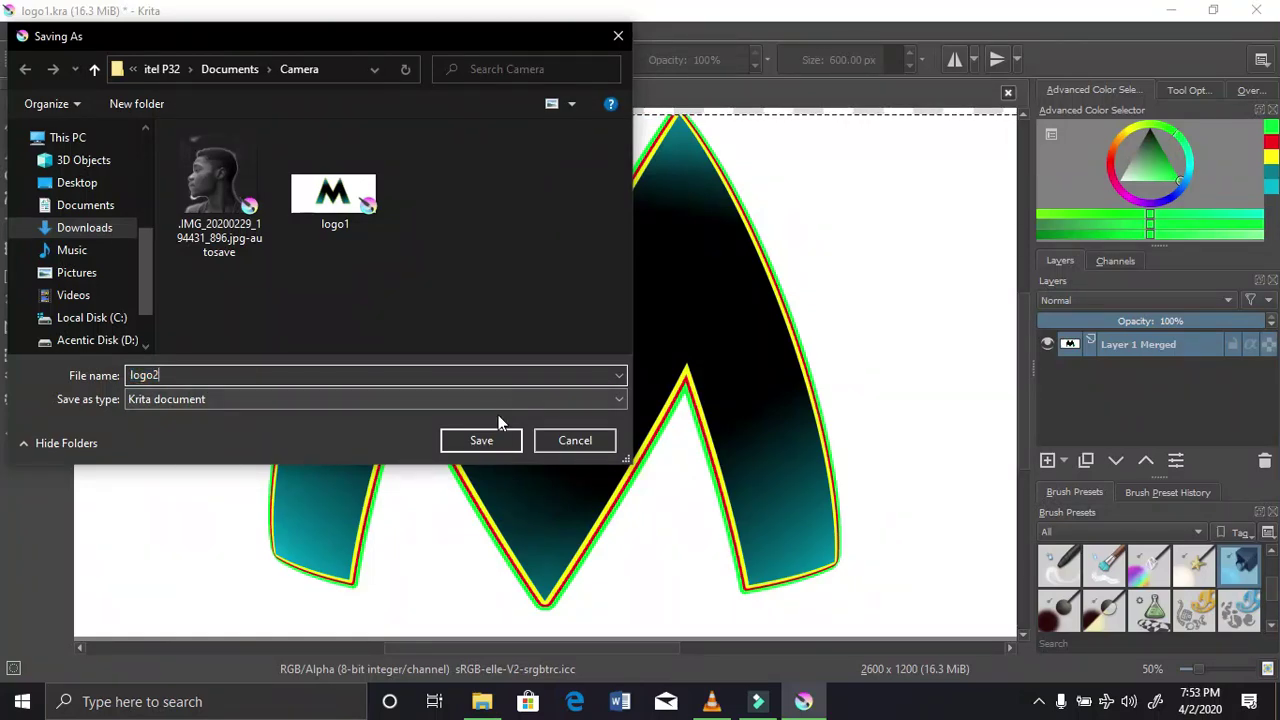
pyautogui.click(494, 434)
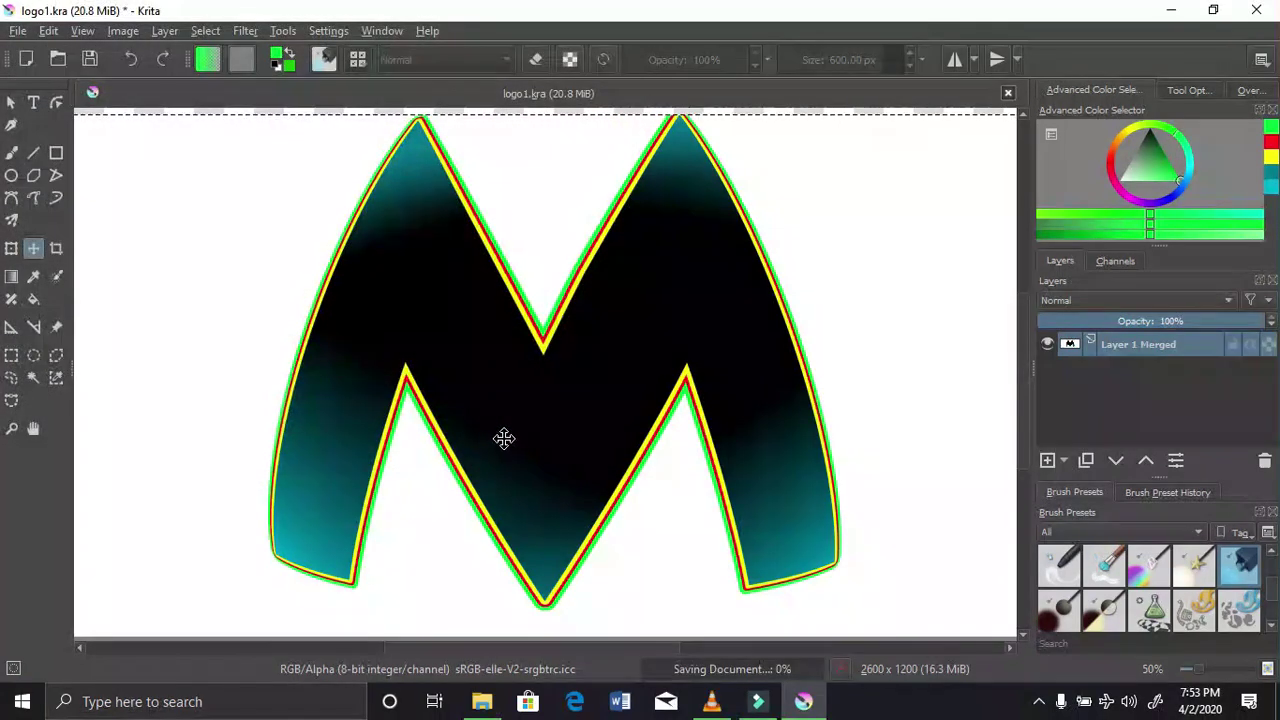
pyautogui.scroll(-1, 512, 428)
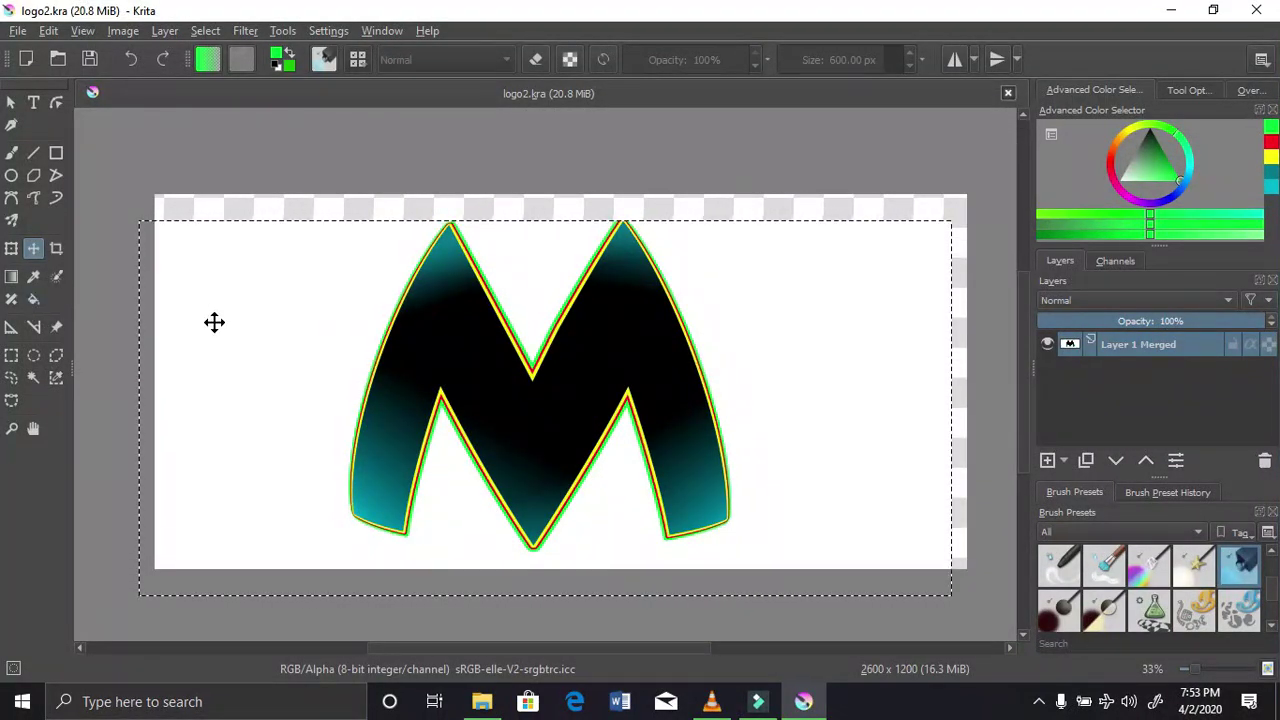
# Scale down the spherized M layer, rotate it about 90° counterclockwise and position it near the middle of the canvas
pyautogui.click(12, 249)
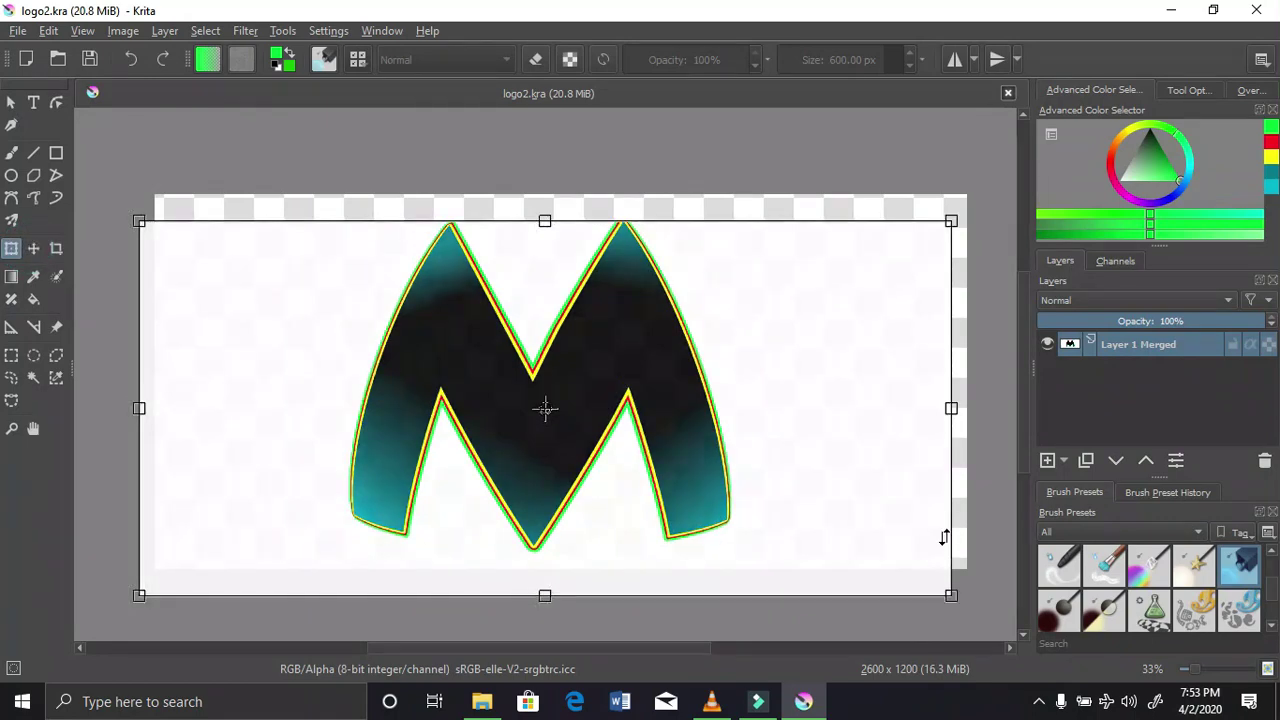
pyautogui.moveTo(951, 597); pyautogui.dragTo(835, 523)
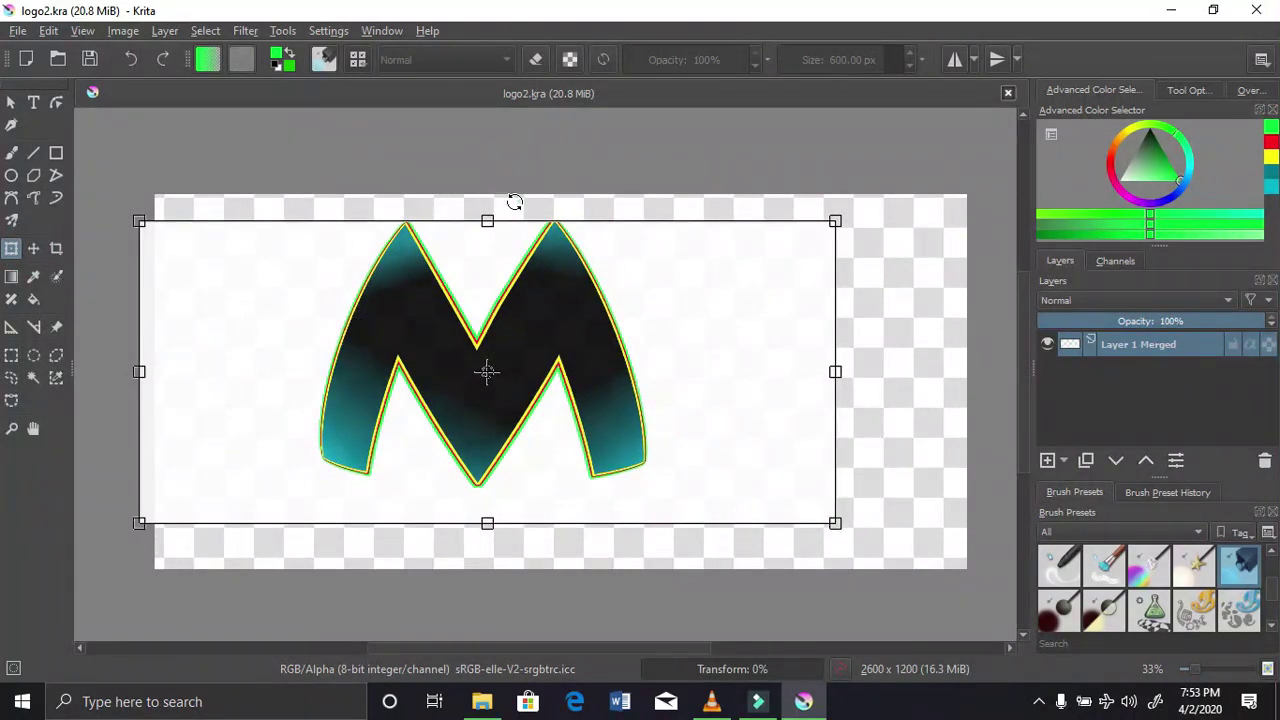
pyautogui.moveTo(514, 202); pyautogui.dragTo(190, 326)
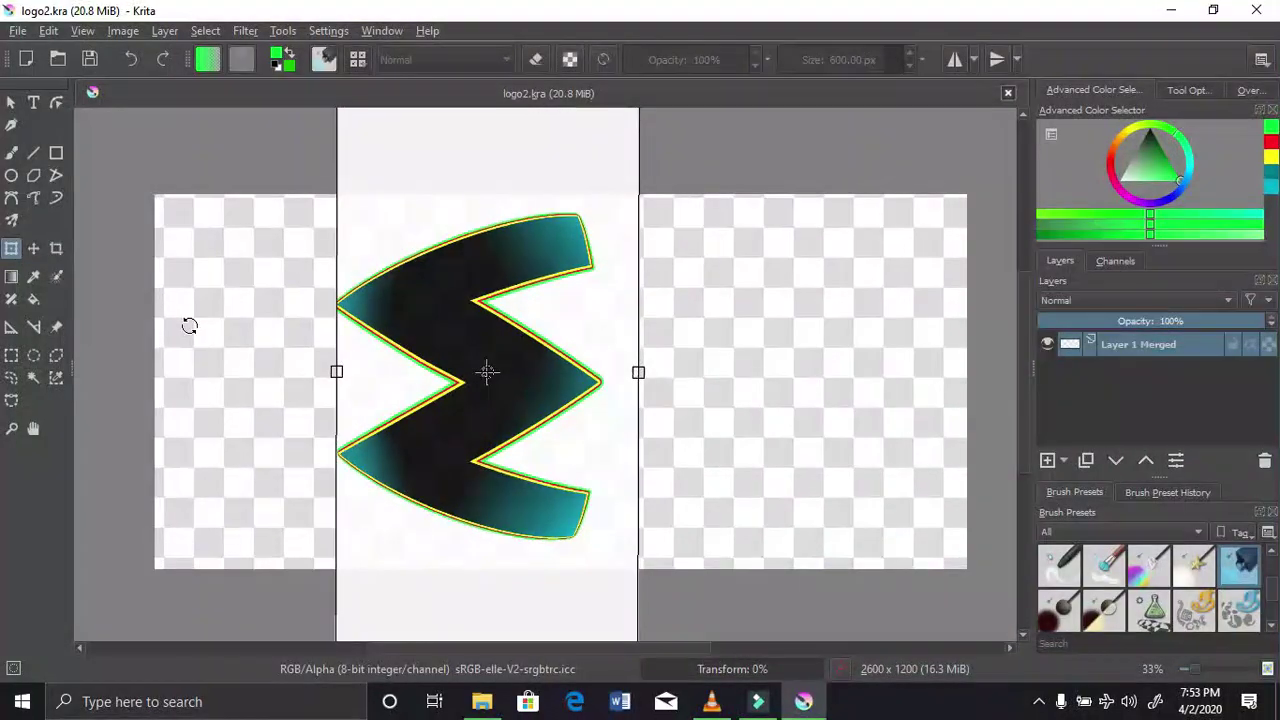
pyautogui.moveTo(486, 280); pyautogui.dragTo(557, 294)
pyautogui.scroll(-2, 560, 298)
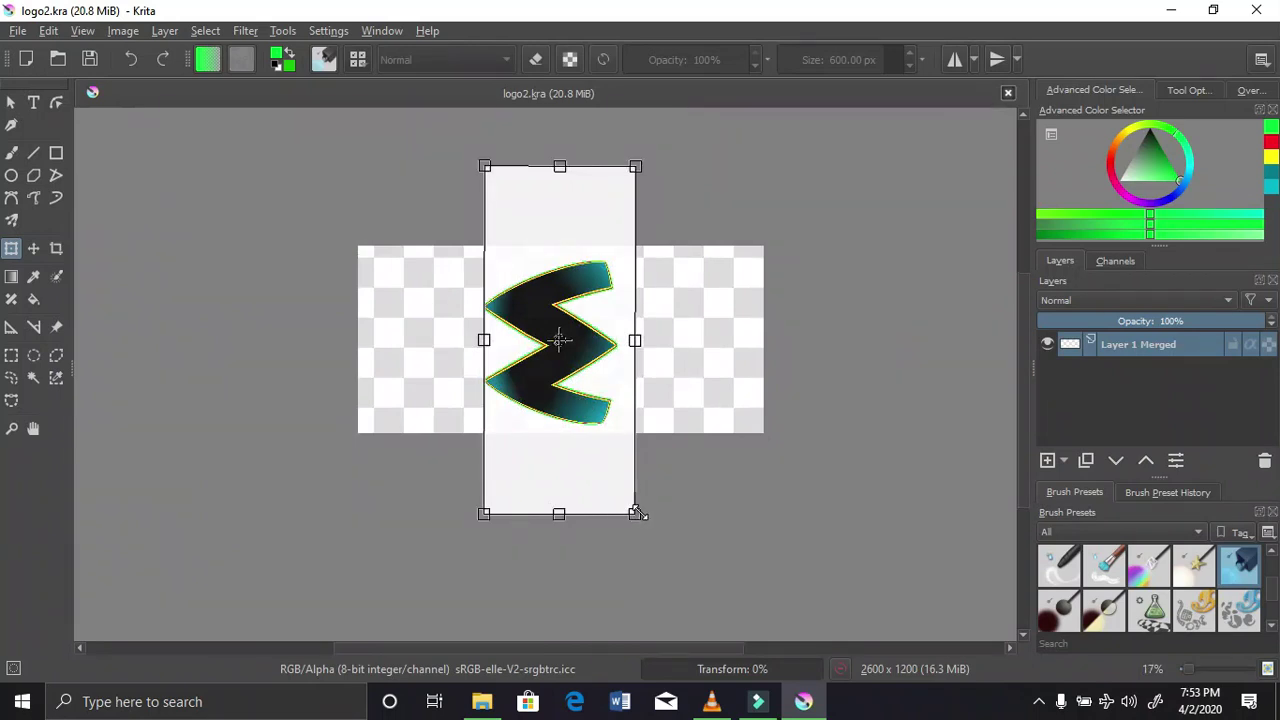
pyautogui.moveTo(636, 514); pyautogui.dragTo(612, 479)
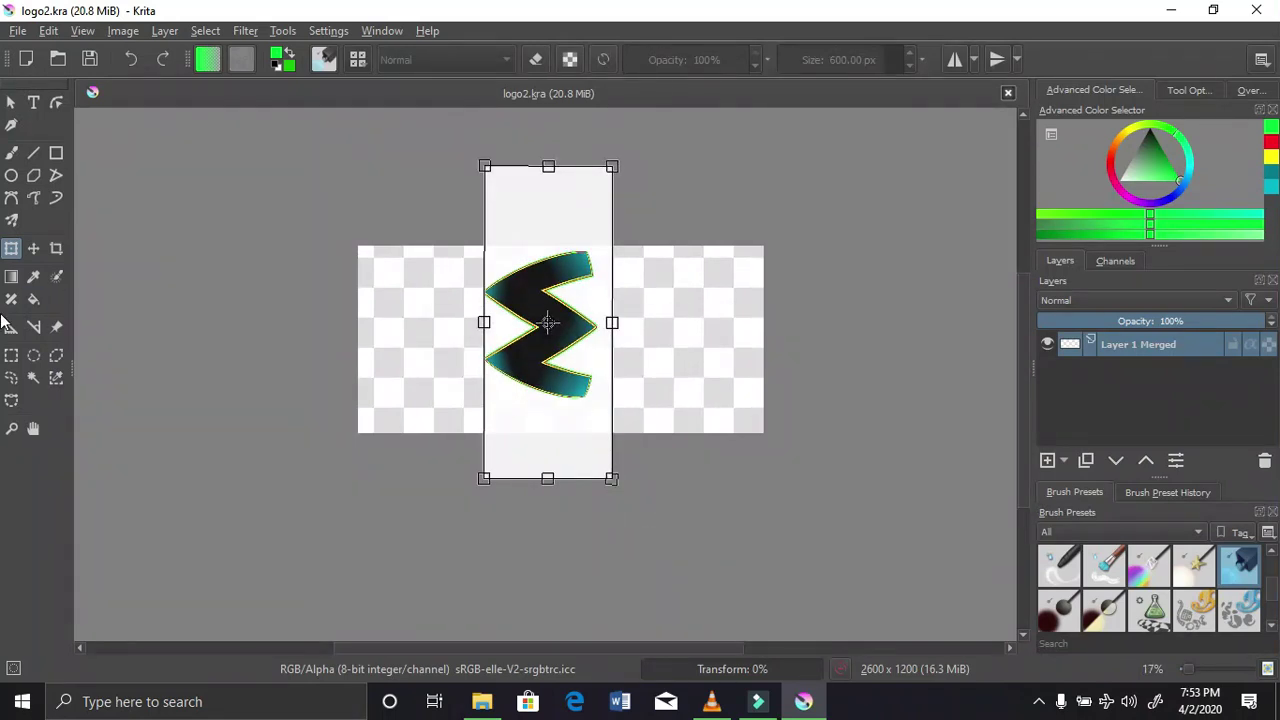
pyautogui.click(33, 250)
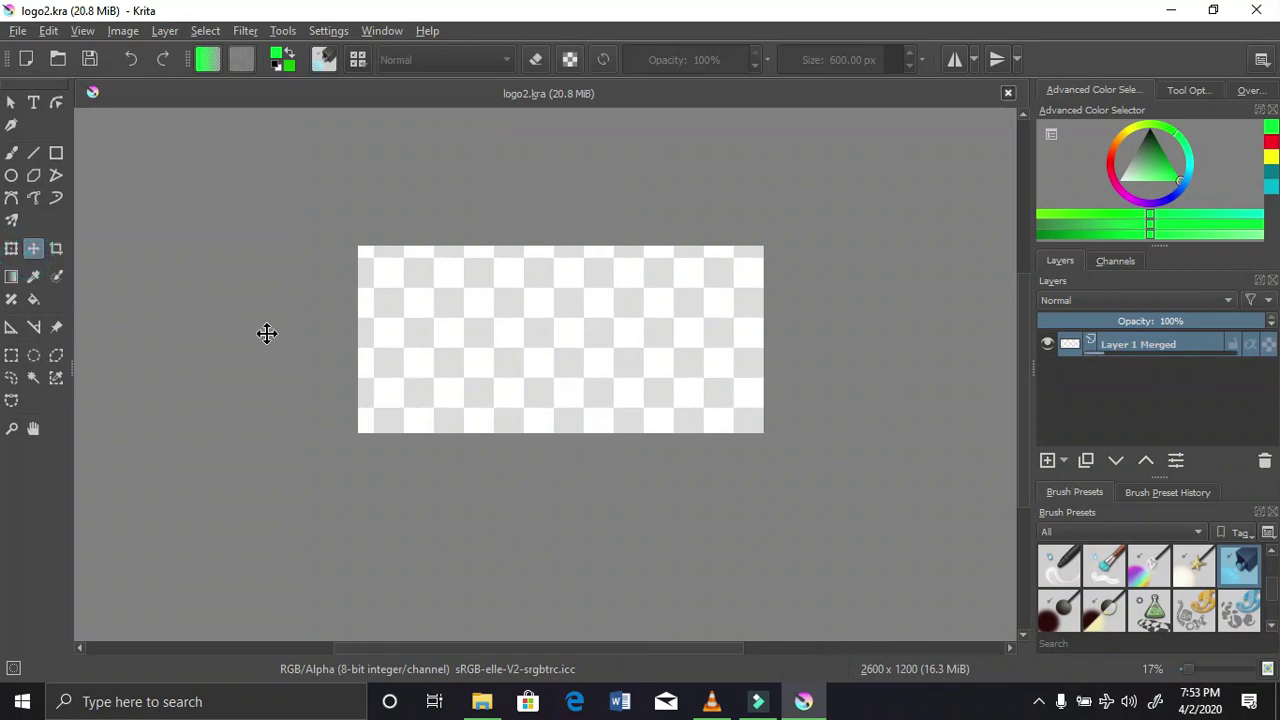
# Add a new paint layer beneath Layer 1 Merged and hide Layer 1 Merged
pyautogui.scroll(1, 633, 383)
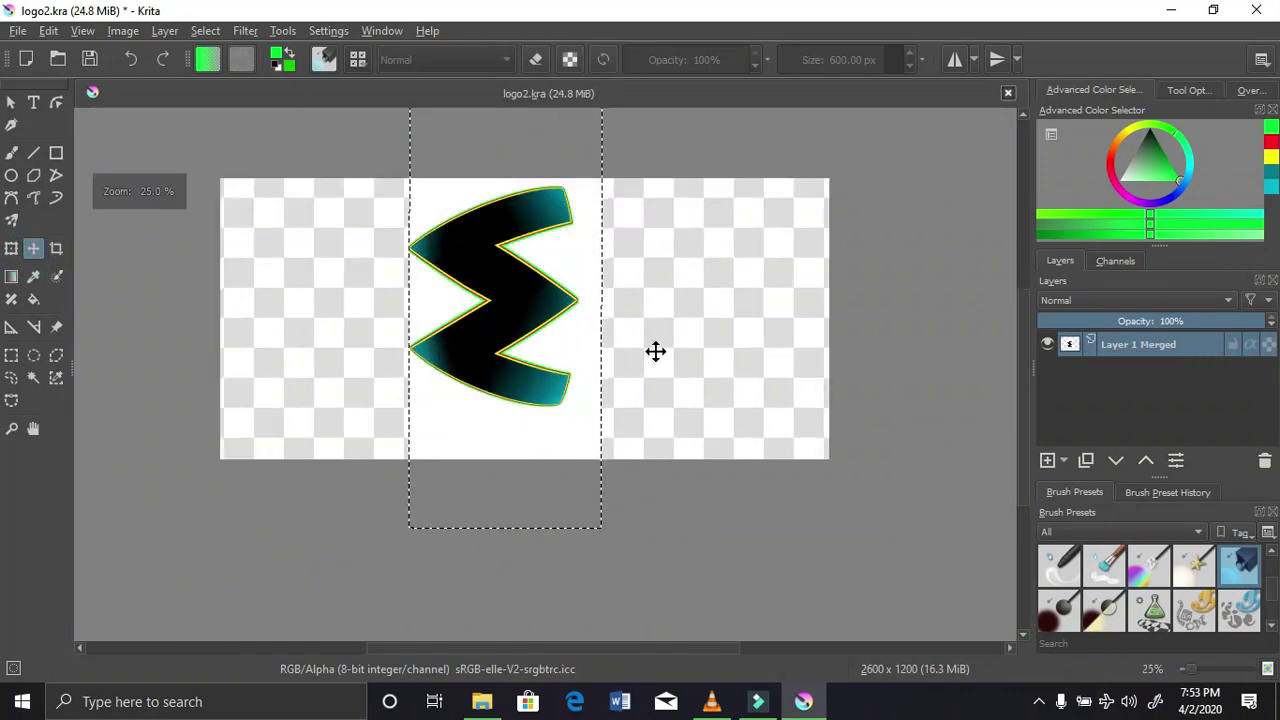
pyautogui.click(1047, 460)
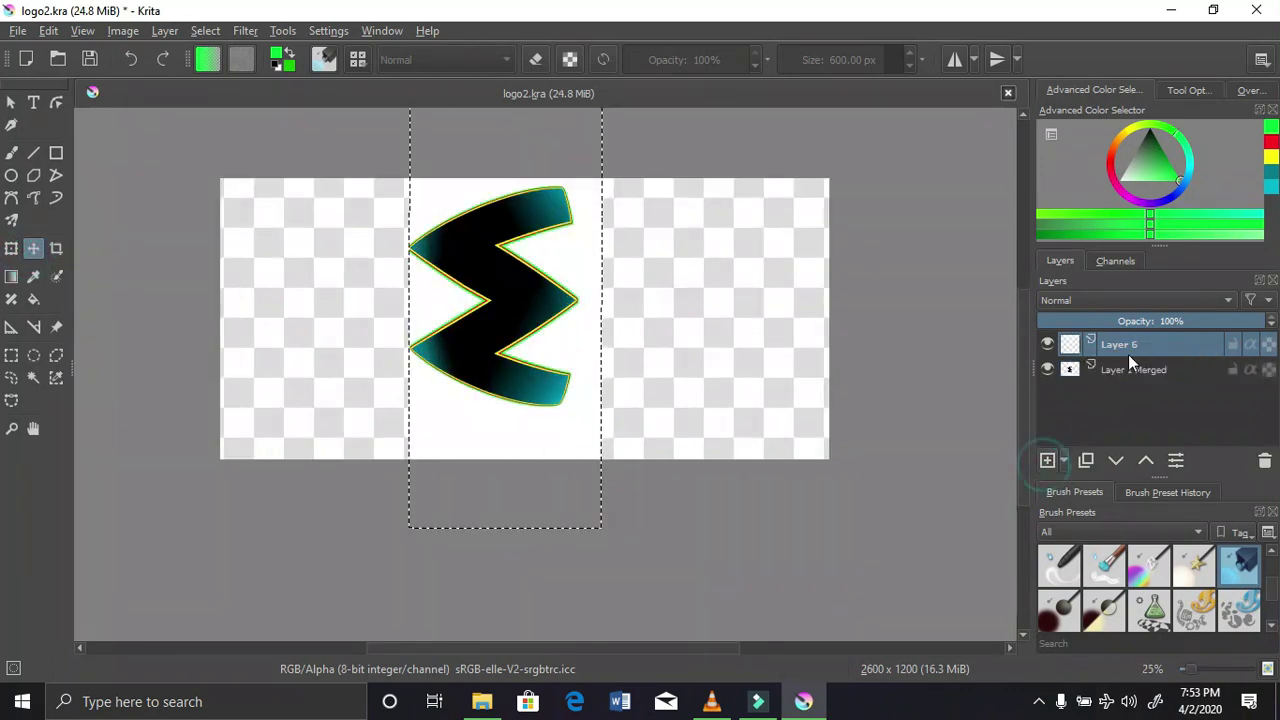
pyautogui.moveTo(1130, 350); pyautogui.dragTo(1073, 366)
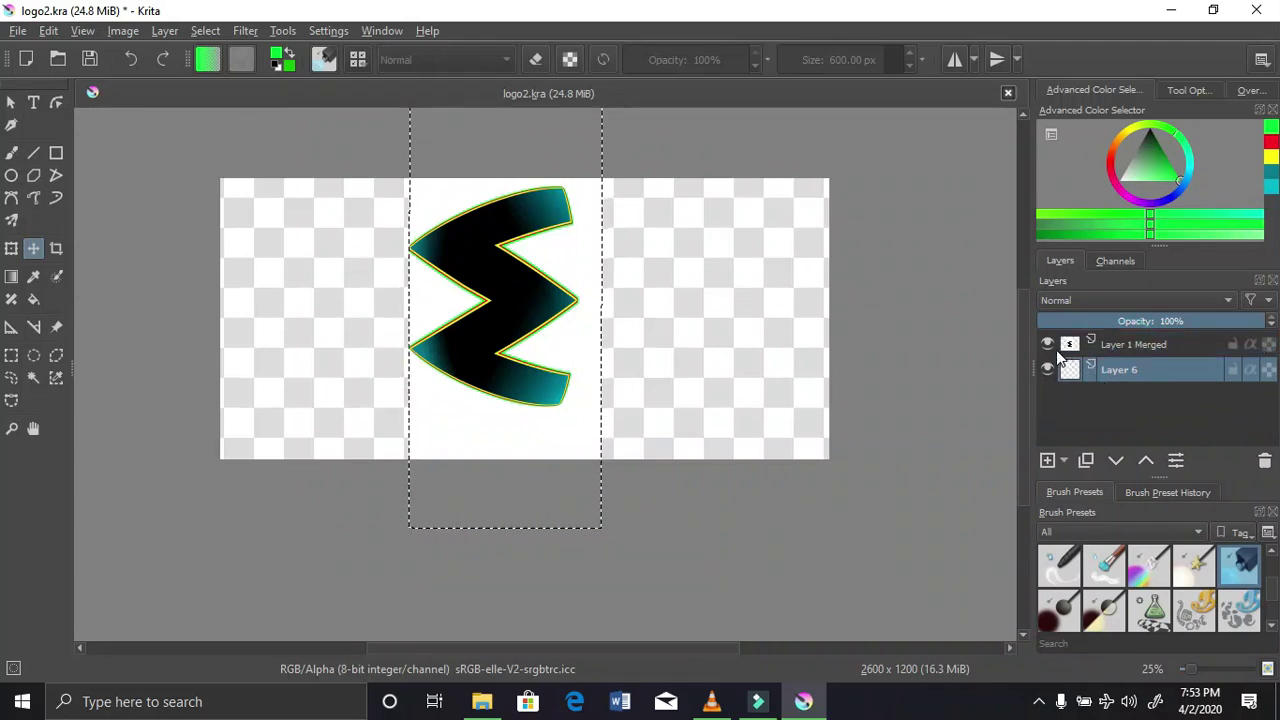
pyautogui.click(1047, 344)
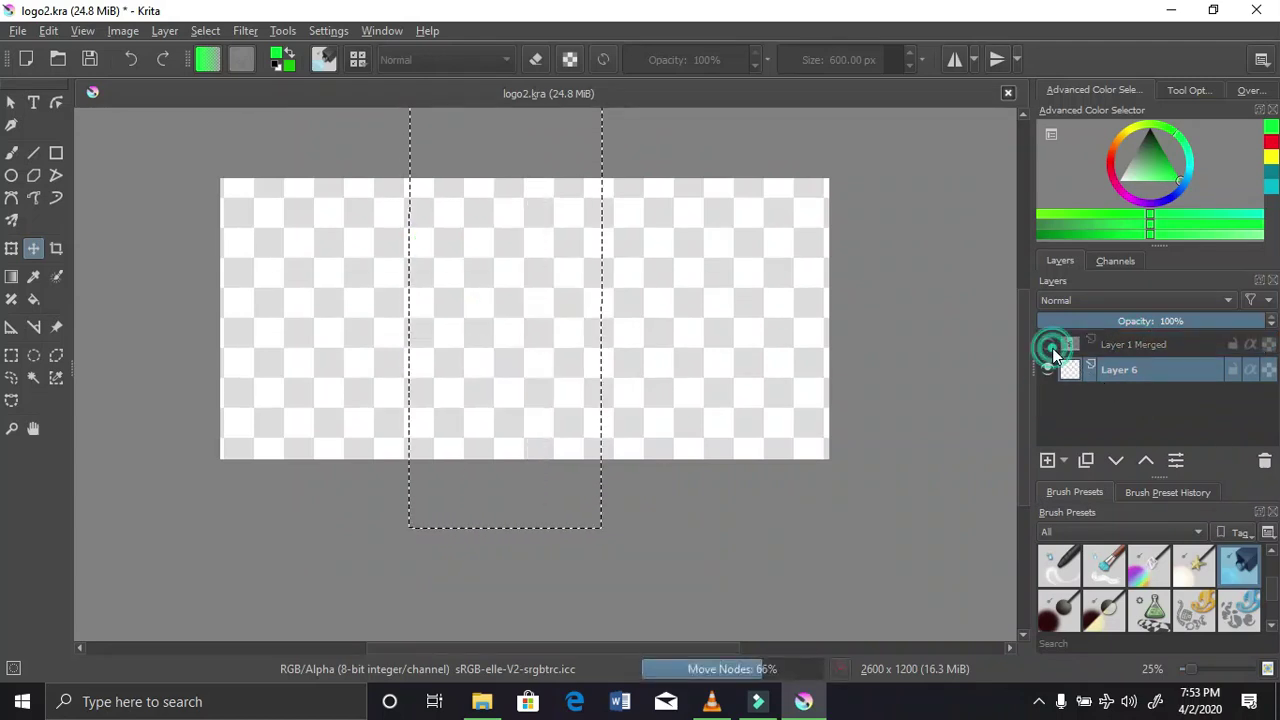
# Set the foreground colour to white and fill the selected middle strip of Layer 6
pyautogui.click(33, 298)
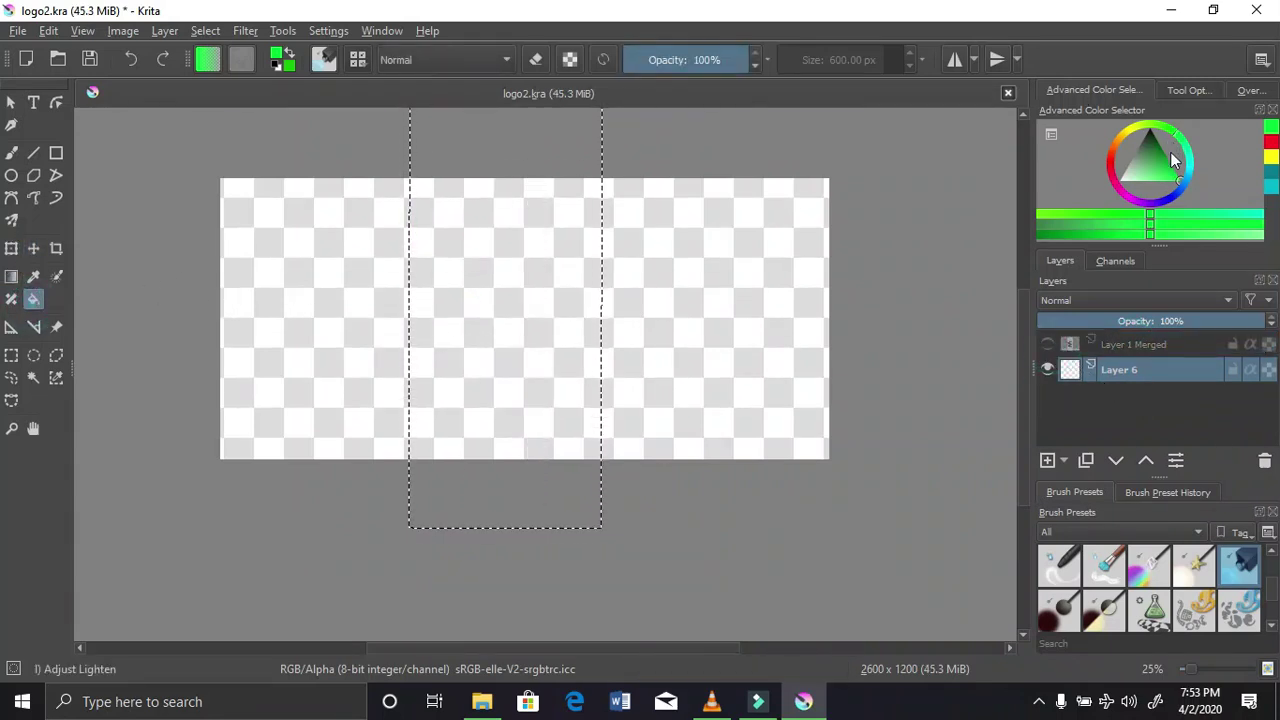
pyautogui.moveTo(1153, 165); pyautogui.dragTo(902, 265)
pyautogui.click(318, 330)
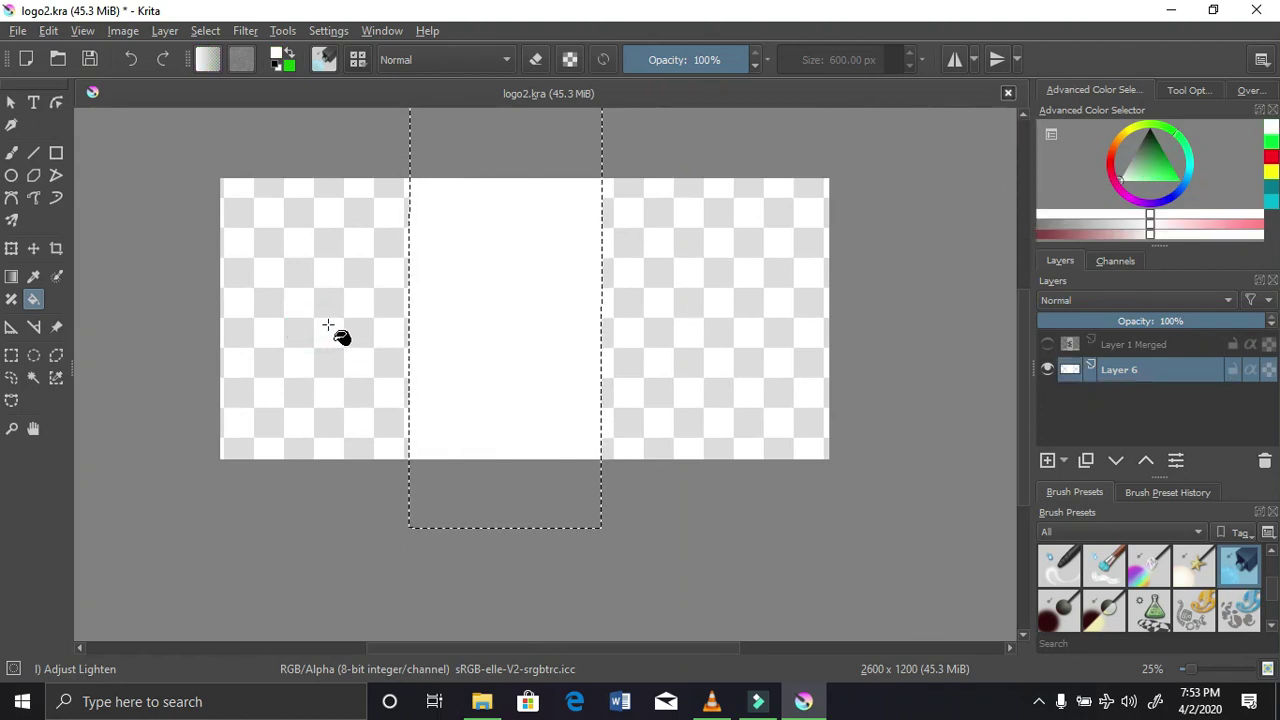
# Clear the active selection around the middle strip of the canvas
pyautogui.rightClick(322, 325)
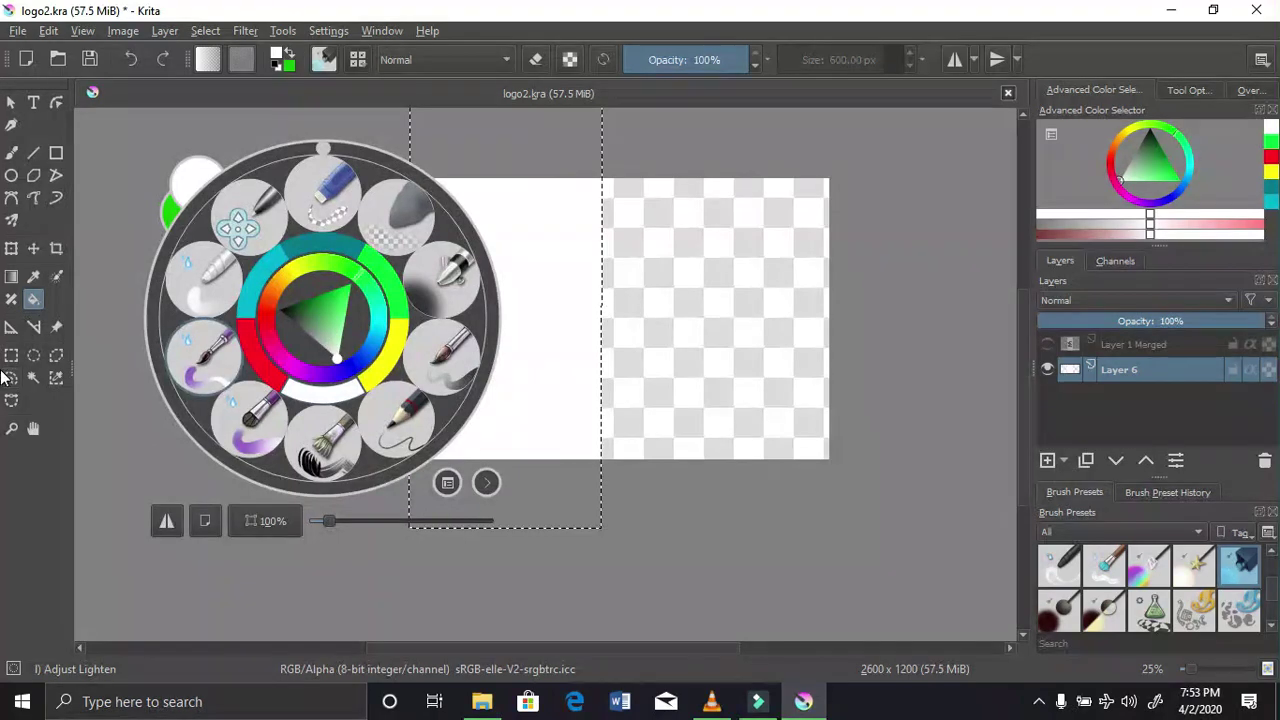
pyautogui.click(56, 377)
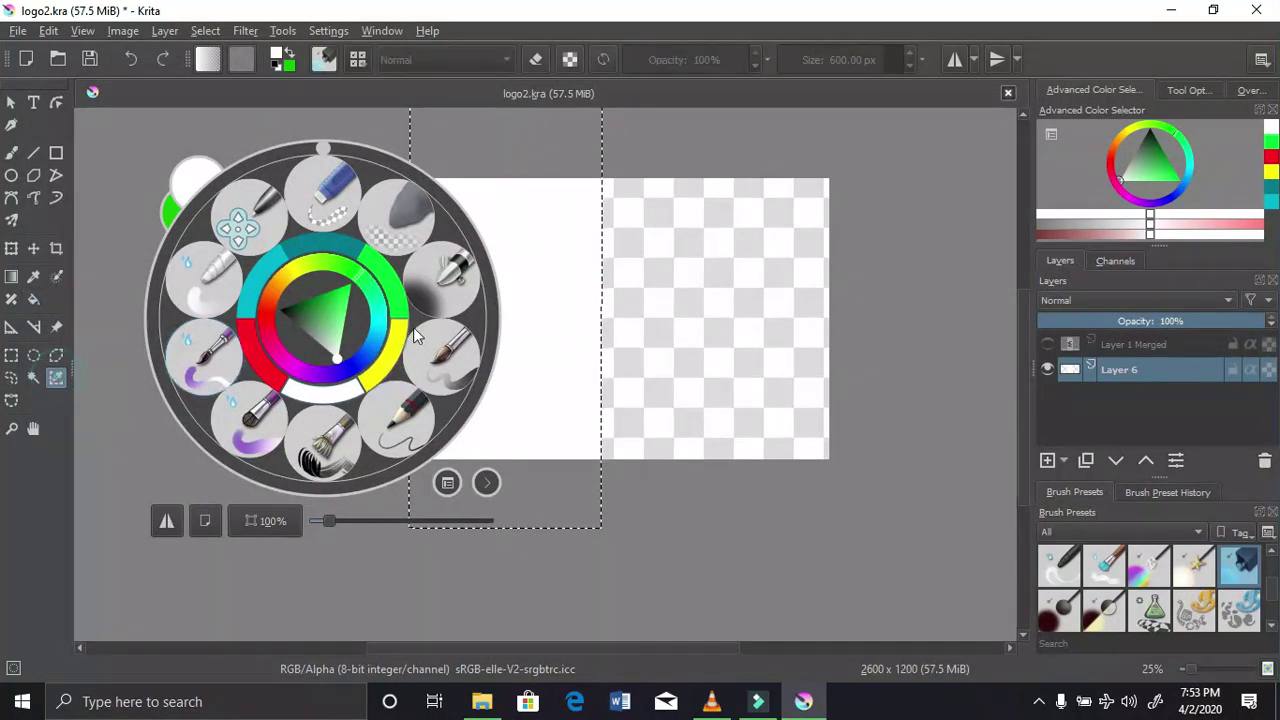
pyautogui.click(11, 355)
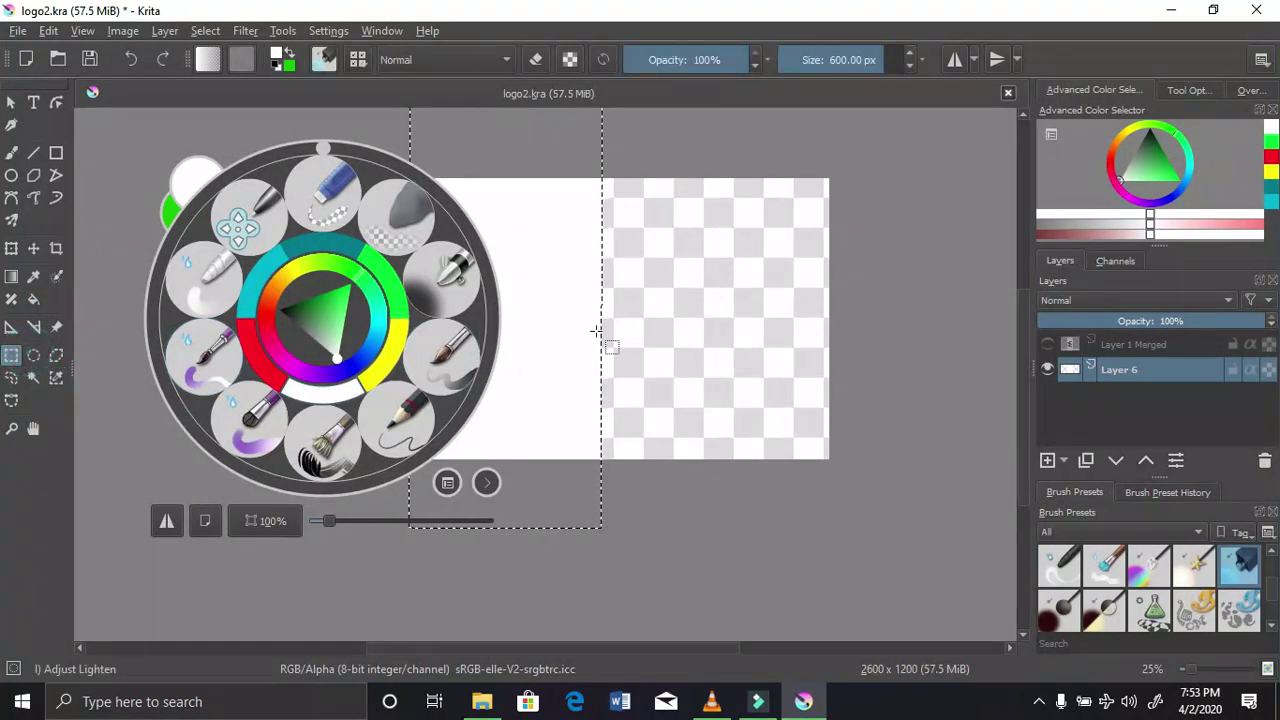
pyautogui.rightClick(662, 318)
pyautogui.click(705, 350)
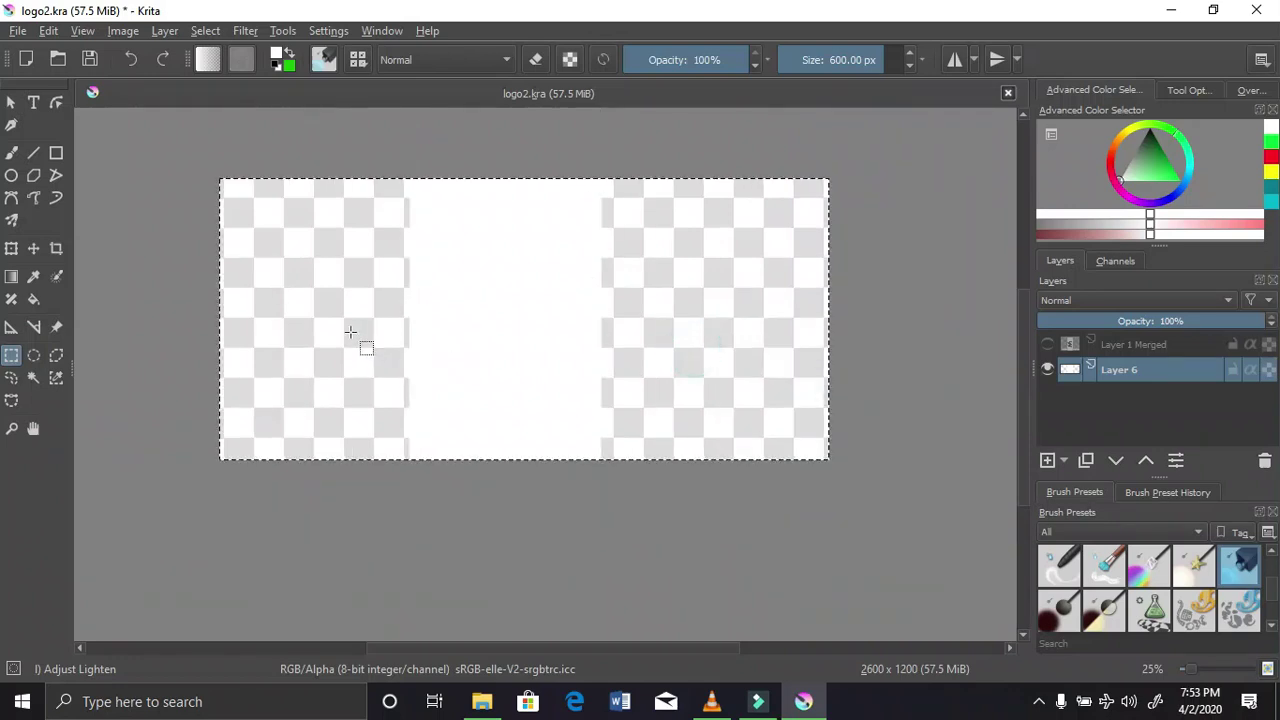
pyautogui.click(336, 329)
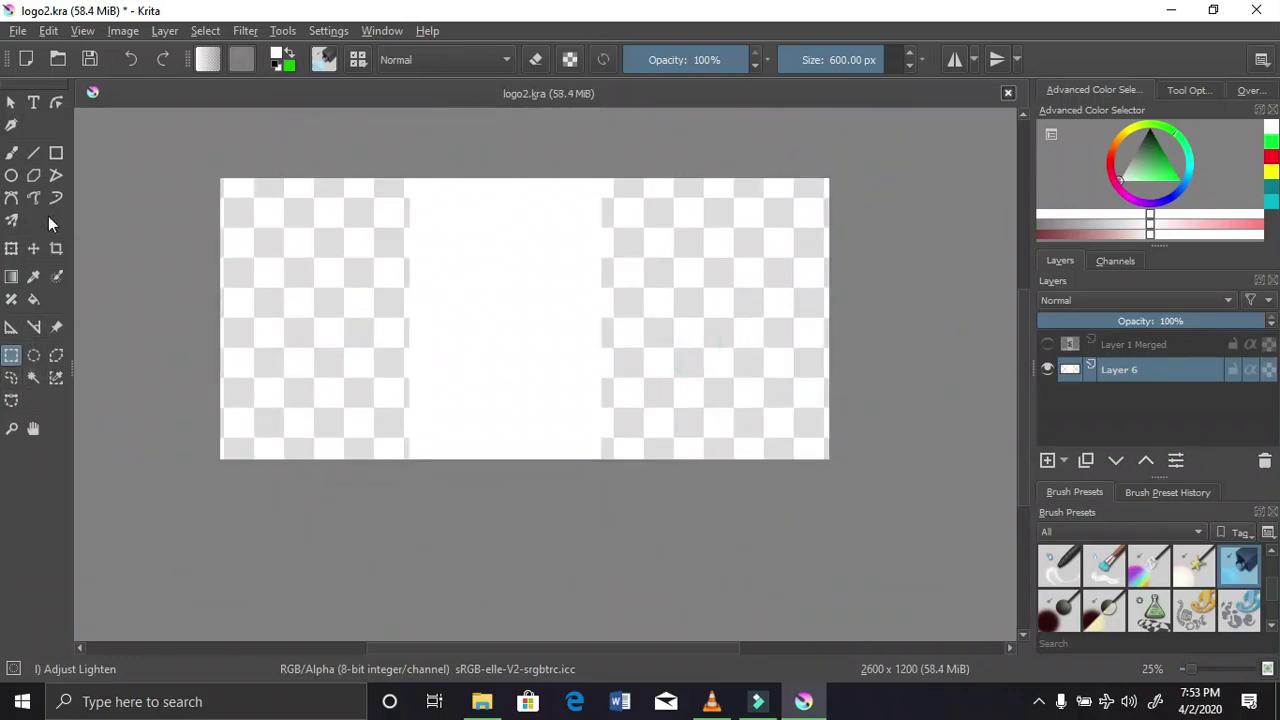
# Fill the transparent areas on both sides of Layer 6 with white and show Layer 1 Merged again
pyautogui.click(33, 299)
pyautogui.click(262, 297)
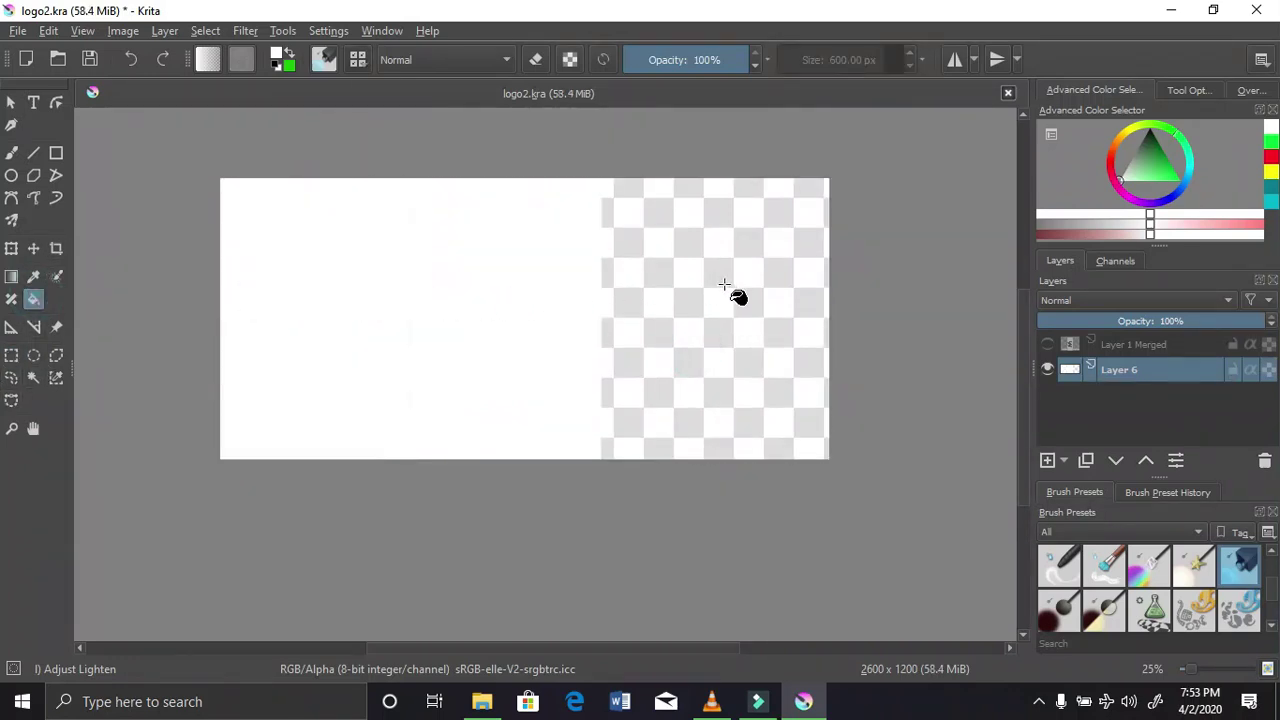
pyautogui.click(724, 286)
pyautogui.click(1047, 344)
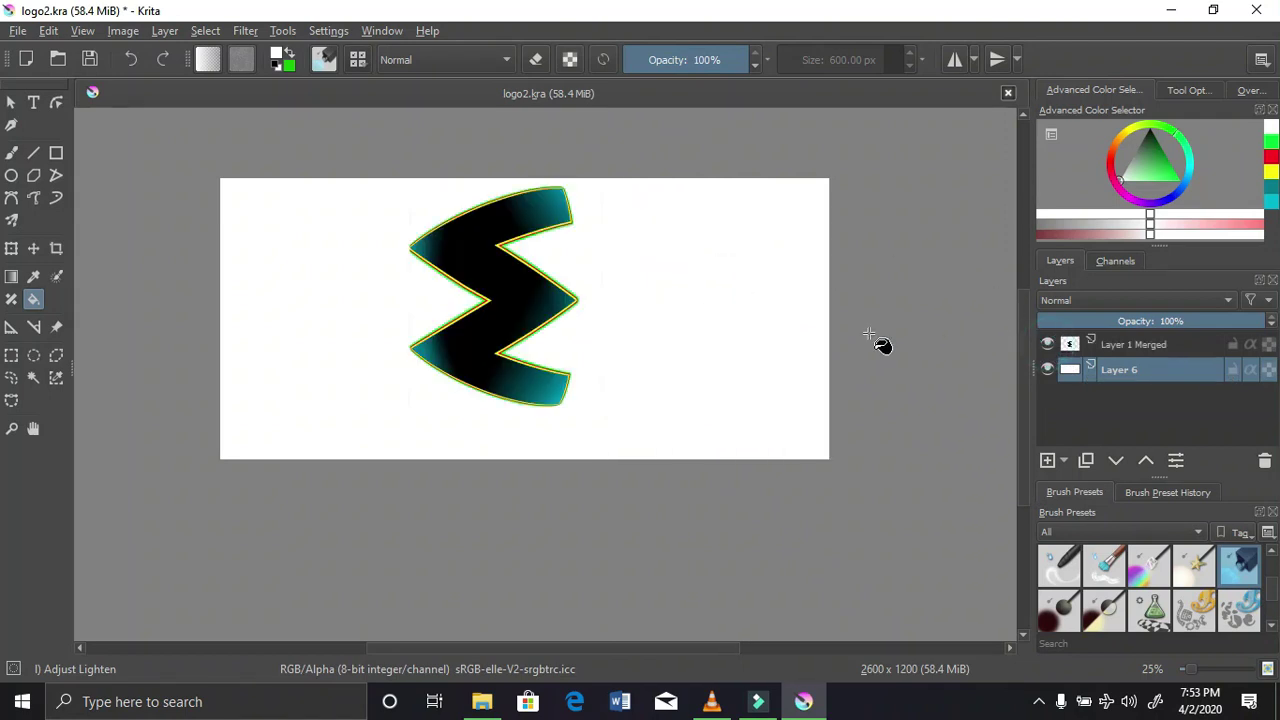
# Move the rotated M on Layer 1 Merged slightly down and to the right over the white background
pyautogui.scroll(1, 368, 313)
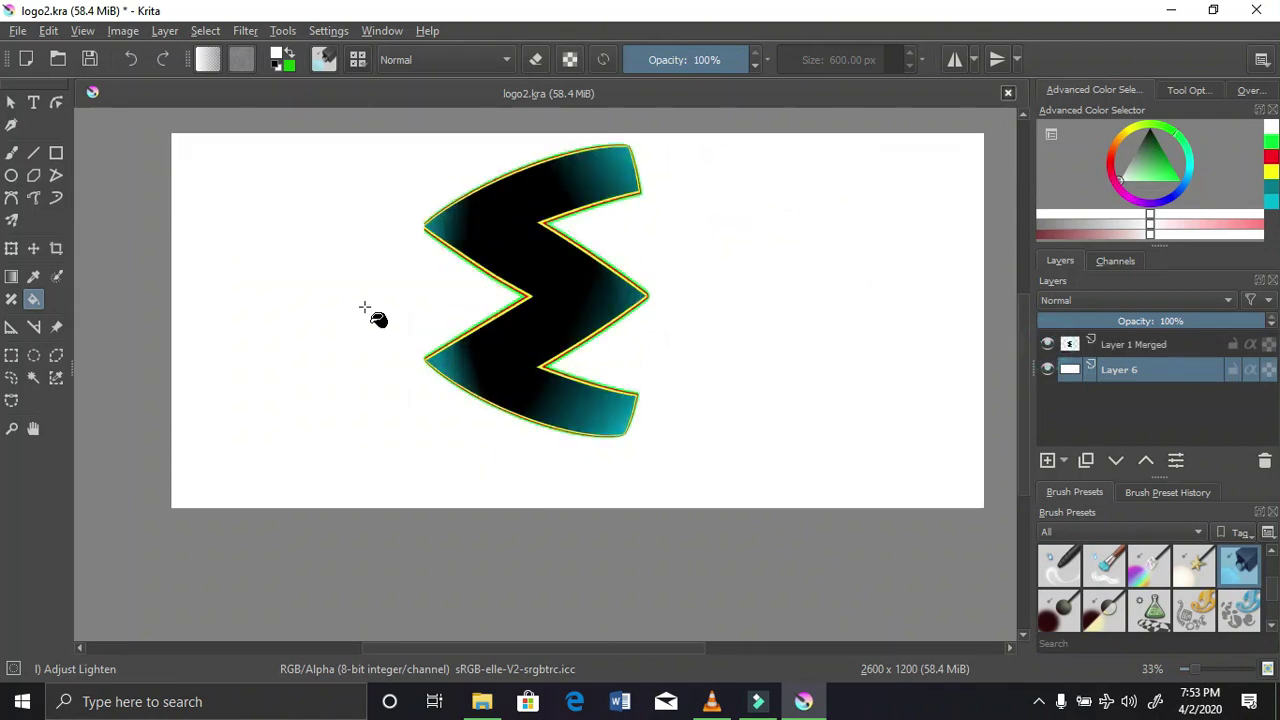
pyautogui.click(33, 248)
pyautogui.moveTo(580, 272); pyautogui.dragTo(591, 289)
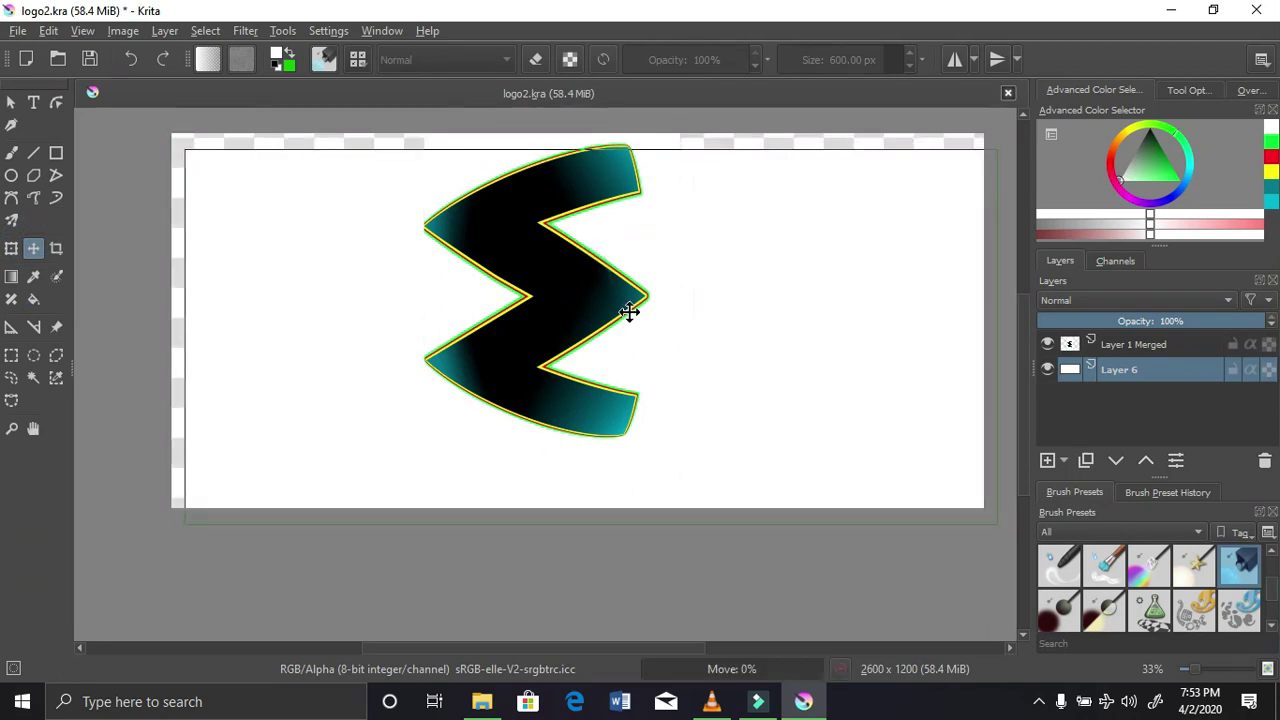
pyautogui.click(1118, 342)
pyautogui.hotkey('ctrl', 'z')
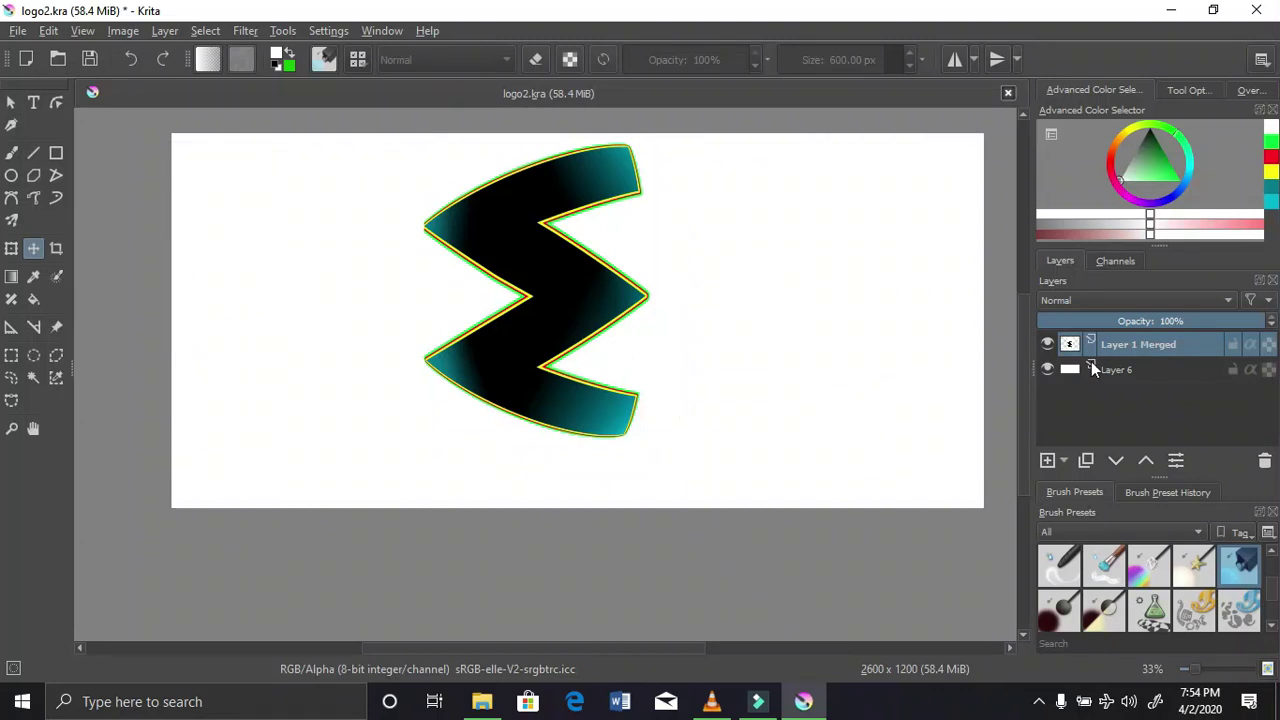
pyautogui.moveTo(534, 331); pyautogui.dragTo(563, 343)
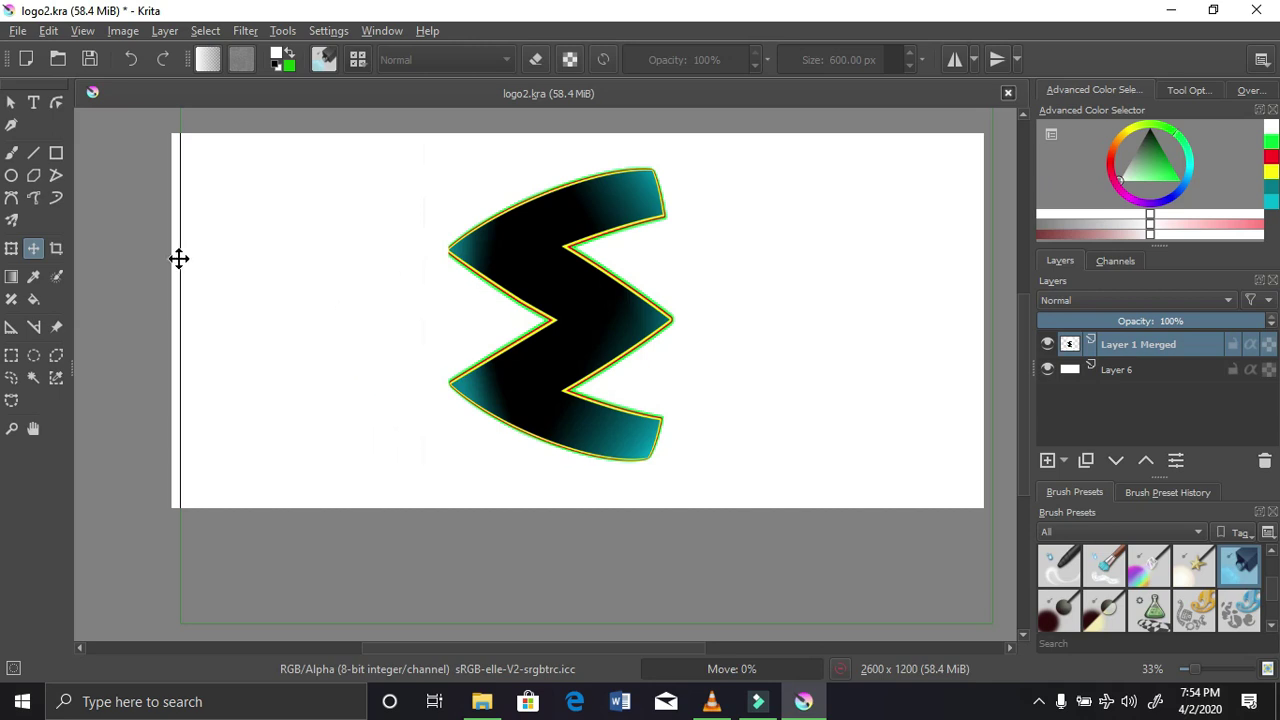
# Save the rotated artwork as a new Krita document named logo3 in the Camera folder
pyautogui.click(16, 31)
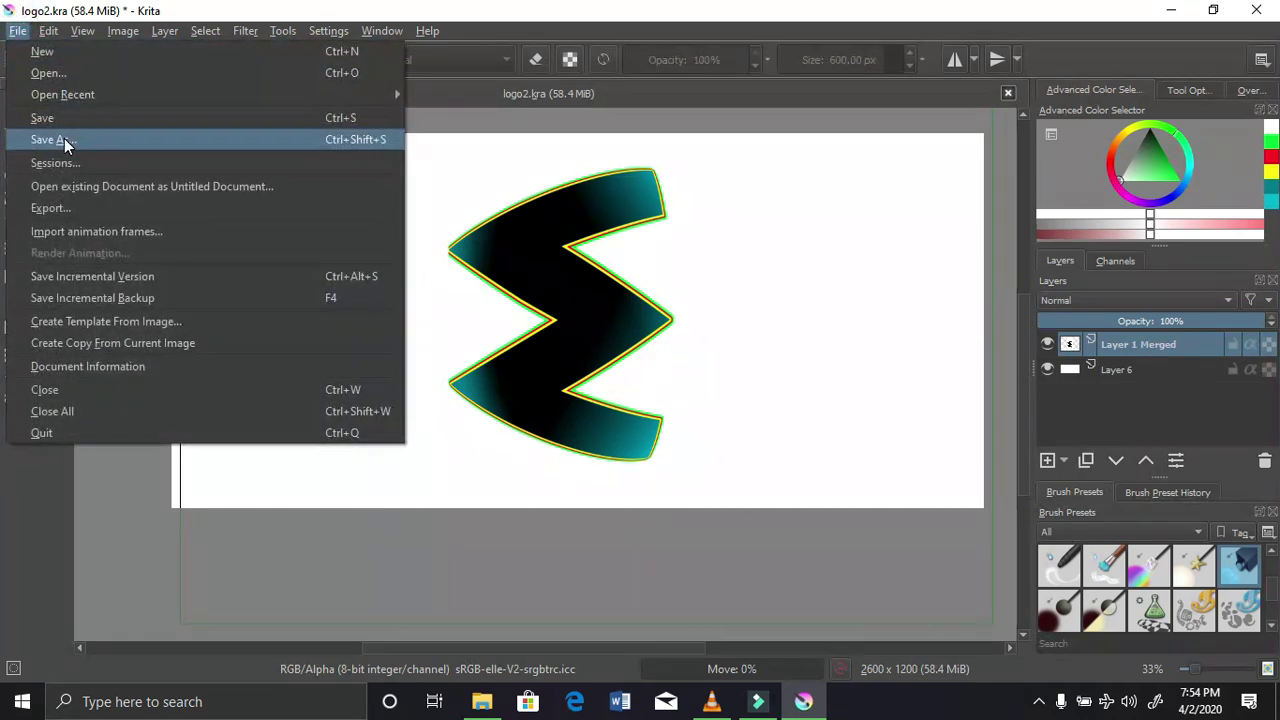
pyautogui.click(64, 140)
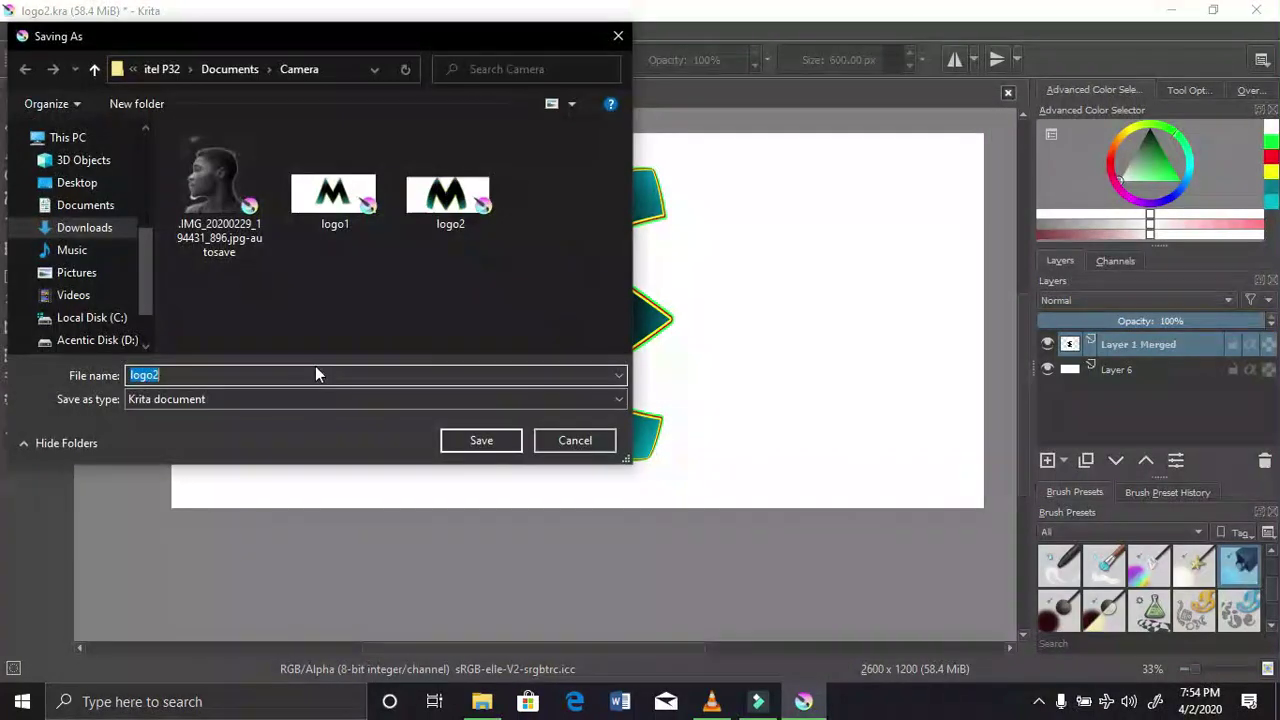
pyautogui.click(232, 376)
pyautogui.press('BackSpace')
pyautogui.write('3')
pyautogui.click(444, 448)
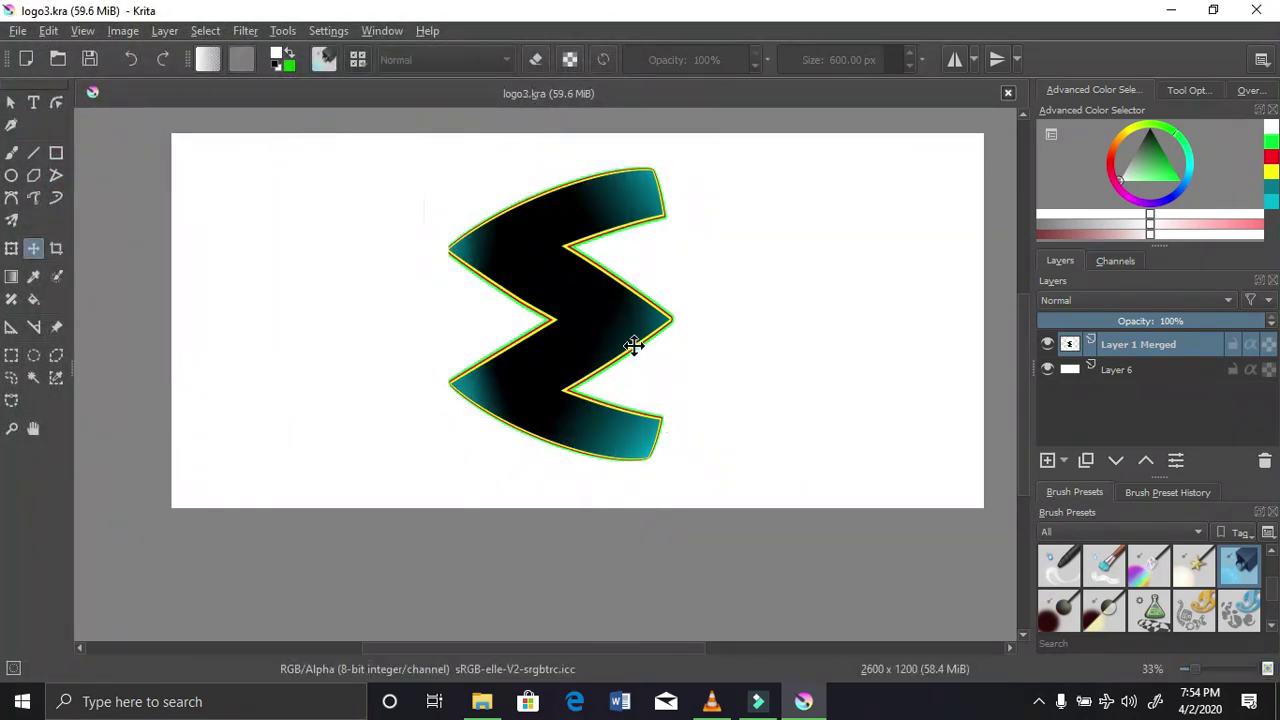
# Open the layer options for Layer 1 Merged
pyautogui.rightClick(1154, 339)
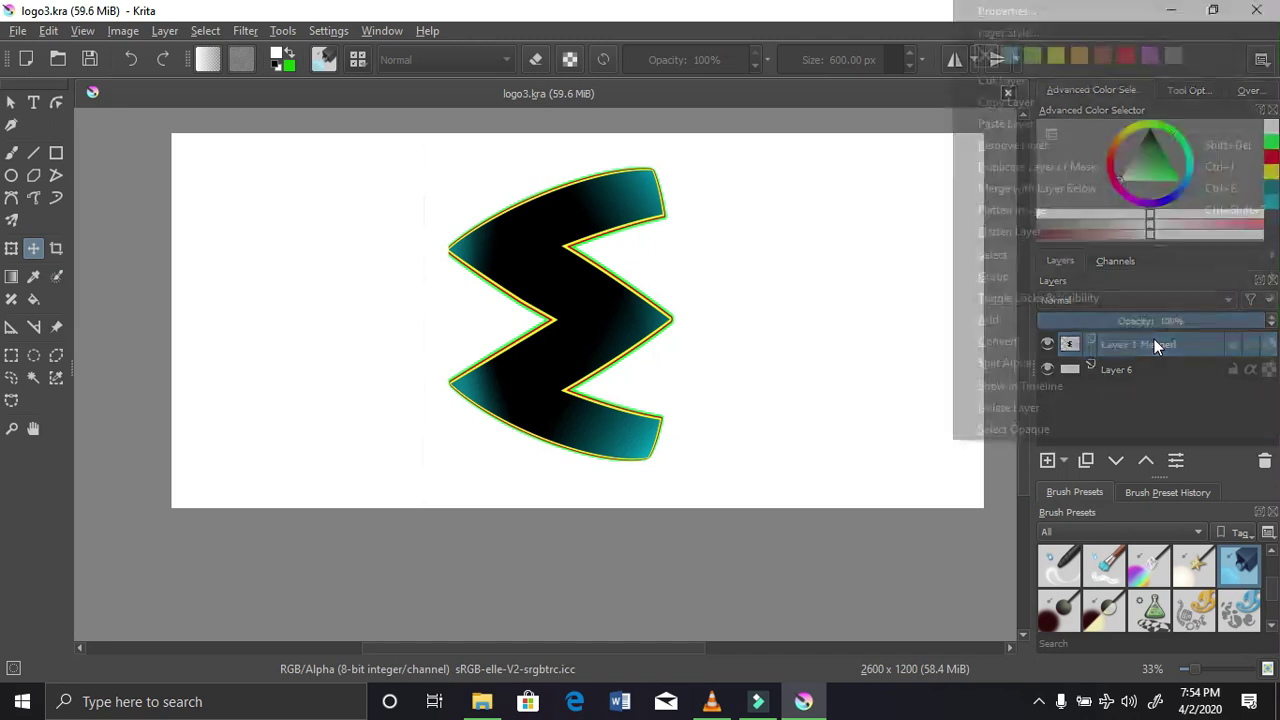
# Place a horizontally mirrored duplicate of Layer 1 Merged beside the original zigzag shape
pyautogui.click(1077, 176)
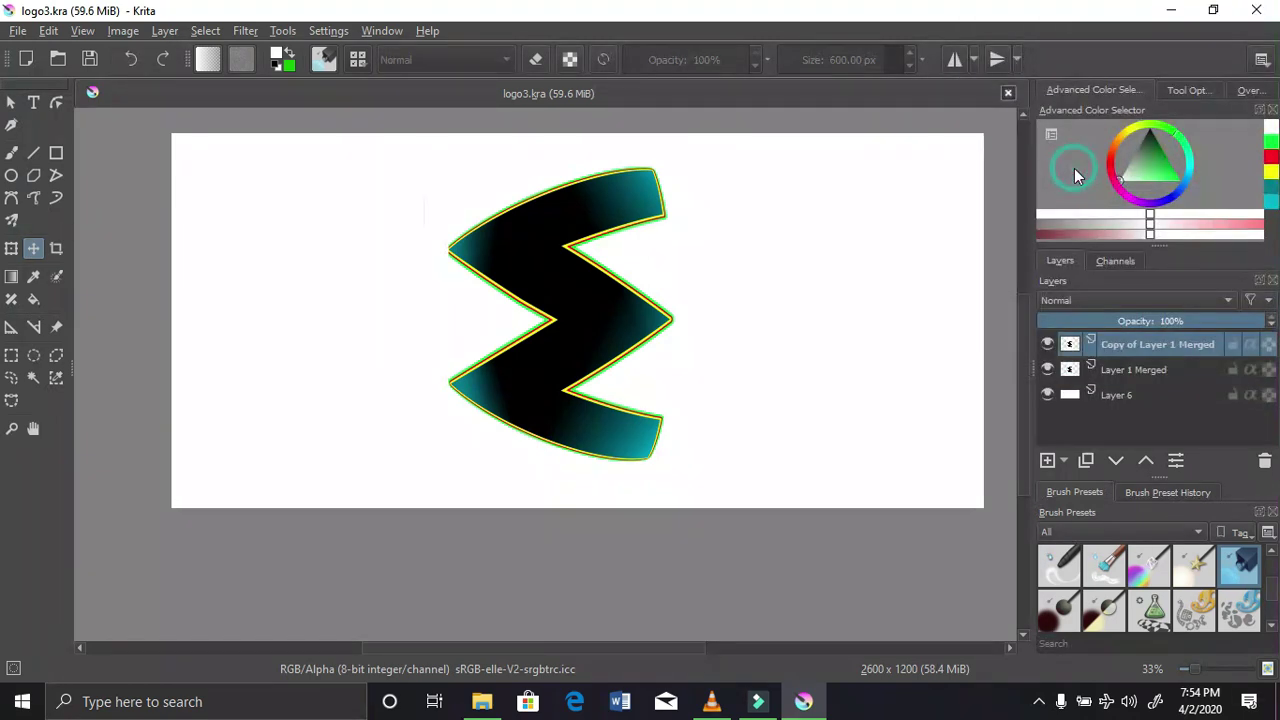
pyautogui.moveTo(463, 275); pyautogui.dragTo(230, 273)
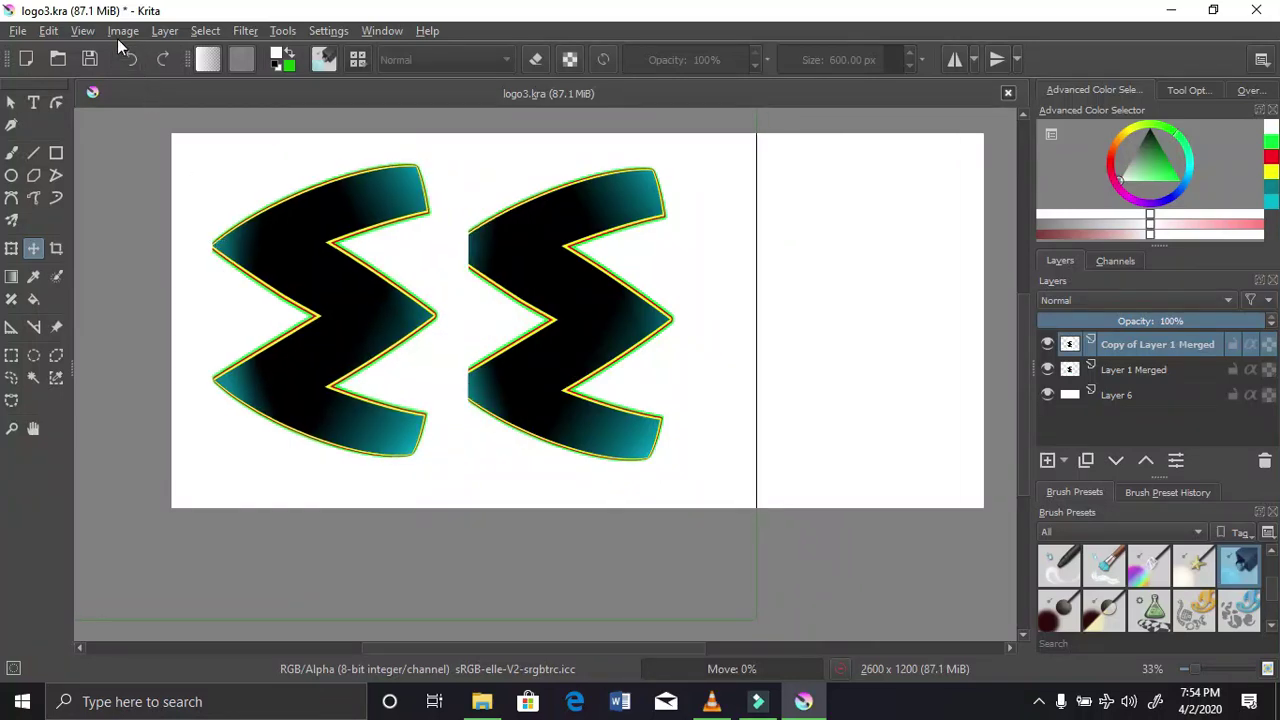
pyautogui.click(165, 31)
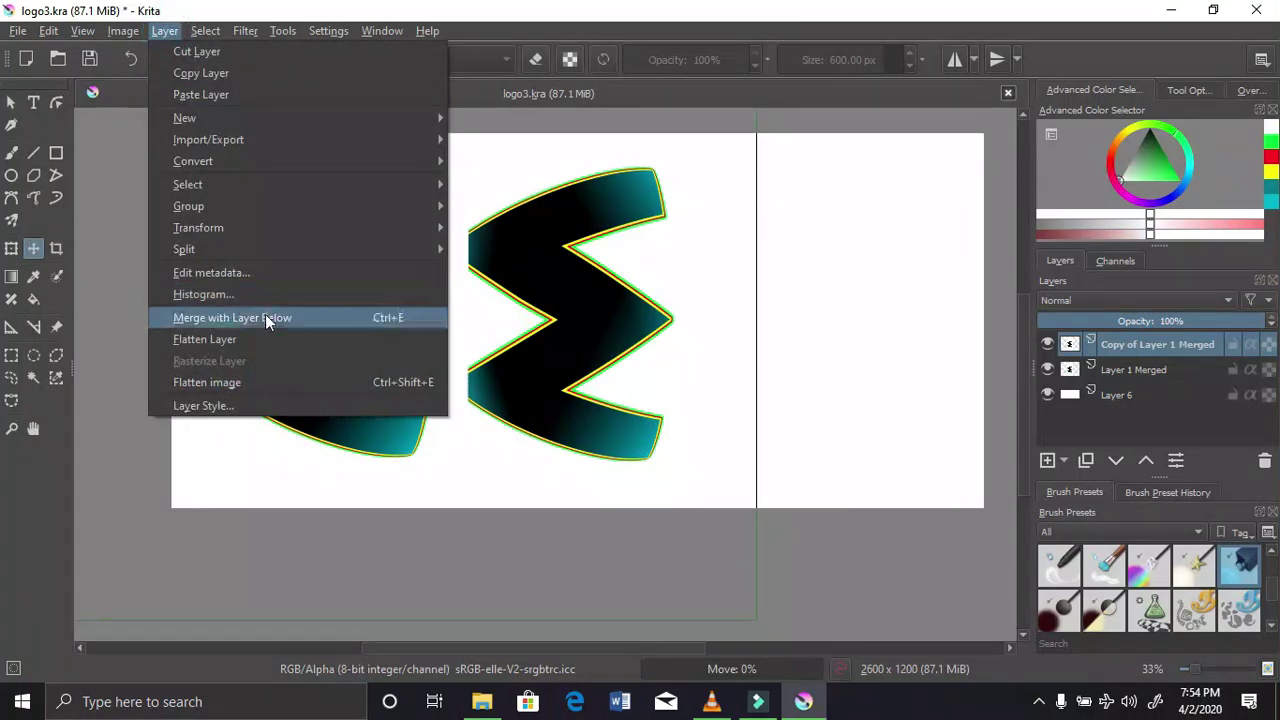
pyautogui.moveTo(245, 230)
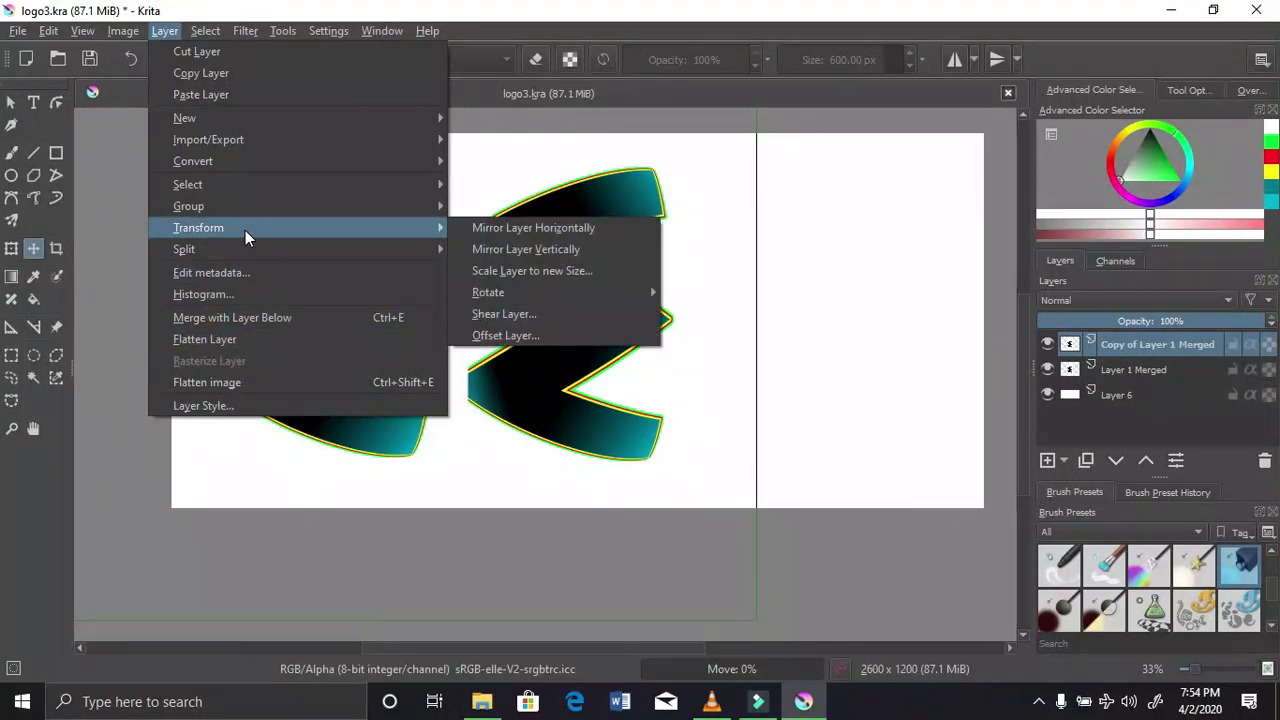
pyautogui.click(468, 227)
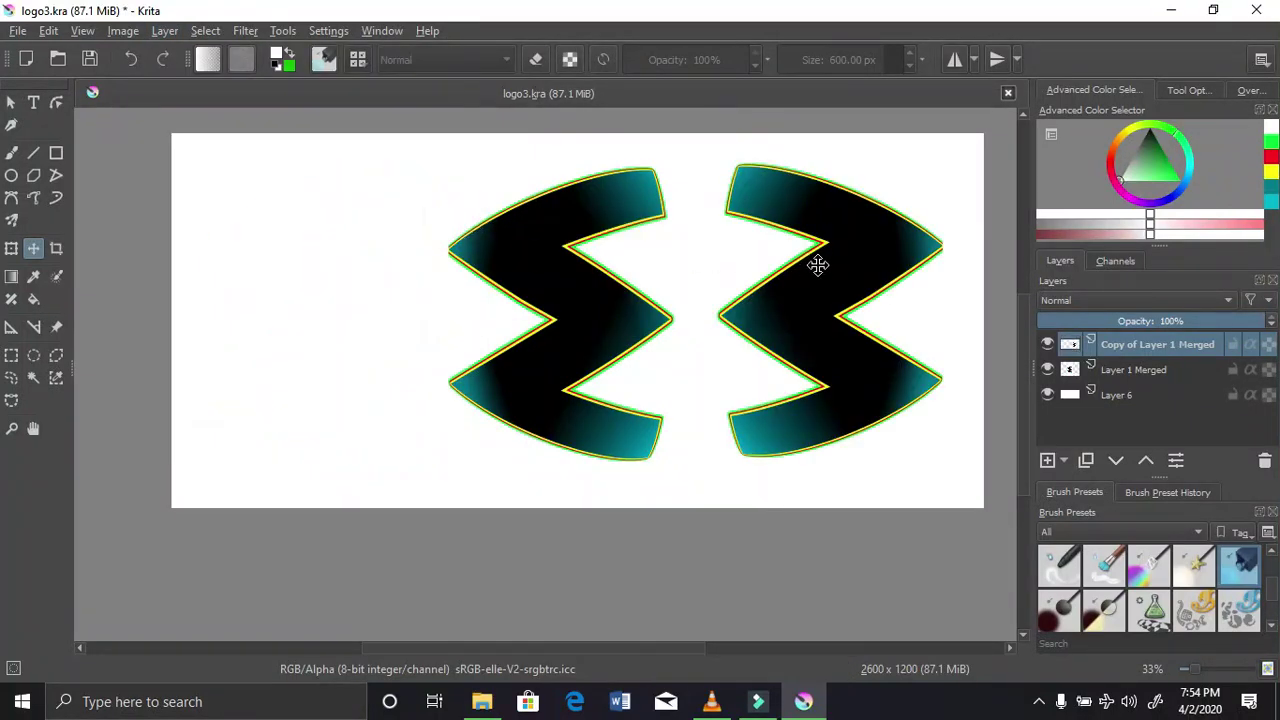
pyautogui.moveTo(816, 263)
pyautogui.mouseDown()
pyautogui.moveTo(800, 265)
pyautogui.moveTo(813, 263)
pyautogui.mouseUp()
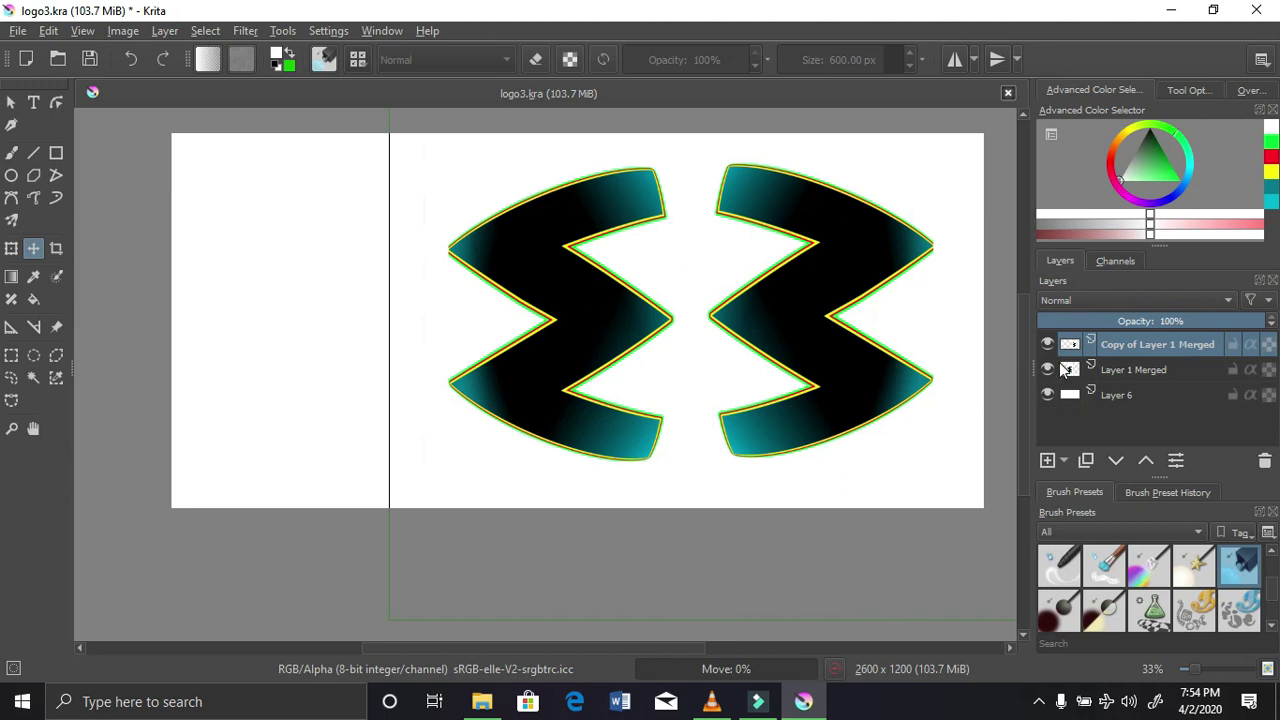
# Hide the mirrored copy layer and merge Layer 1 Merged down into Layer 6
pyautogui.click(1048, 344)
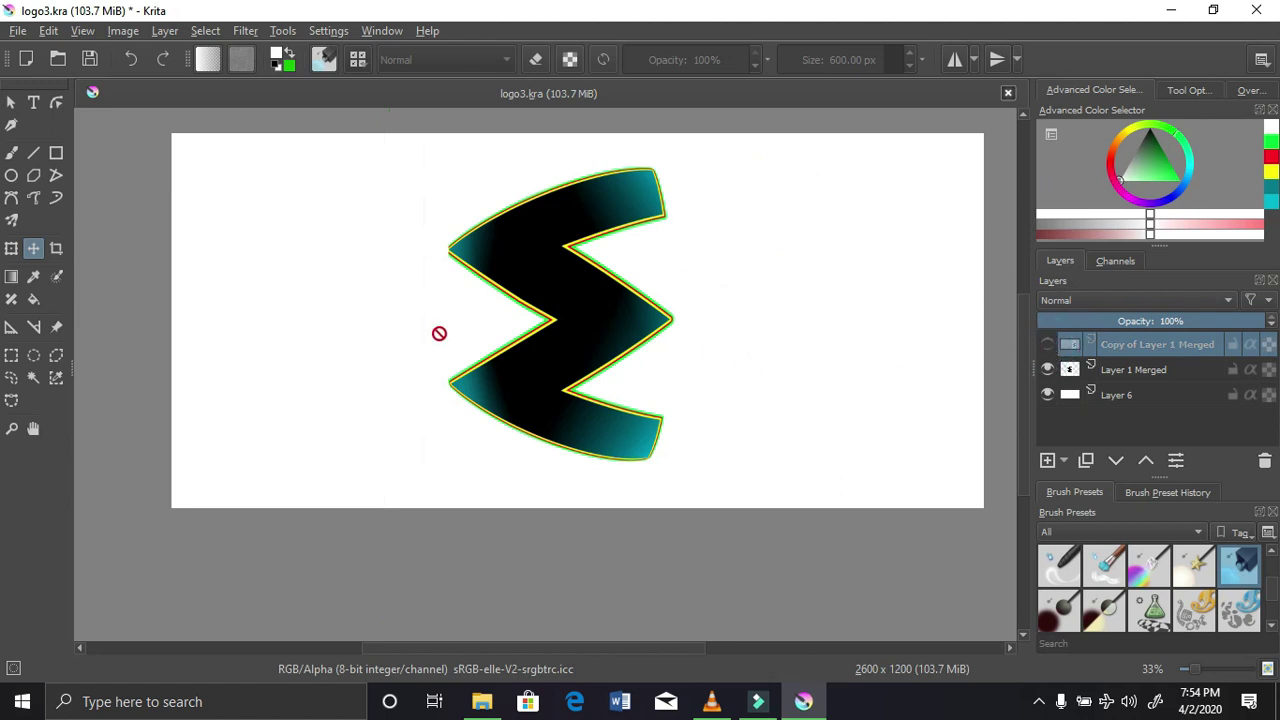
pyautogui.click(1117, 374)
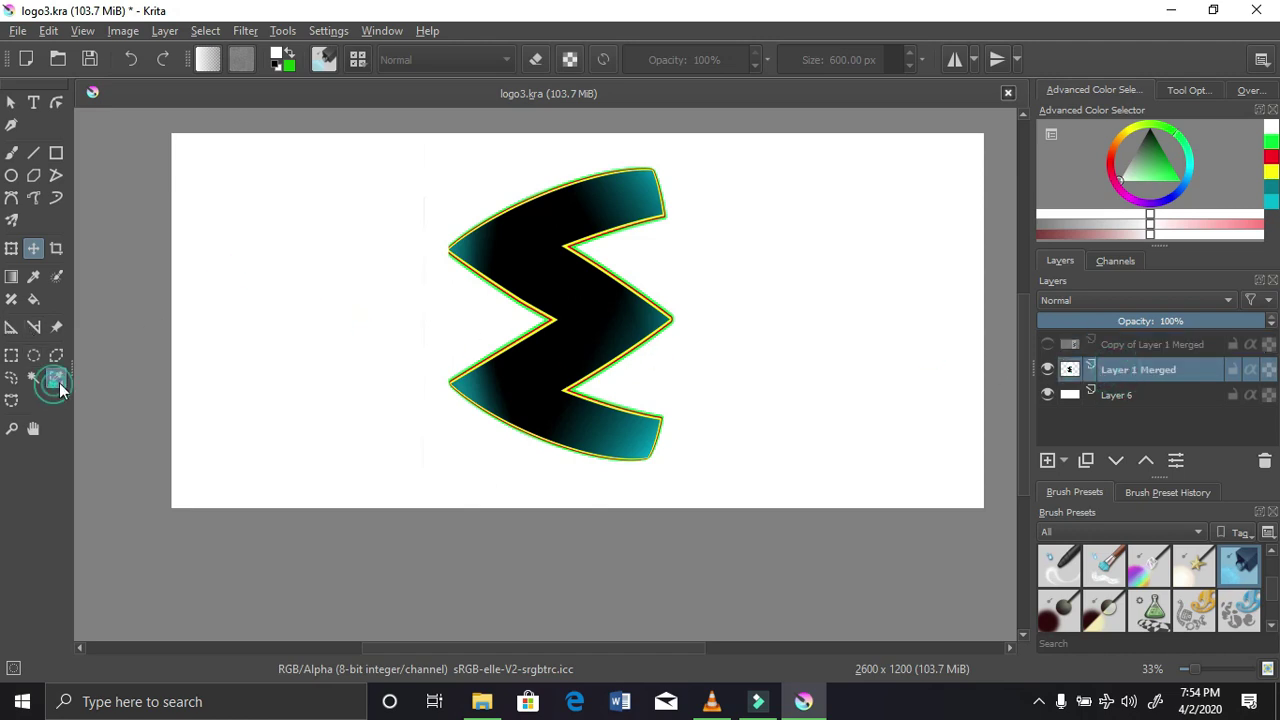
pyautogui.click(56, 377)
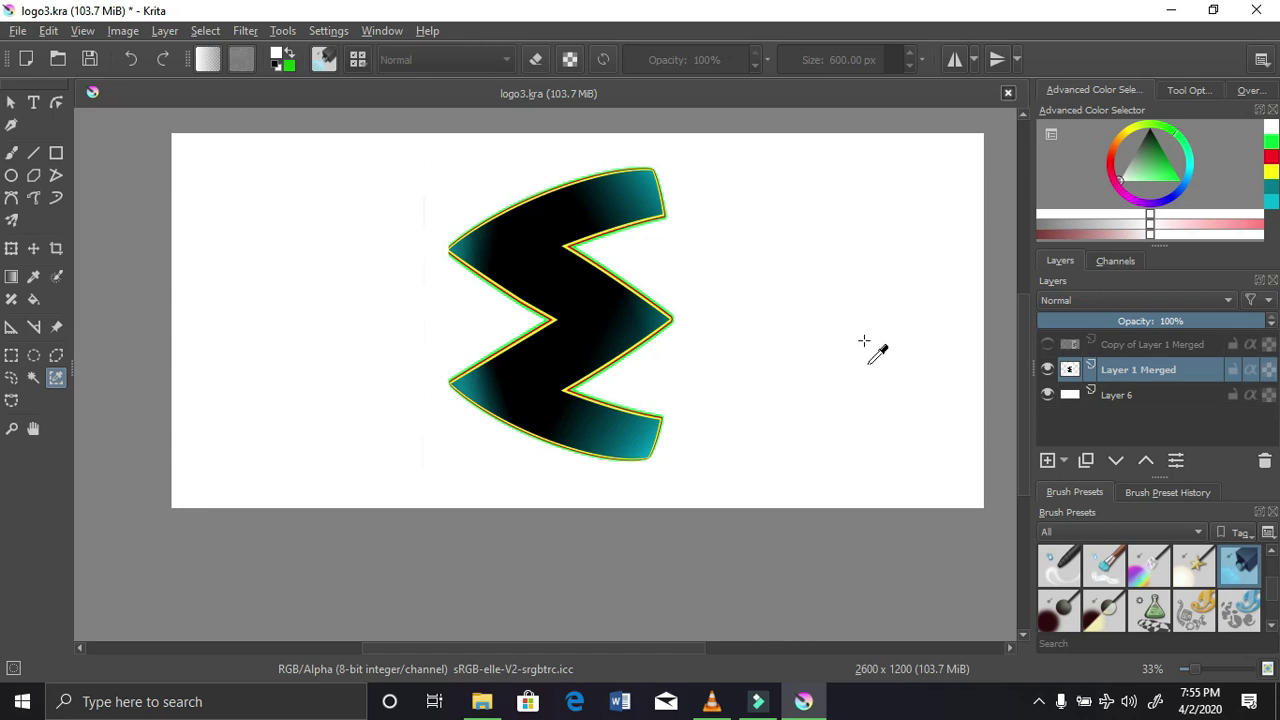
pyautogui.hotkey('ctrl', 'e')
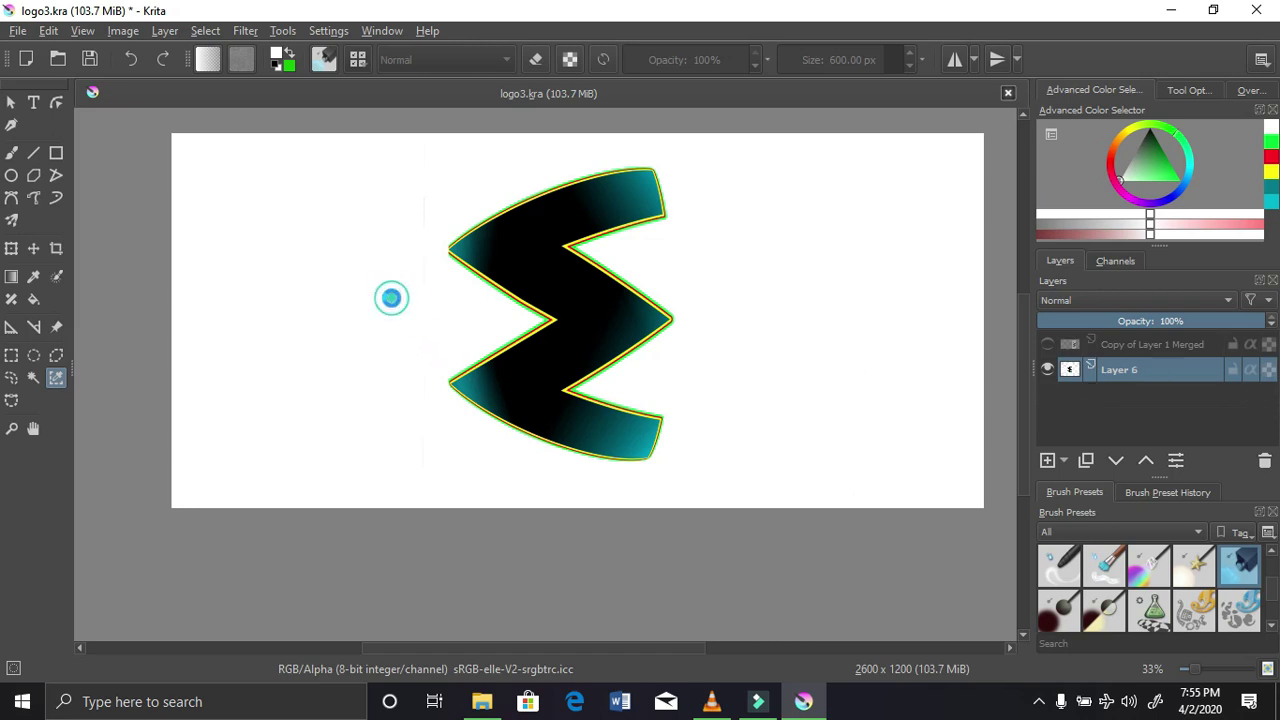
# Remove the white background around the zigzag by selecting its colour, cutting it to a new layer and deleting that layer
pyautogui.click(392, 298)
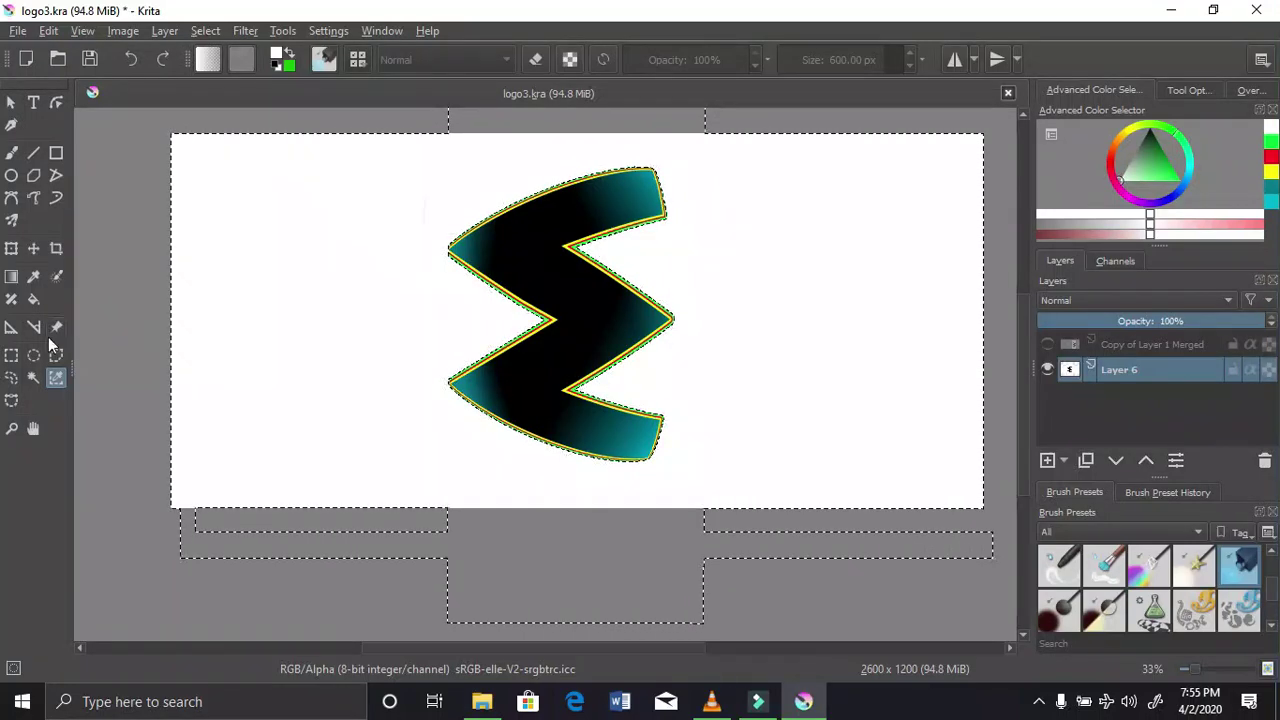
pyautogui.rightClick(268, 277)
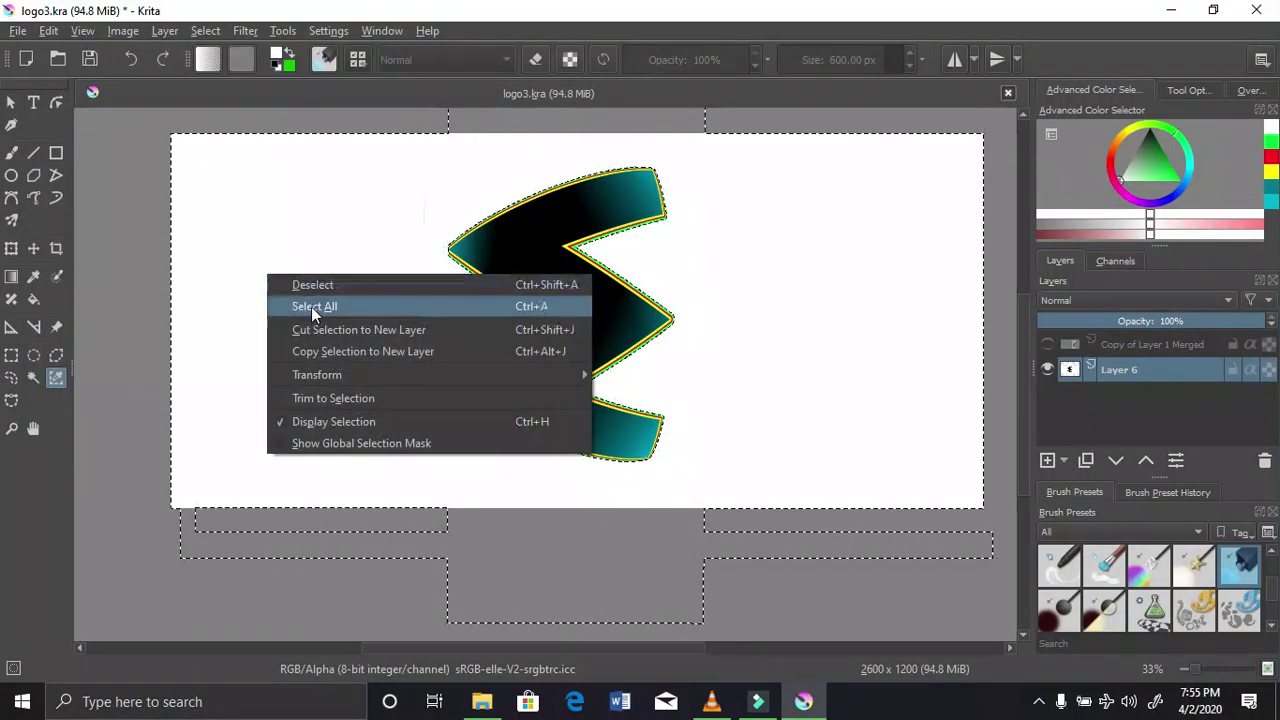
pyautogui.click(331, 330)
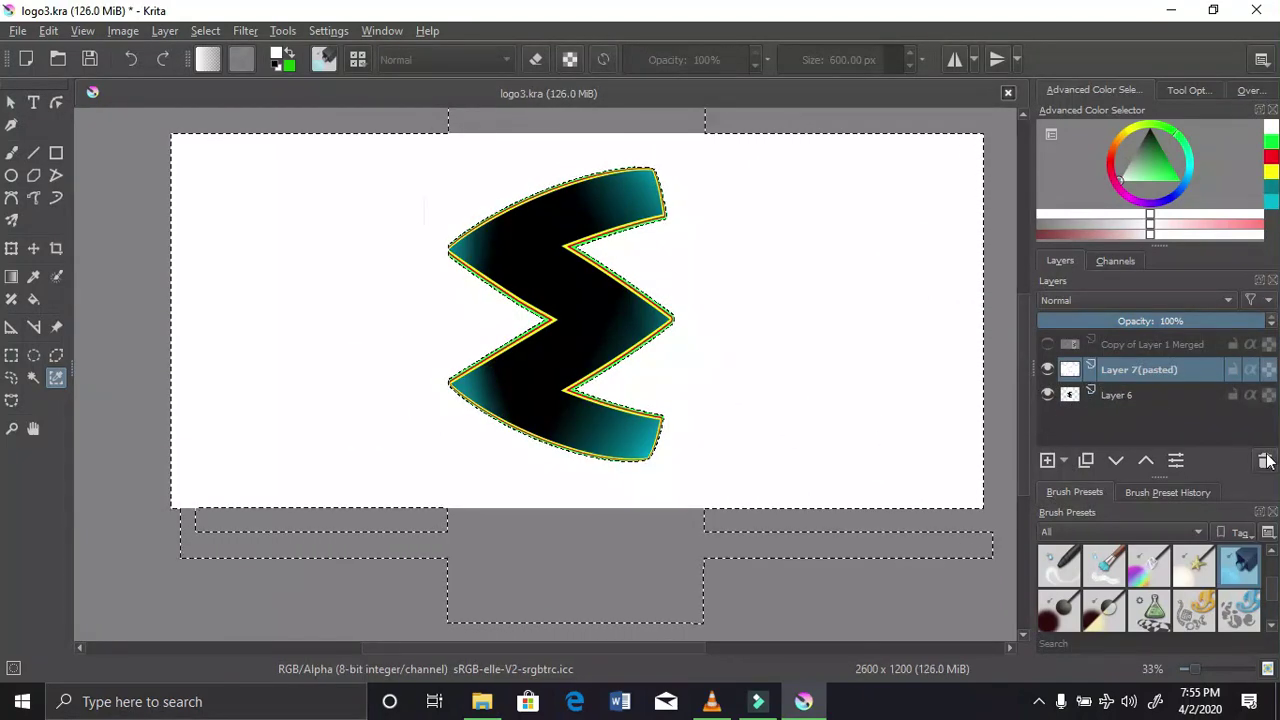
pyautogui.click(1264, 460)
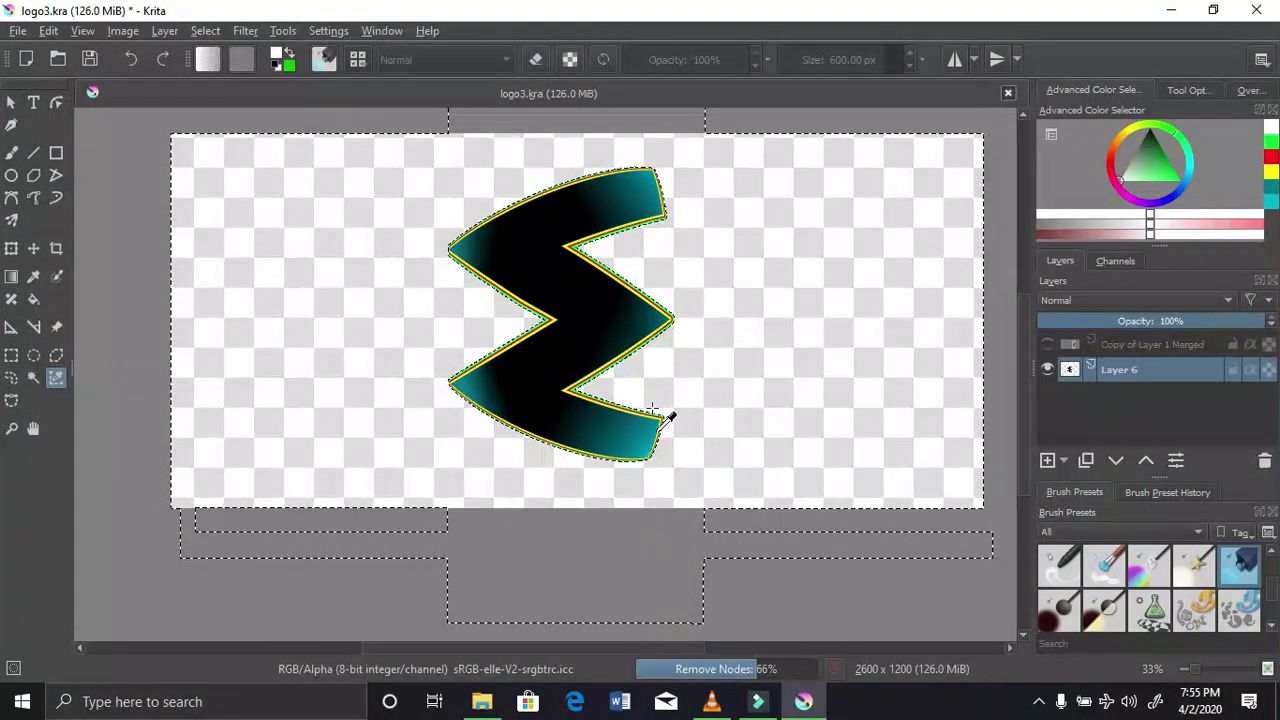
# Delete the hidden Copy of Layer 1 Merged layer and select the entire canvas
pyautogui.click(1106, 348)
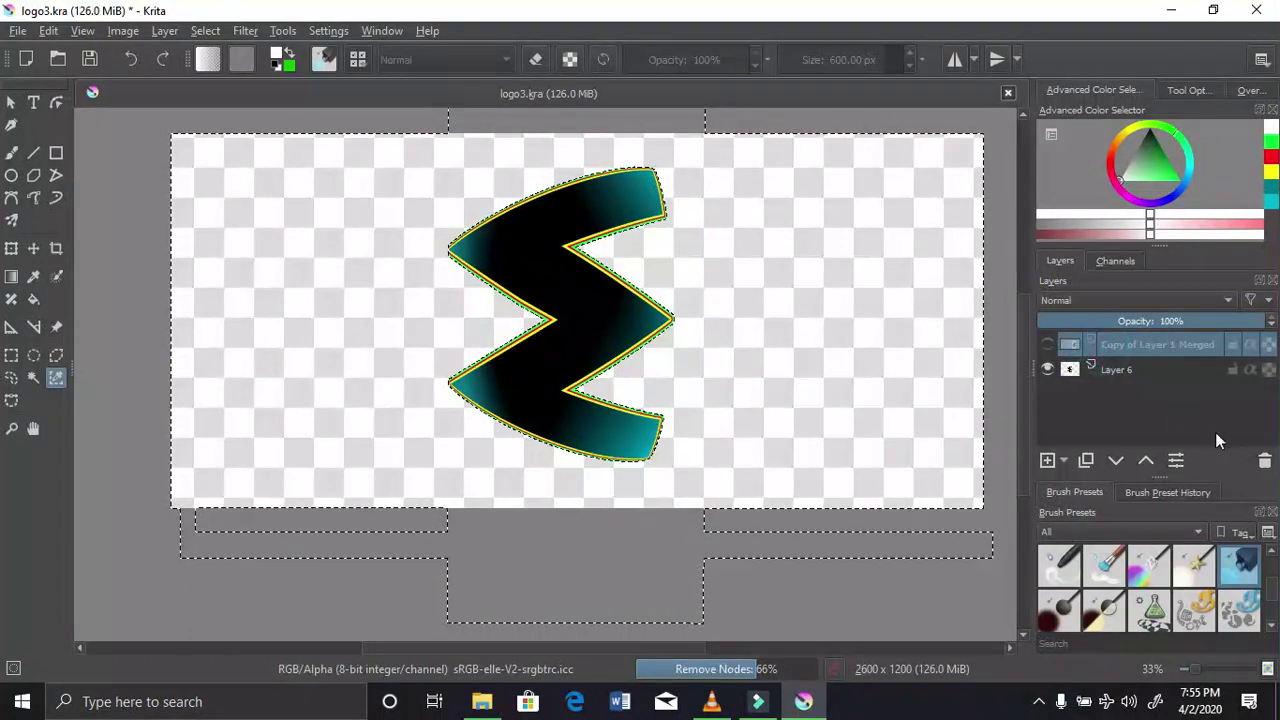
pyautogui.click(1264, 461)
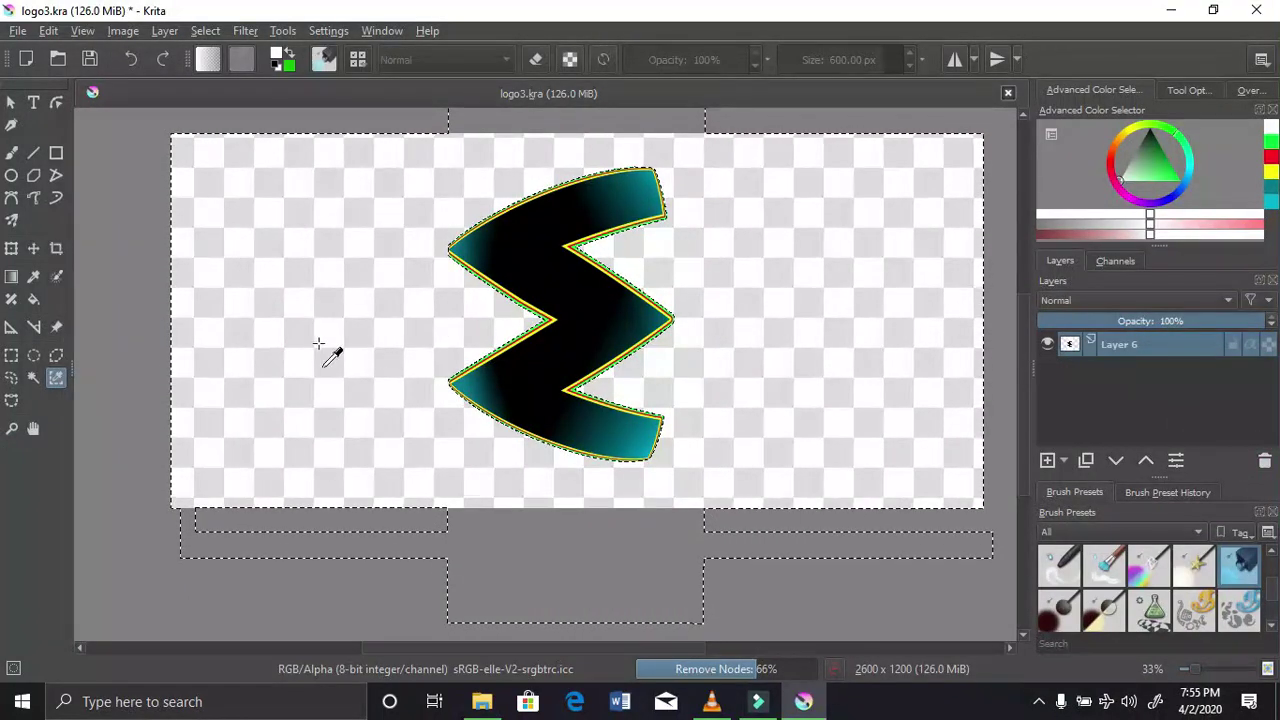
pyautogui.rightClick(230, 340)
pyautogui.click(288, 368)
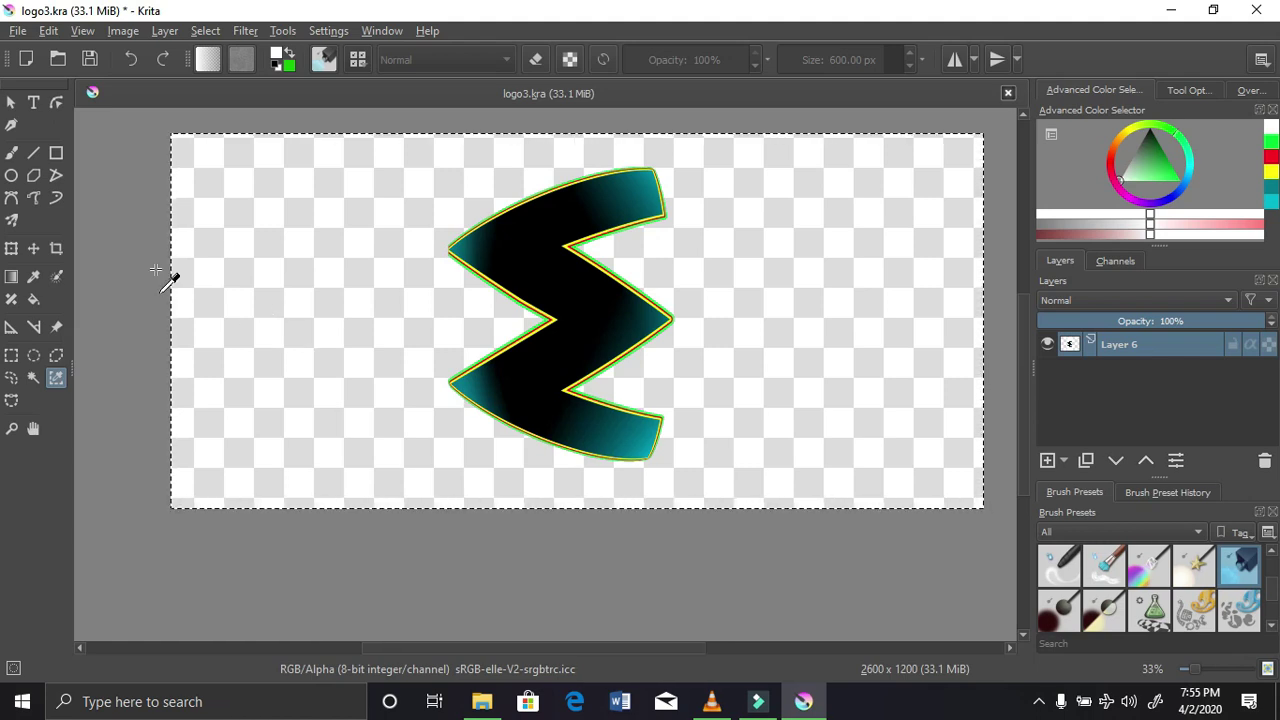
# Duplicate Layer 6, which holds the zigzag shape on transparency
pyautogui.click(12, 357)
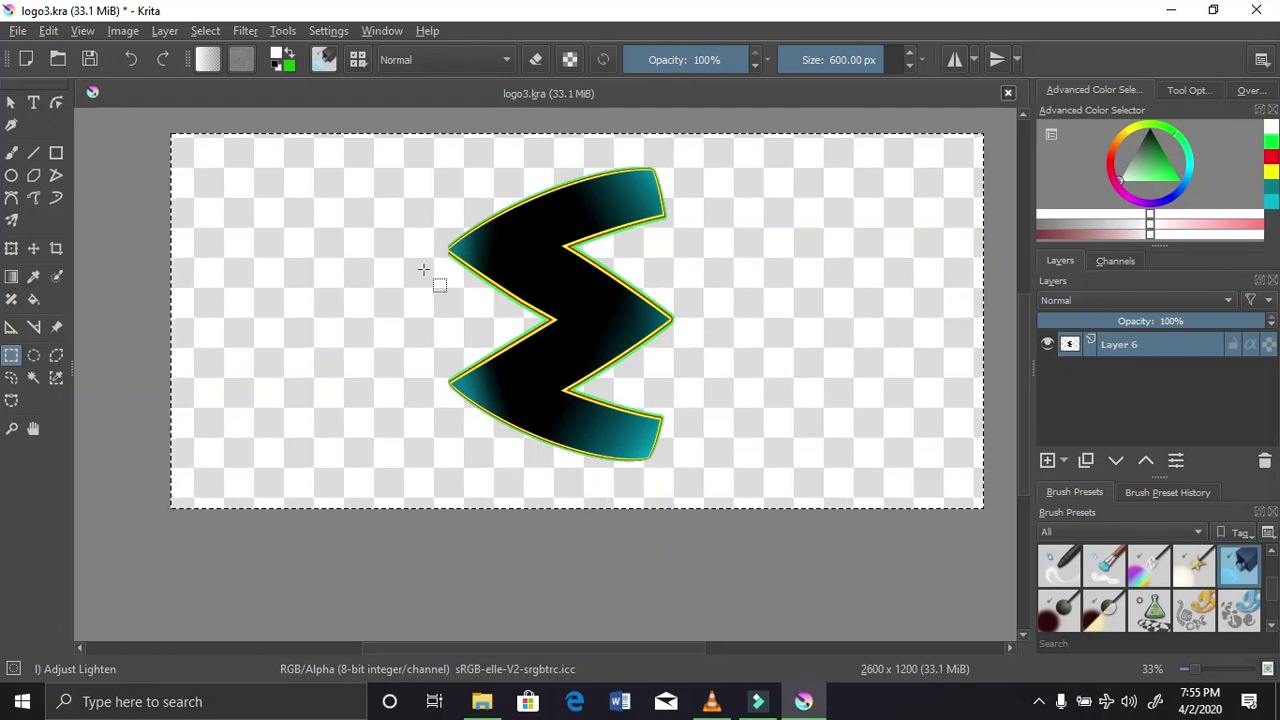
pyautogui.rightClick(1220, 347)
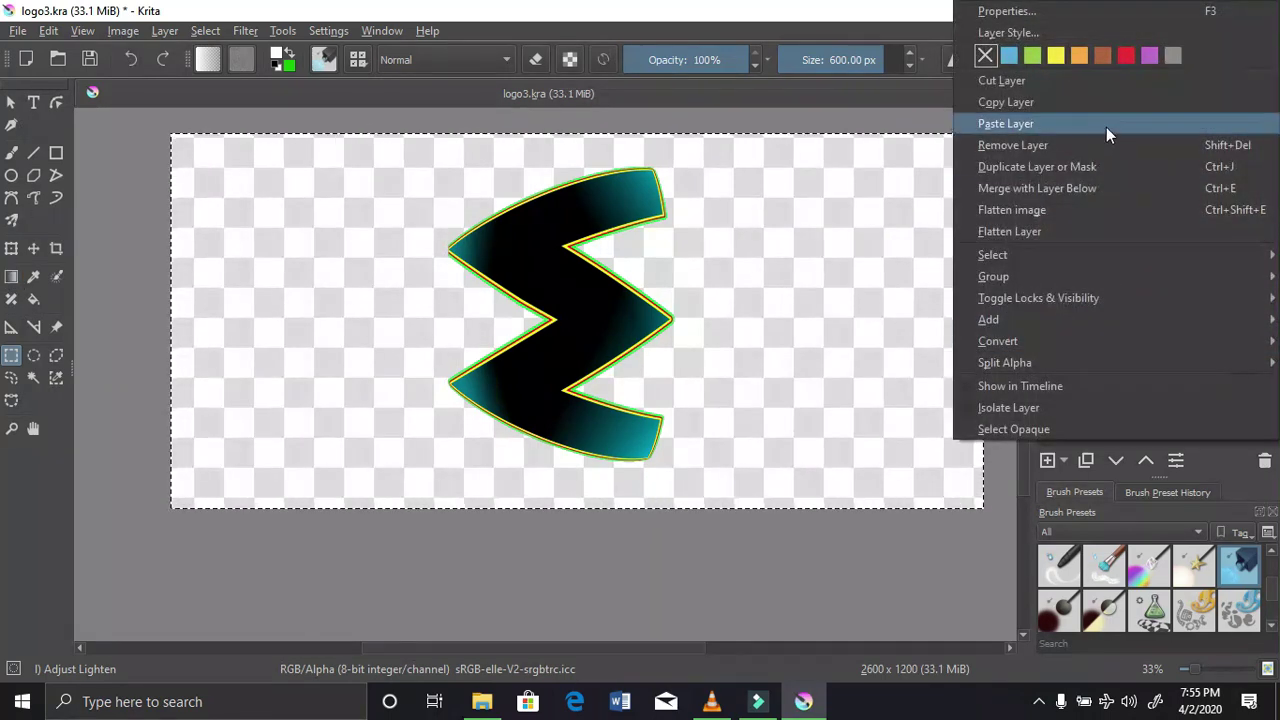
pyautogui.click(1090, 162)
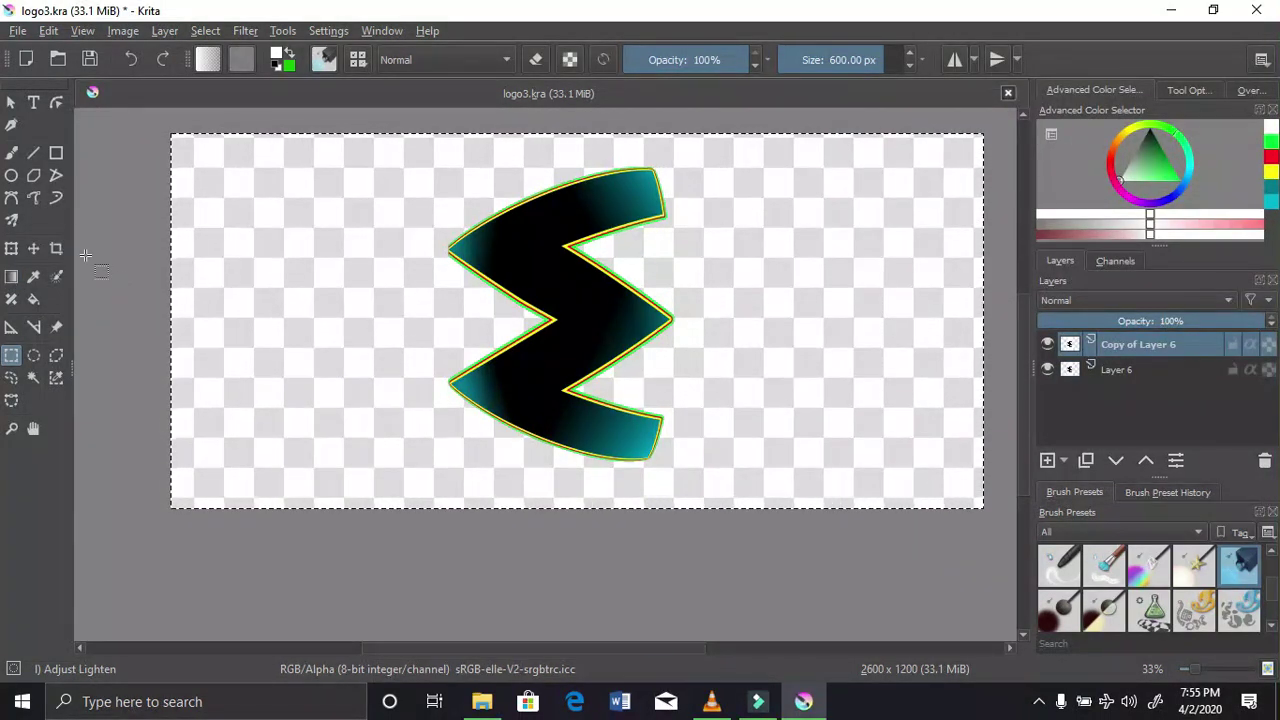
# Try offsetting the duplicated zigzag slightly to the right so it overlaps the original, and merge it into Layer 6
pyautogui.click(33, 248)
pyautogui.moveTo(523, 382)
pyautogui.mouseDown()
pyautogui.moveTo(586, 366)
pyautogui.moveTo(500, 371)
pyautogui.moveTo(522, 367)
pyautogui.mouseUp()
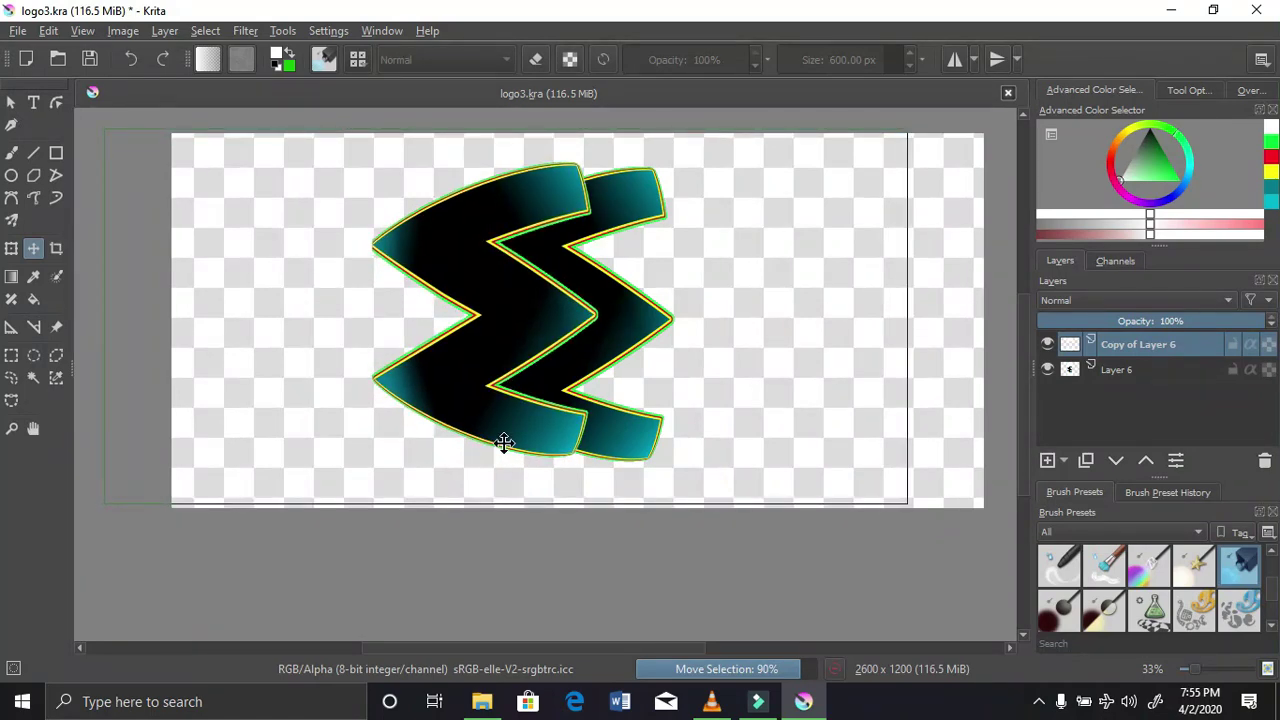
pyautogui.moveTo(501, 396); pyautogui.dragTo(712, 396)
pyautogui.moveTo(707, 390); pyautogui.dragTo(663, 400)
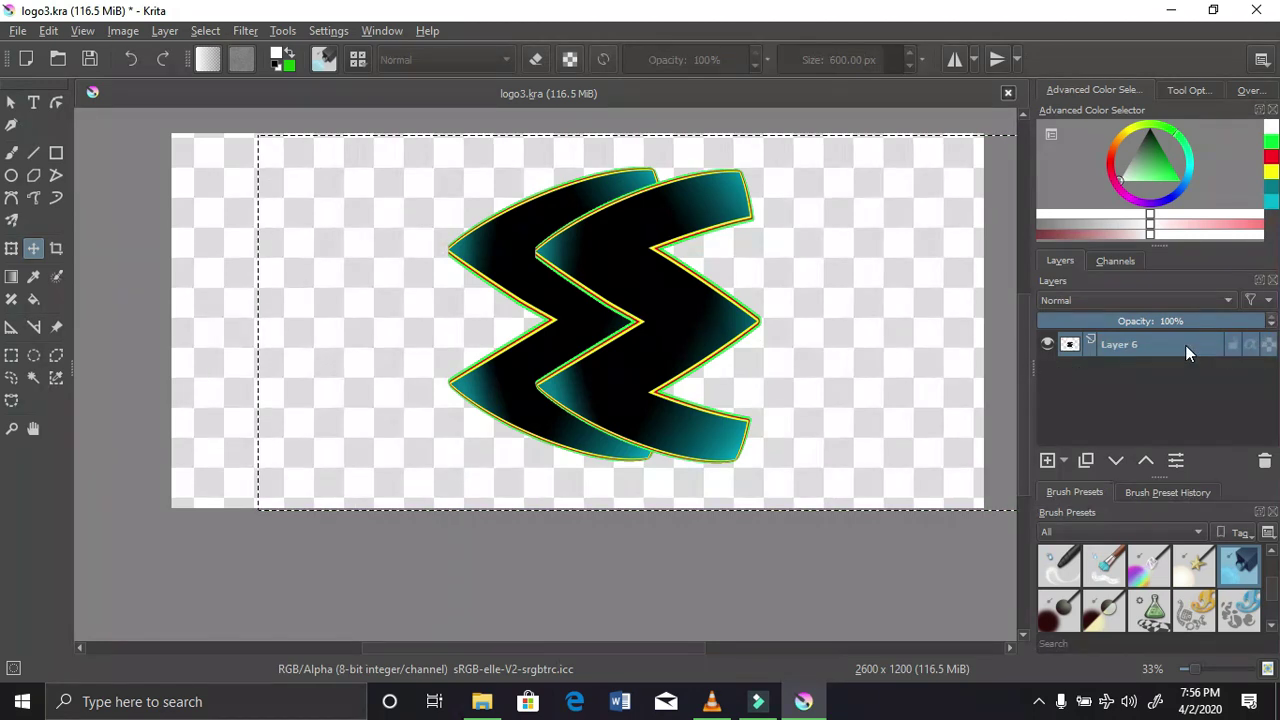
# Duplicate the layer with the two overlapping zigzags and move the copy to the left of the originals
pyautogui.rightClick(1185, 345)
pyautogui.click(1163, 188)
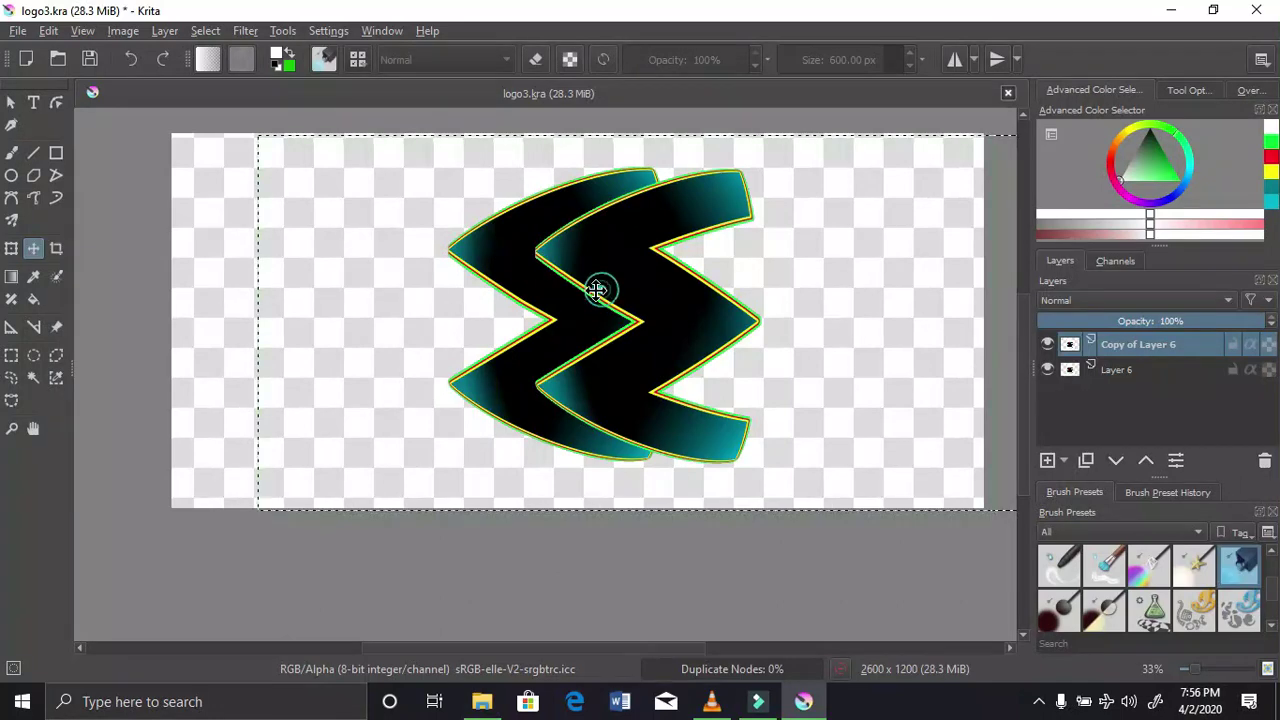
pyautogui.moveTo(597, 286); pyautogui.dragTo(412, 288)
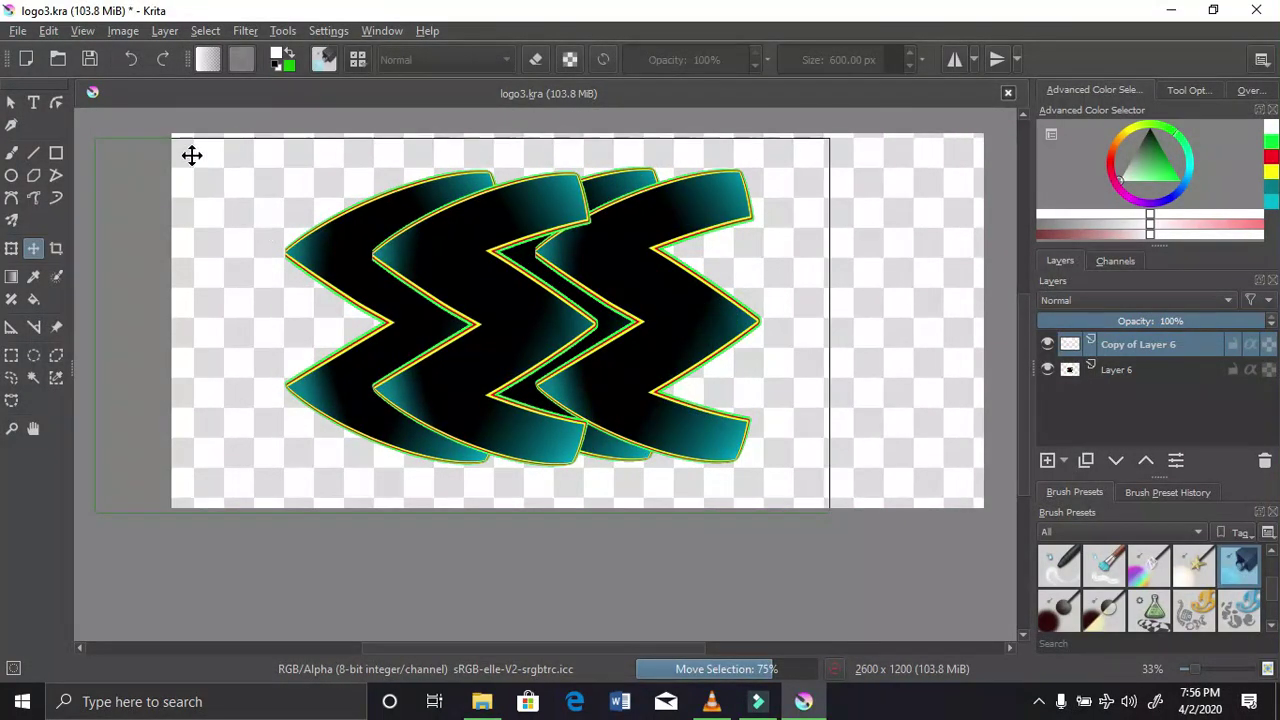
# Mirror the copied zigzag pair horizontally and move it right to face the original pair
pyautogui.click(123, 31)
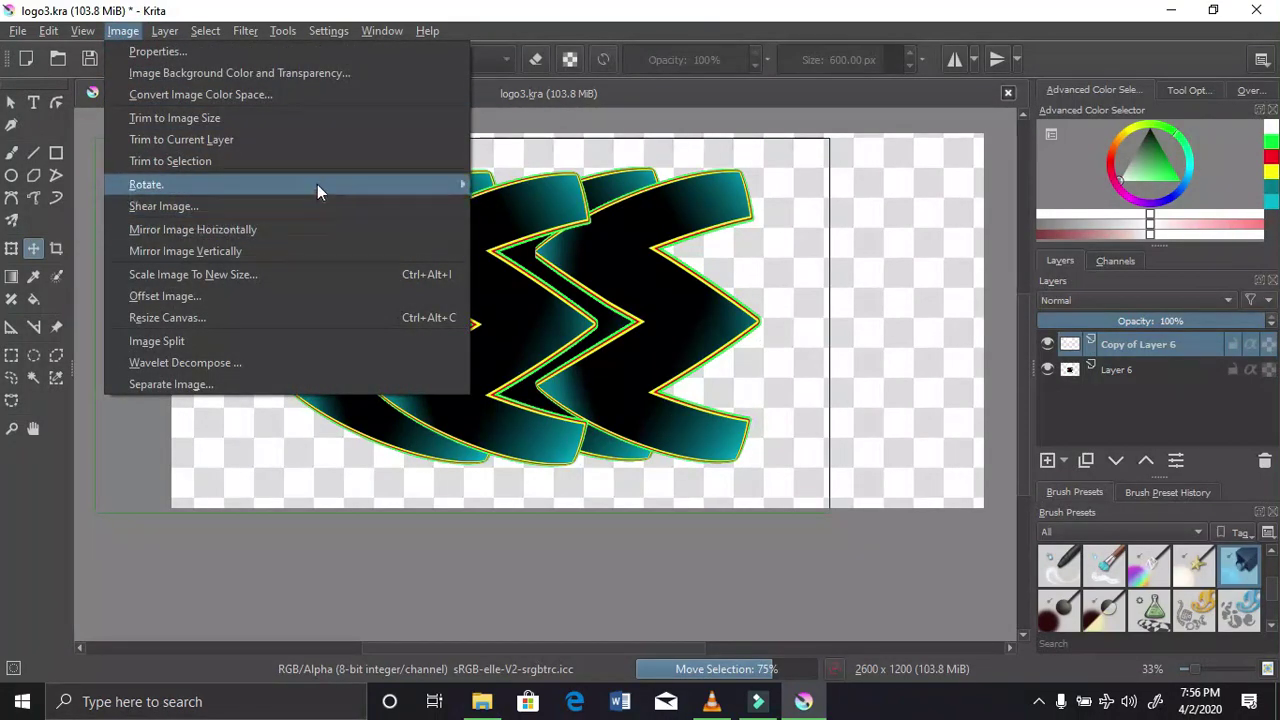
pyautogui.moveTo(320, 185)
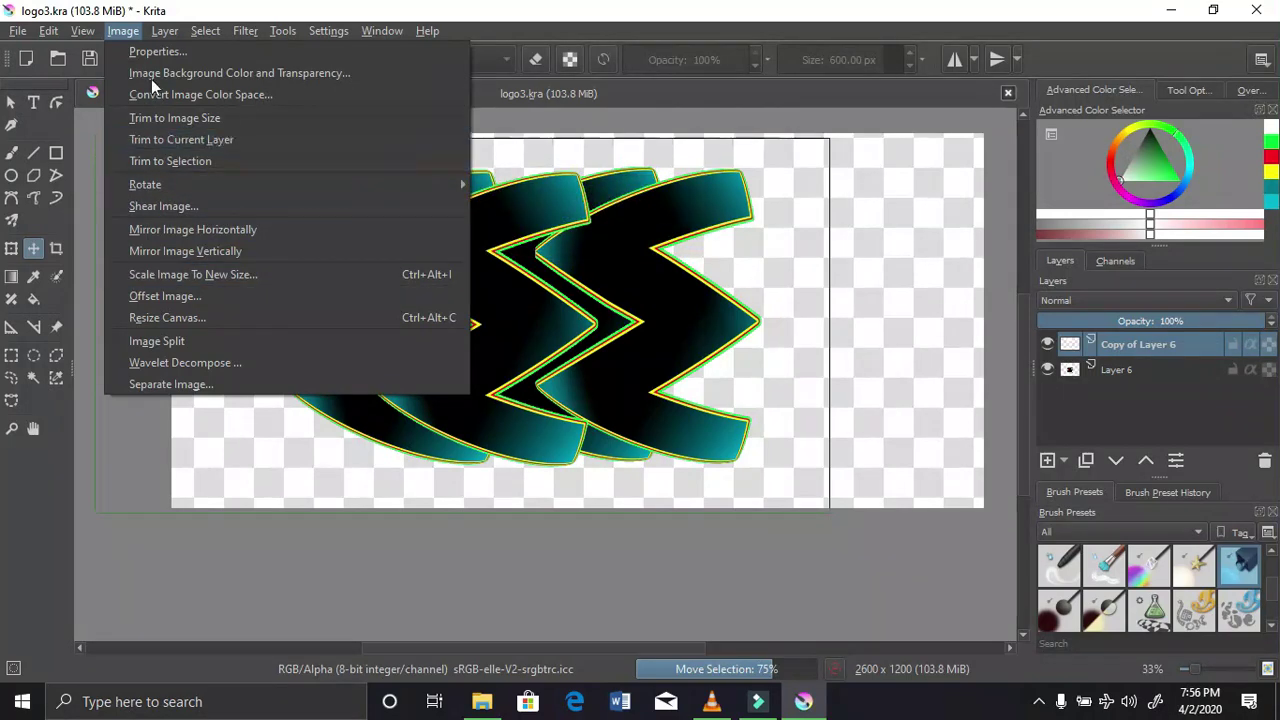
pyautogui.moveTo(173, 32)
pyautogui.moveTo(306, 227)
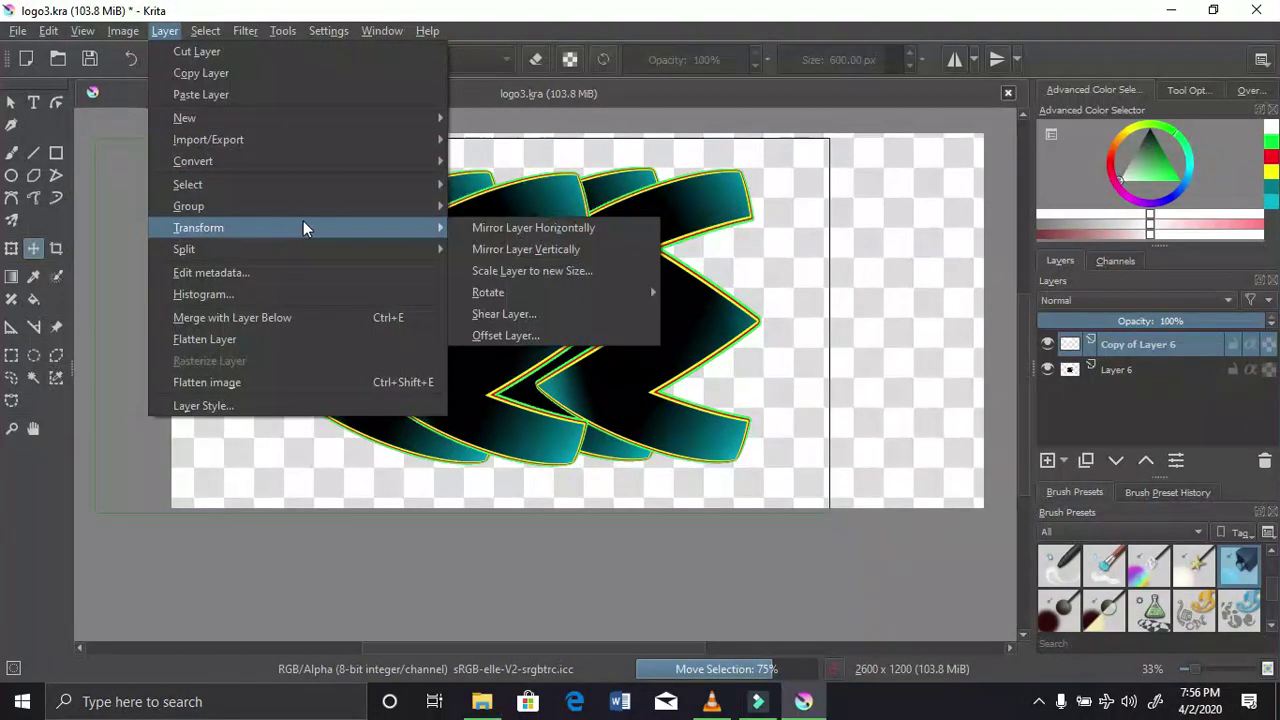
pyautogui.click(619, 228)
pyautogui.moveTo(674, 297); pyautogui.dragTo(768, 300)
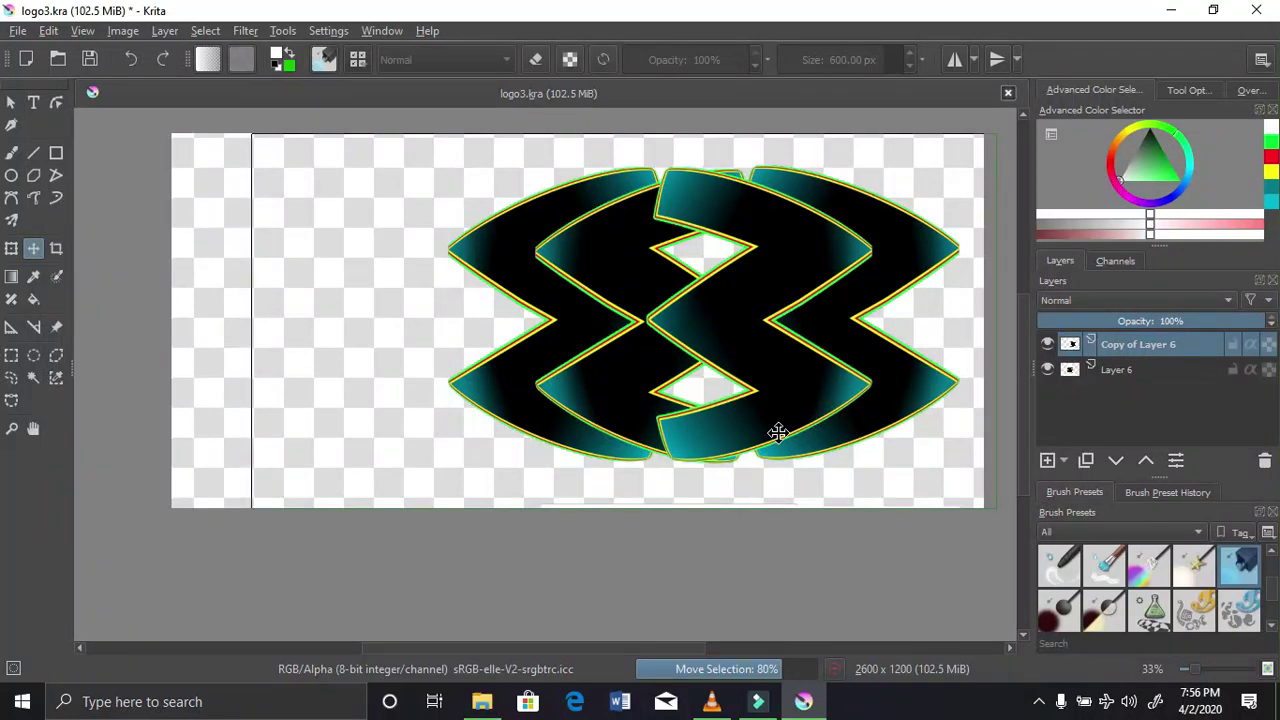
# Undo the moves, mirroring and merging of the copies, back to the freshly duplicated single zigzag
pyautogui.hotkey('ctrl', 'z')
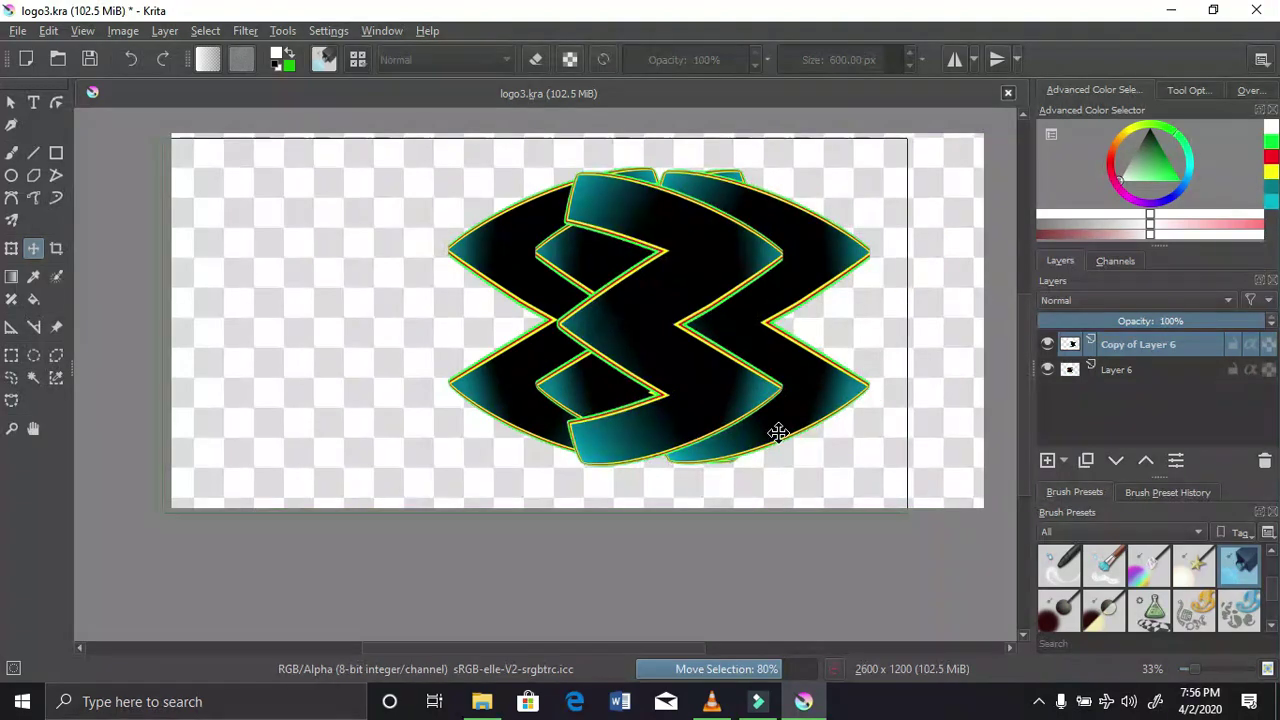
pyautogui.hotkey('ctrl', 'z')
pyautogui.hotkey('ctrl', 'z')
pyautogui.hotkey('ctrl', 'z')
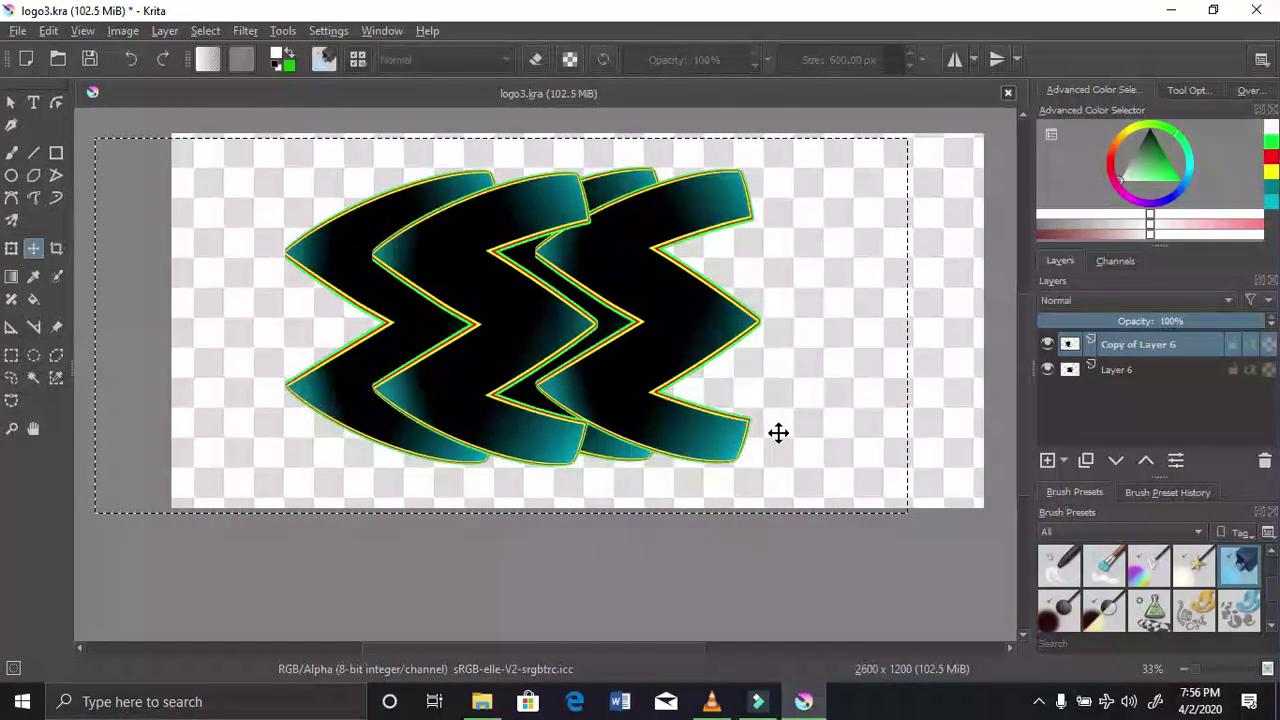
pyautogui.hotkey('ctrl', 'j')
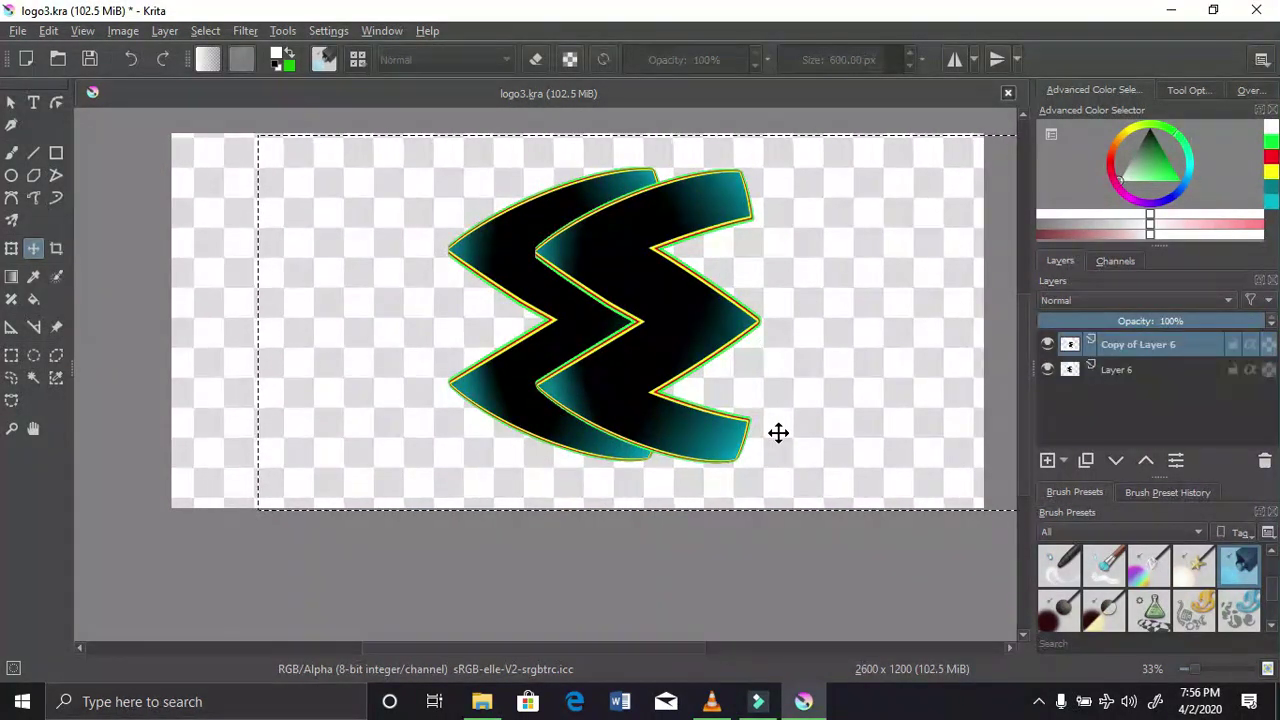
pyautogui.hotkey('ctrl', 'z')
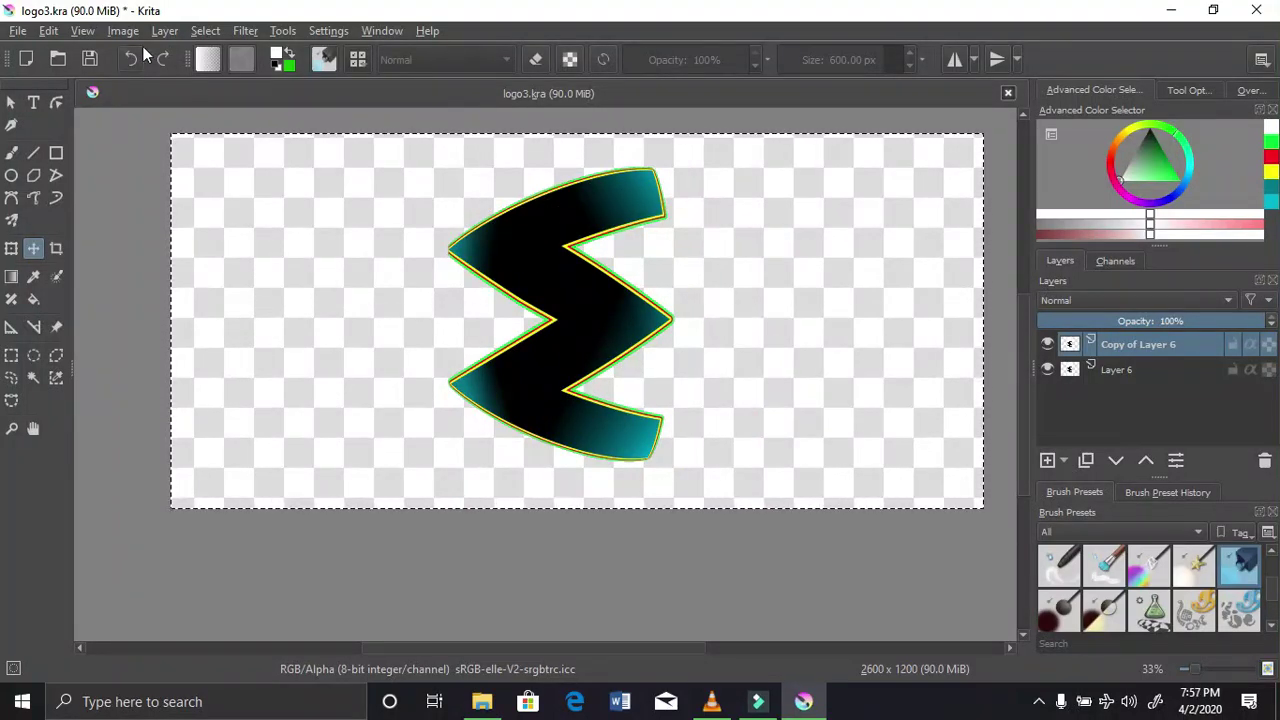
# Mirror the Copy of Layer 6 layer horizontally
pyautogui.click(219, 31)
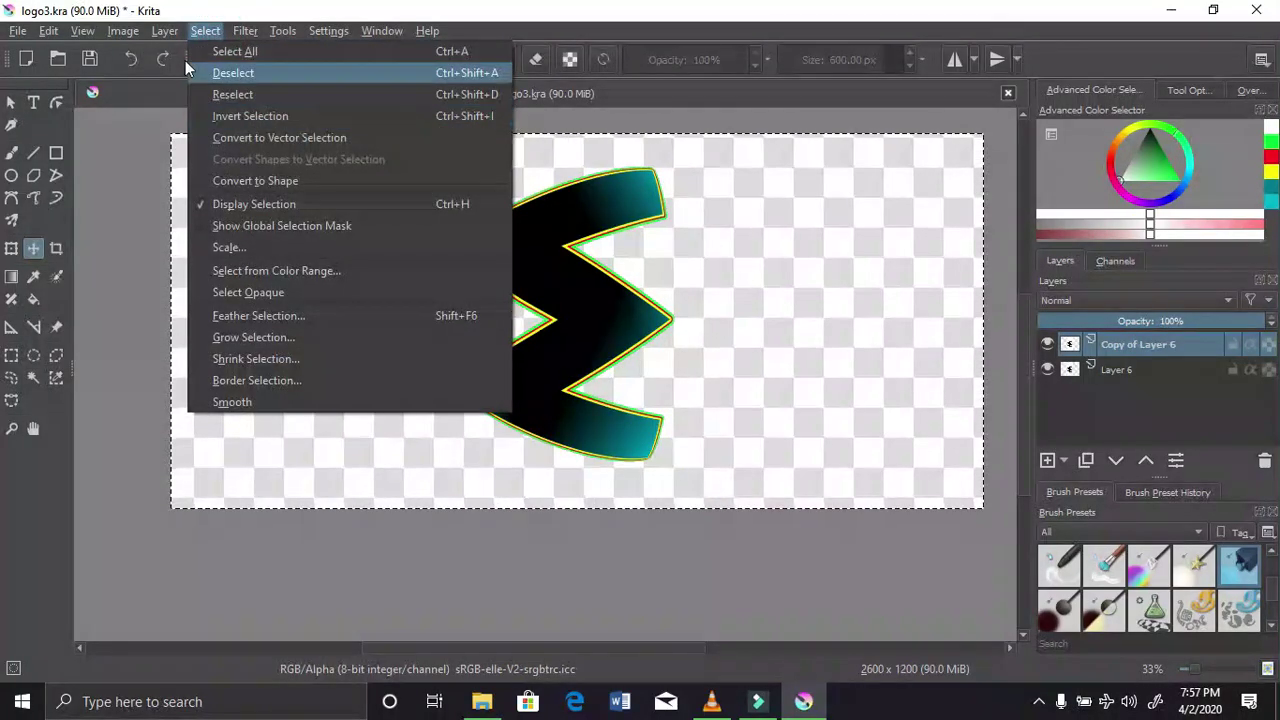
pyautogui.moveTo(154, 32)
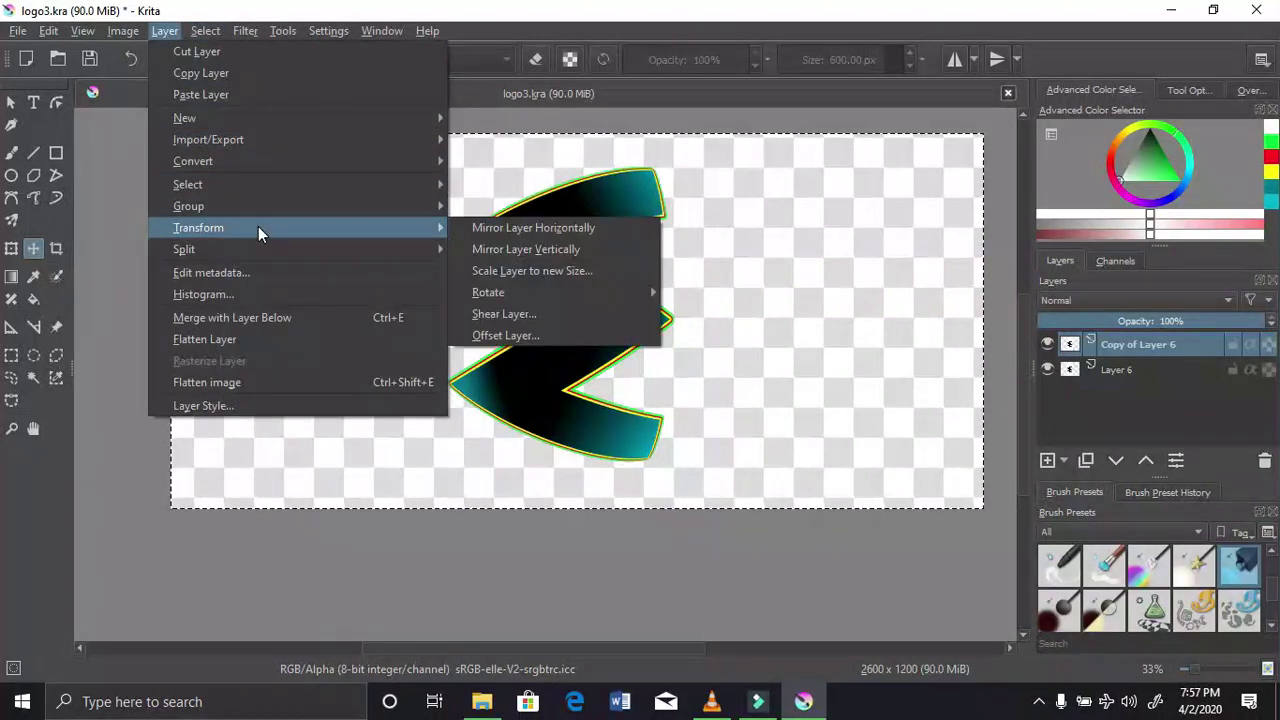
pyautogui.click(470, 231)
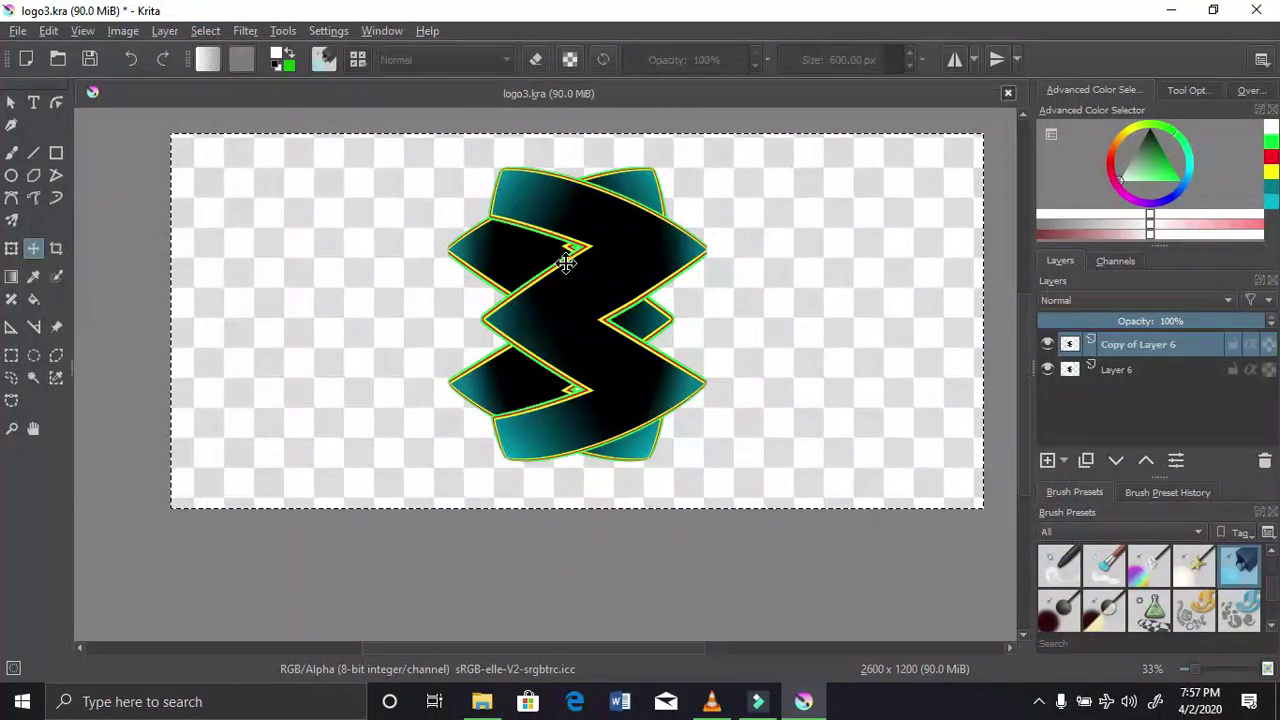
# Move the mirrored copy right over the original zigzag, and delete the Copy of Layer 6 layer
pyautogui.moveTo(531, 304); pyautogui.dragTo(649, 302)
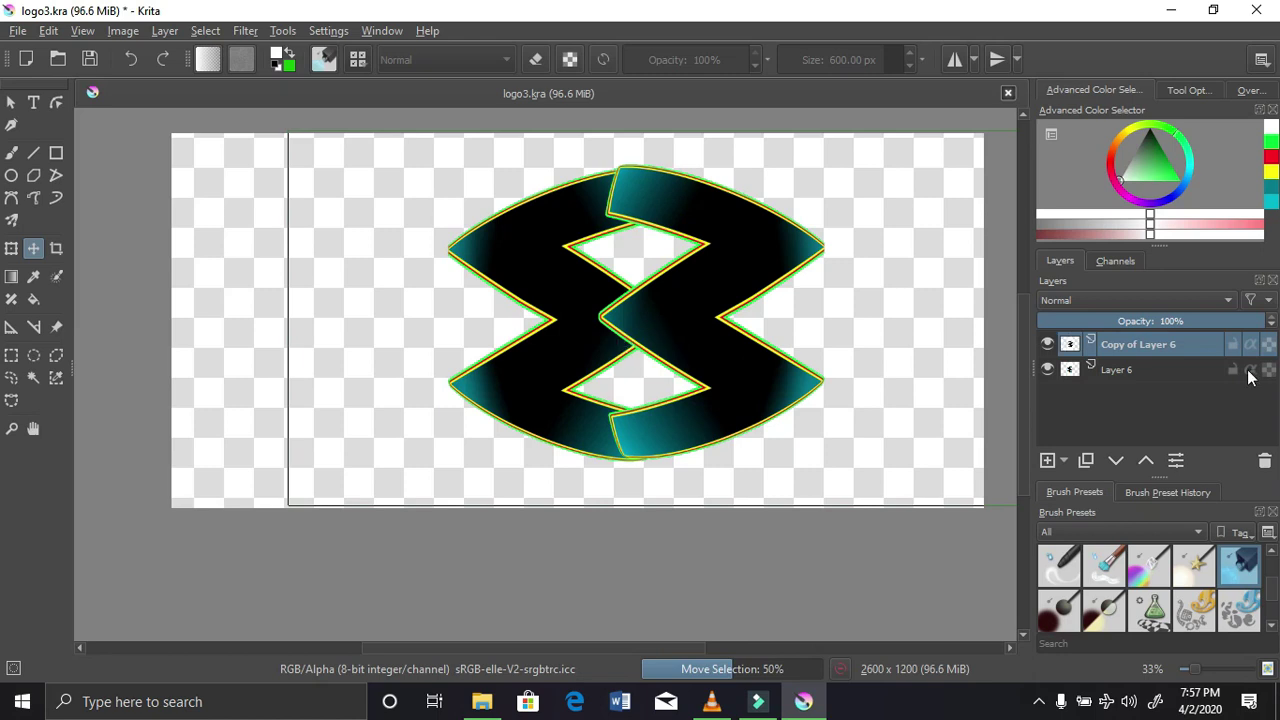
pyautogui.click(1264, 460)
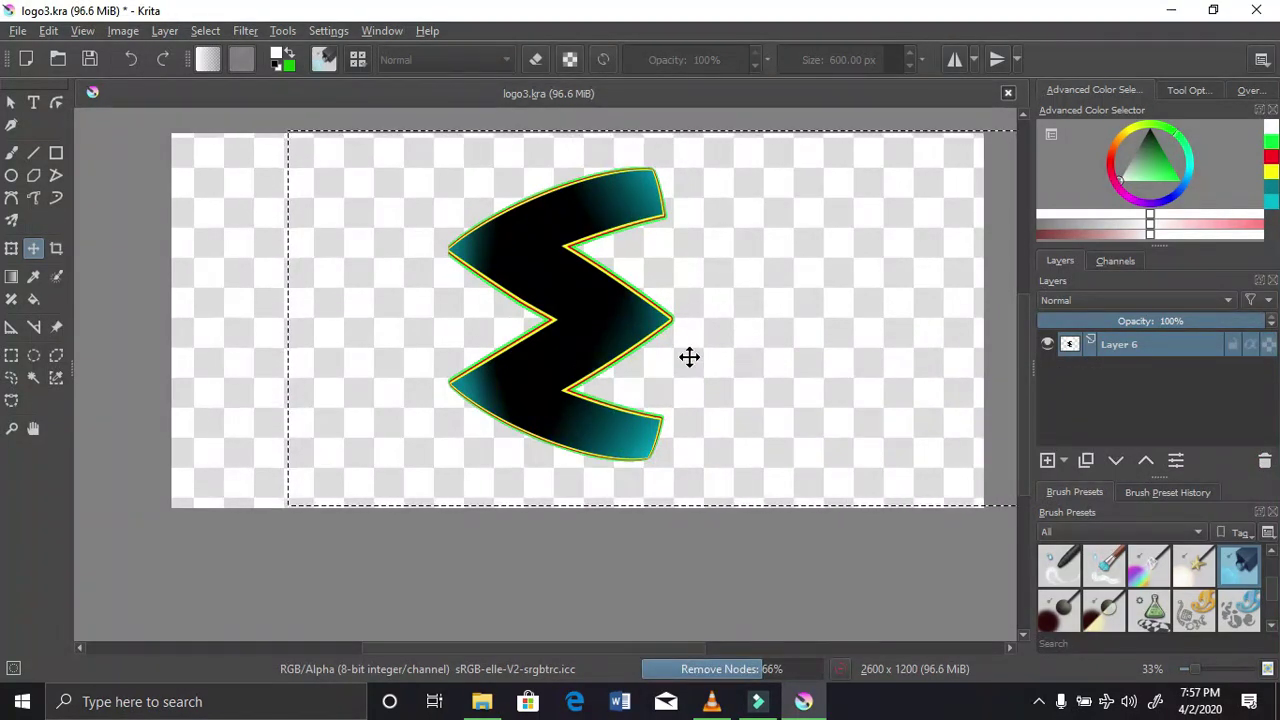
pyautogui.scroll(1, 523, 350)
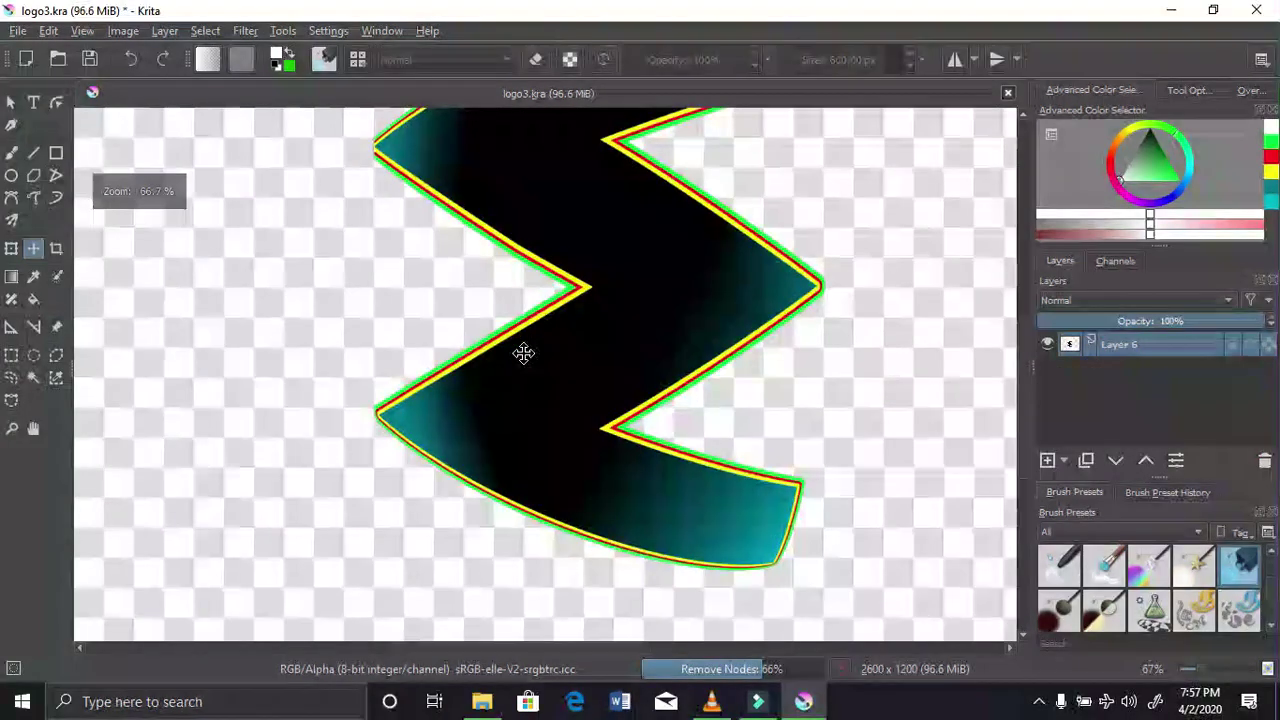
pyautogui.scroll(1, 530, 351)
pyautogui.scroll(-2, 549, 346)
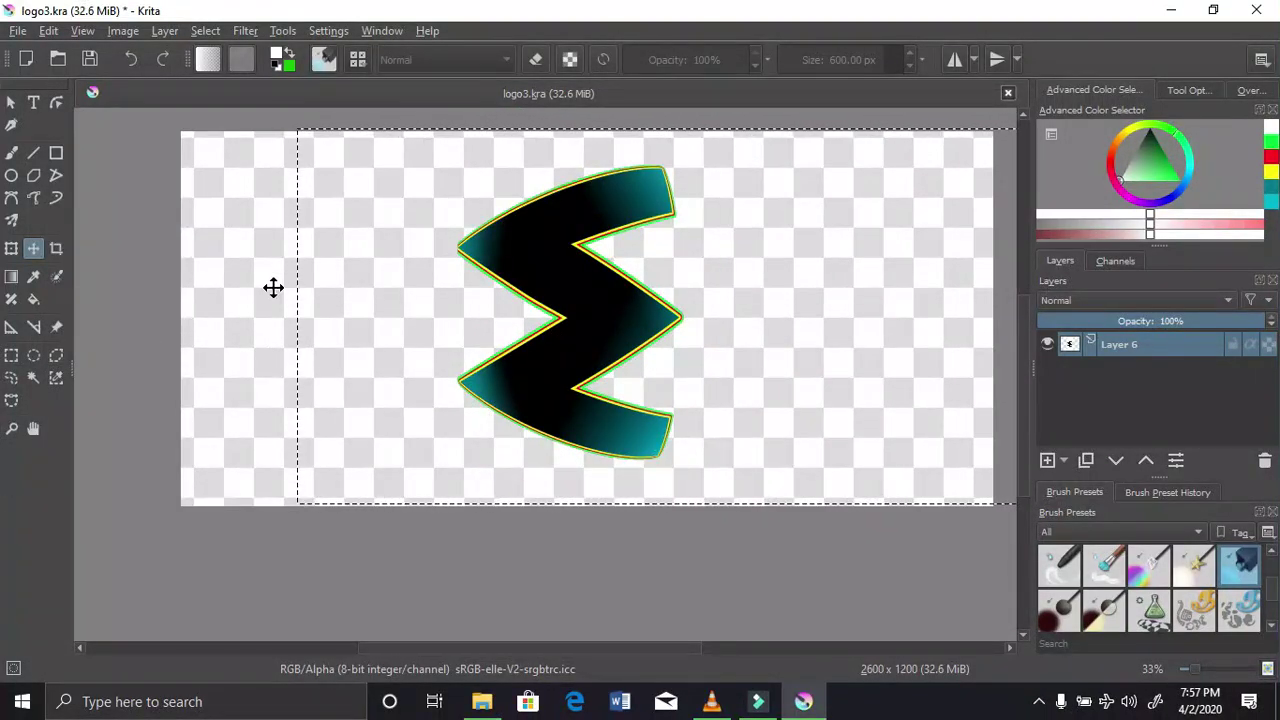
# Save the single zigzag logo as a PNG image named logo3
pyautogui.click(20, 31)
pyautogui.click(74, 140)
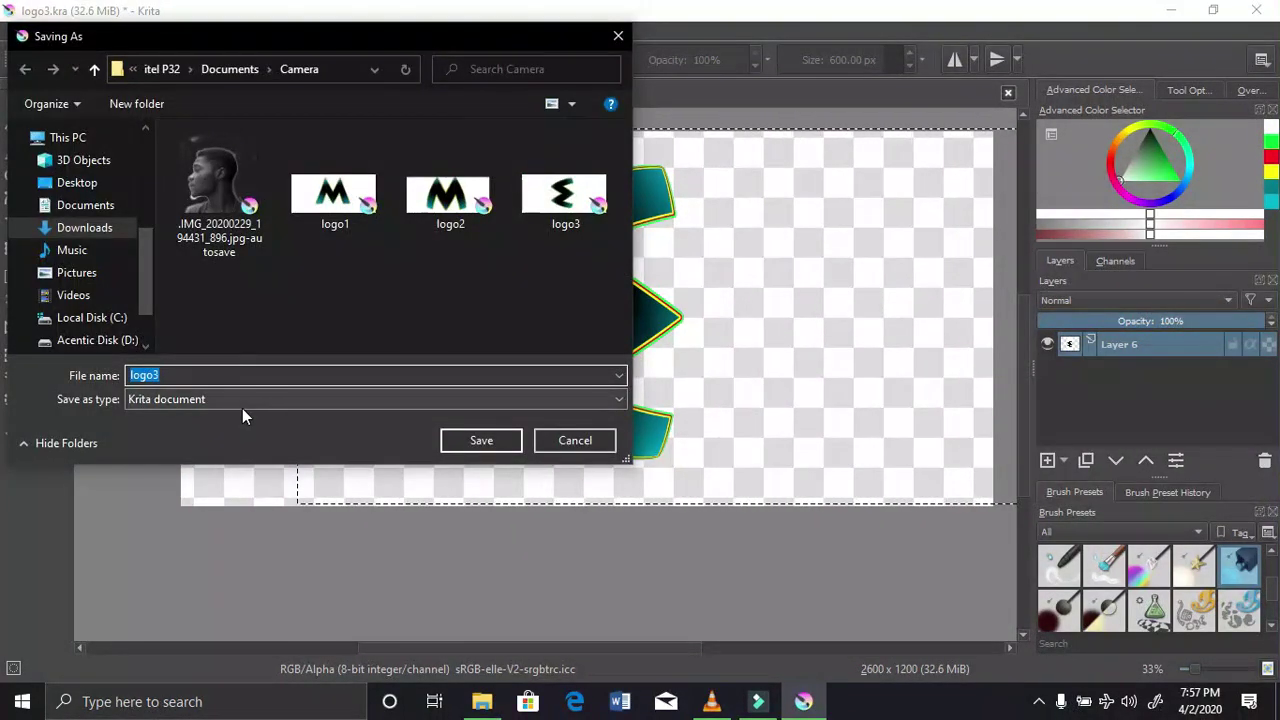
pyautogui.click(242, 404)
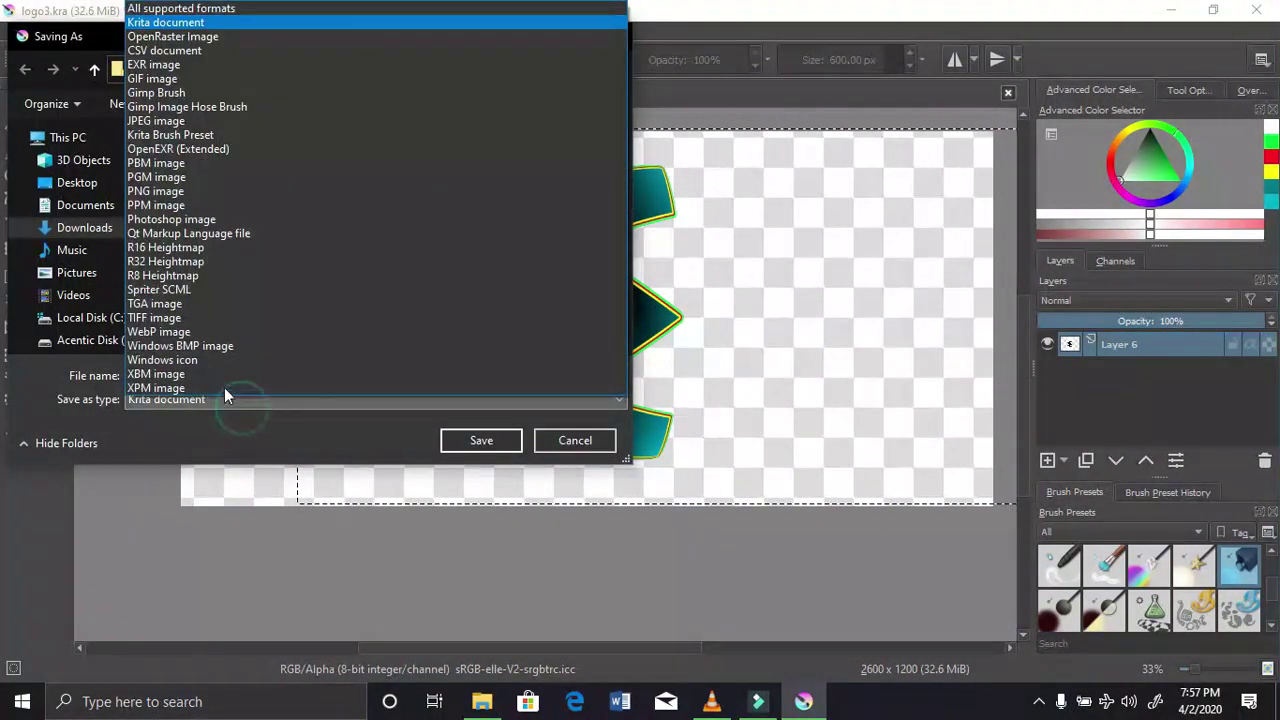
pyautogui.click(240, 191)
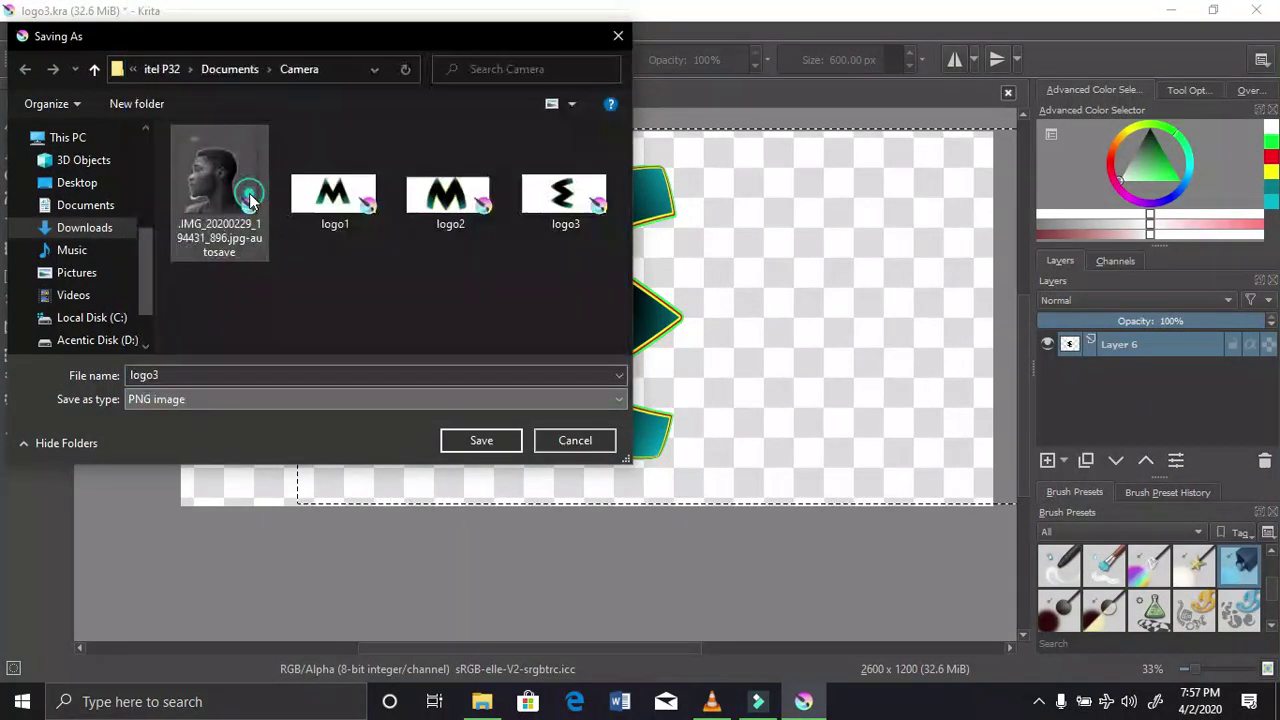
pyautogui.doubleClick(213, 375)
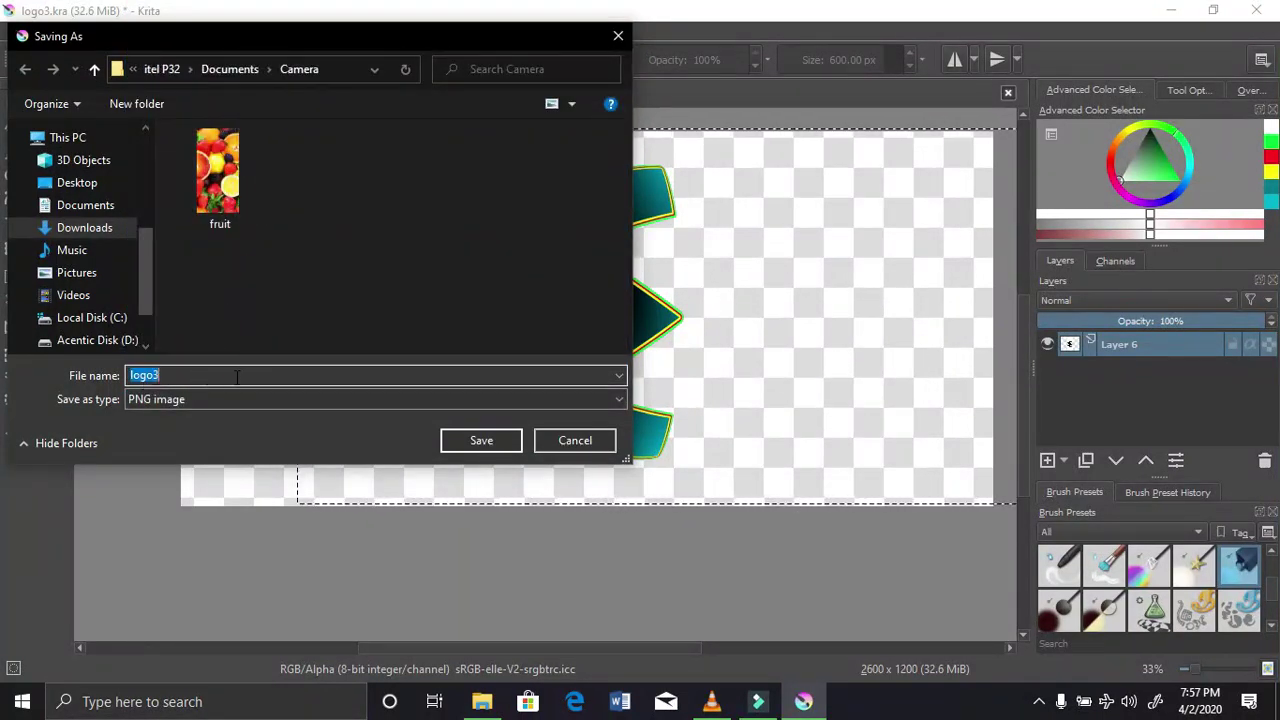
pyautogui.click(479, 438)
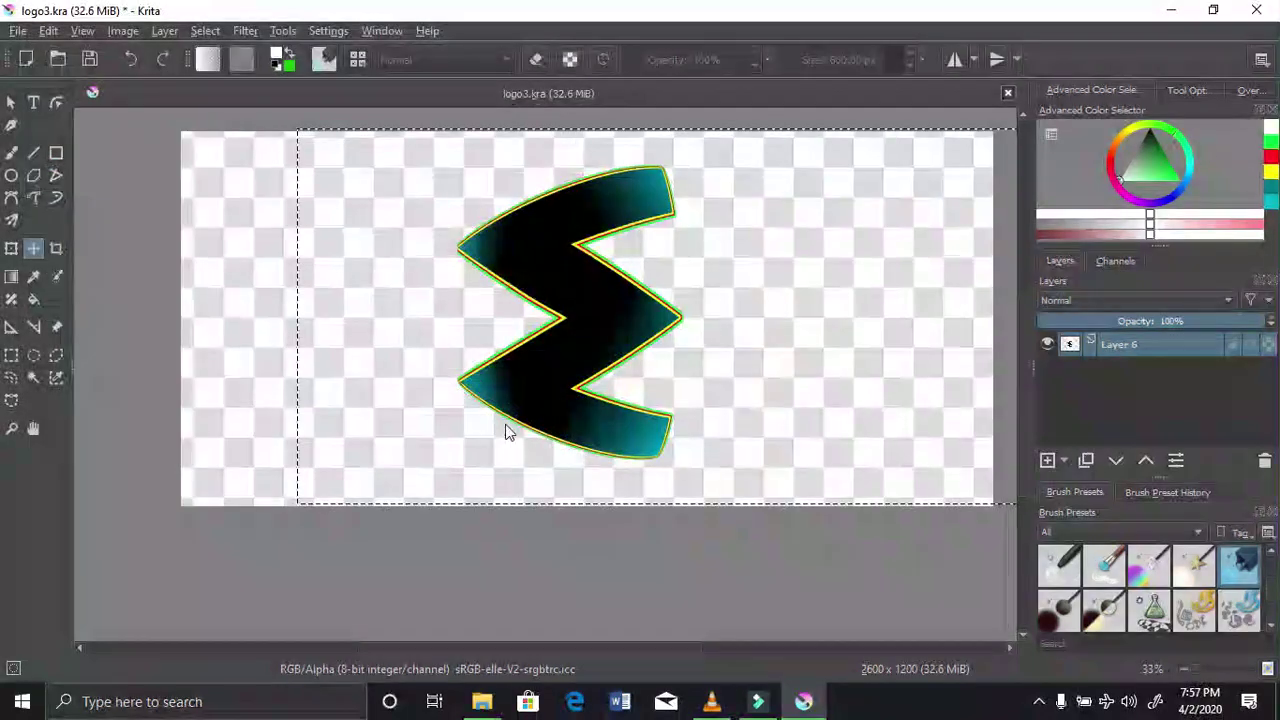
pyautogui.click(886, 614)
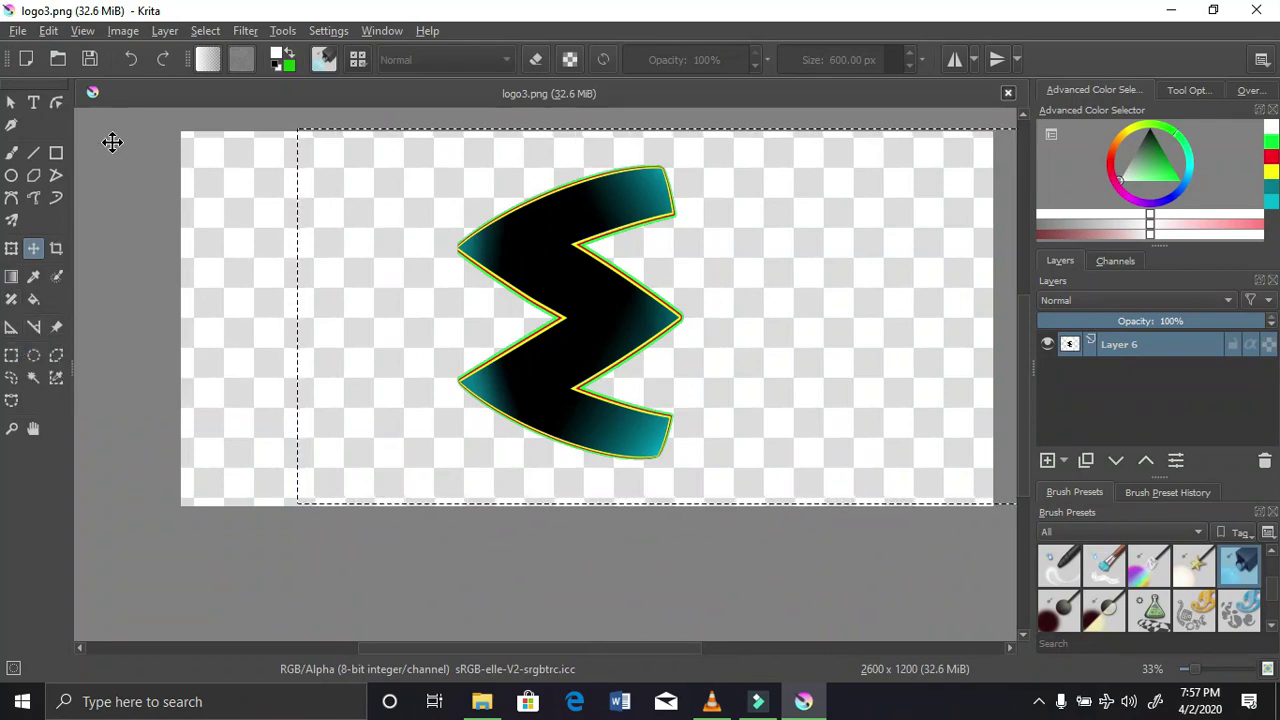
# Rotate Layer 6 by 180°
pyautogui.click(121, 32)
pyautogui.moveTo(153, 33)
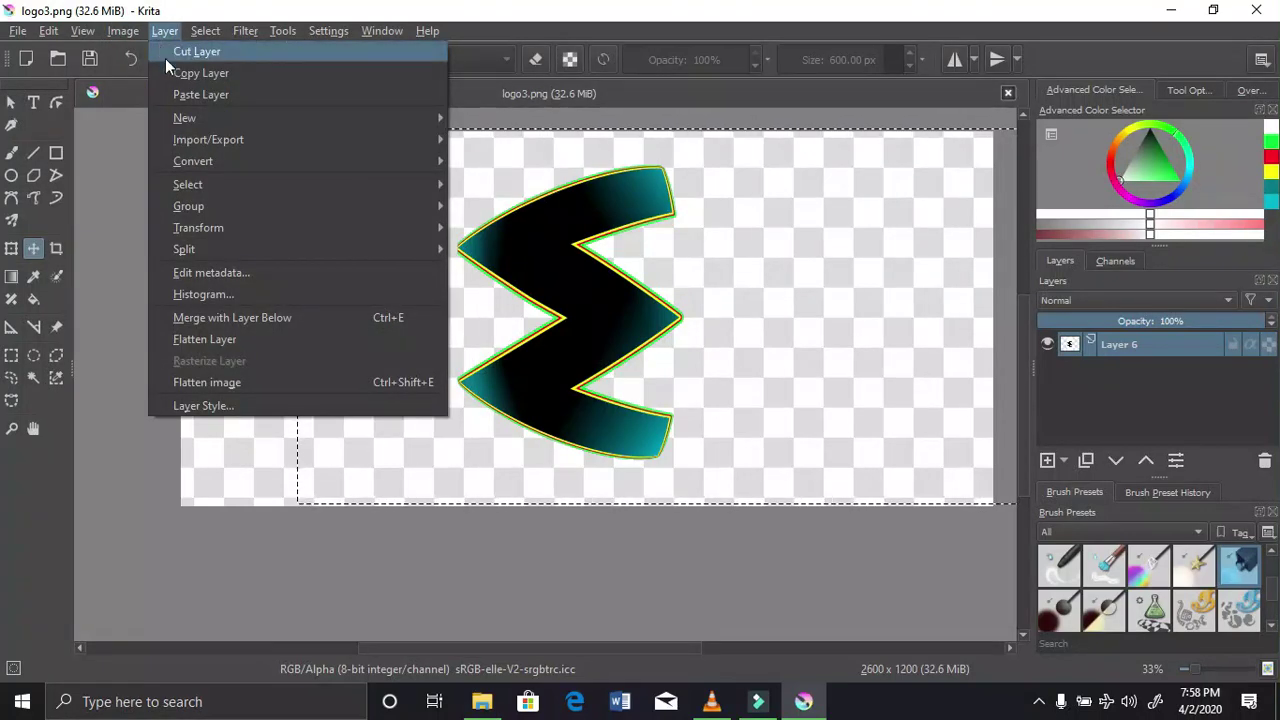
pyautogui.moveTo(227, 222)
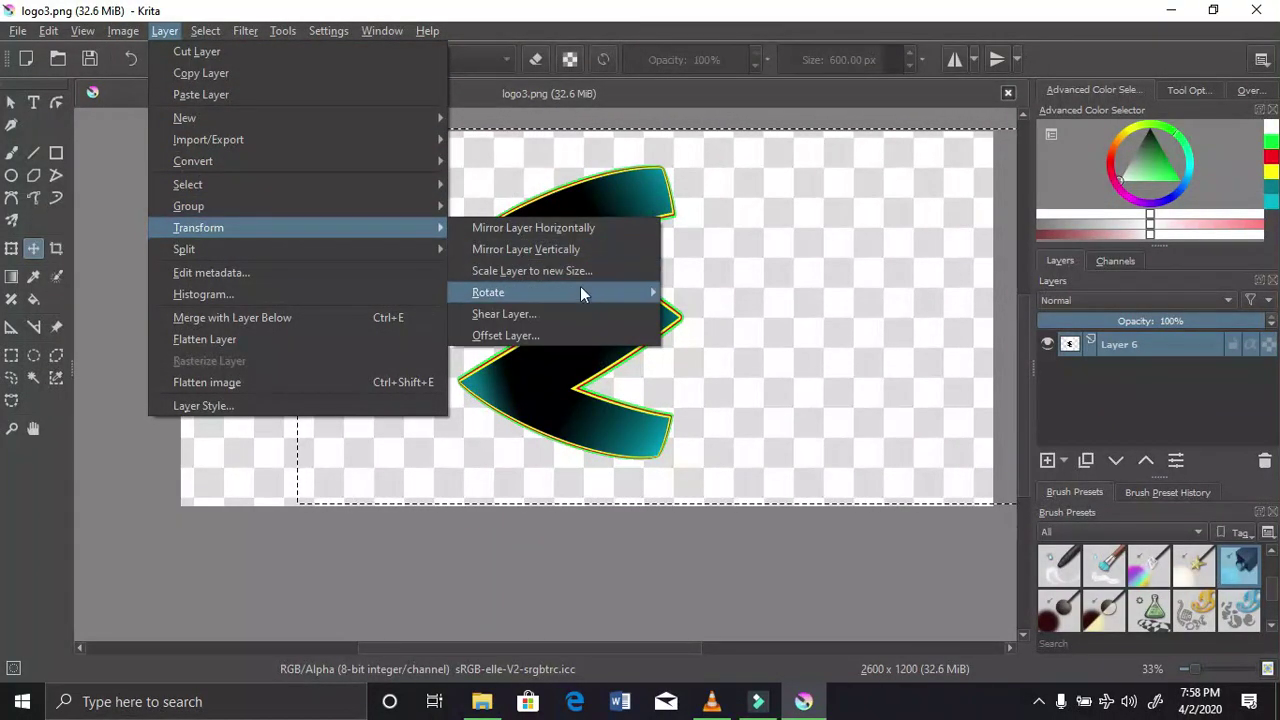
pyautogui.click(580, 292)
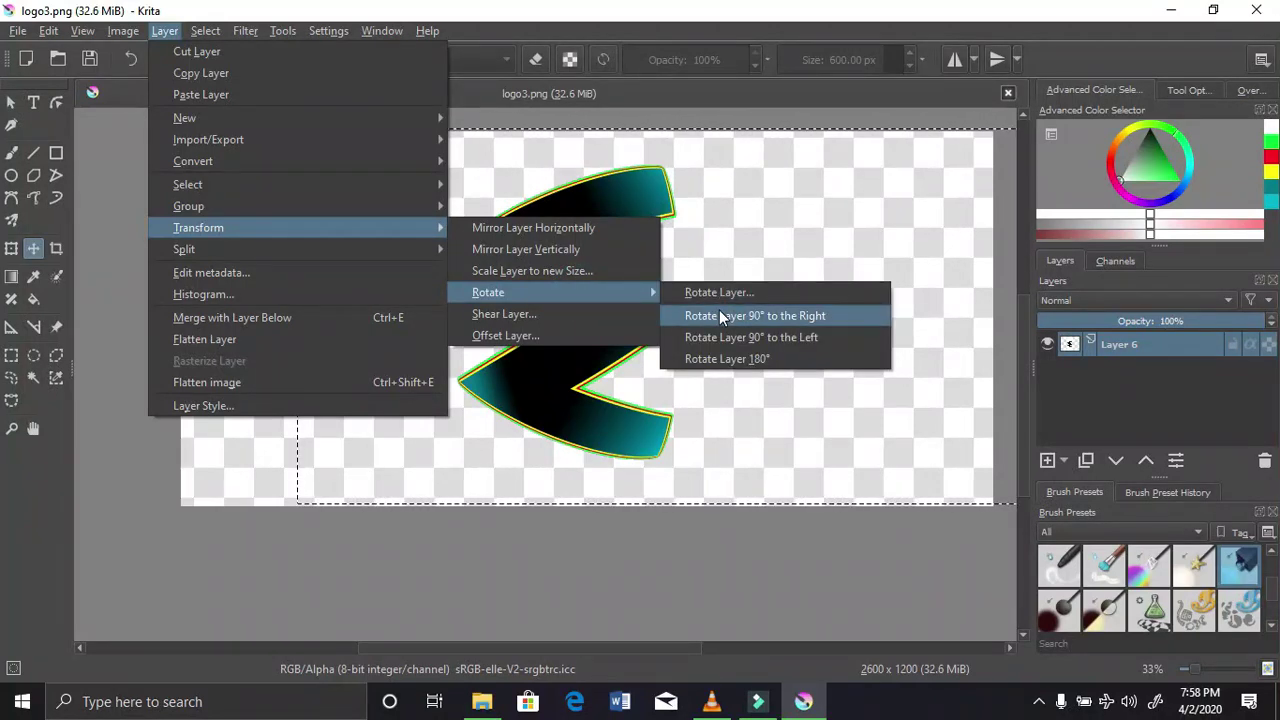
pyautogui.click(730, 358)
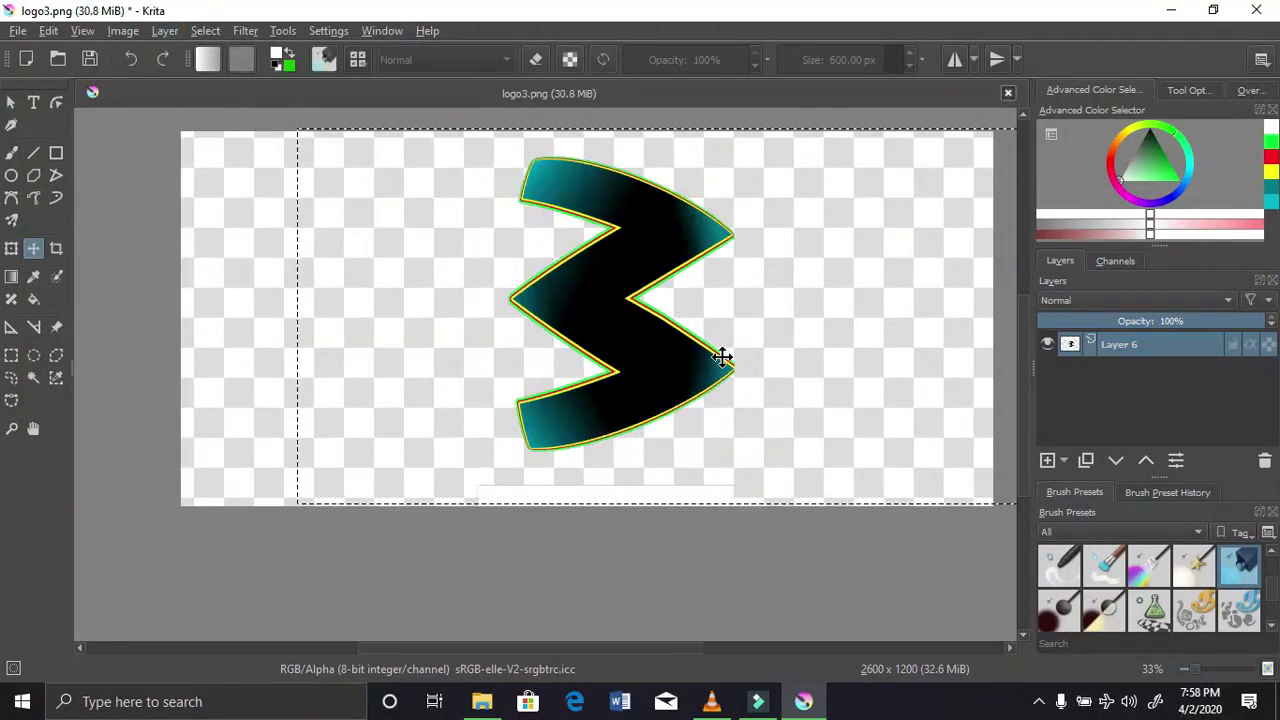
# Rotate Layer 6 by 90° to the right to form a W, and minimise the video player window
pyautogui.click(170, 33)
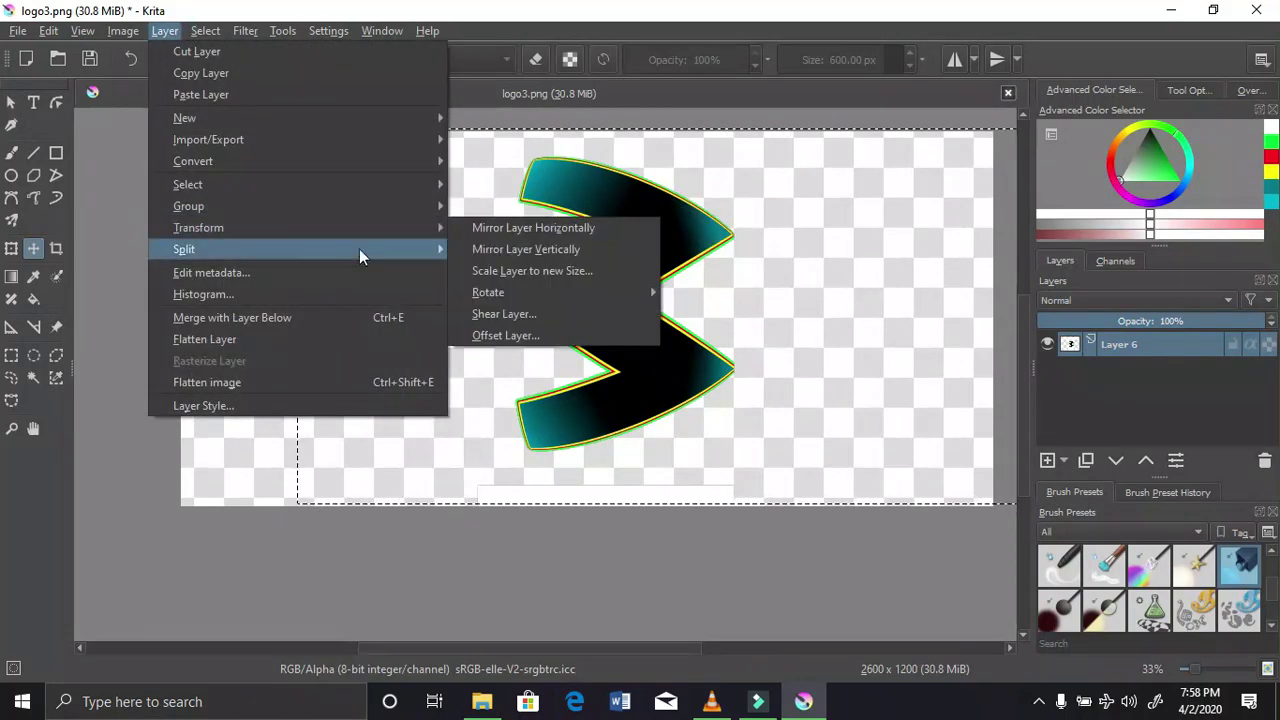
pyautogui.moveTo(565, 295)
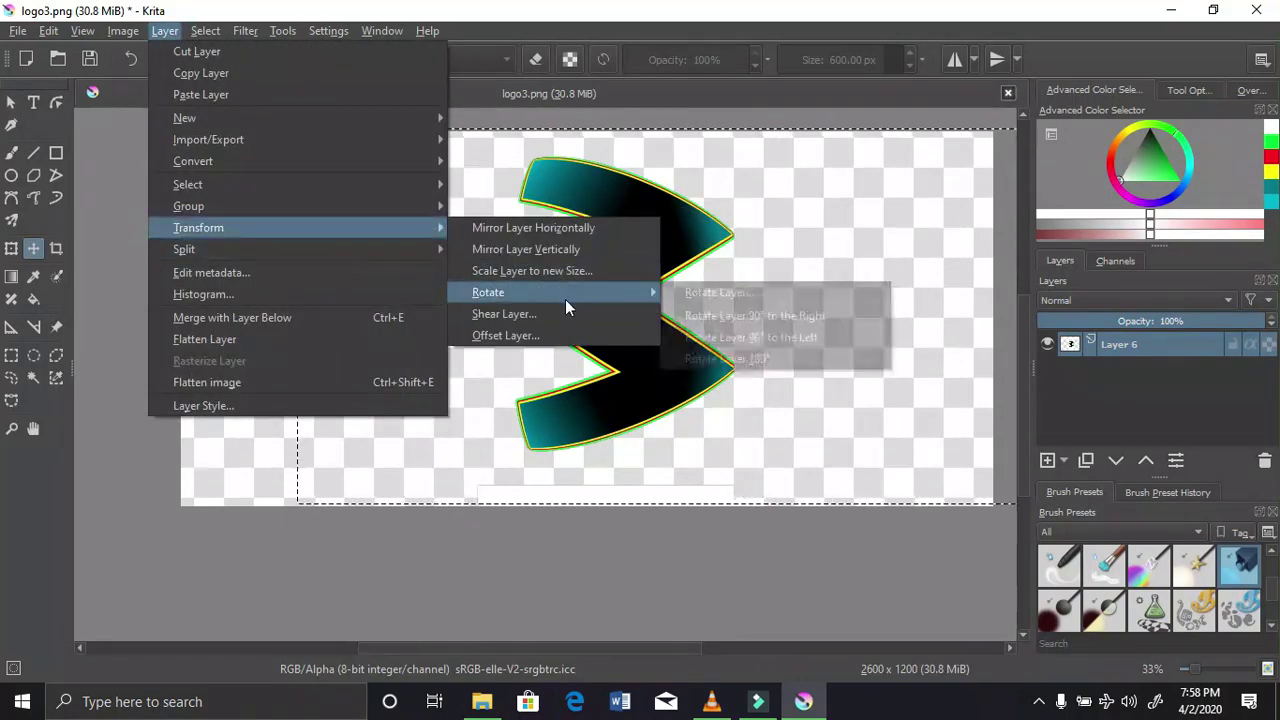
pyautogui.click(755, 315)
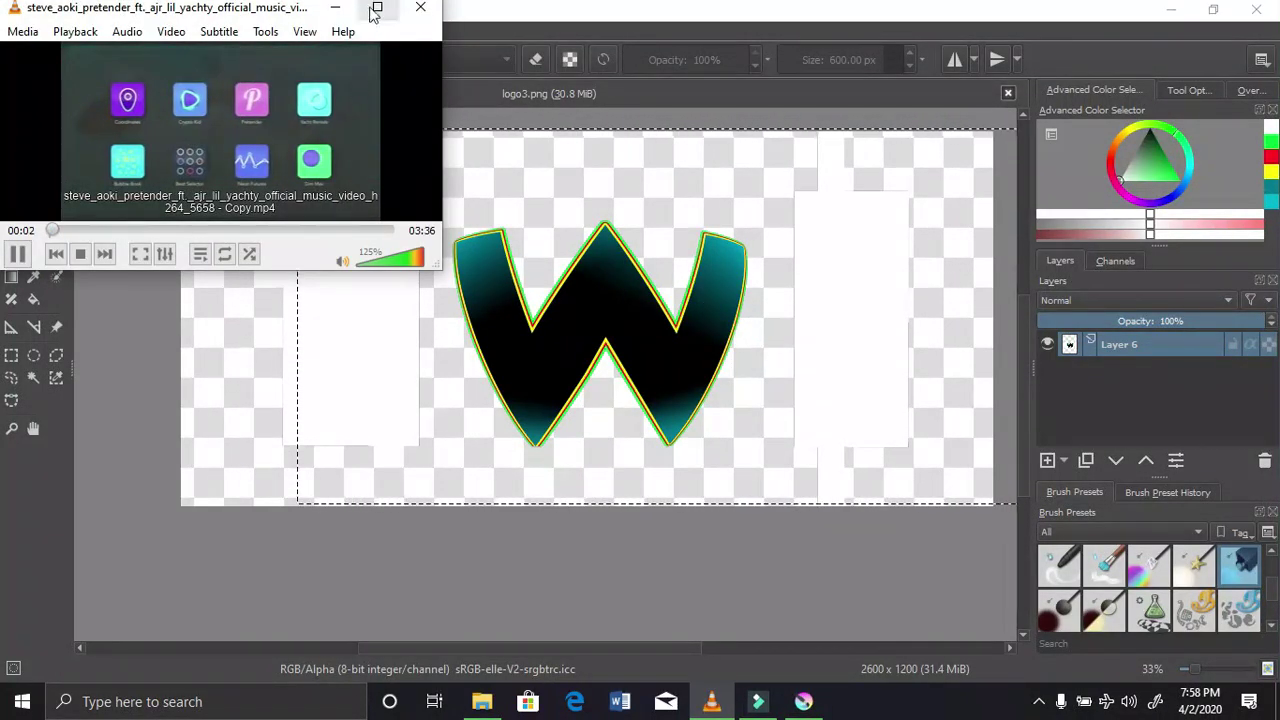
pyautogui.click(336, 8)
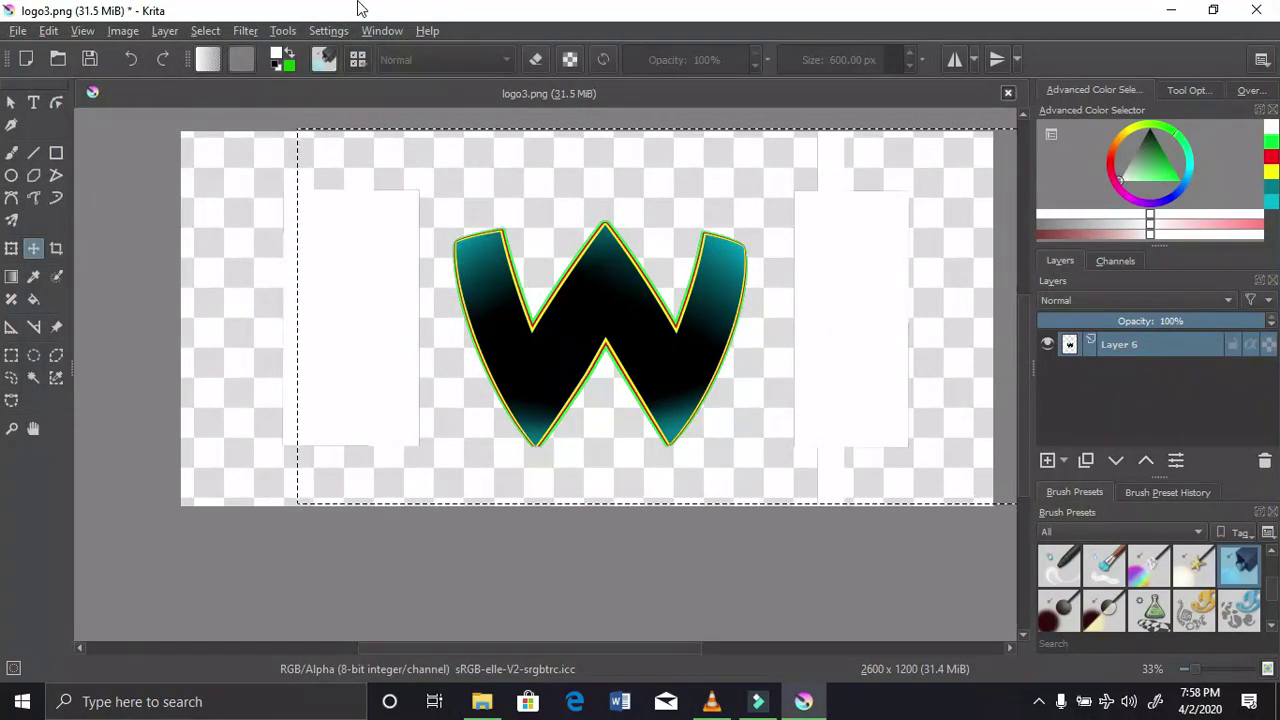
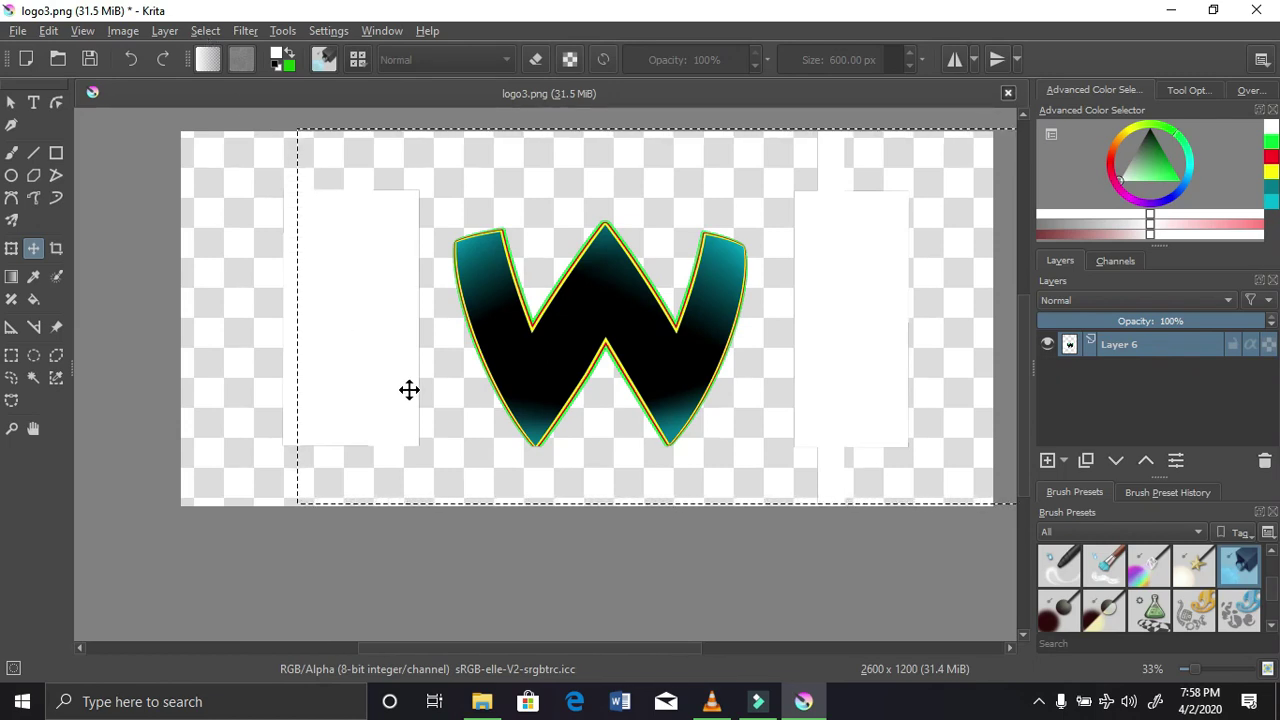
# Hide and reshow Layer 6, and try to fill the white block left of the W with Preserve Alpha on
pyautogui.click(1047, 344)
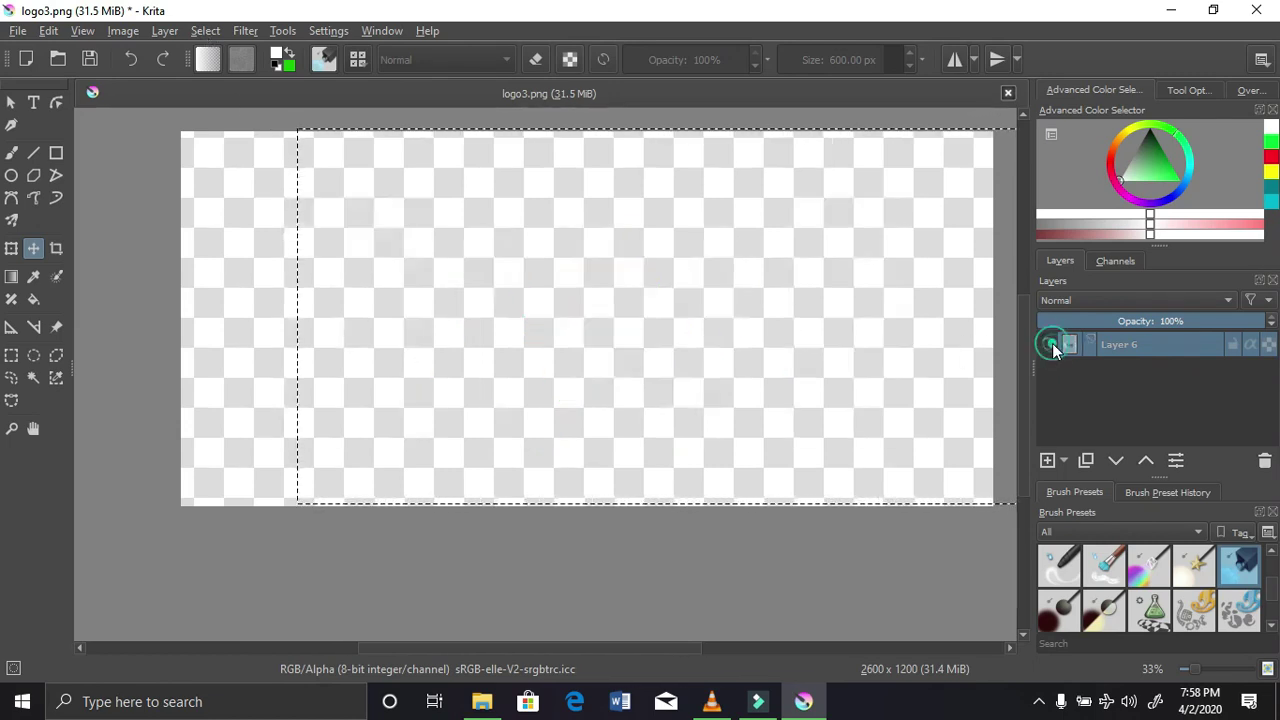
pyautogui.click(1047, 344)
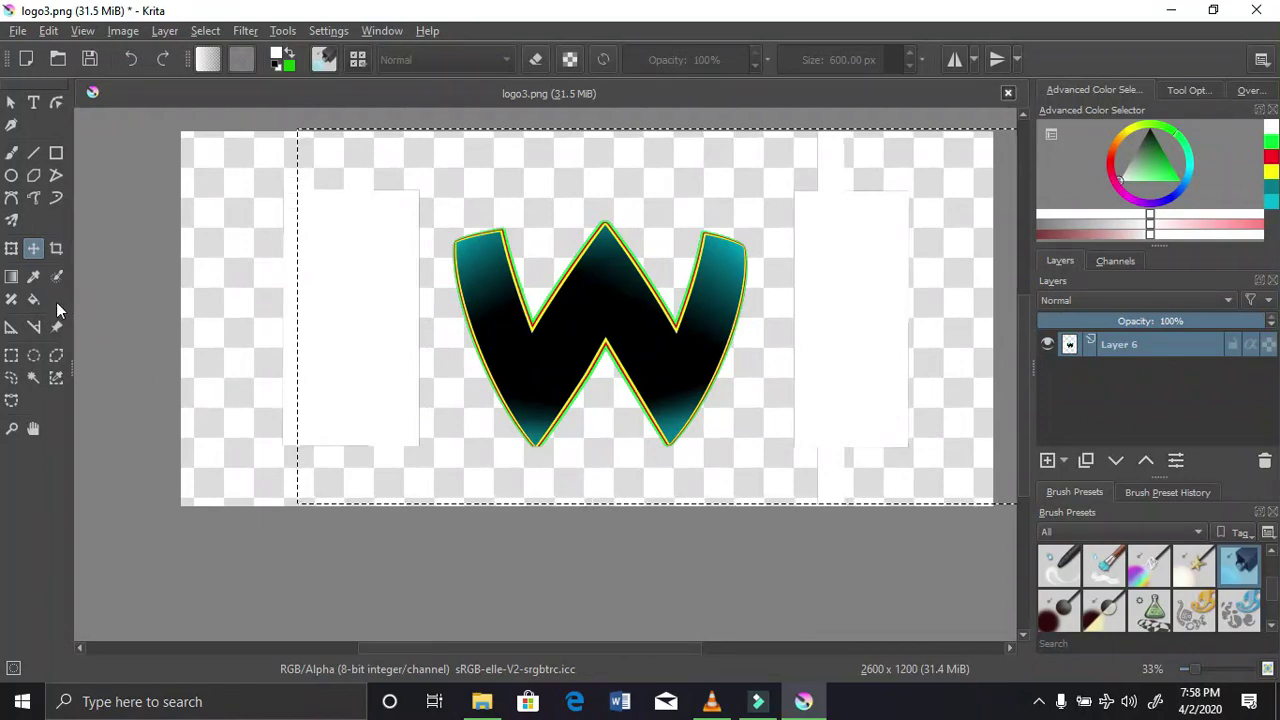
pyautogui.click(30, 302)
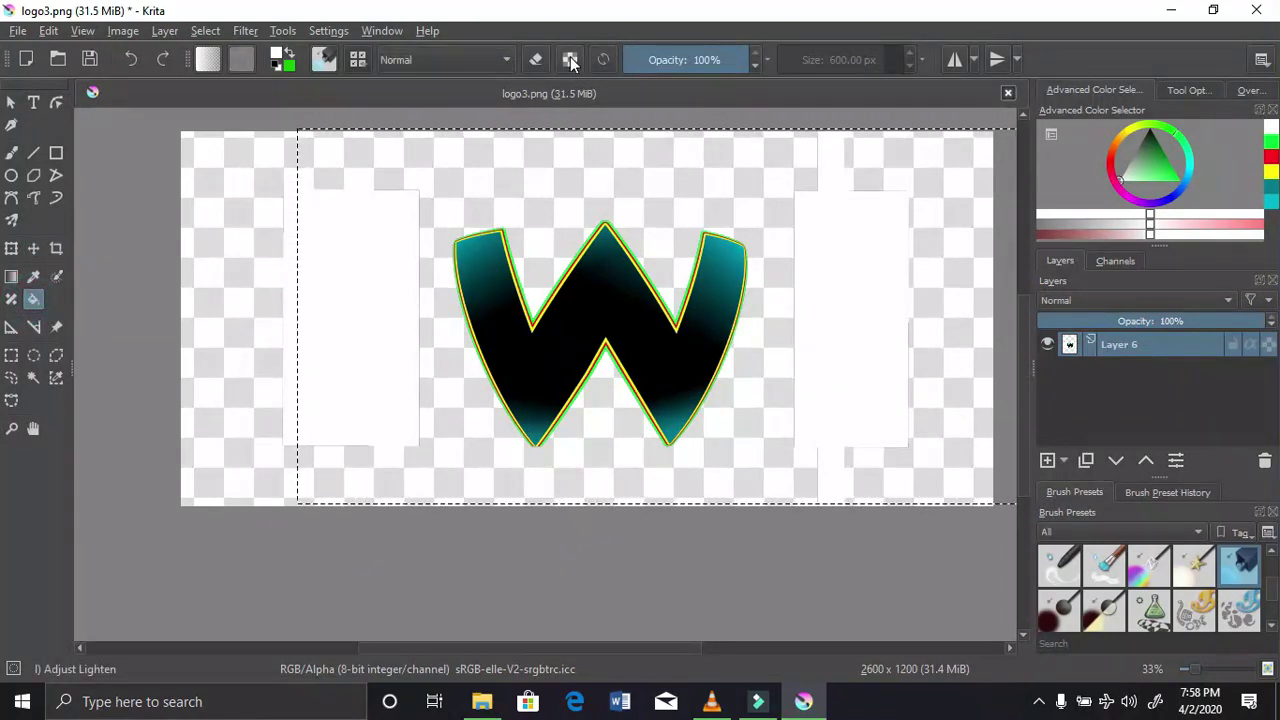
pyautogui.click(358, 313)
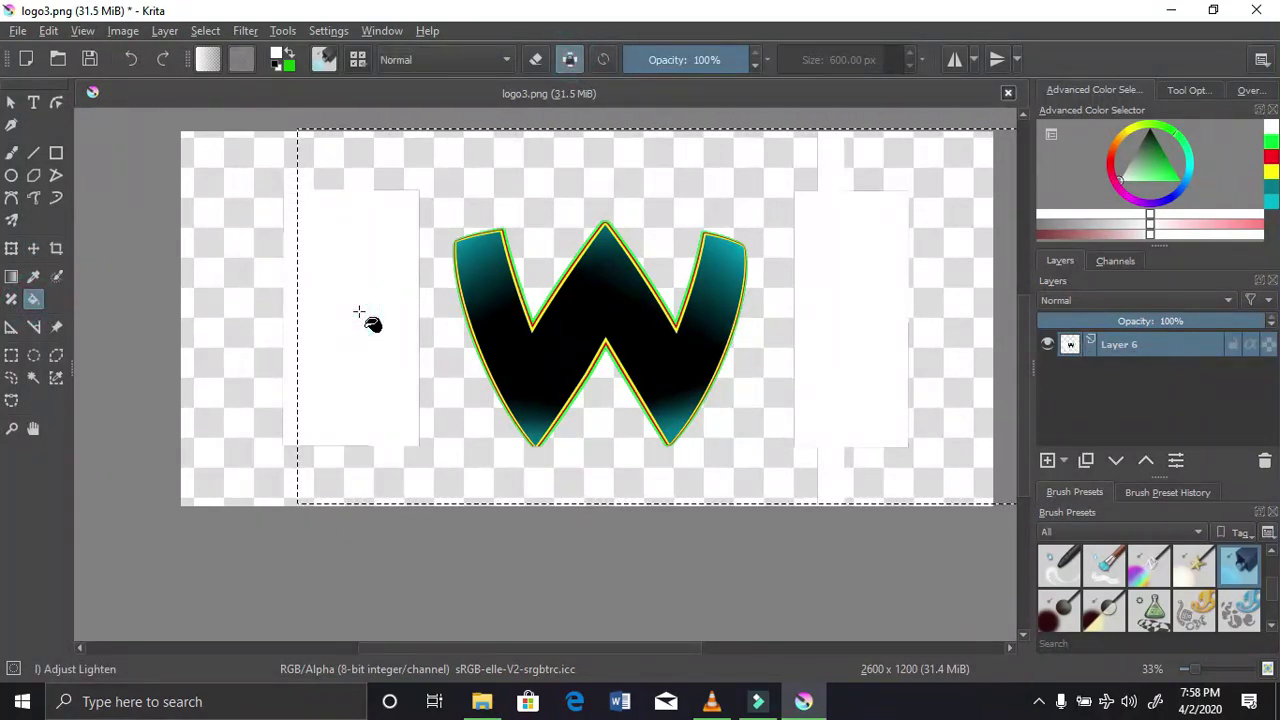
pyautogui.rightClick(340, 306)
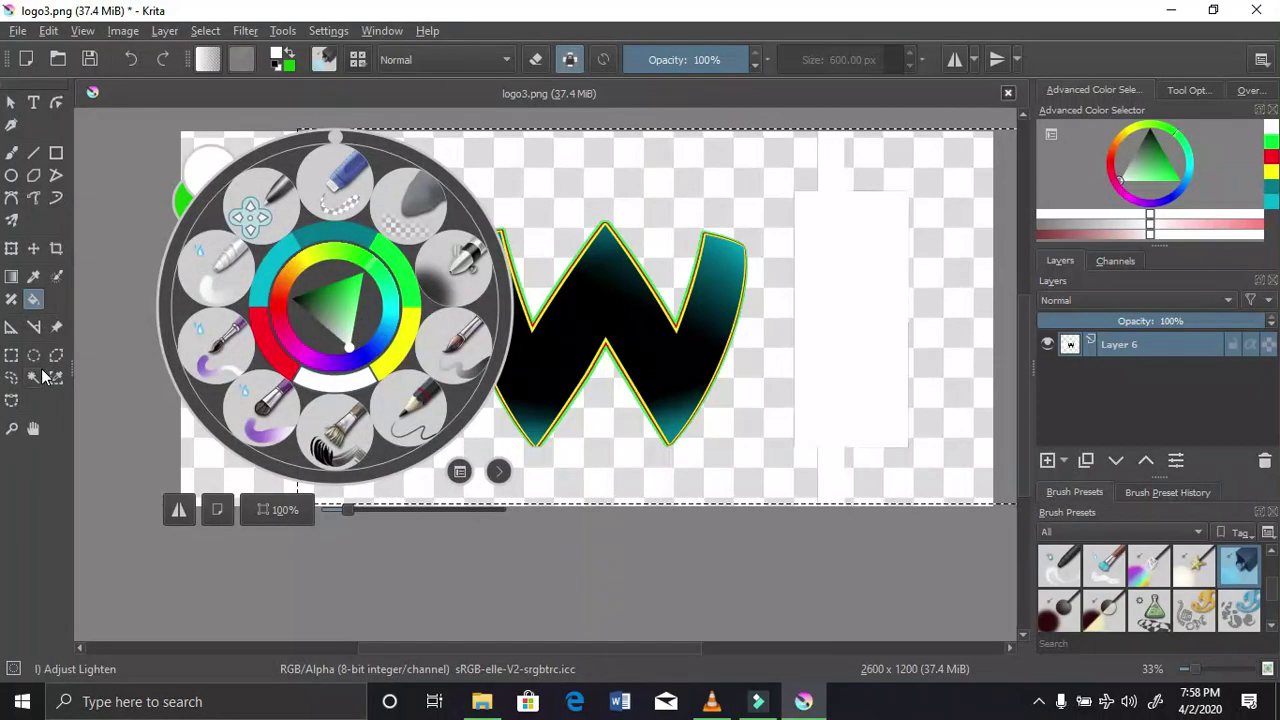
# Replace the offset selection with a selection of the whole canvas
pyautogui.click(14, 354)
pyautogui.rightClick(772, 182)
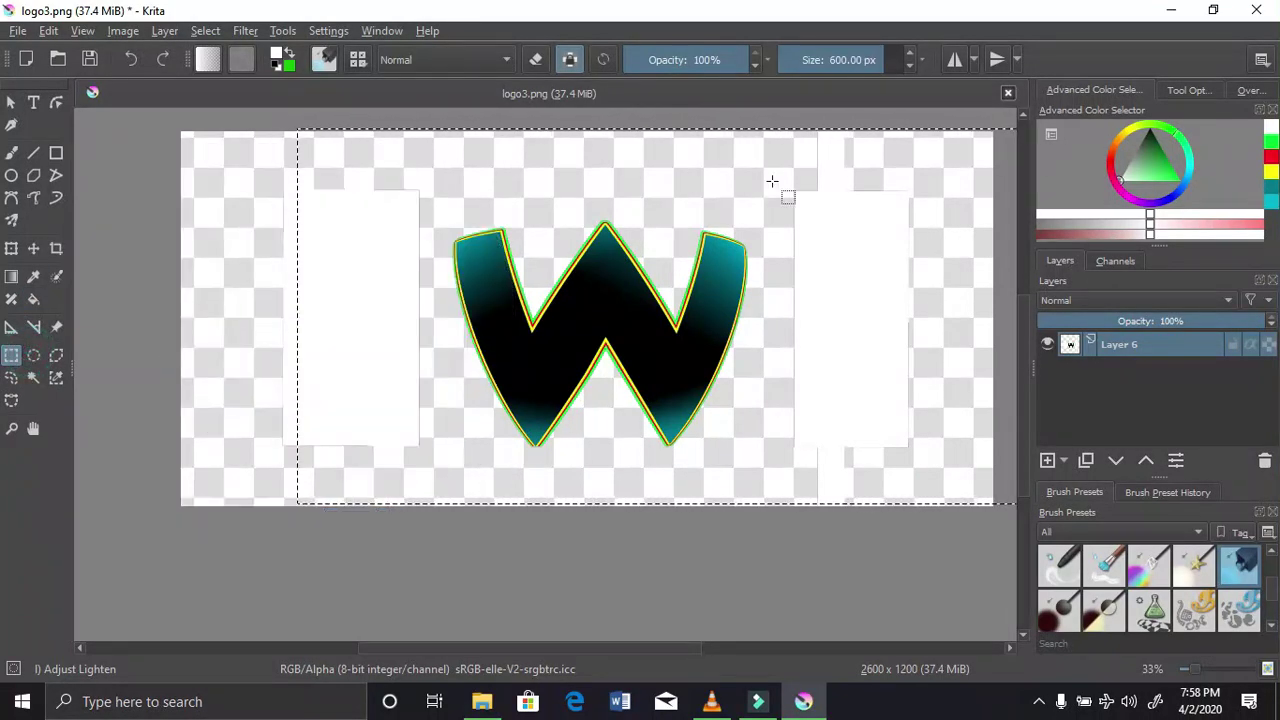
pyautogui.rightClick(772, 182)
pyautogui.click(788, 213)
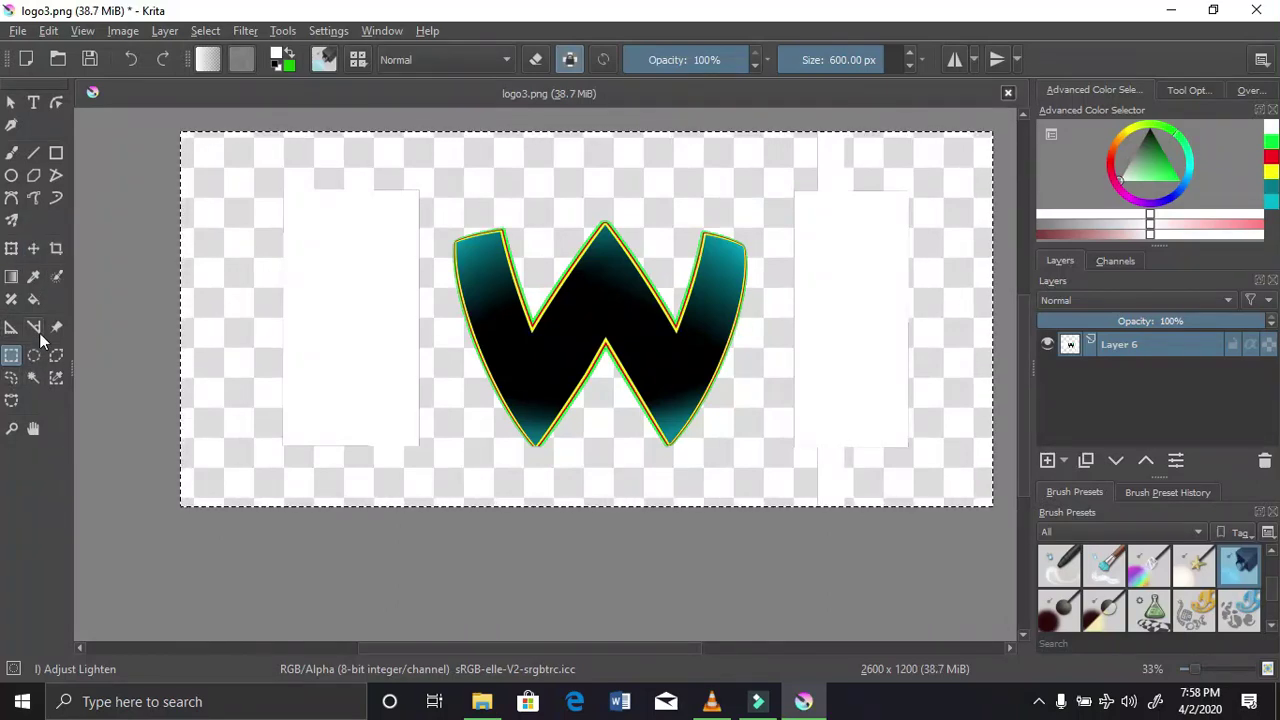
# Try to fill the white blocks on both sides of the W within the full-canvas selection
pyautogui.click(33, 299)
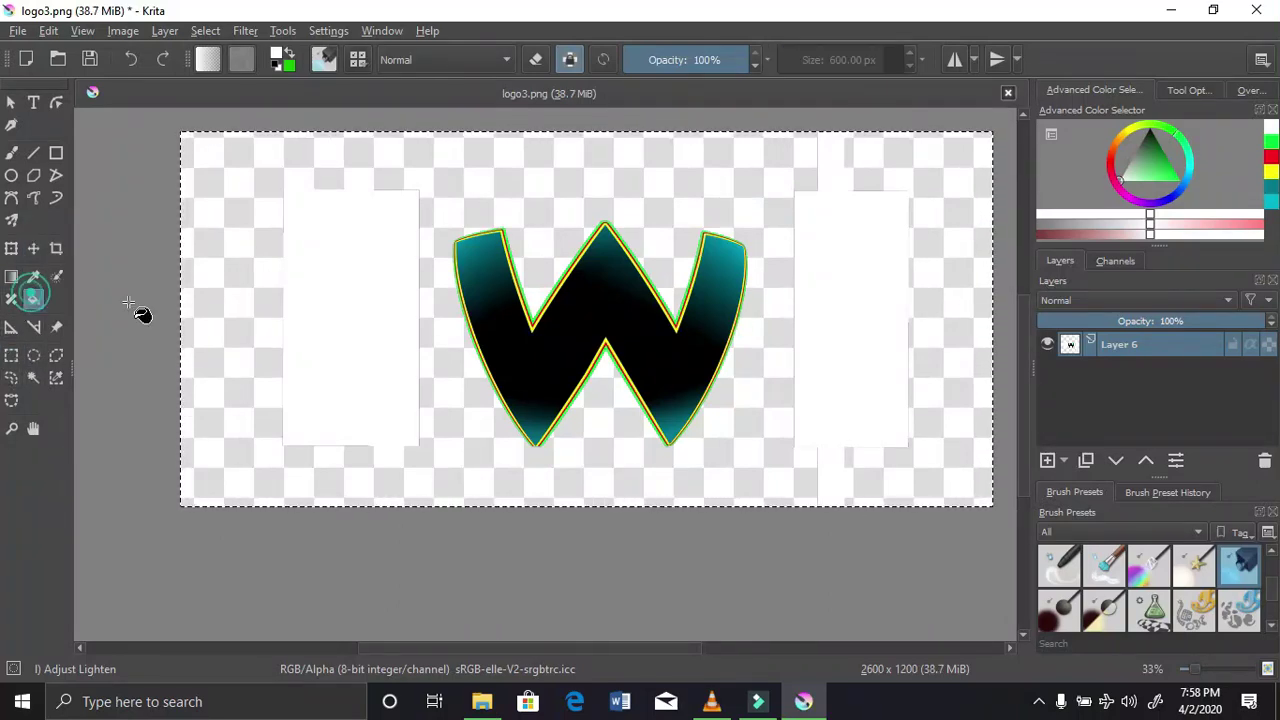
pyautogui.click(324, 319)
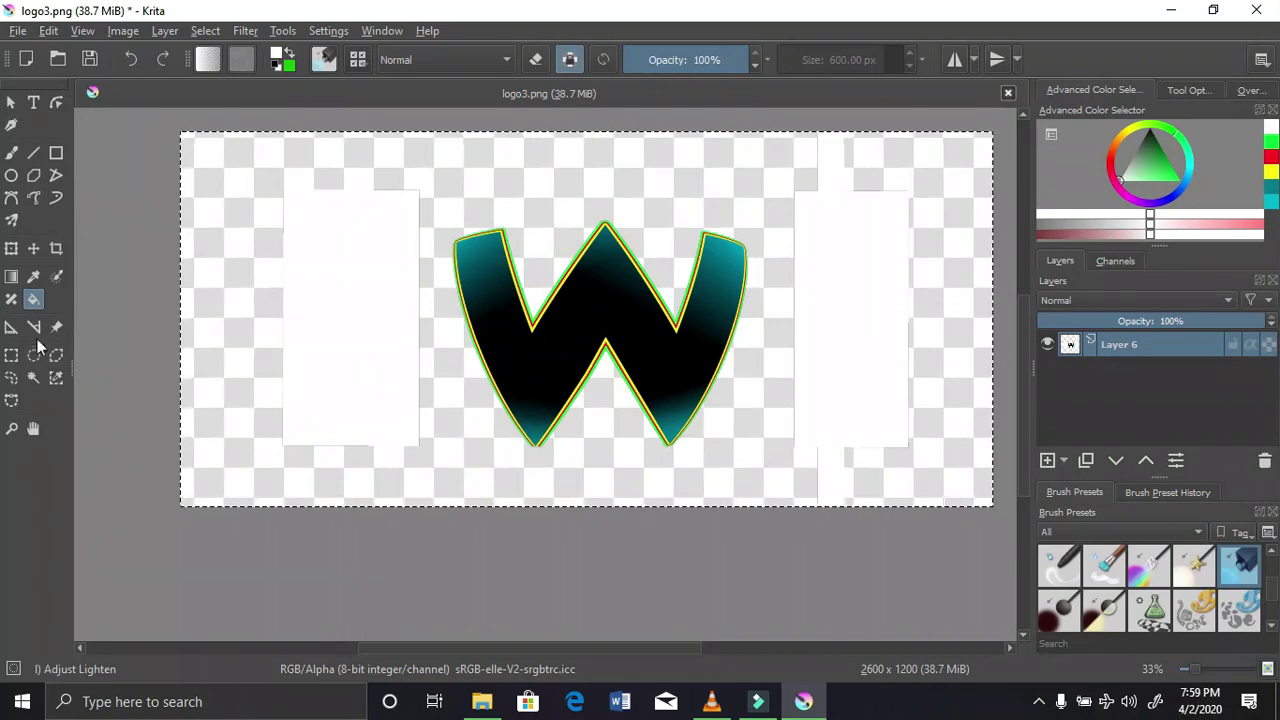
pyautogui.click(858, 334)
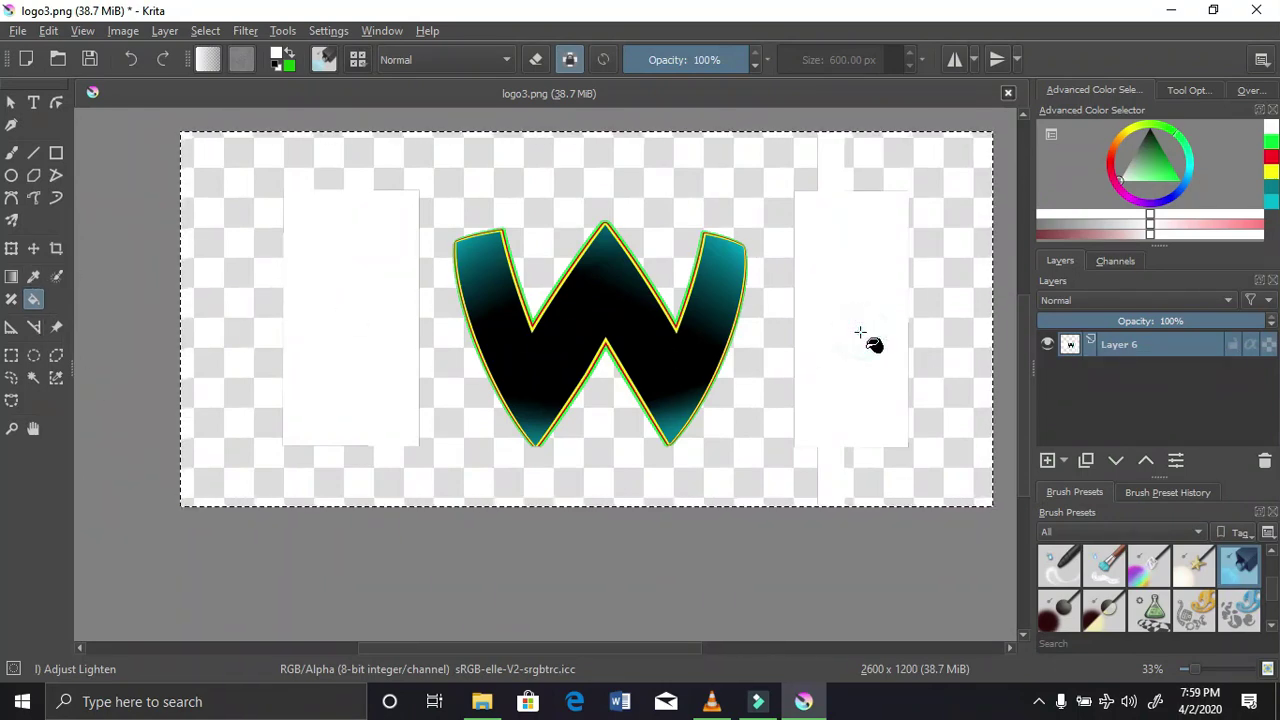
pyautogui.rightClick(324, 306)
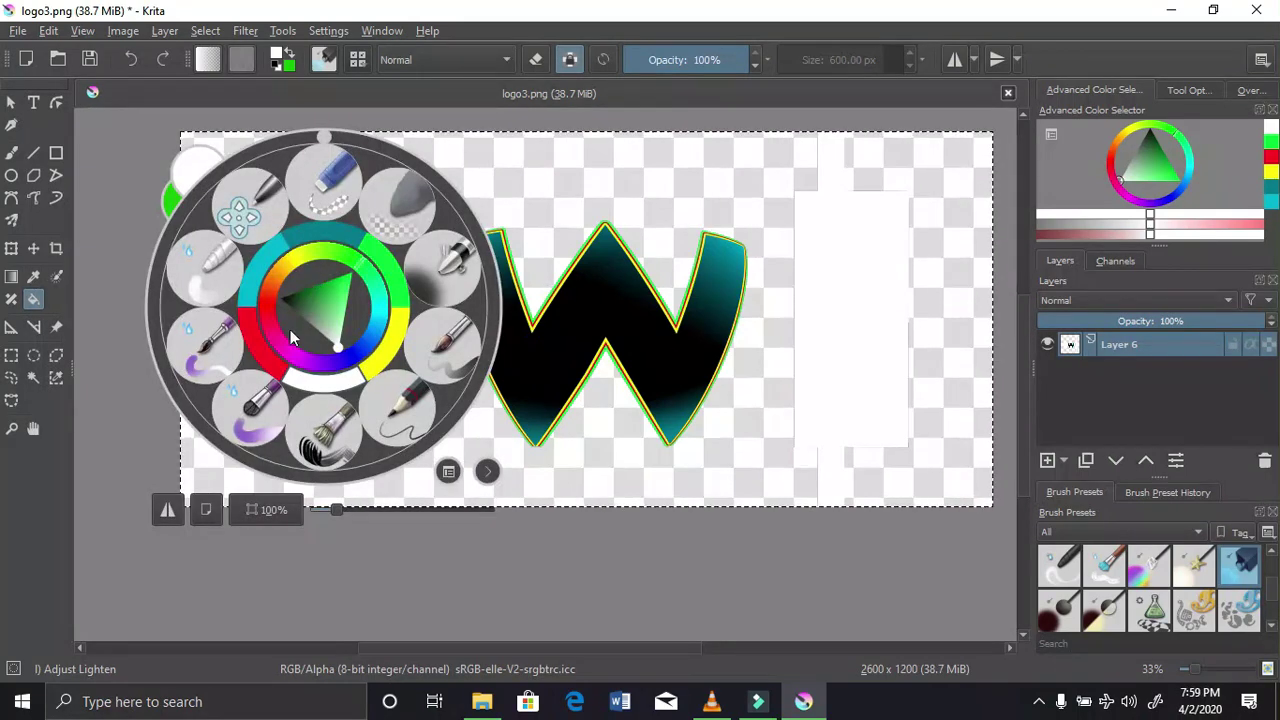
# Clear the selection and select the whole canvas again
pyautogui.click(11, 354)
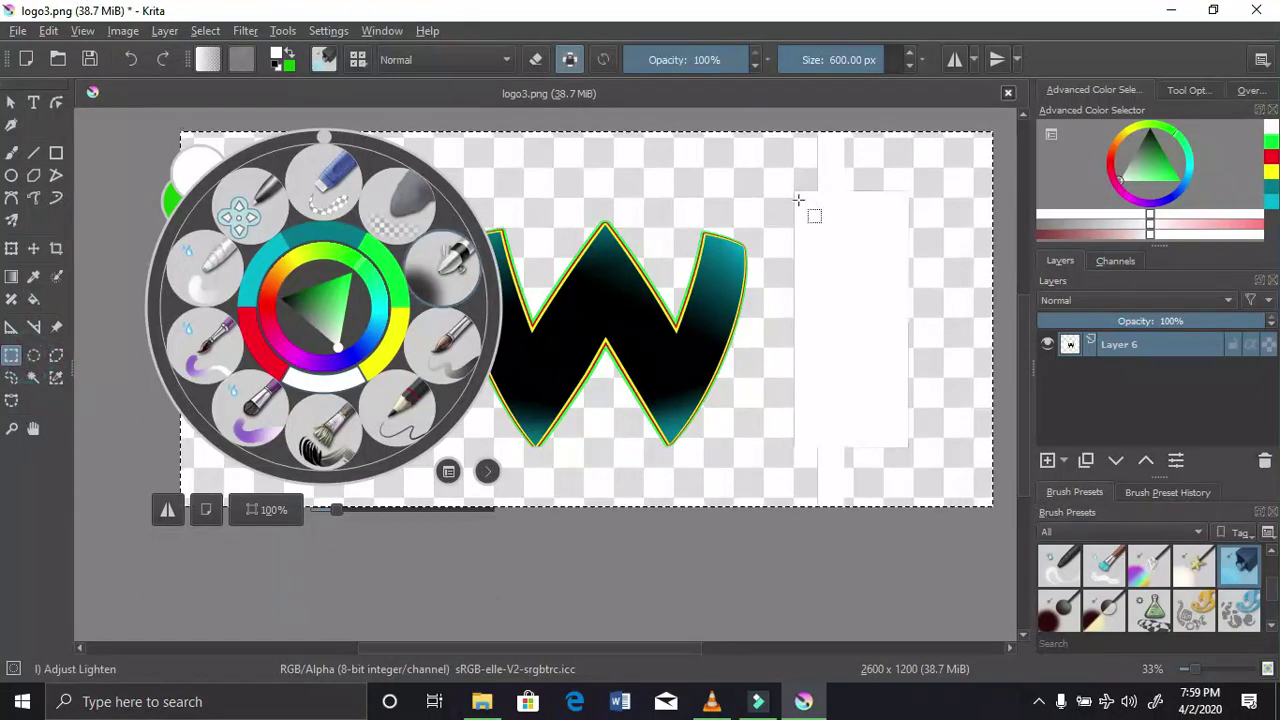
pyautogui.rightClick(848, 200)
pyautogui.rightClick(848, 201)
pyautogui.click(857, 220)
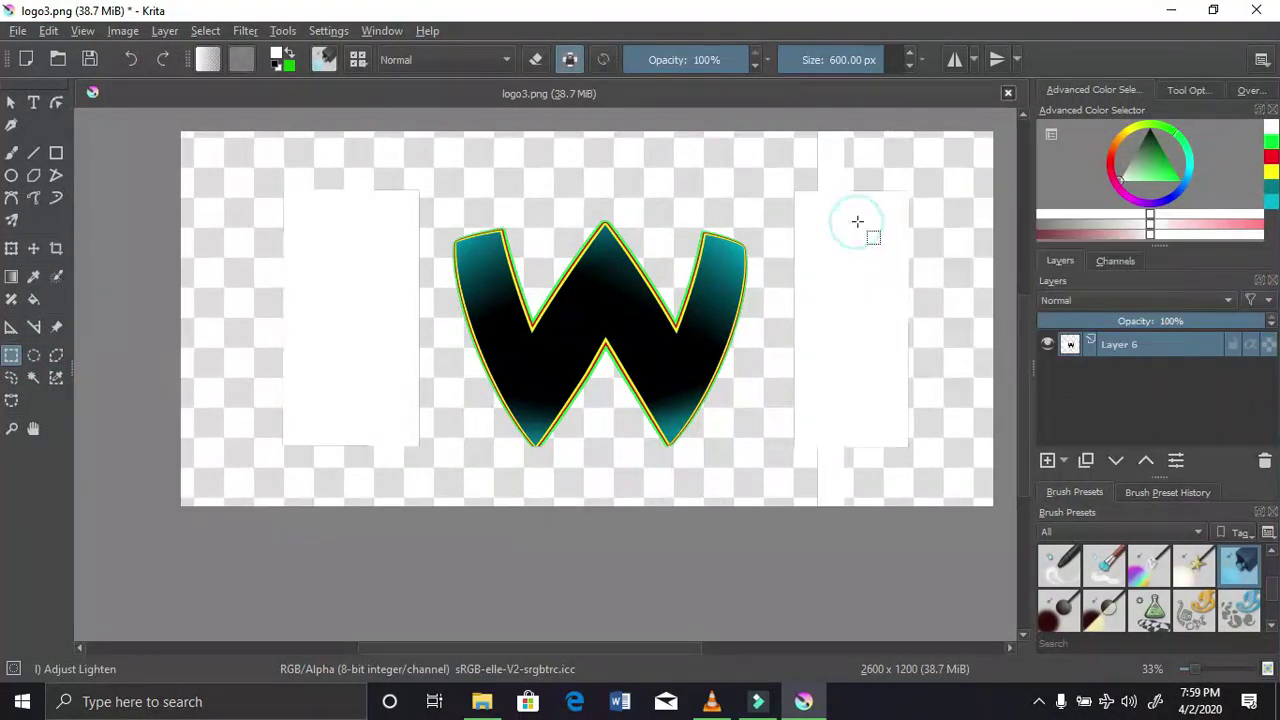
pyautogui.rightClick(857, 222)
pyautogui.click(872, 250)
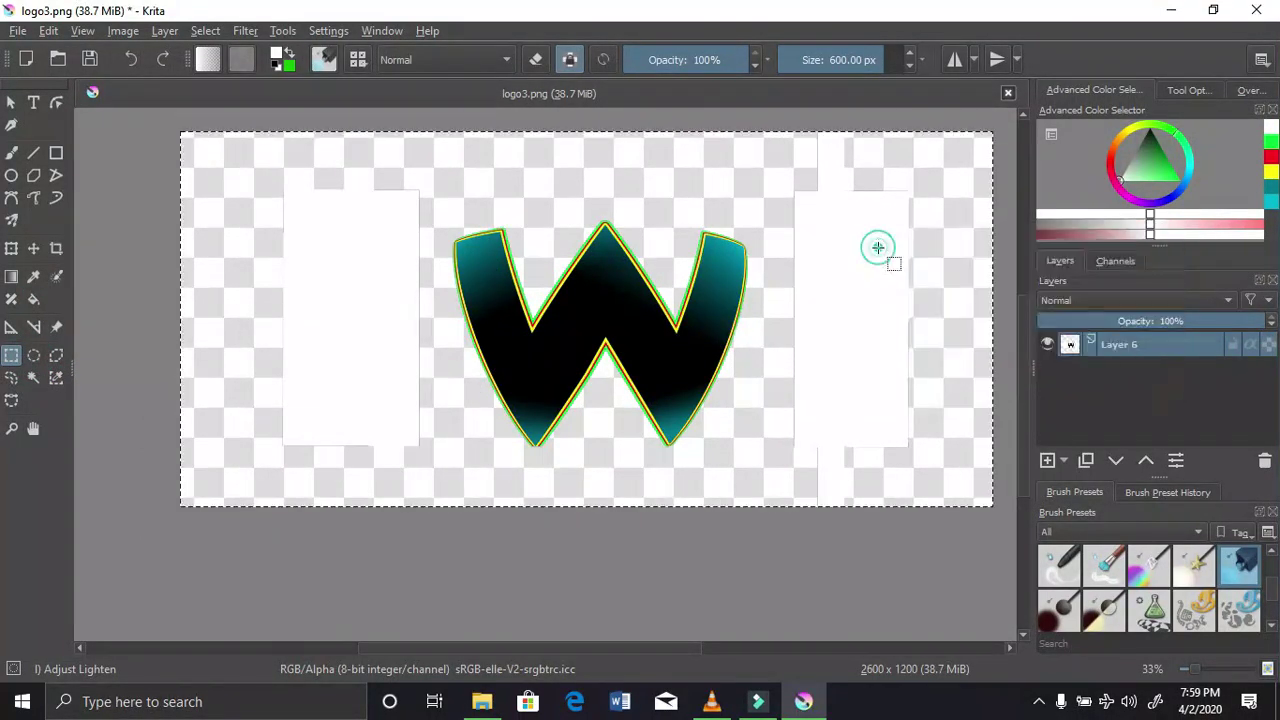
# Turn off Preserve Alpha, switch the Fill tool to eraser mode, and clear the white blocks on both sides of the W to transparency
pyautogui.click(33, 299)
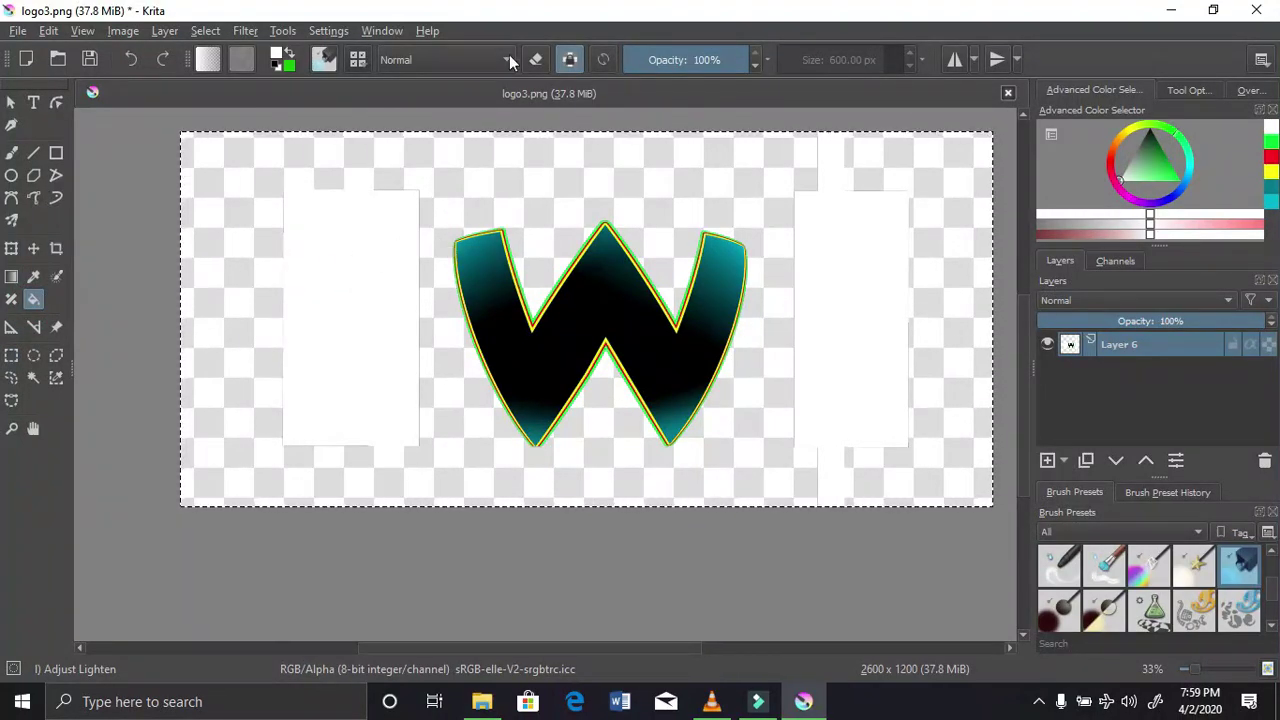
pyautogui.click(571, 65)
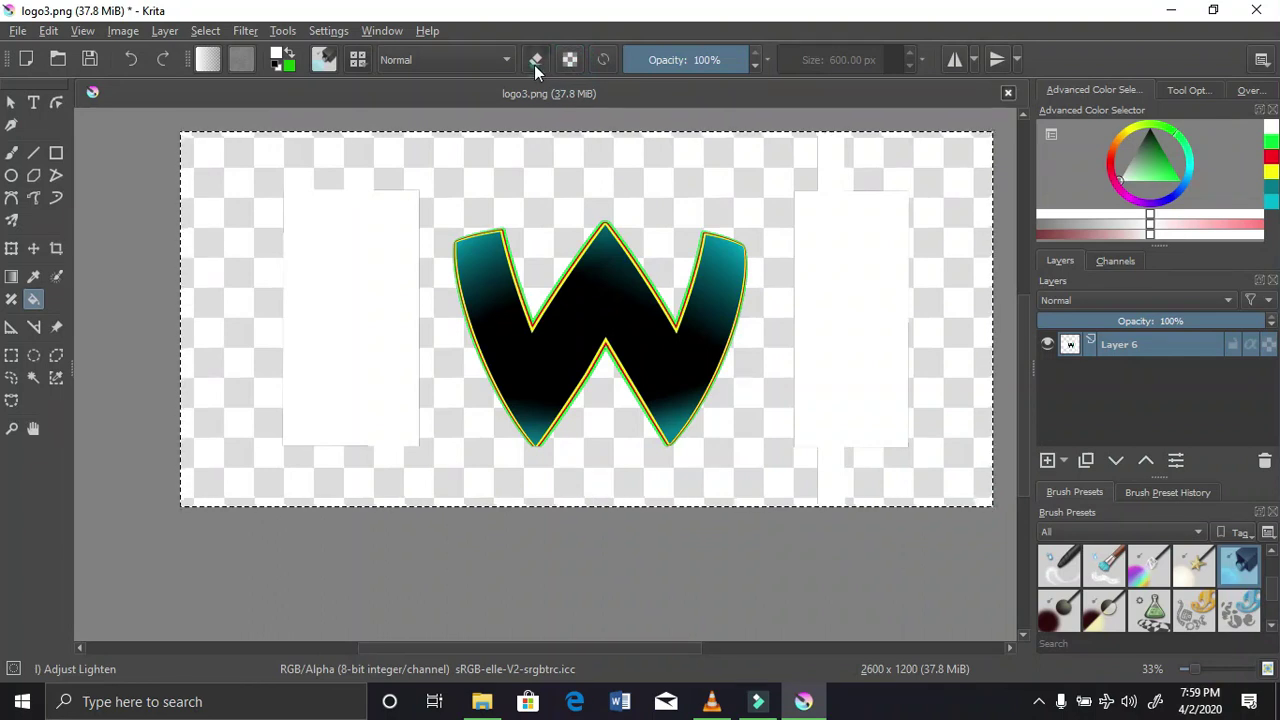
pyautogui.click(536, 62)
pyautogui.click(375, 275)
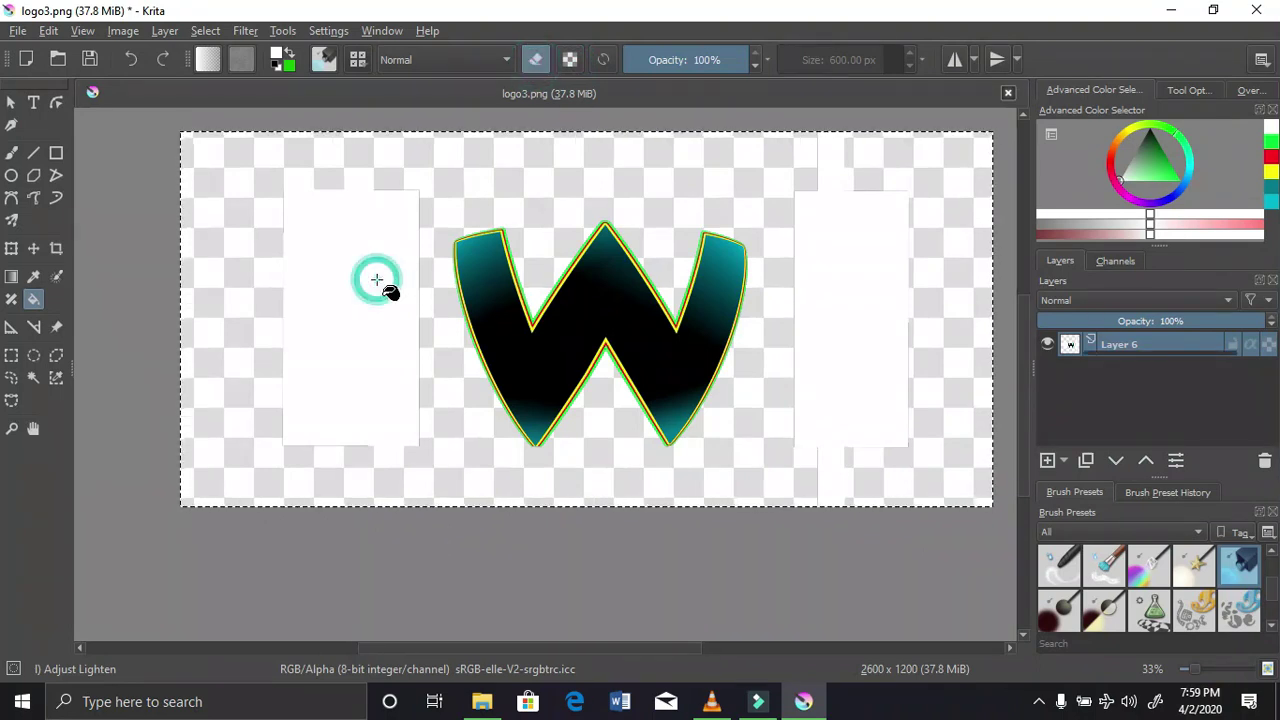
pyautogui.click(830, 272)
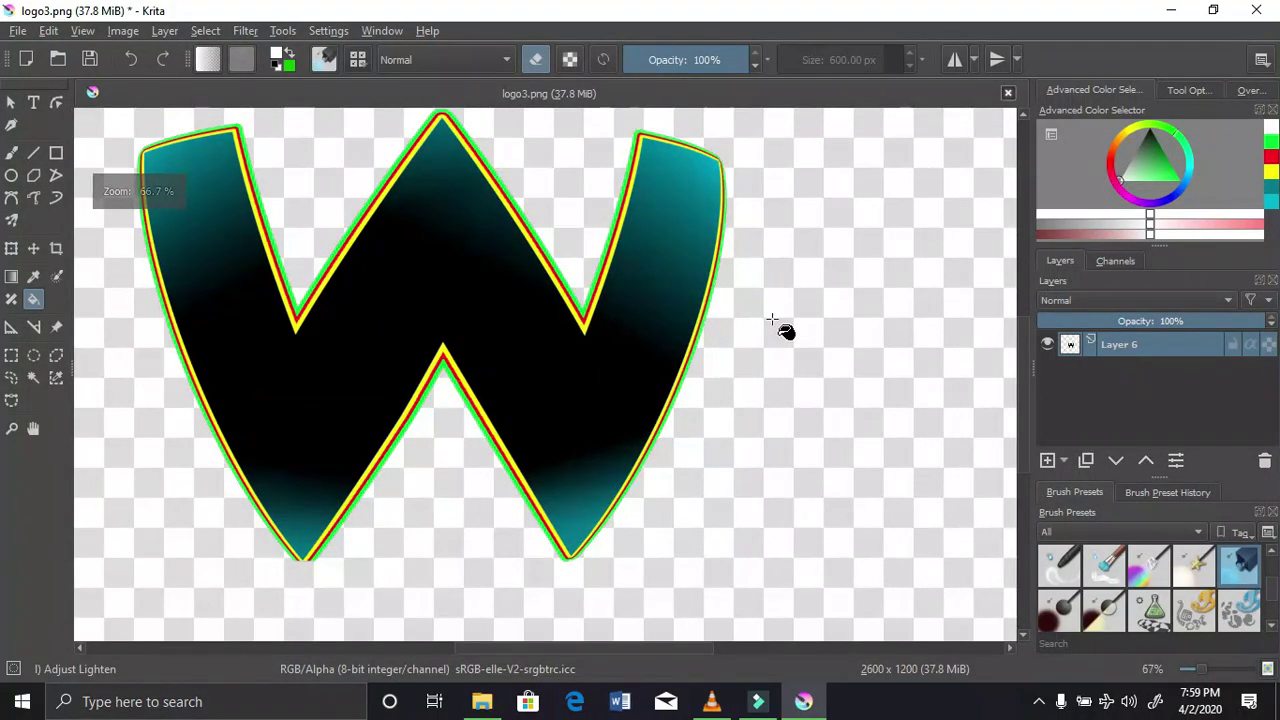
pyautogui.scroll(-1, 771, 329)
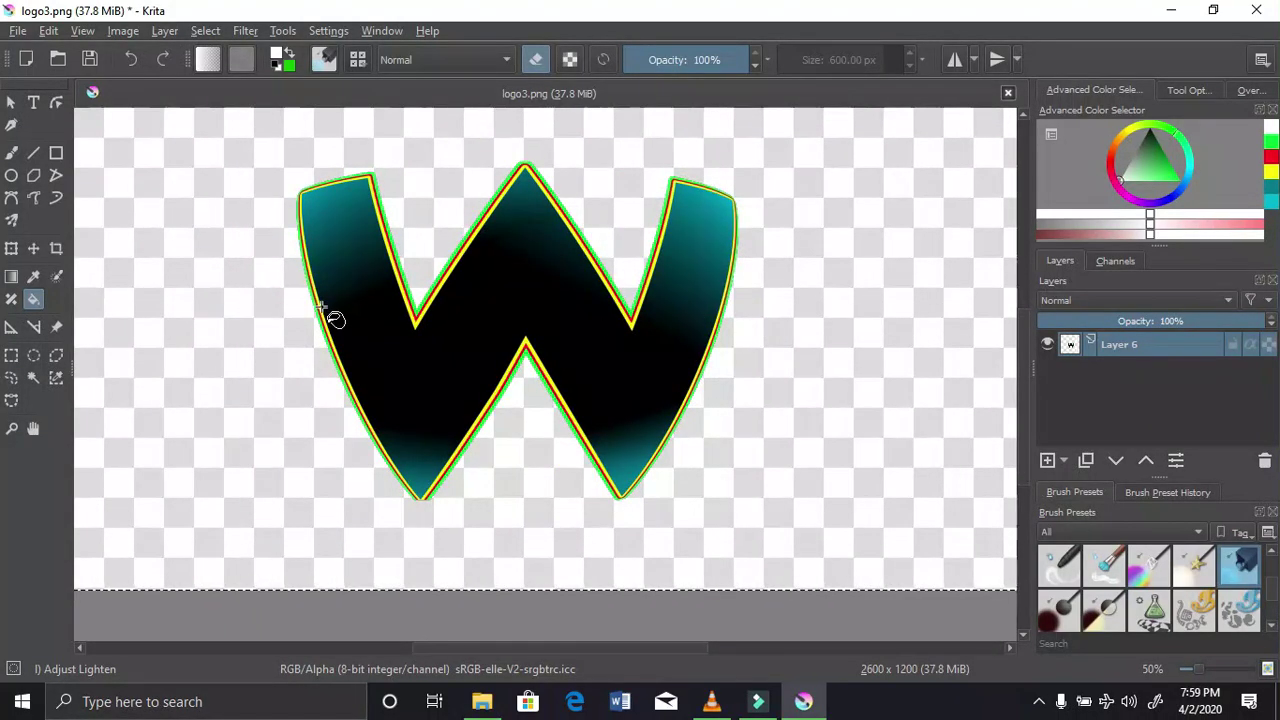
pyautogui.scroll(-1, 332, 306)
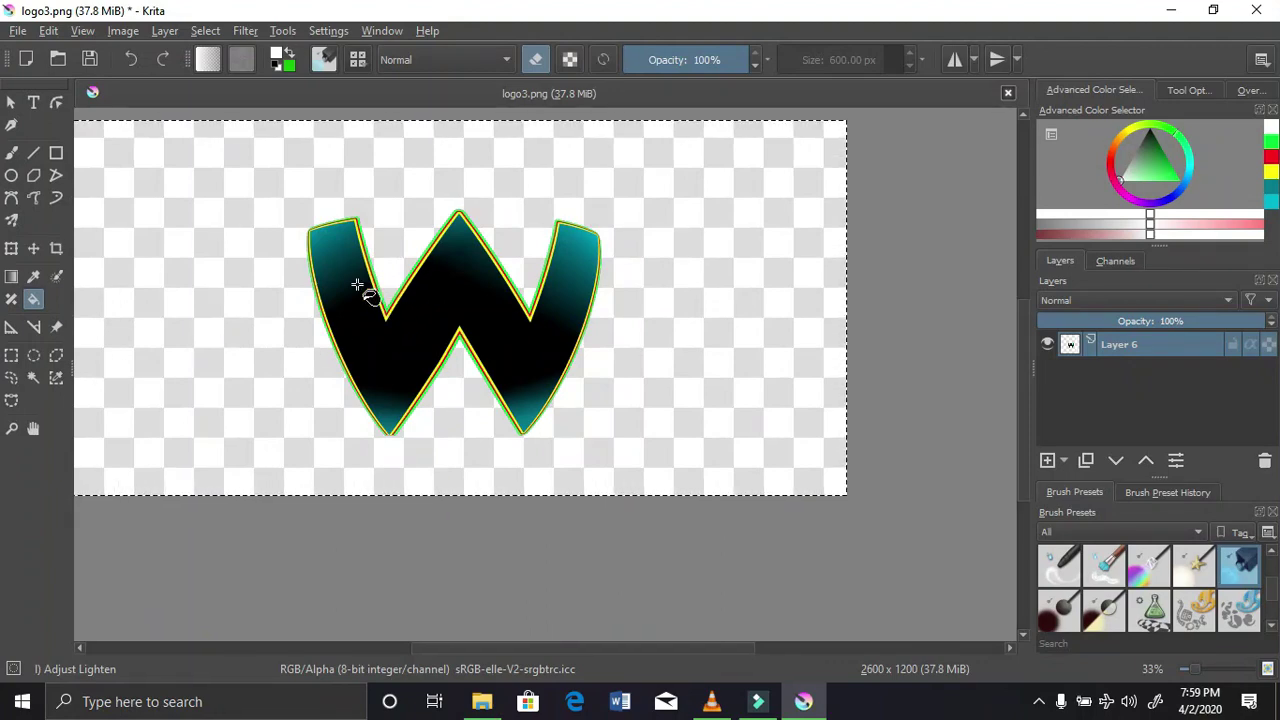
# Add a layer beneath Layer 6, fill it with black, and check the W against it
pyautogui.click(1046, 461)
pyautogui.moveTo(1114, 343); pyautogui.dragTo(1117, 381)
pyautogui.click(1046, 343)
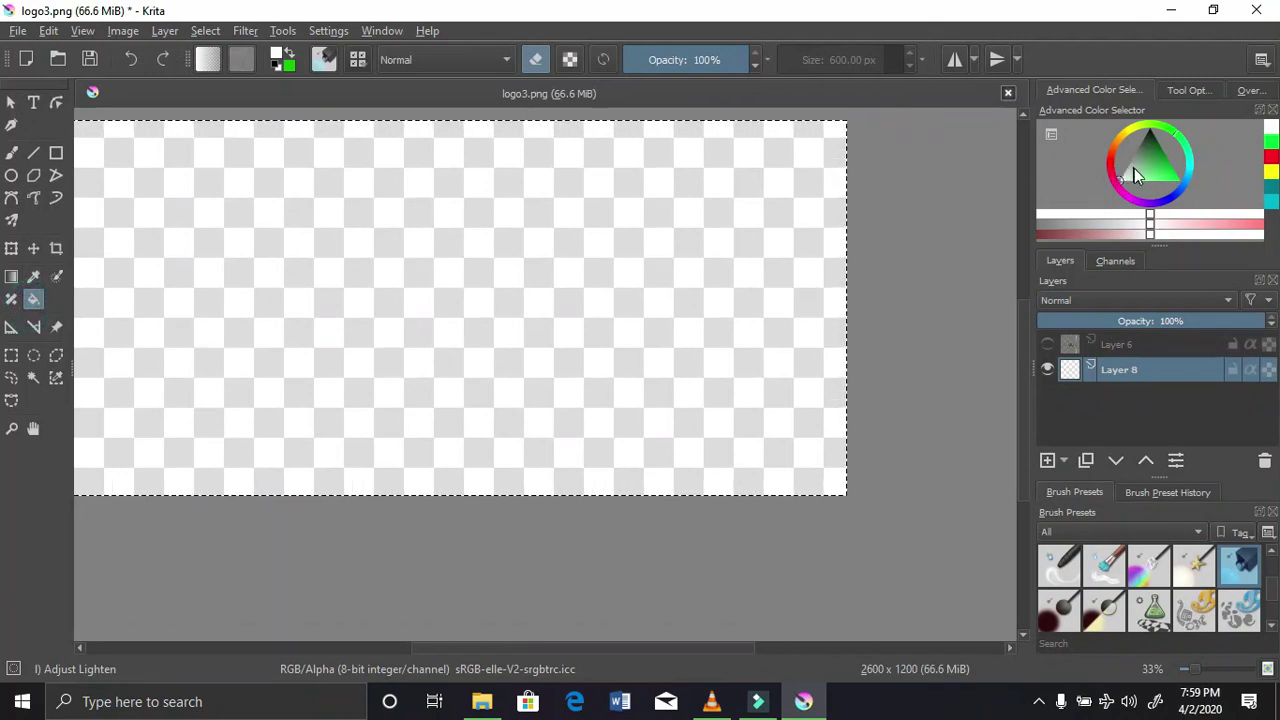
pyautogui.moveTo(1135, 176); pyautogui.dragTo(1156, 113)
pyautogui.click(366, 304)
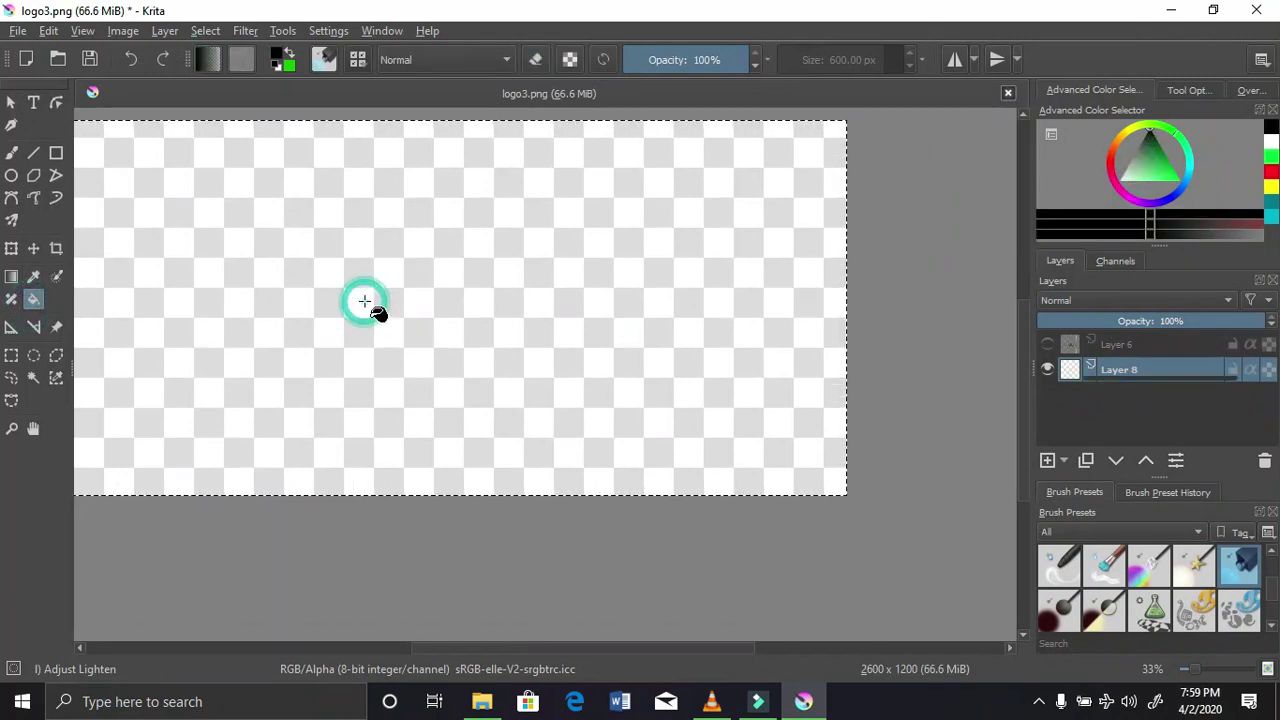
pyautogui.click(1047, 344)
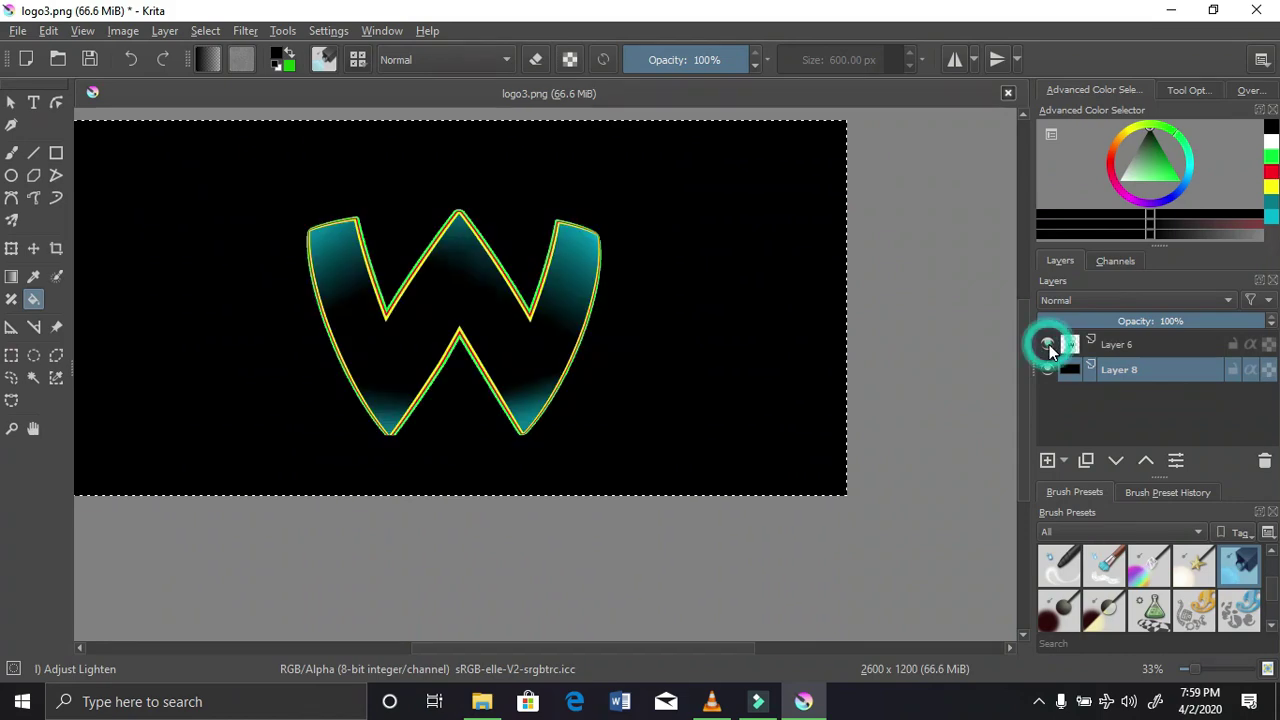
pyautogui.scroll(2, 570, 340)
pyautogui.scroll(-2, 560, 323)
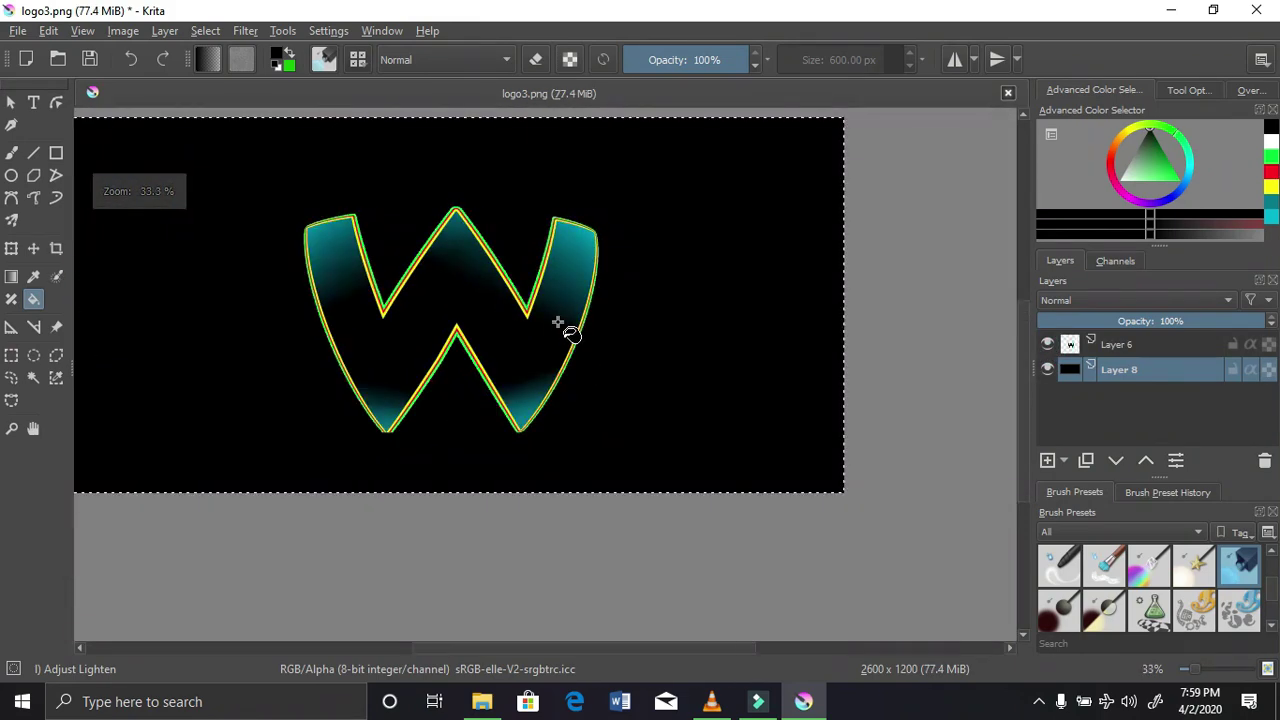
pyautogui.scroll(-1, 568, 323)
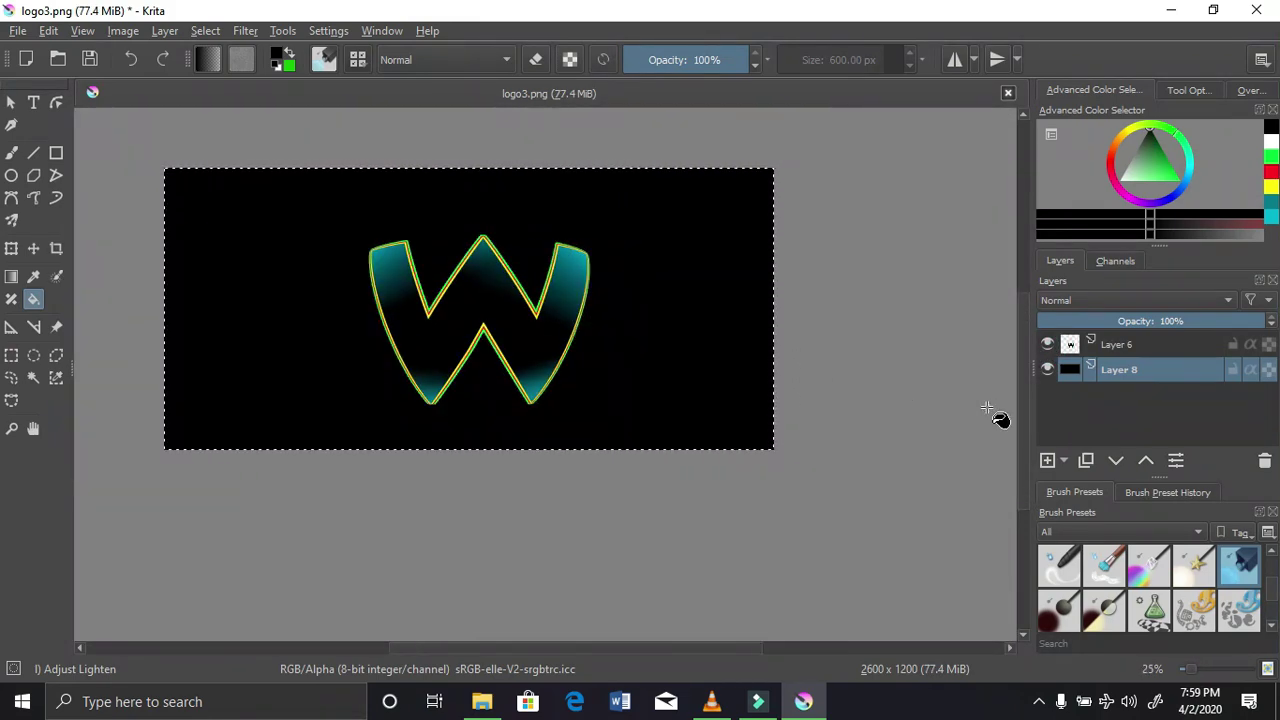
# Replace the black background layer with a new blue-filled layer beneath Layer 6, and show the W over it
pyautogui.click(1047, 344)
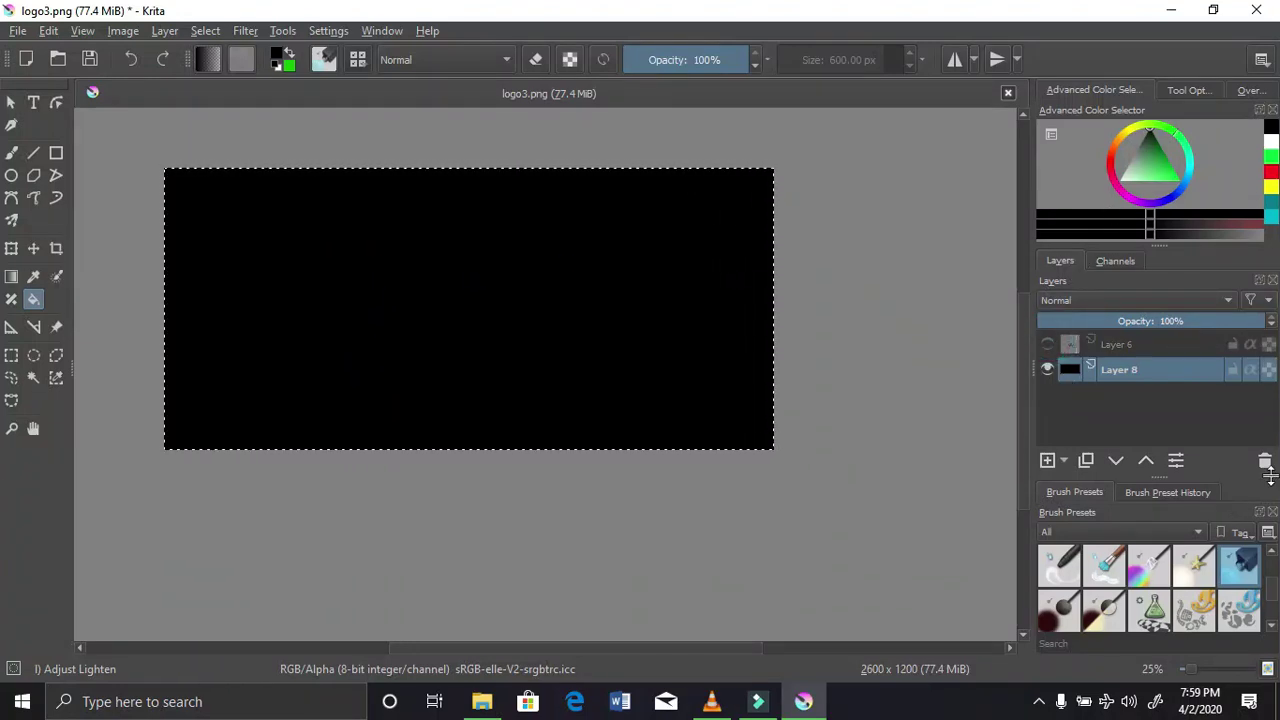
pyautogui.click(1265, 462)
pyautogui.click(1047, 461)
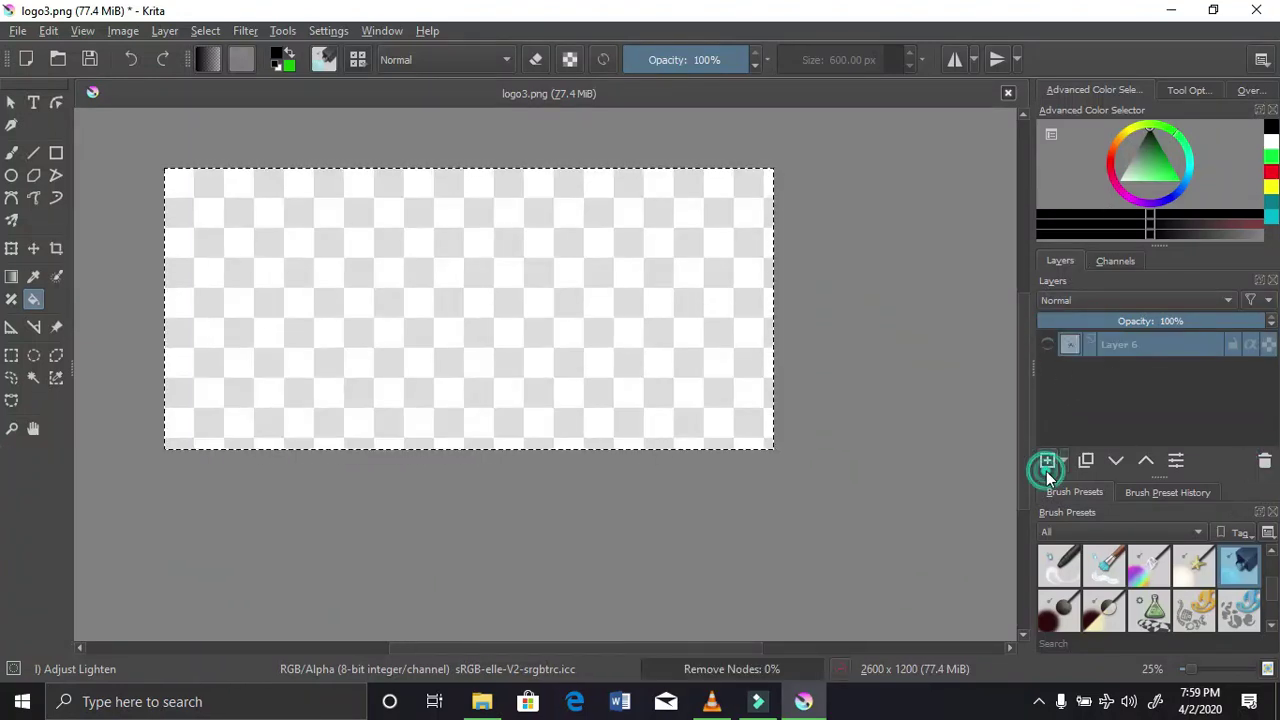
pyautogui.moveTo(1134, 347); pyautogui.dragTo(1116, 376)
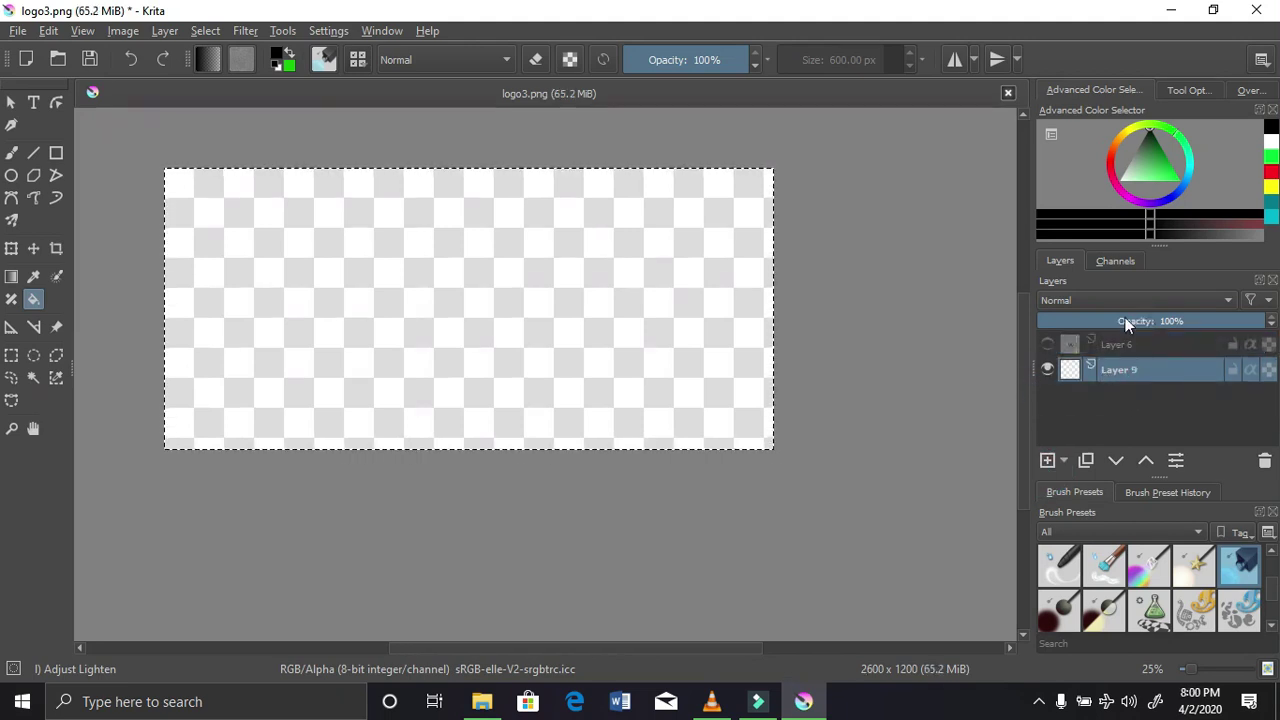
pyautogui.moveTo(1176, 190); pyautogui.dragTo(1202, 173)
pyautogui.click(535, 328)
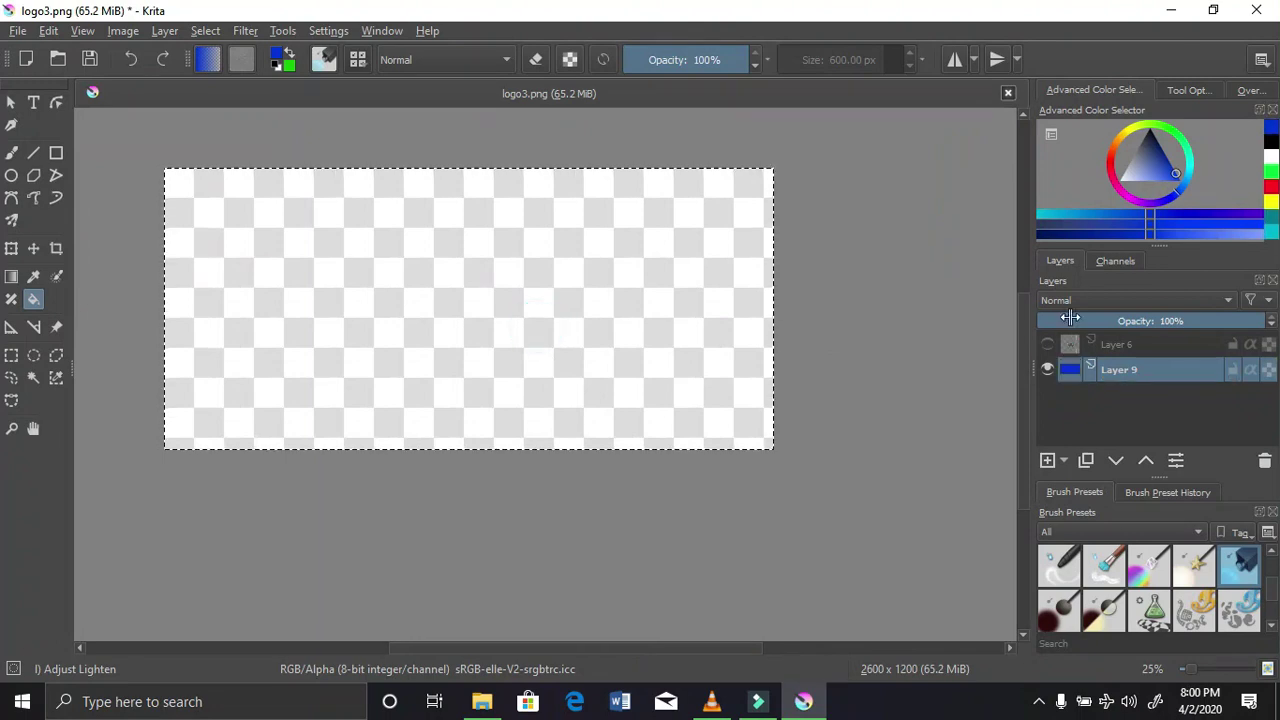
pyautogui.click(1048, 345)
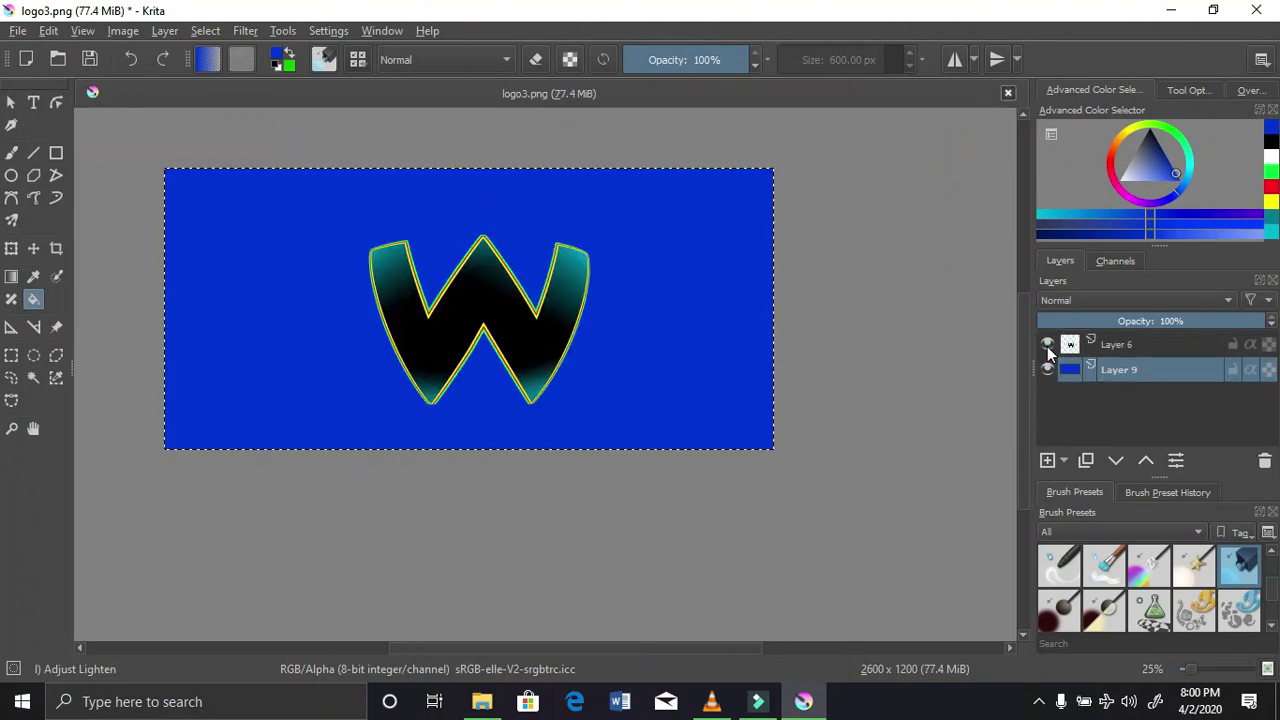
# Replace the blue background layer with a new white-filled layer beneath Layer 6, and show the W over it
pyautogui.click(1047, 345)
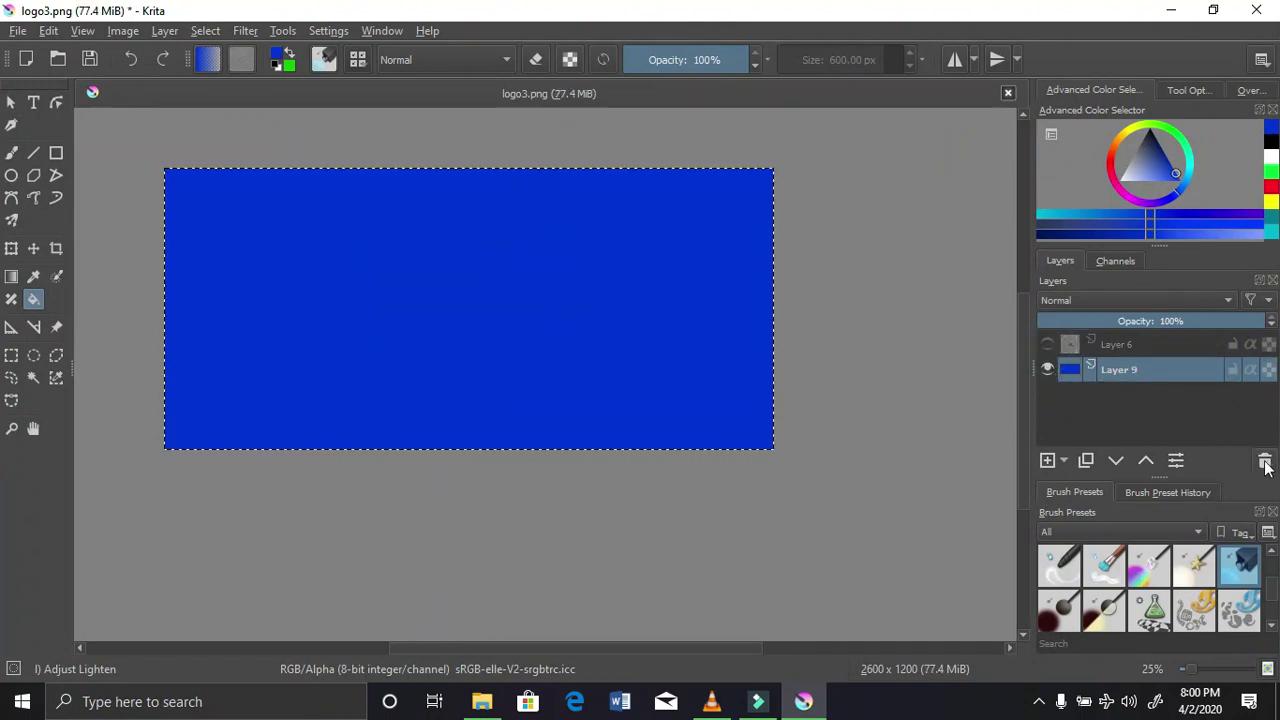
pyautogui.click(1264, 462)
pyautogui.moveTo(1145, 190); pyautogui.dragTo(1077, 245)
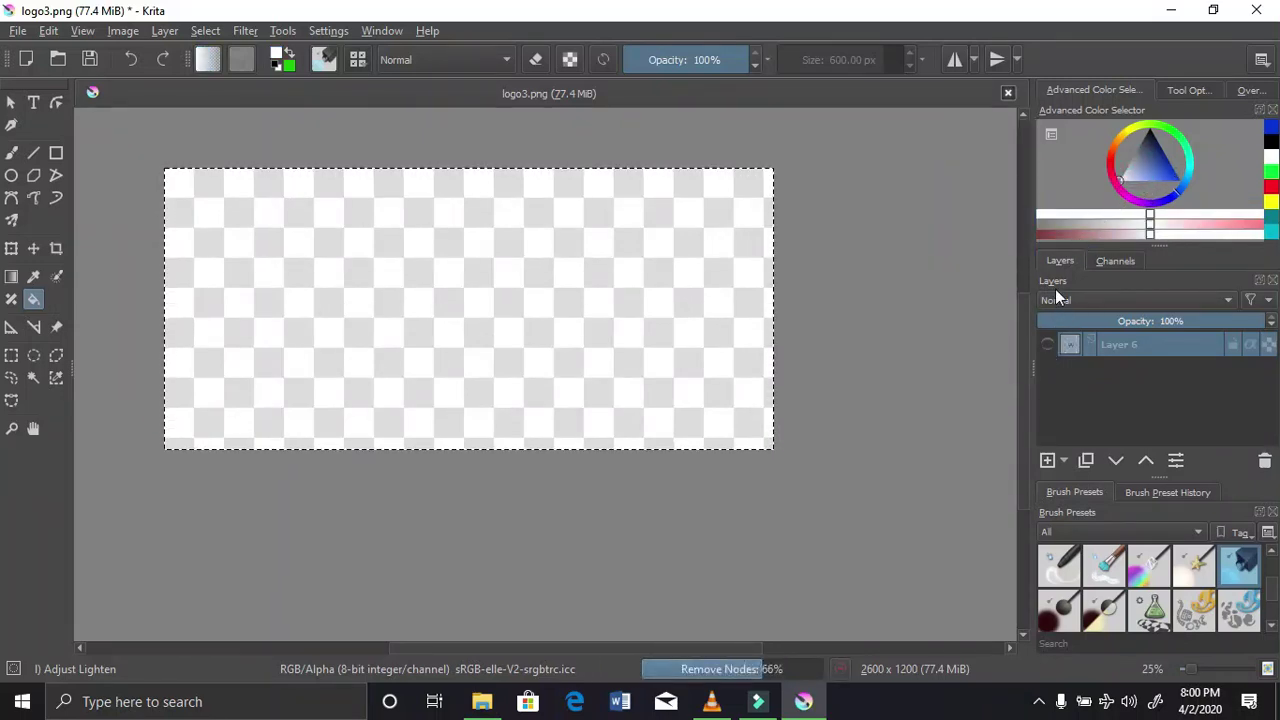
pyautogui.click(1048, 459)
pyautogui.moveTo(1095, 345); pyautogui.dragTo(1096, 373)
pyautogui.click(629, 303)
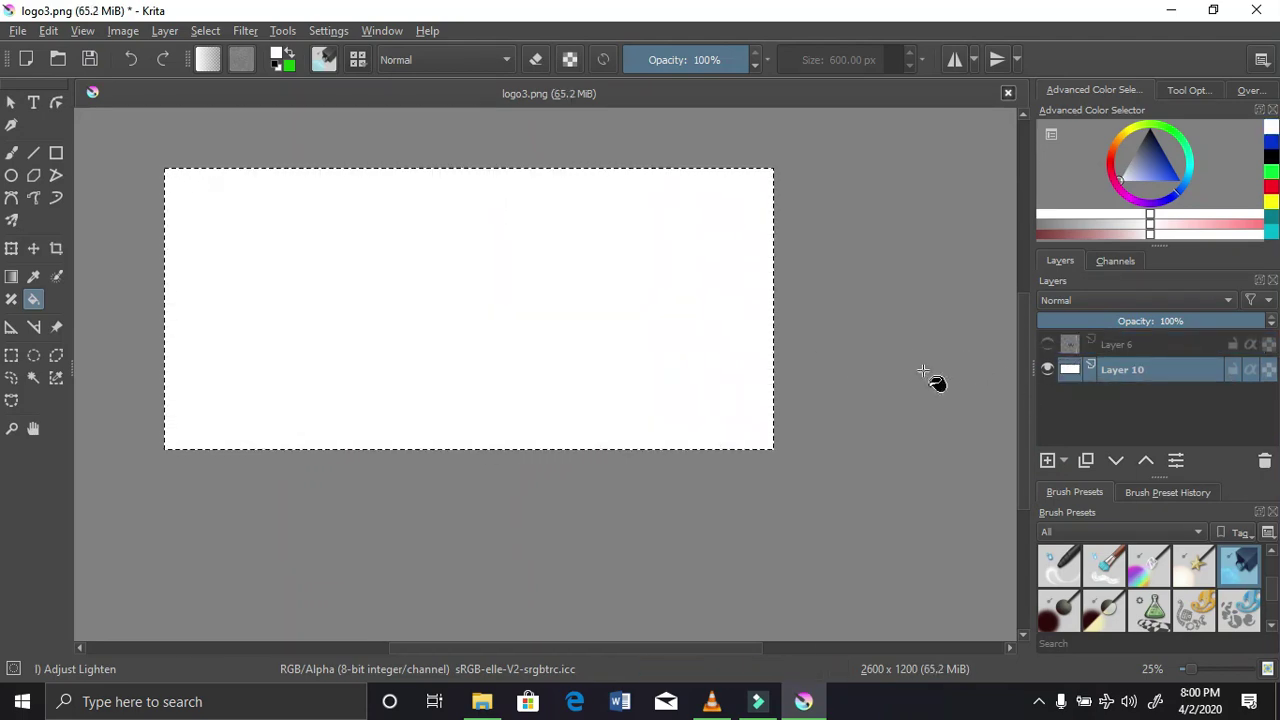
pyautogui.click(1047, 344)
pyautogui.scroll(3, 480, 334)
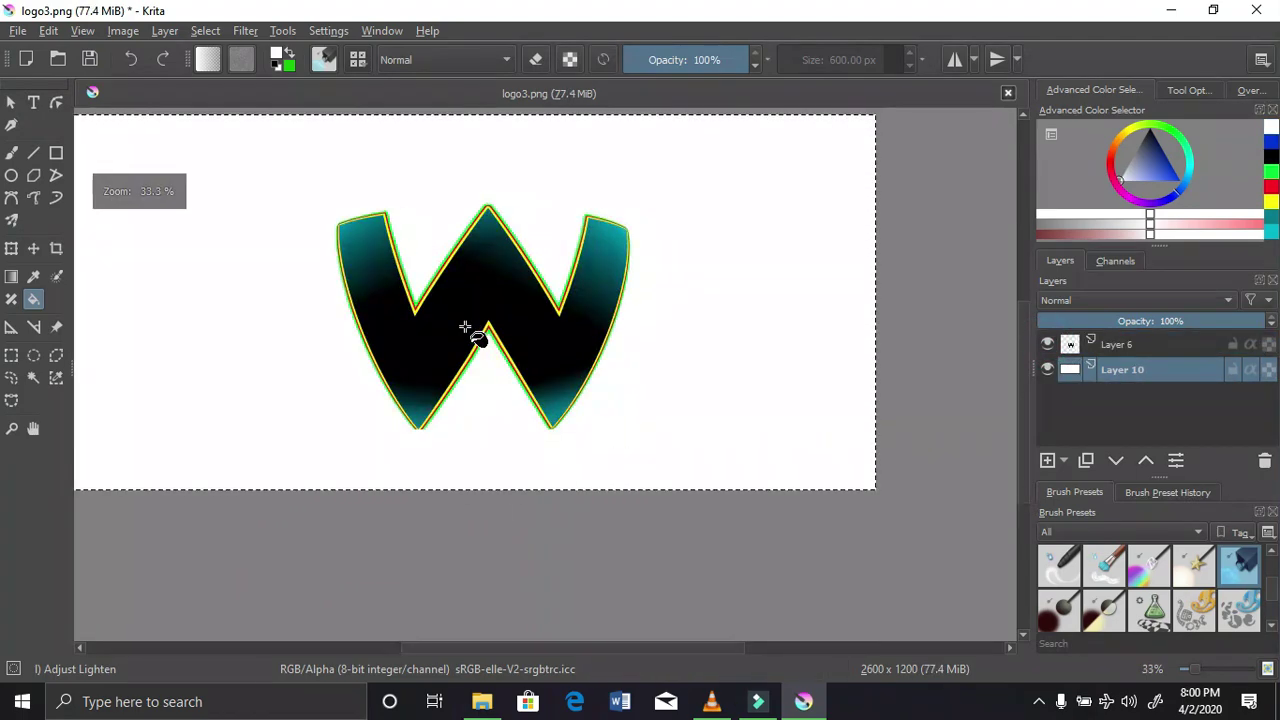
pyautogui.scroll(-3, 461, 328)
pyautogui.scroll(2, 459, 328)
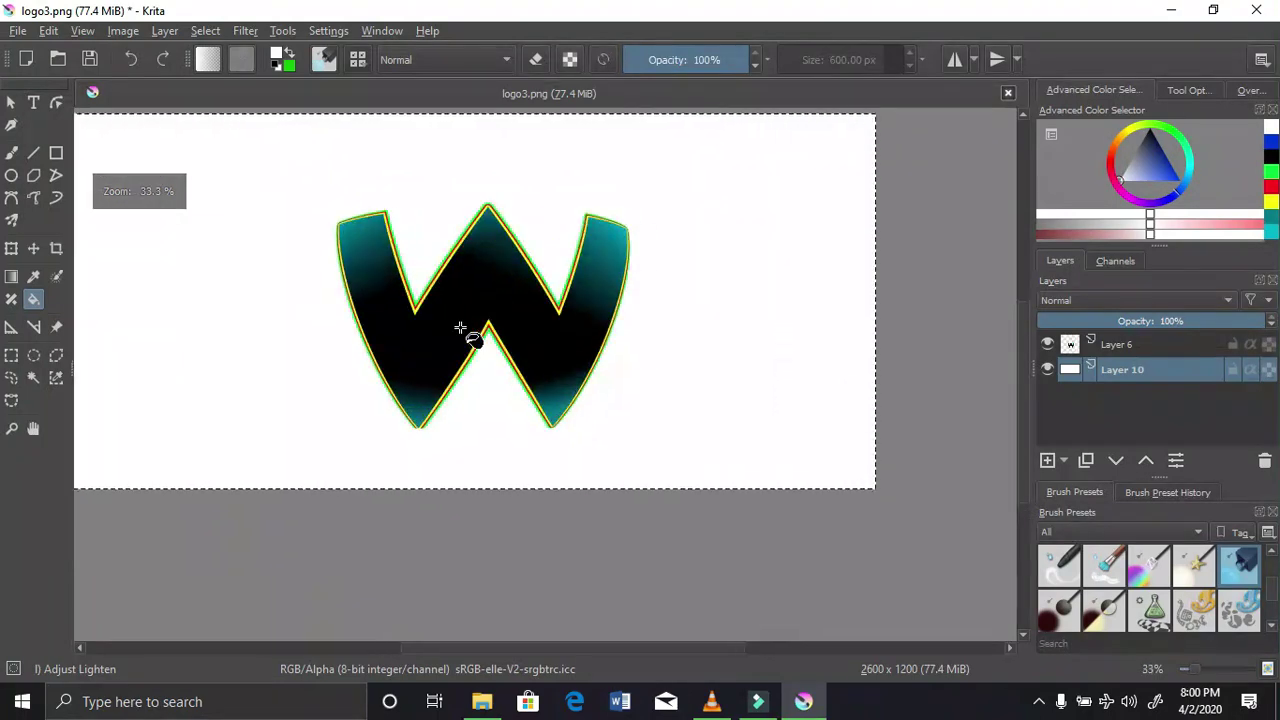
pyautogui.scroll(-1, 459, 328)
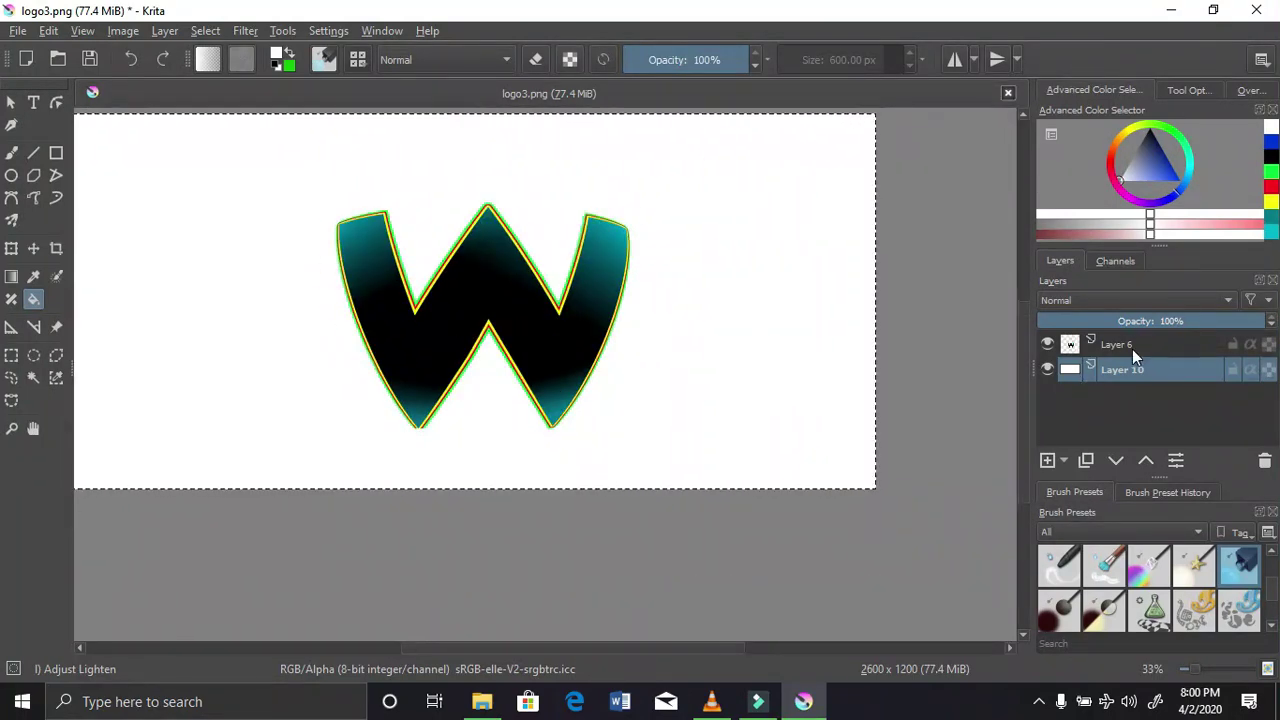
# Open the G'MIC-Qt filters for Layer 6
pyautogui.click(1130, 345)
pyautogui.click(245, 30)
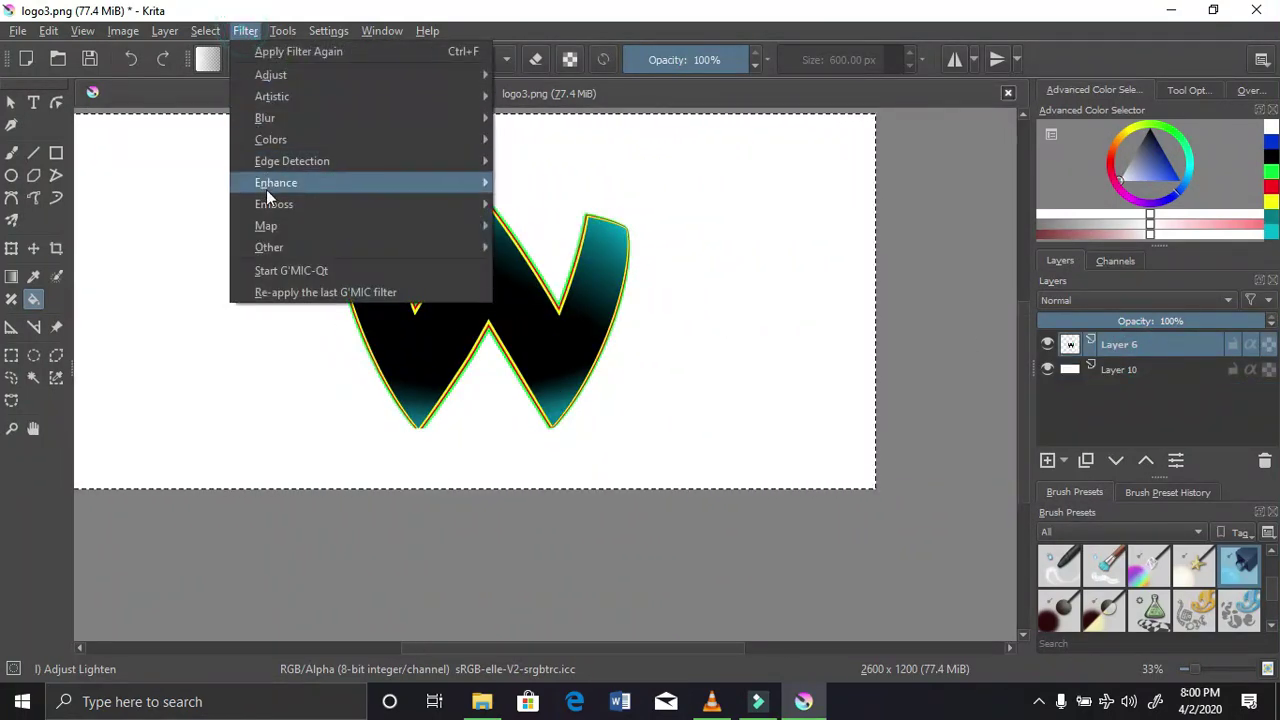
pyautogui.moveTo(266, 228)
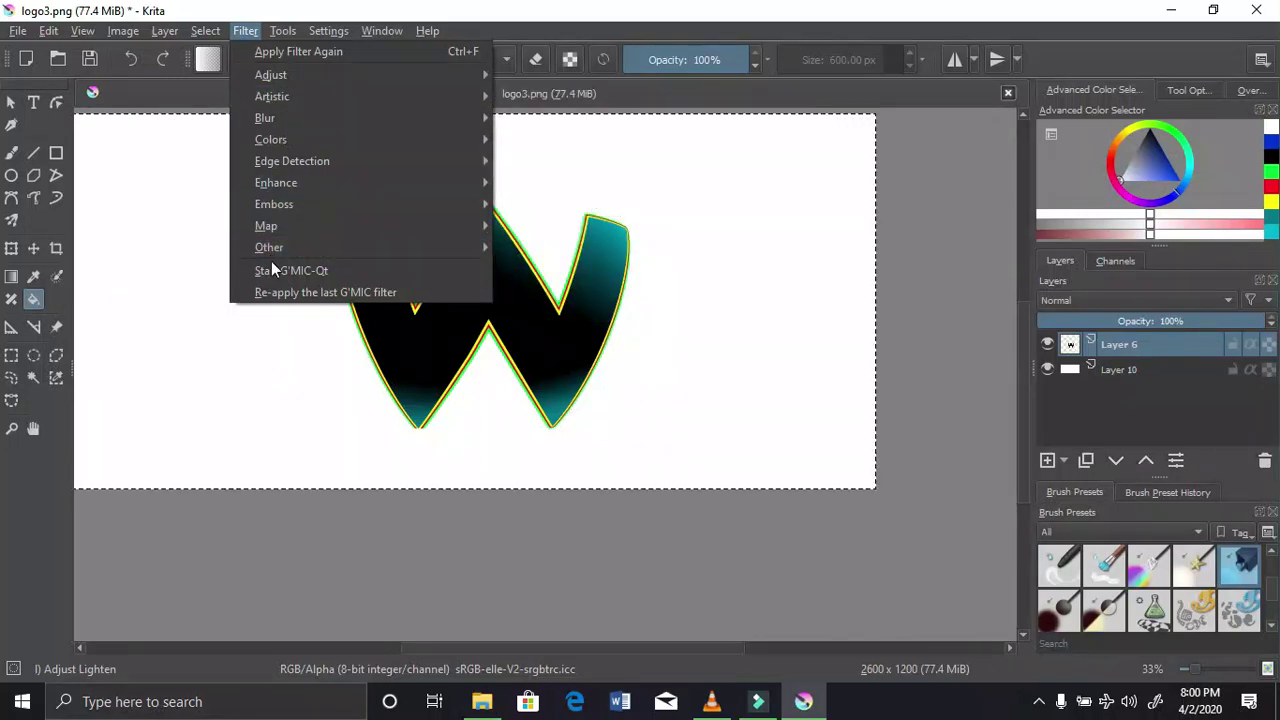
pyautogui.click(271, 262)
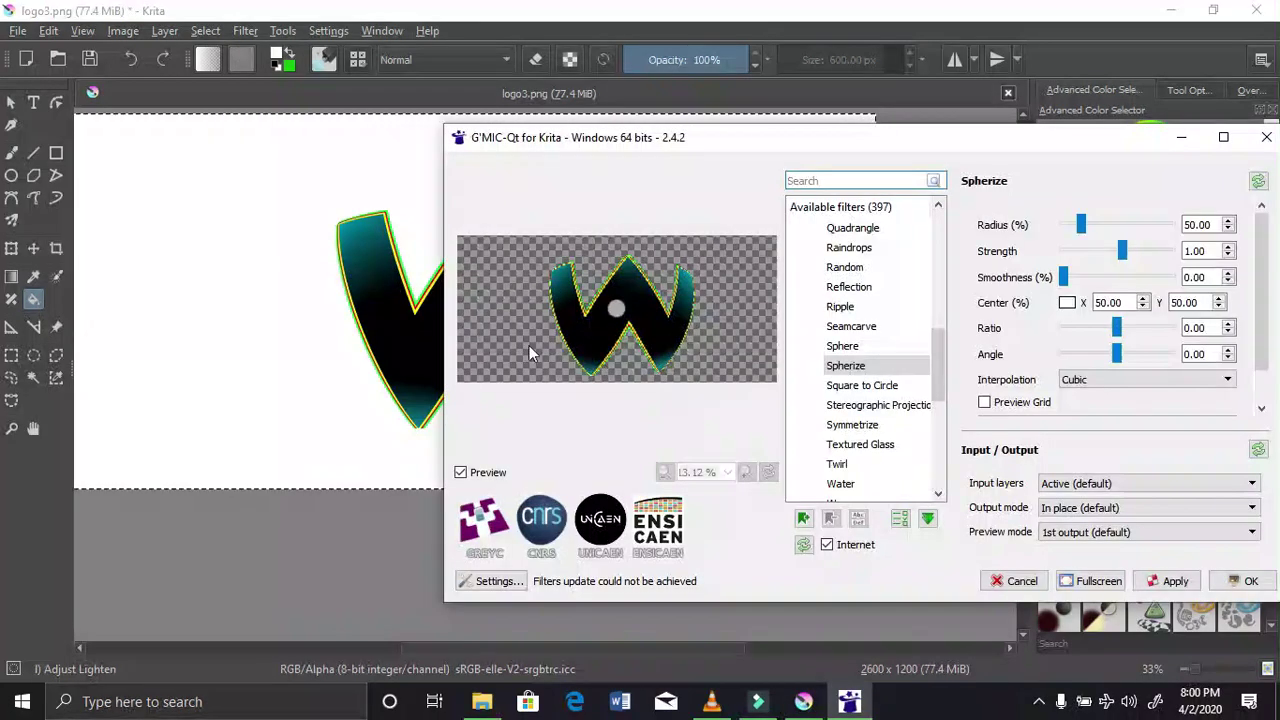
# Preview the Ripple, Symmetrize, Square to Circle, Textured Glass, Twirl, Zoom, Wind, Wave and Water filters on the W
pyautogui.click(842, 306)
pyautogui.scroll(-1, 850, 300)
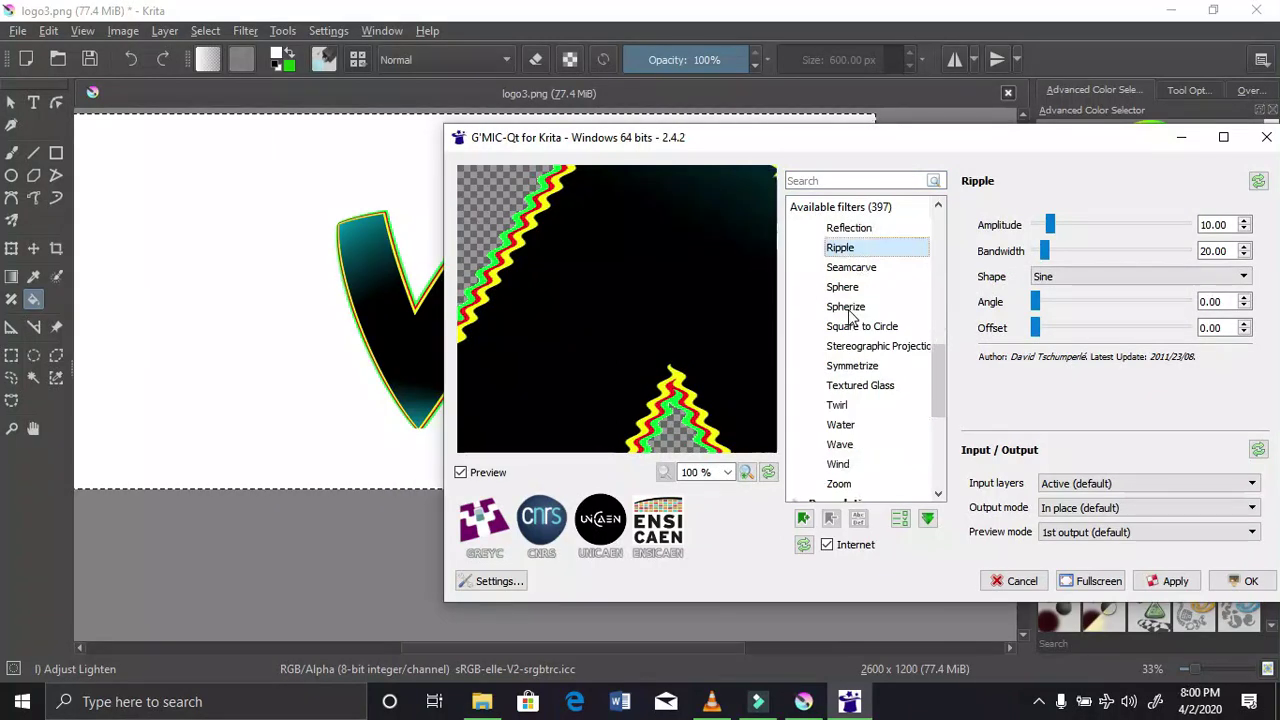
pyautogui.click(868, 372)
pyautogui.click(858, 328)
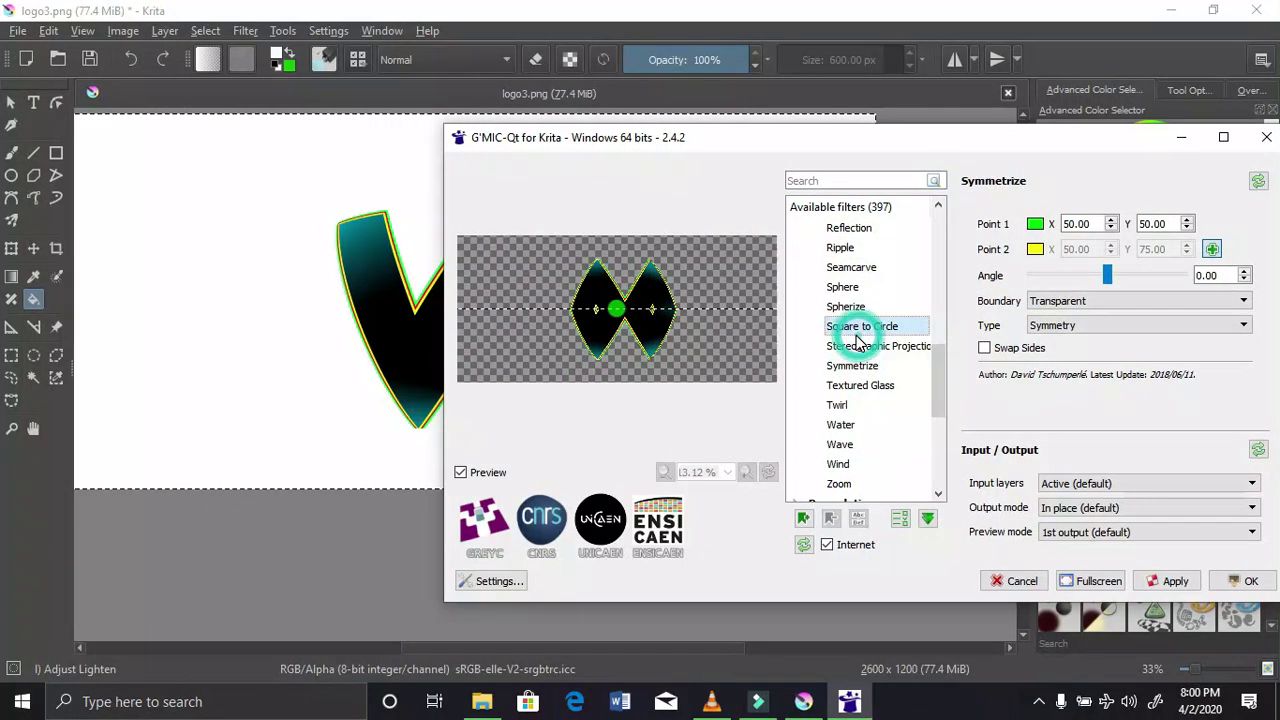
pyautogui.click(862, 370)
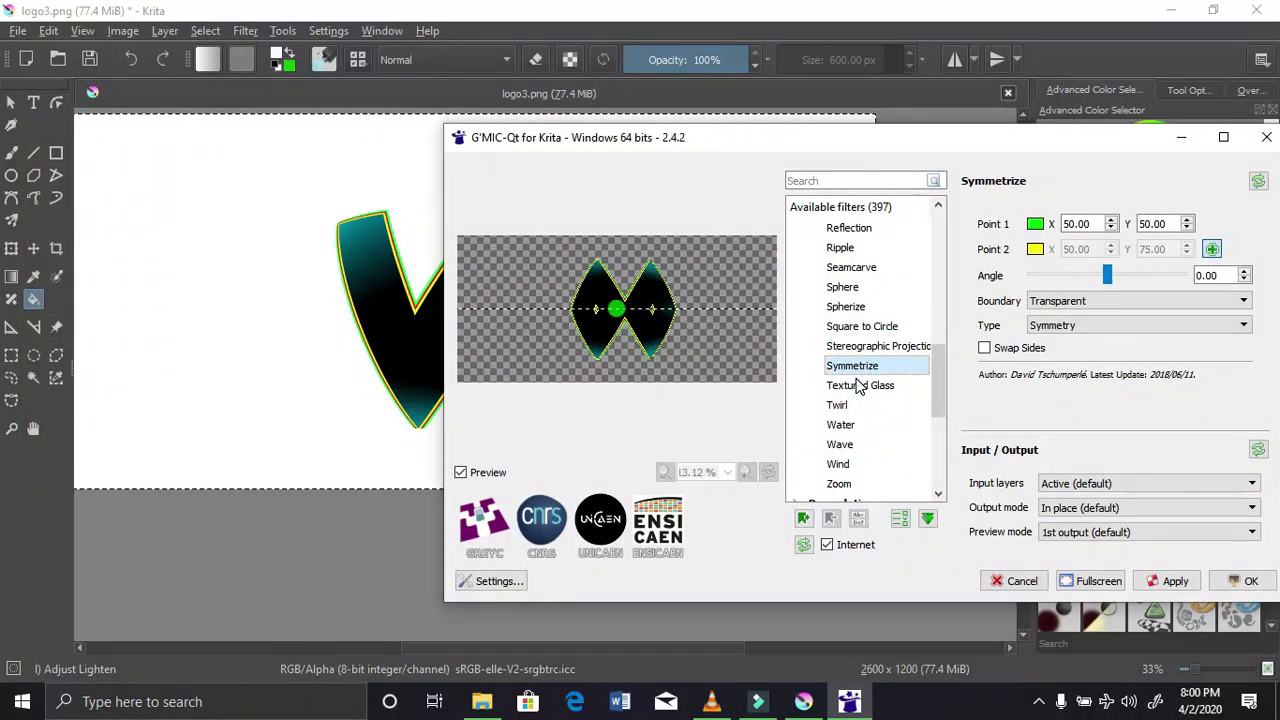
pyautogui.click(856, 386)
pyautogui.click(853, 407)
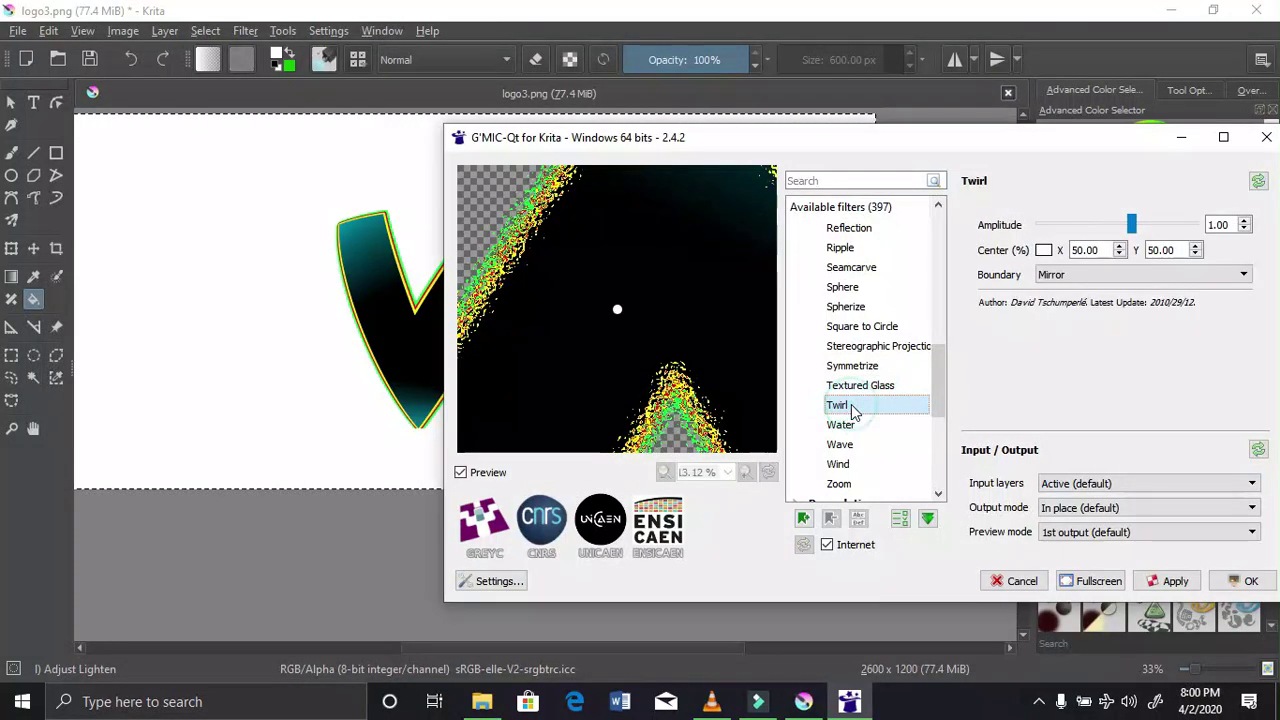
pyautogui.scroll(-1, 855, 408)
pyautogui.click(853, 426)
pyautogui.click(851, 405)
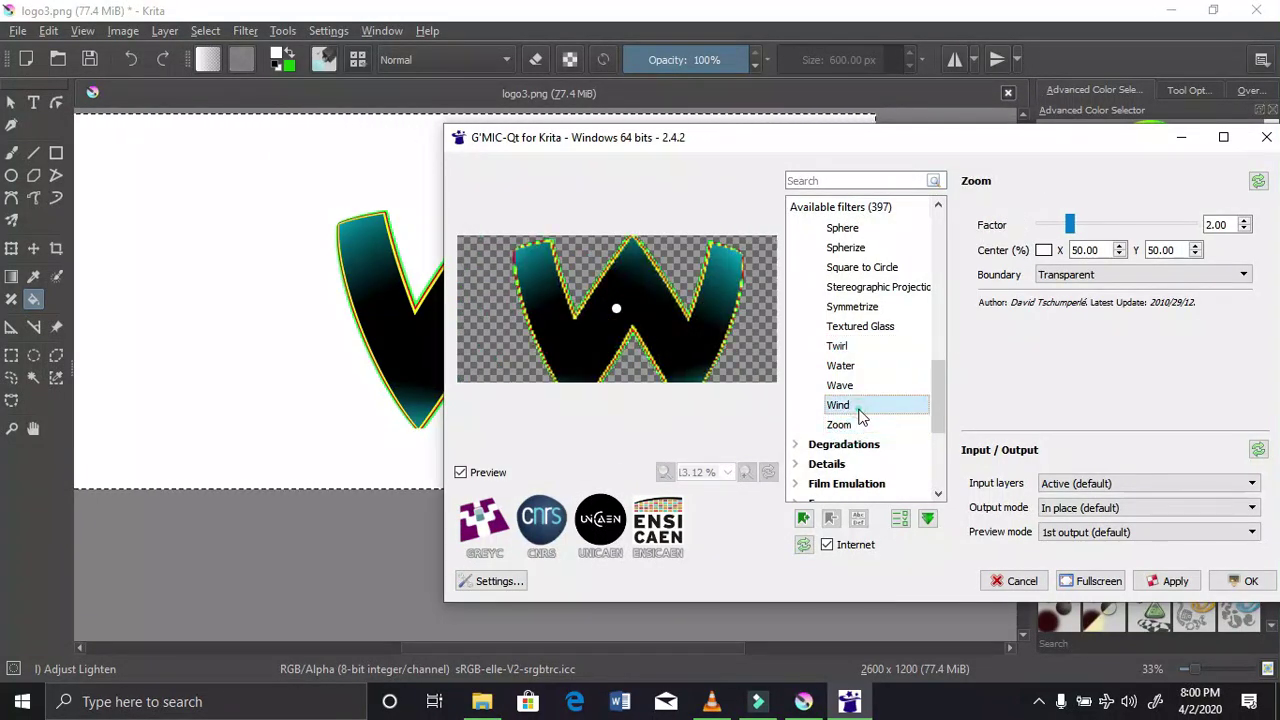
pyautogui.click(851, 386)
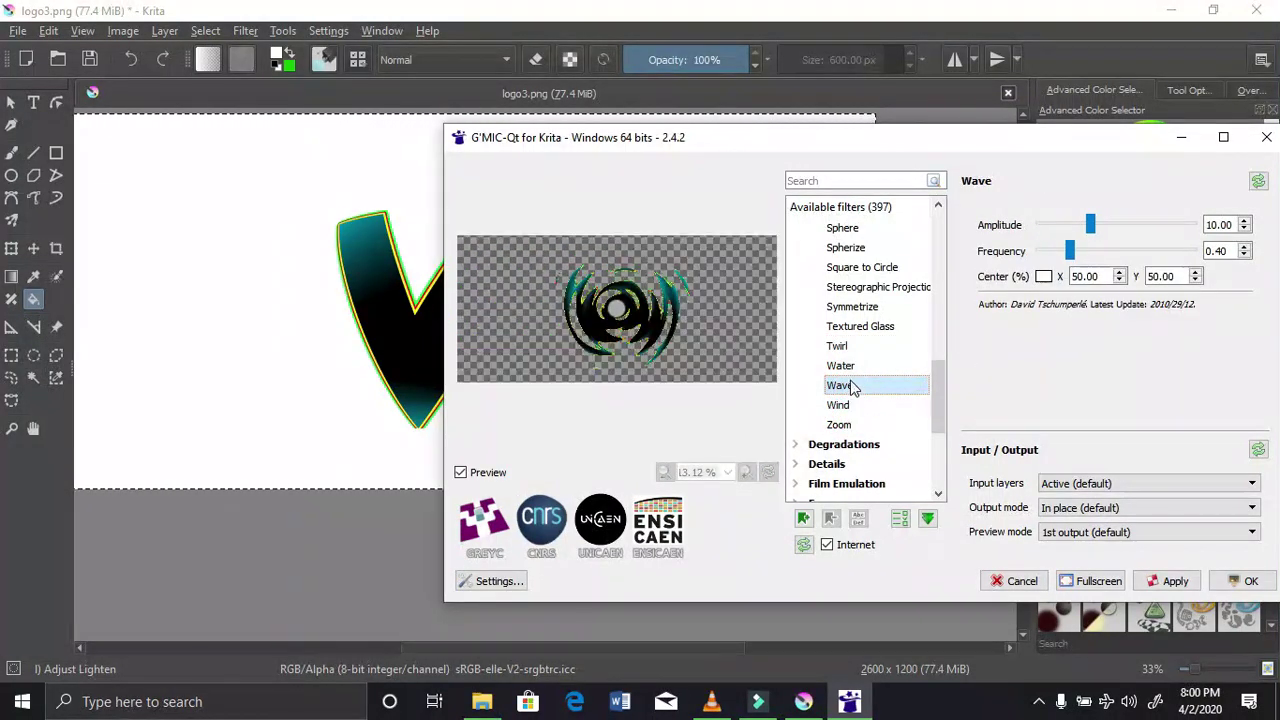
pyautogui.click(852, 368)
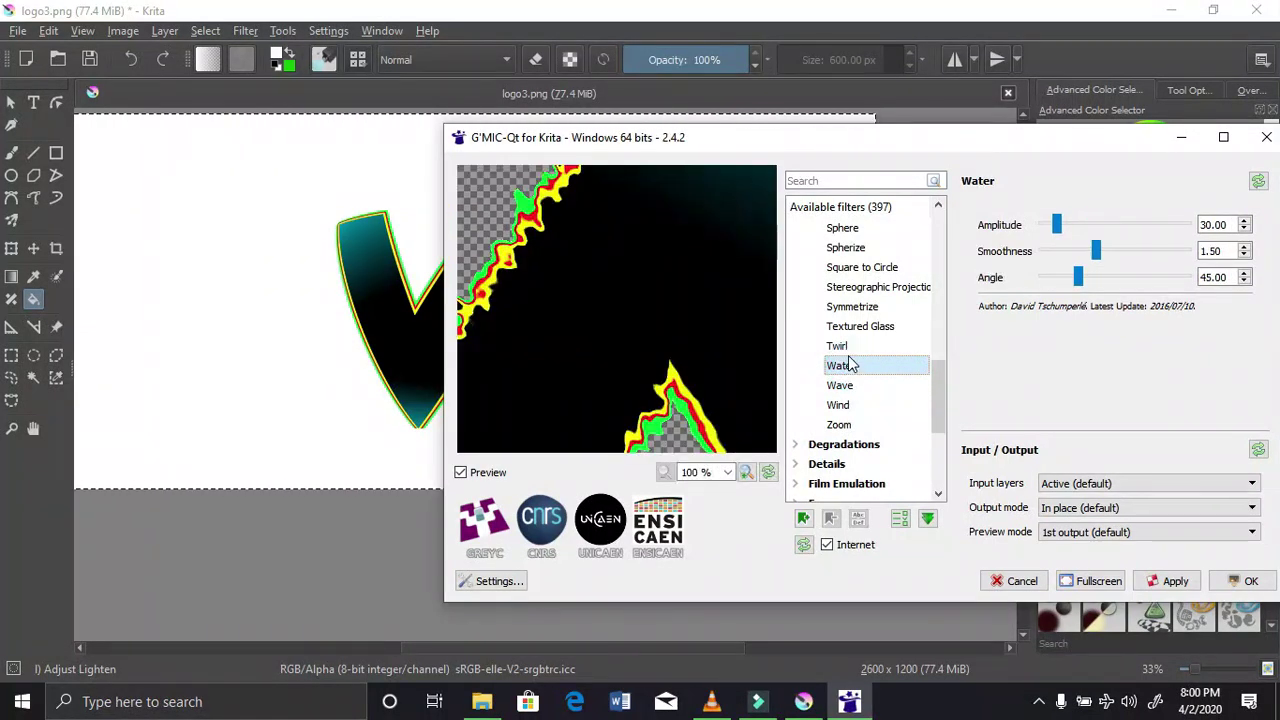
# Choose the Twirl filter for the W and set its amplitude to 0.98
pyautogui.click(848, 348)
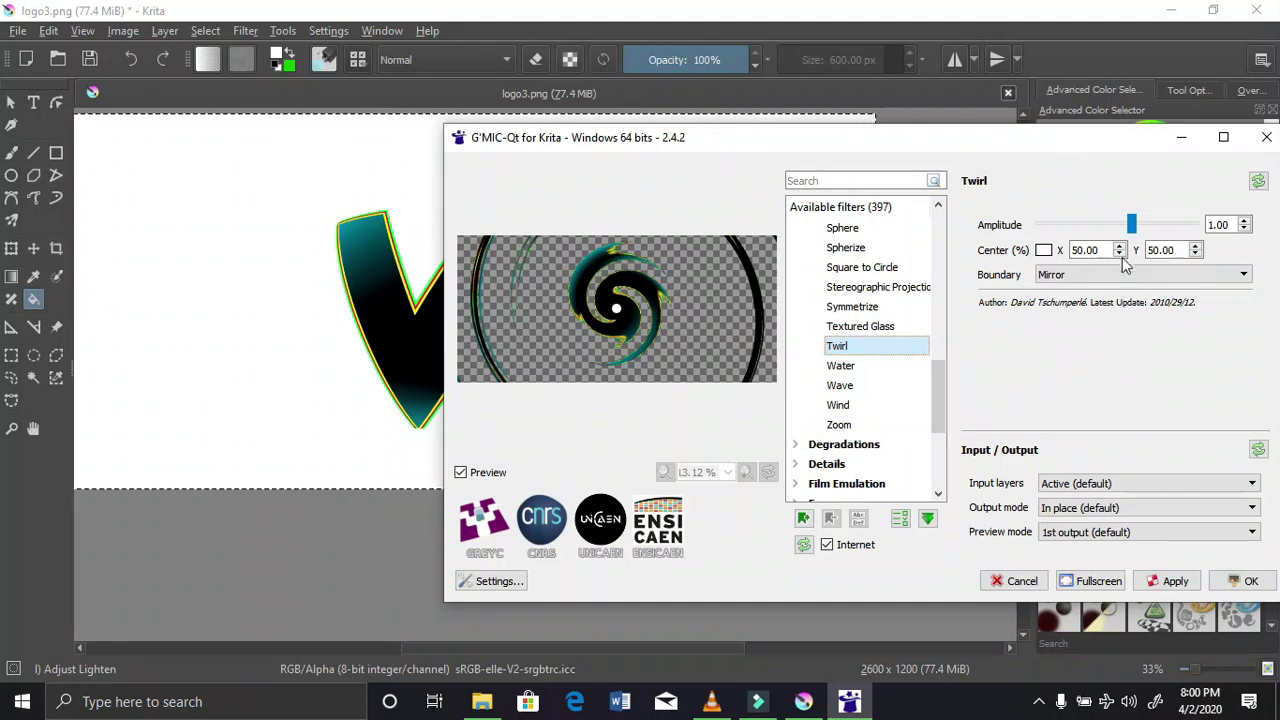
pyautogui.moveTo(1130, 225); pyautogui.dragTo(1097, 235)
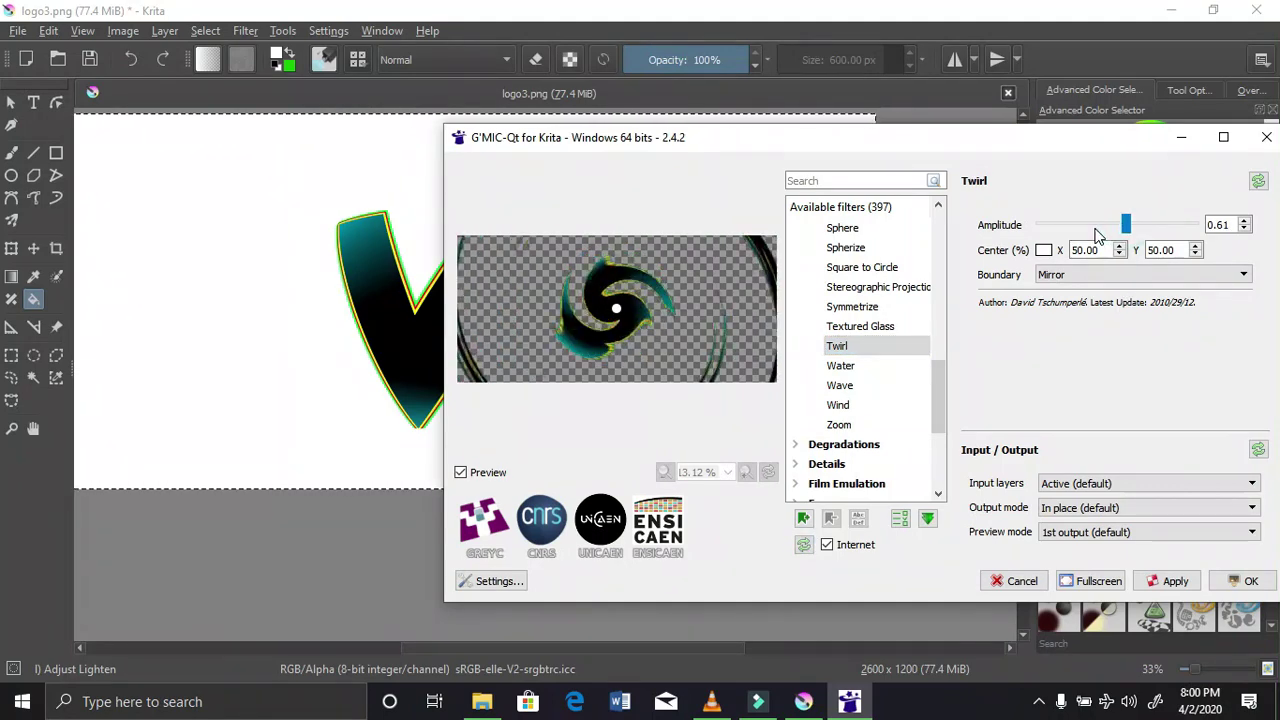
pyautogui.moveTo(1128, 225)
pyautogui.mouseDown()
pyautogui.moveTo(1170, 225)
pyautogui.moveTo(1122, 228)
pyautogui.moveTo(1138, 230)
pyautogui.mouseUp()
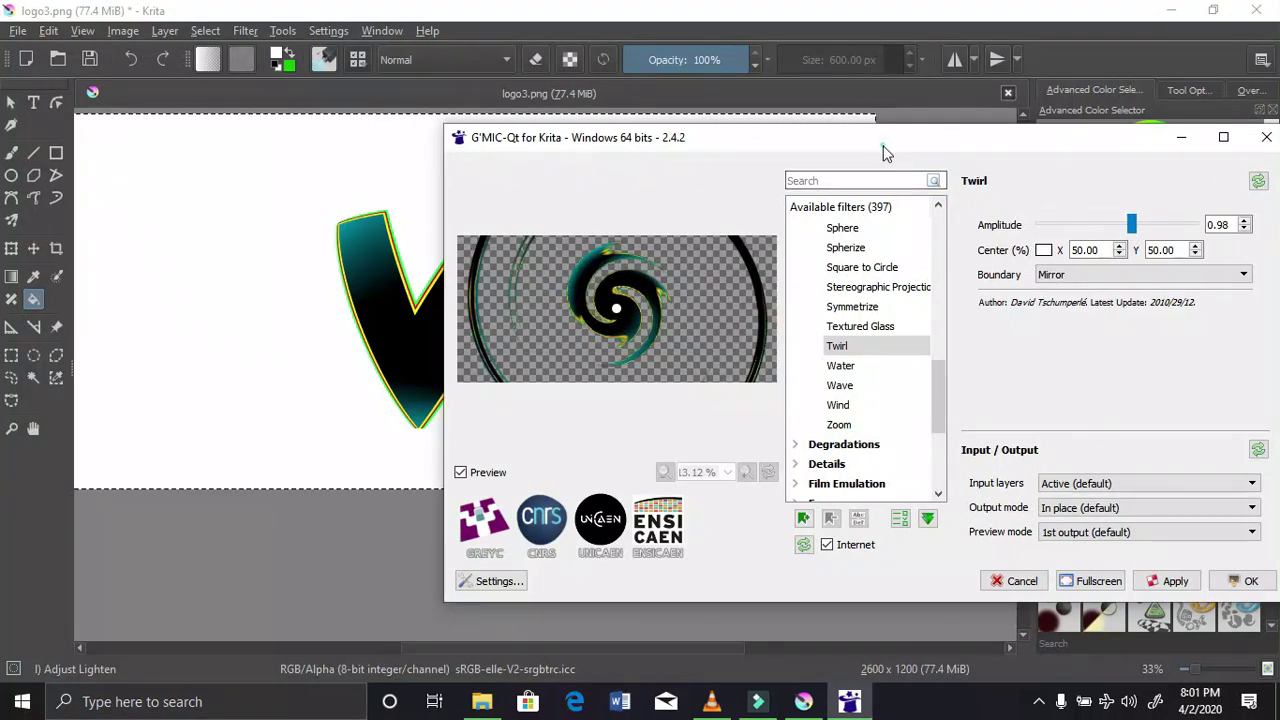
# Close the G'MIC-Qt filters without applying the twirl and duplicate Layer 6
pyautogui.moveTo(884, 152); pyautogui.dragTo(736, 290)
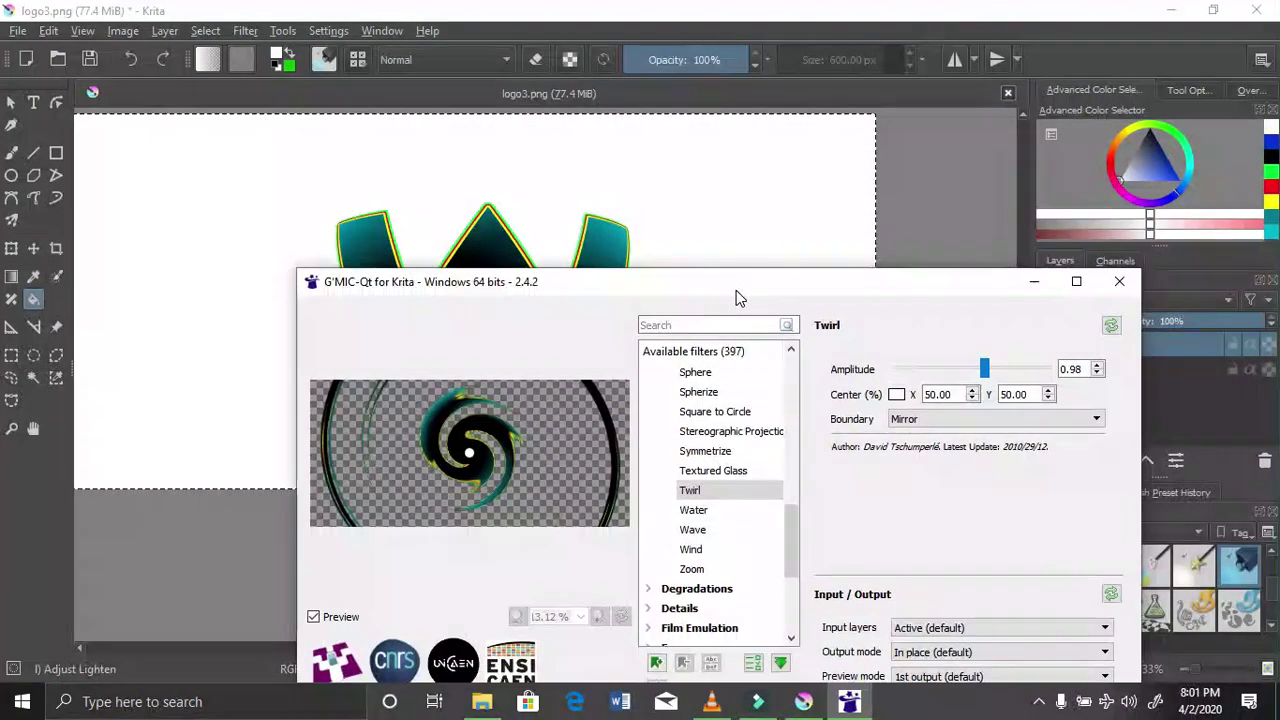
pyautogui.click(1119, 281)
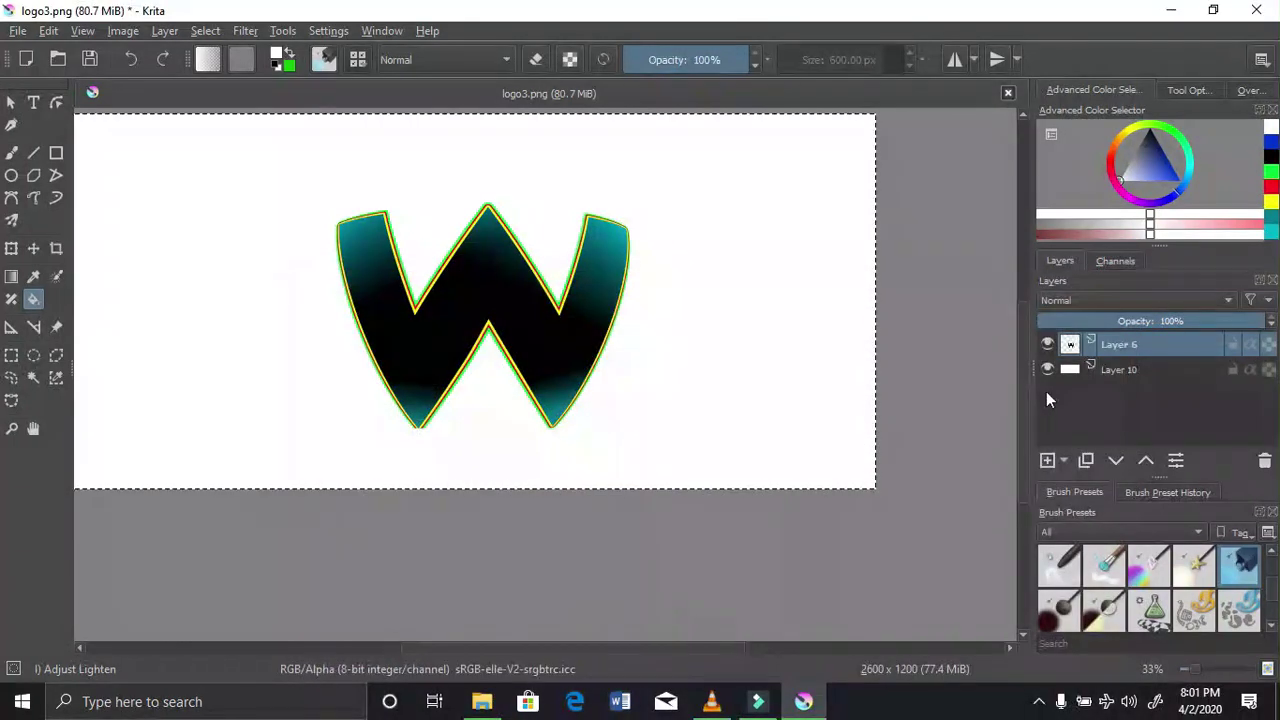
pyautogui.rightClick(1117, 352)
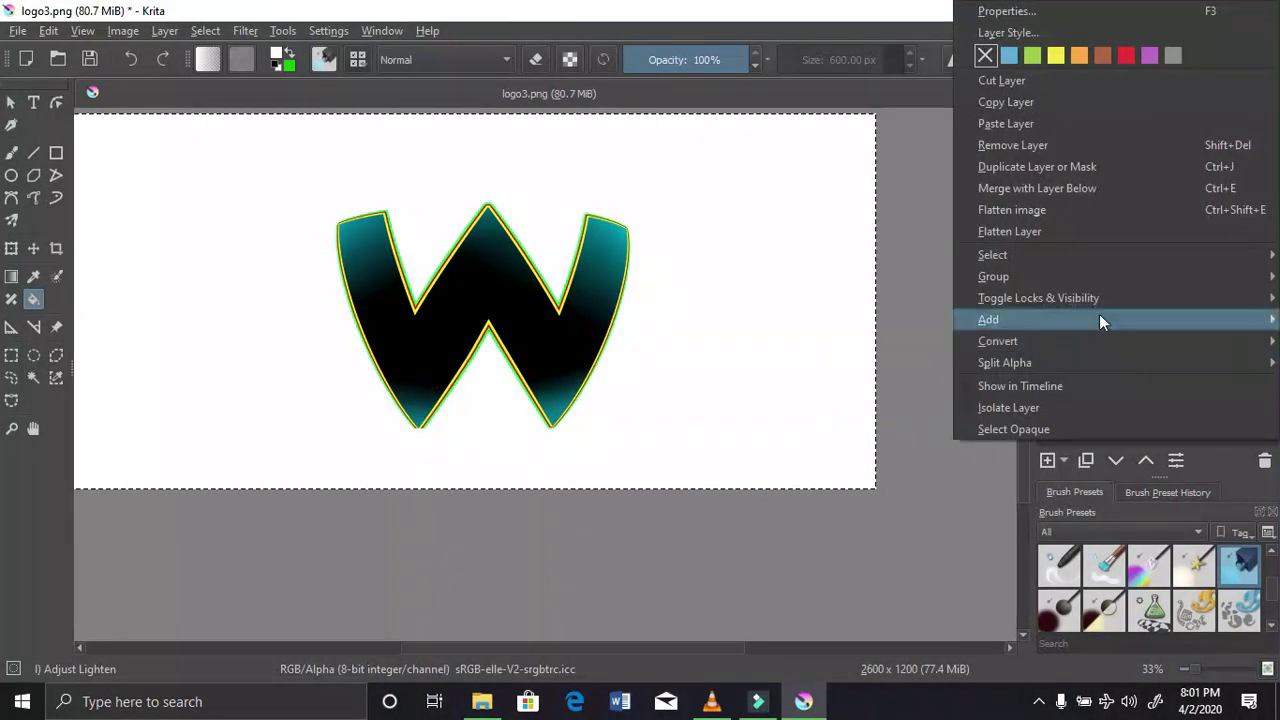
pyautogui.click(1048, 167)
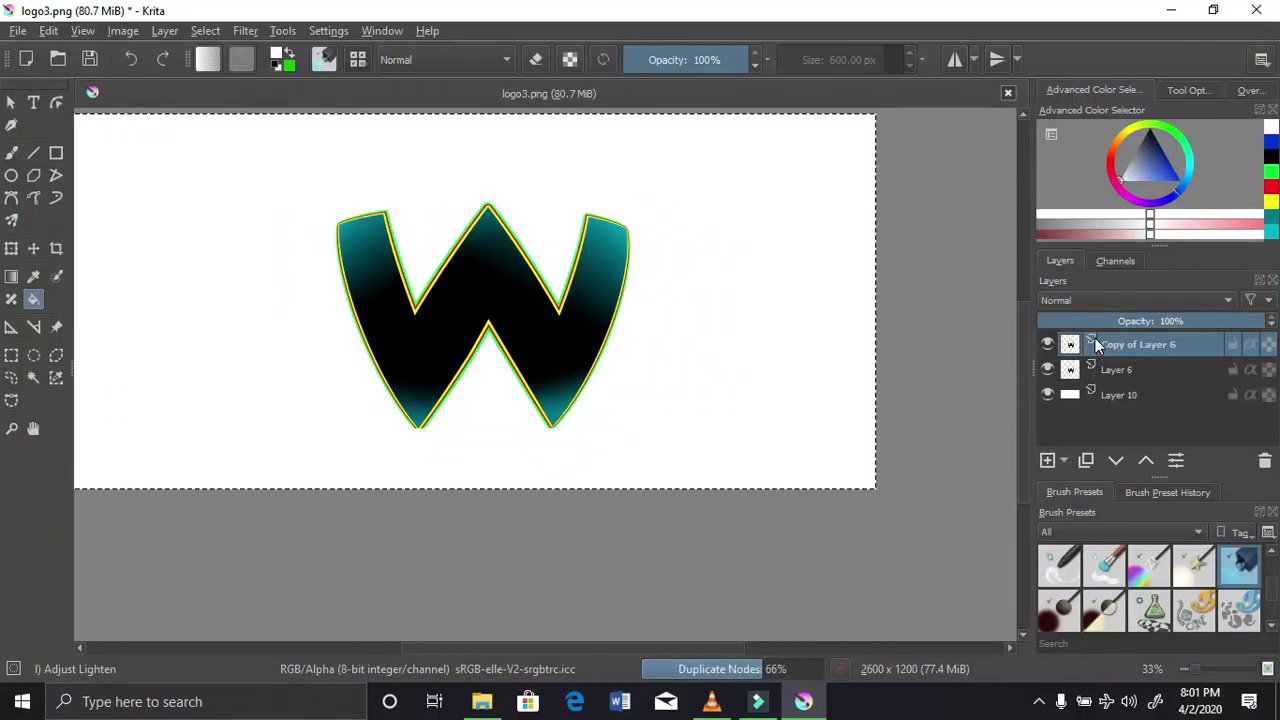
# Apply the G'MIC-Qt Twirl filter with amplitude 0.98 to the copy of Layer 6
pyautogui.rightClick(1093, 347)
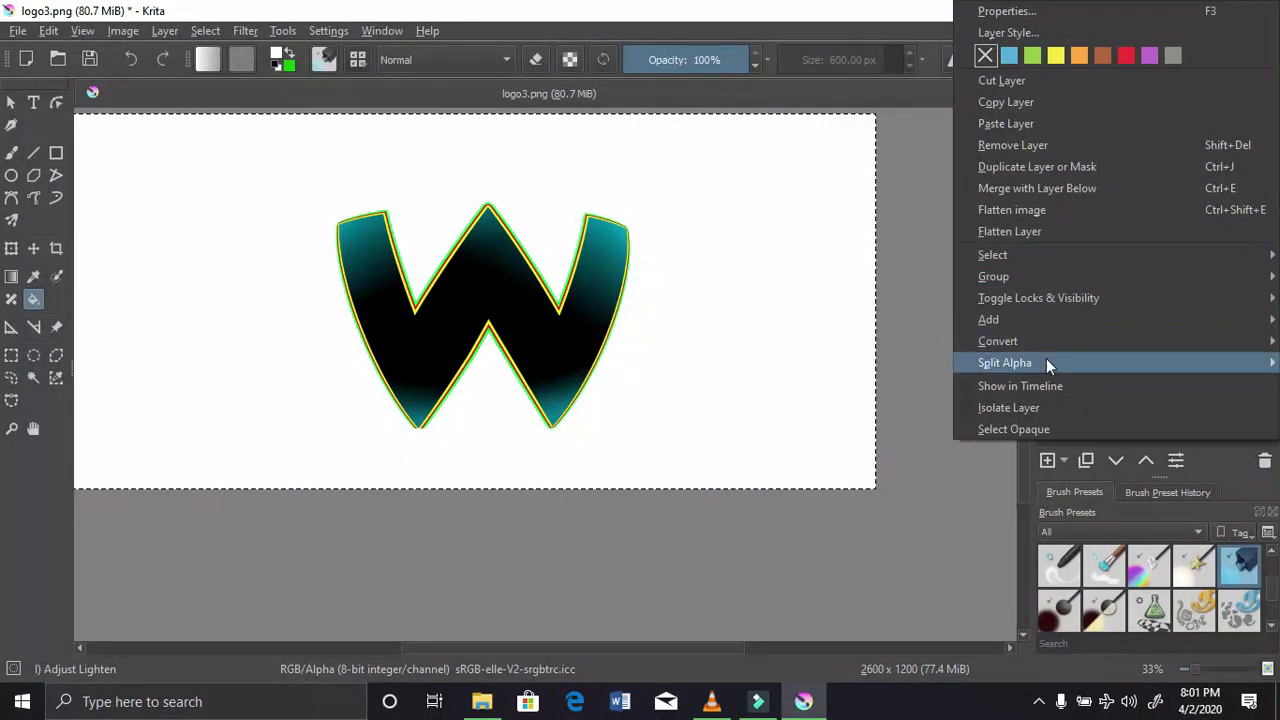
pyautogui.click(257, 35)
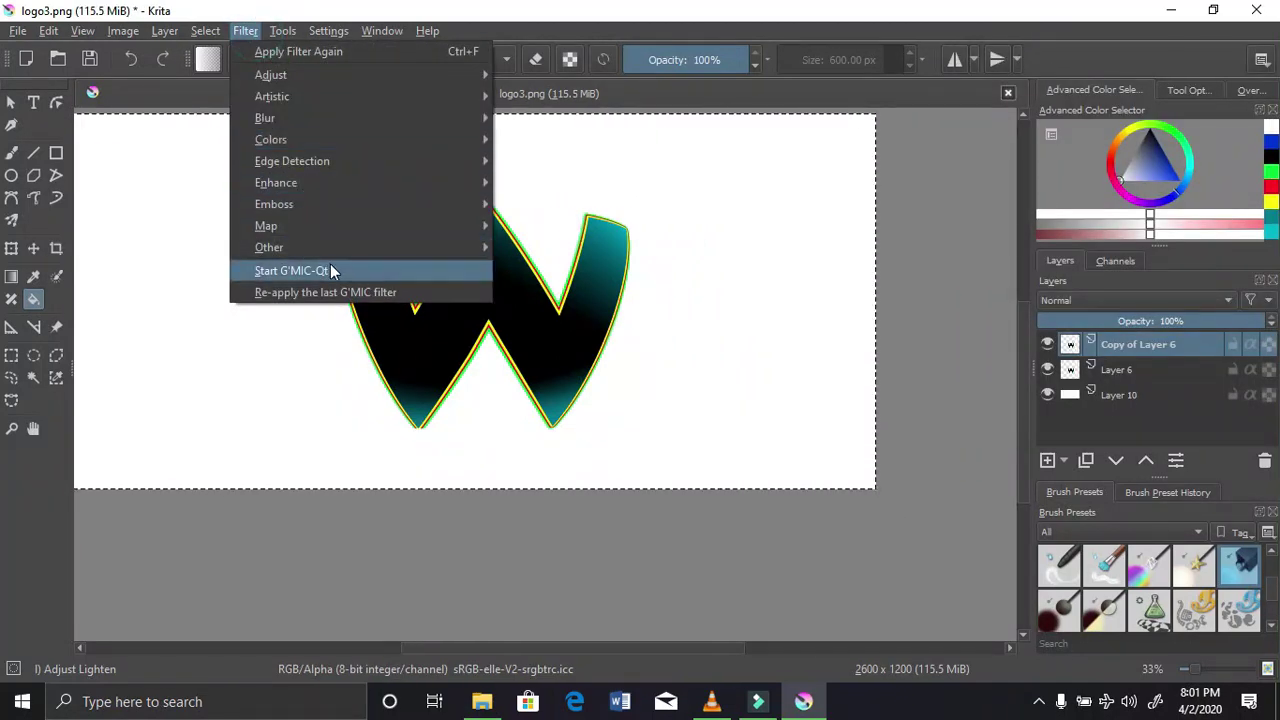
pyautogui.click(330, 264)
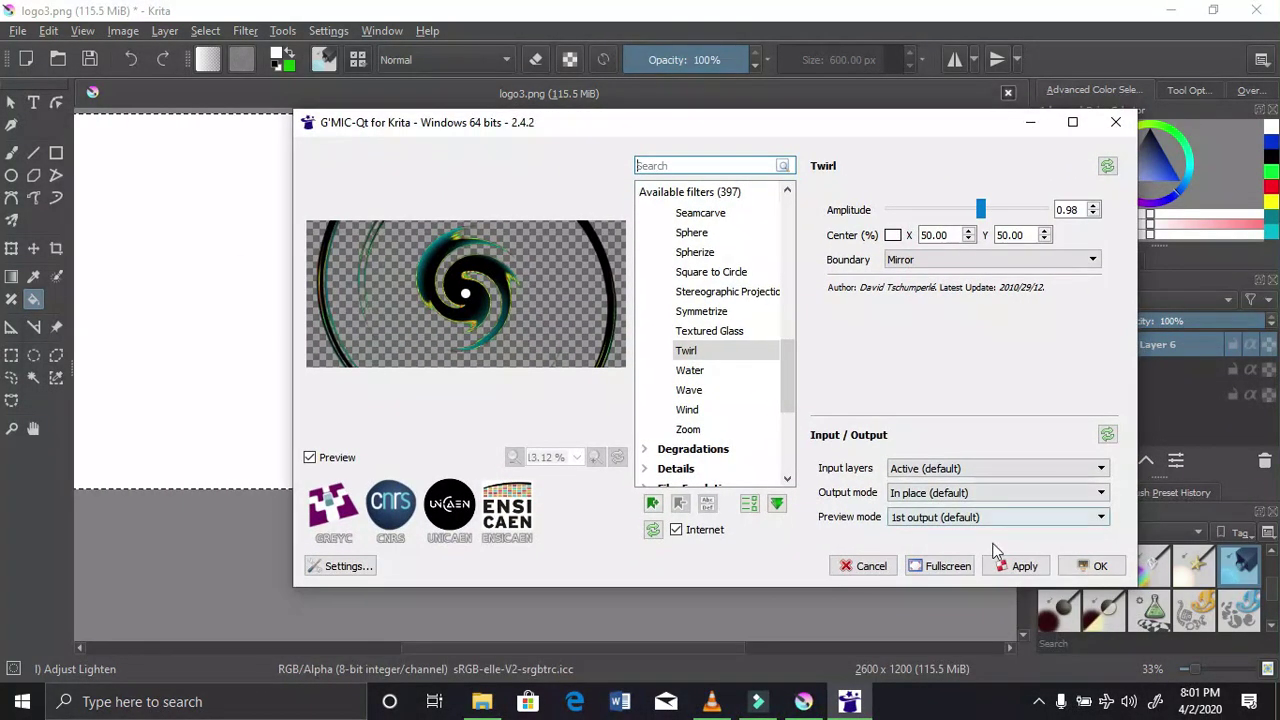
pyautogui.click(1015, 565)
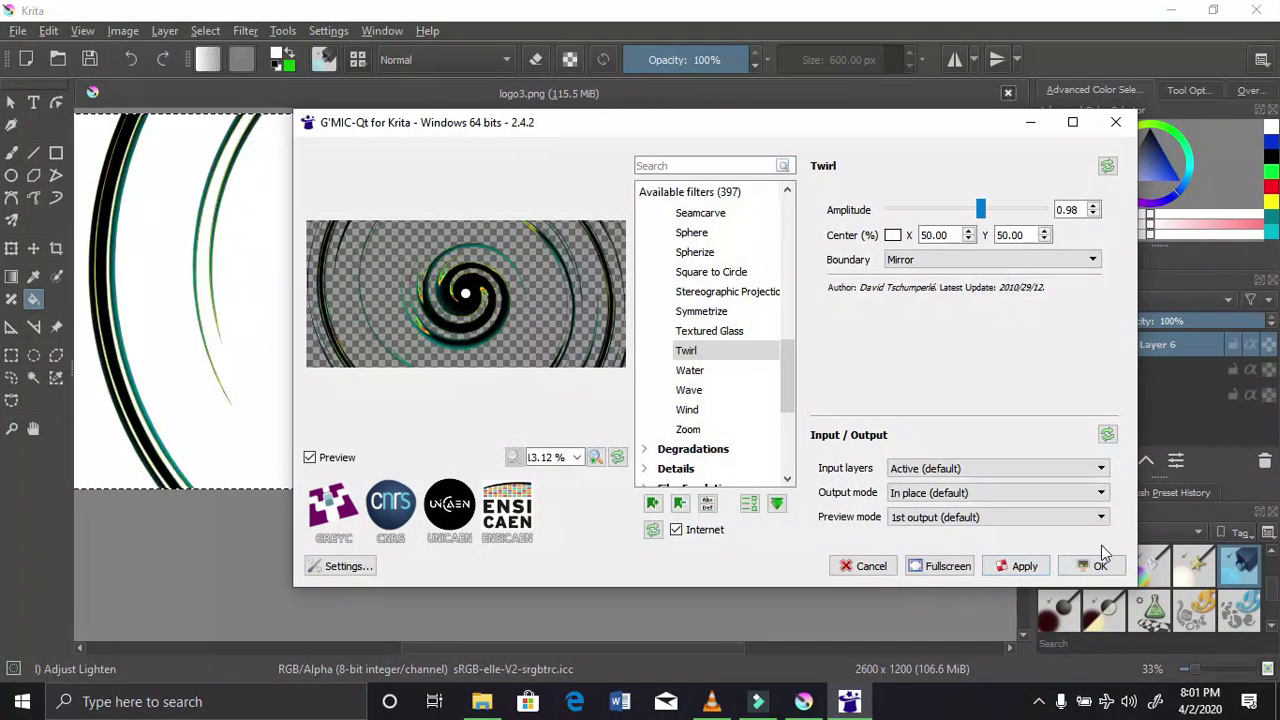
pyautogui.click(1114, 123)
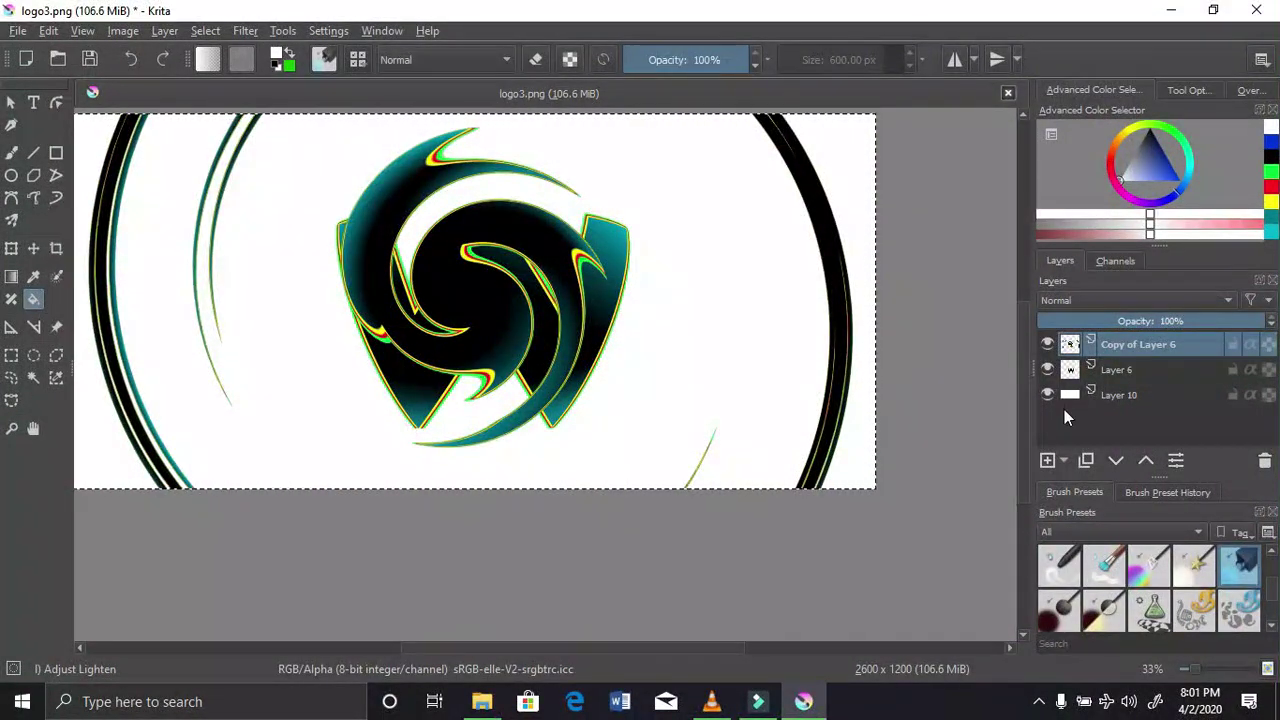
# Hide the original Layer 6 and inspect the twirled logo's edges and outer rings
pyautogui.click(1047, 370)
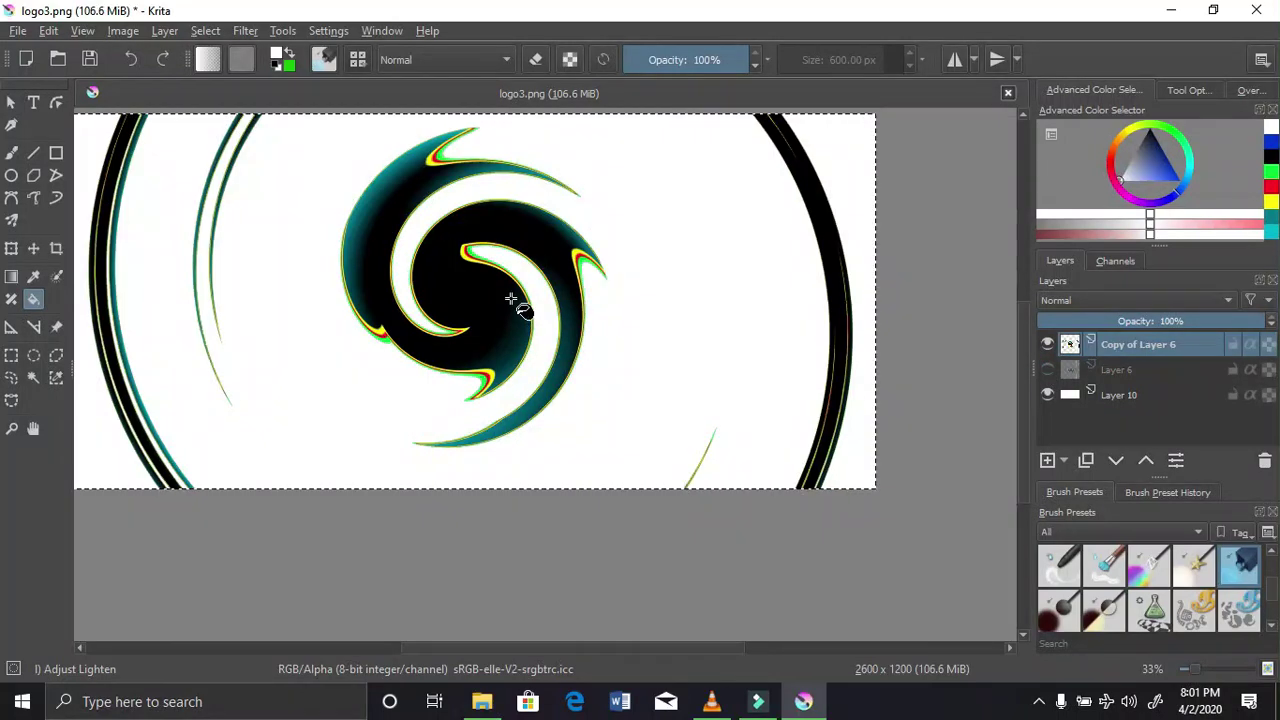
pyautogui.scroll(-1, 516, 290)
pyautogui.scroll(1, 520, 258)
pyautogui.scroll(1, 520, 258)
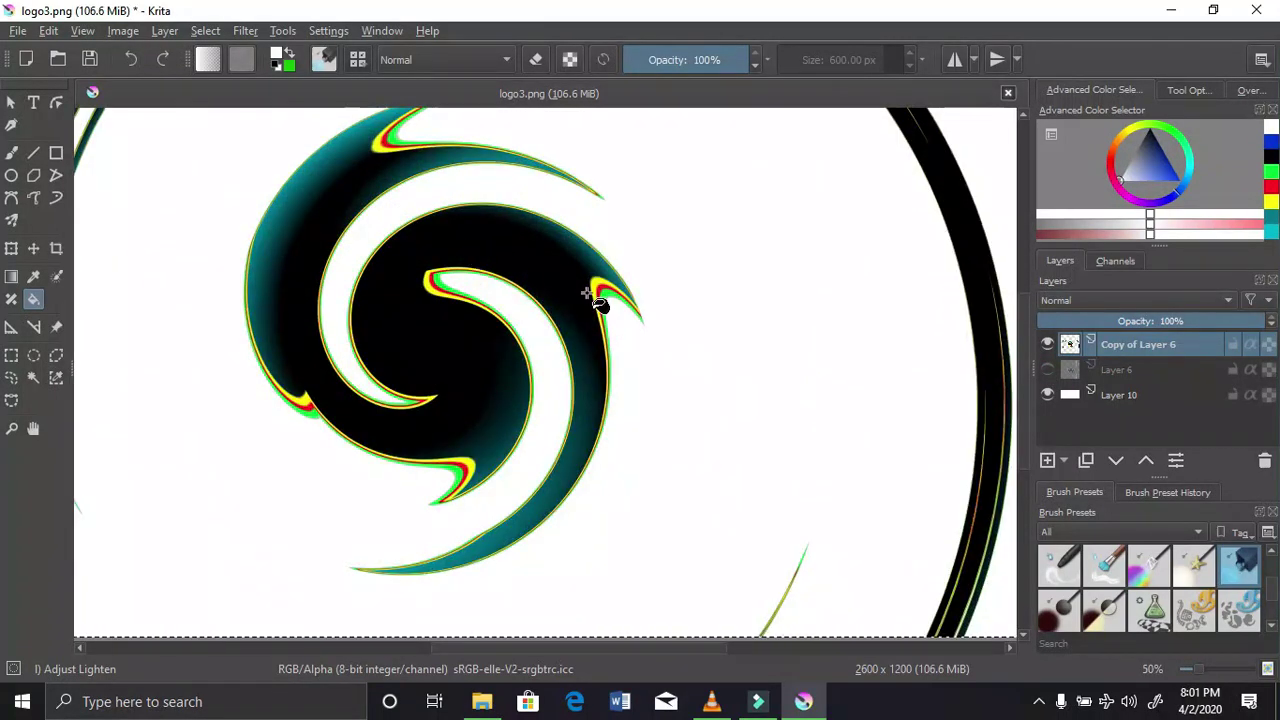
pyautogui.moveTo(1025, 405)
pyautogui.mouseDown()
pyautogui.moveTo(1034, 360)
pyautogui.moveTo(1032, 414)
pyautogui.moveTo(1030, 390)
pyautogui.mouseUp()
pyautogui.scroll(-2, 870, 392)
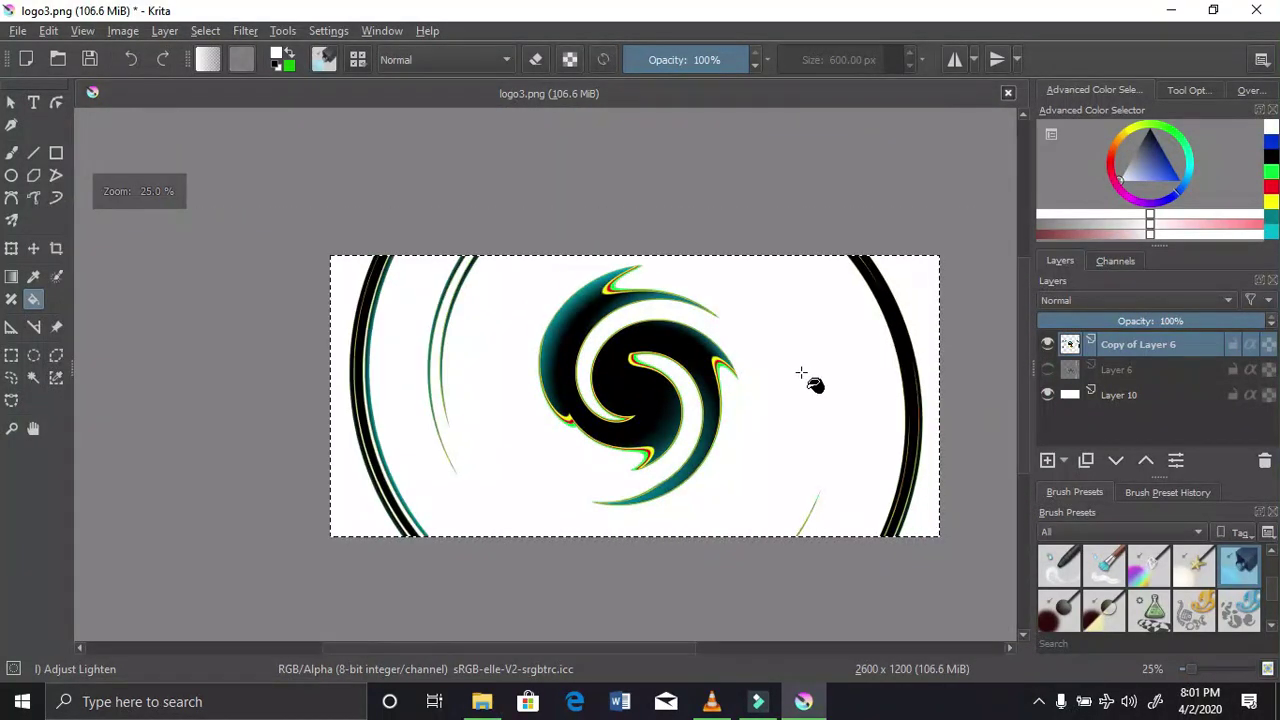
pyautogui.scroll(3, 608, 351)
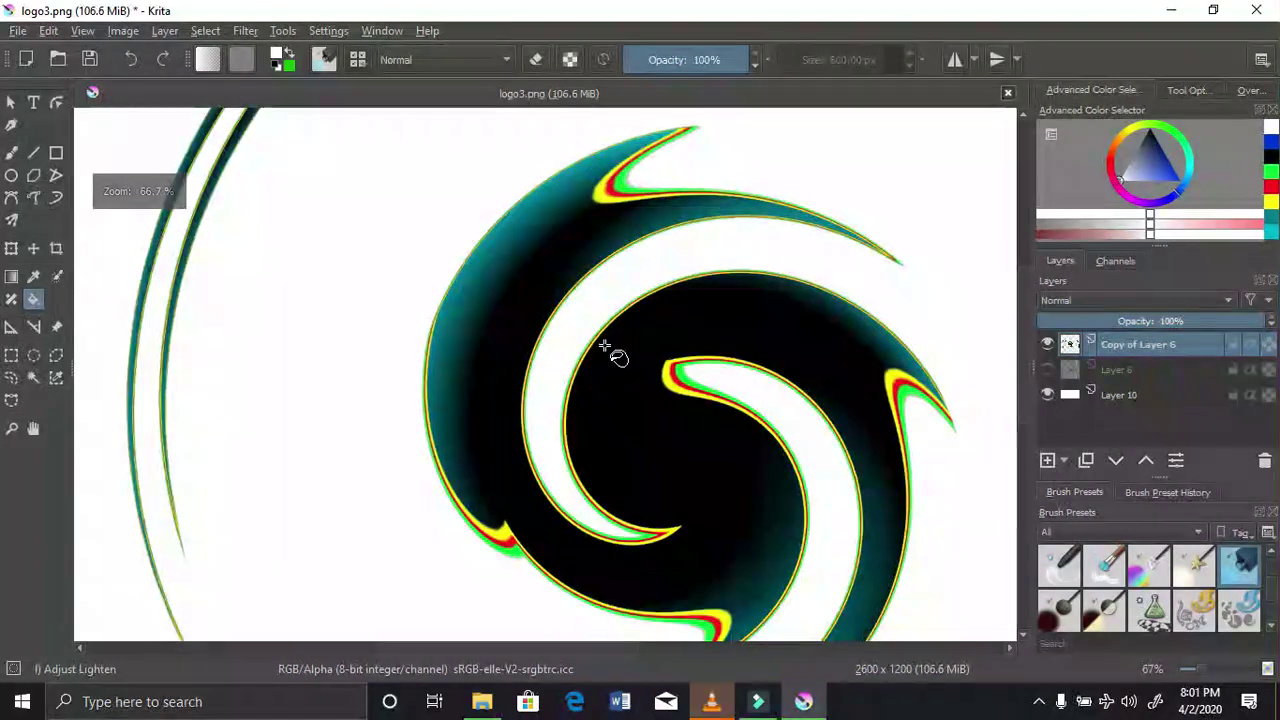
pyautogui.scroll(-2, 608, 350)
pyautogui.scroll(-1, 606, 345)
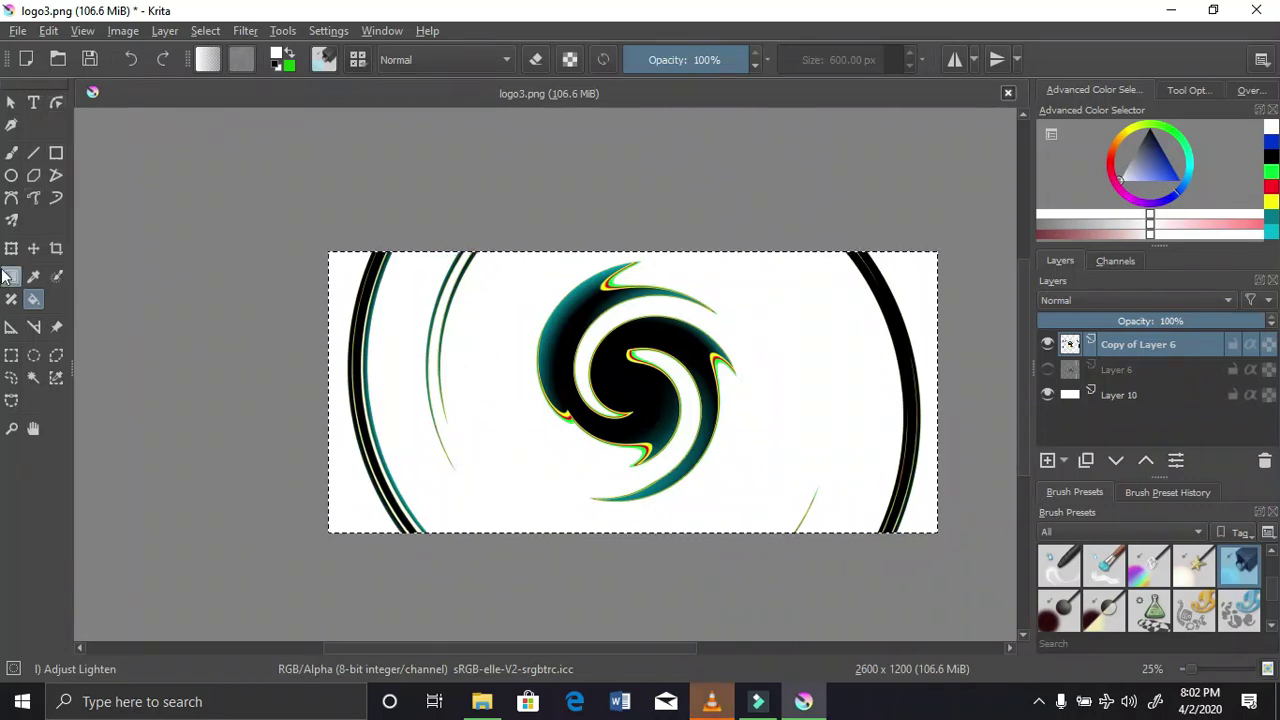
# Erase the outer rings and stray arcs on both sides of the swirl using a 1,000 px eraser brush
pyautogui.click(11, 153)
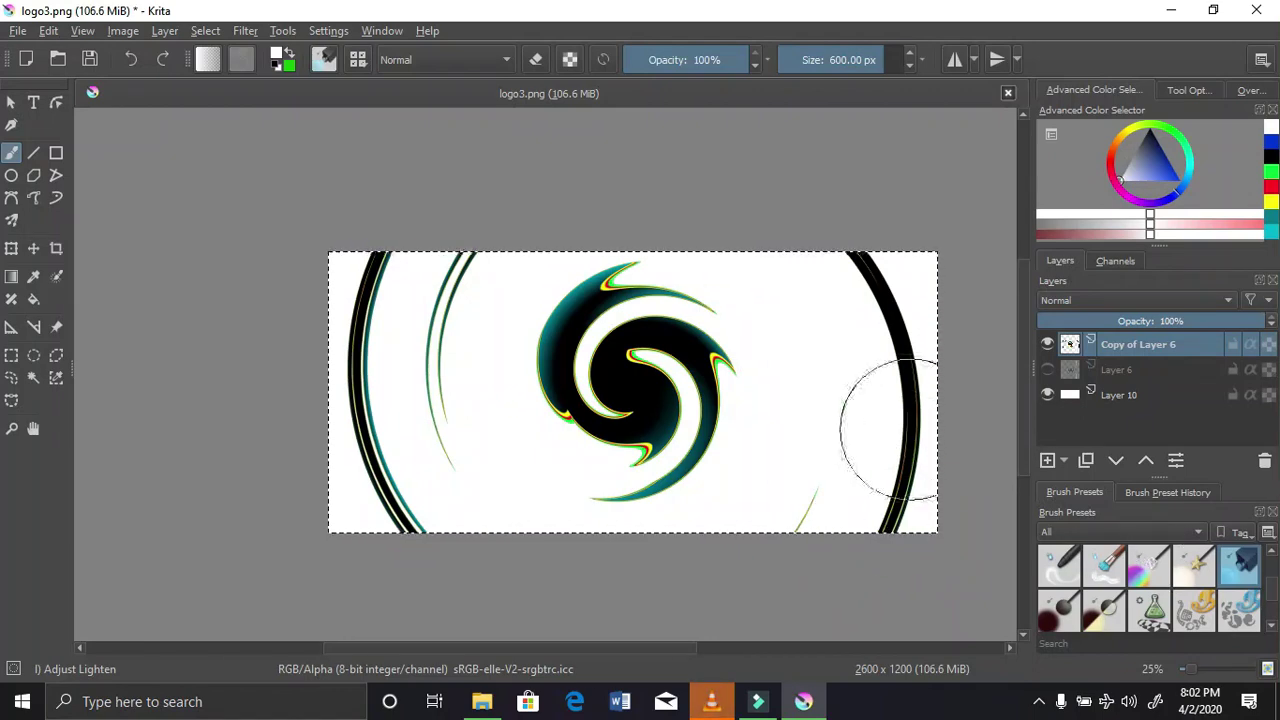
pyautogui.moveTo(891, 69); pyautogui.dragTo(920, 80)
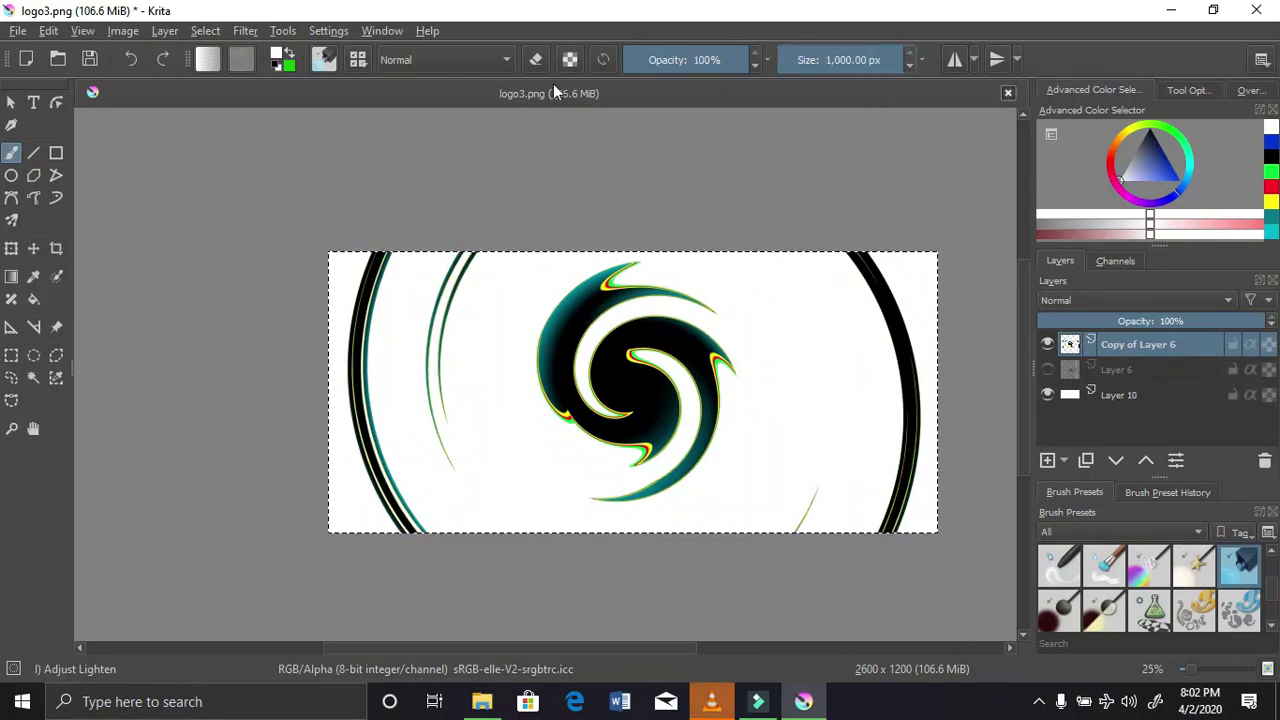
pyautogui.click(538, 59)
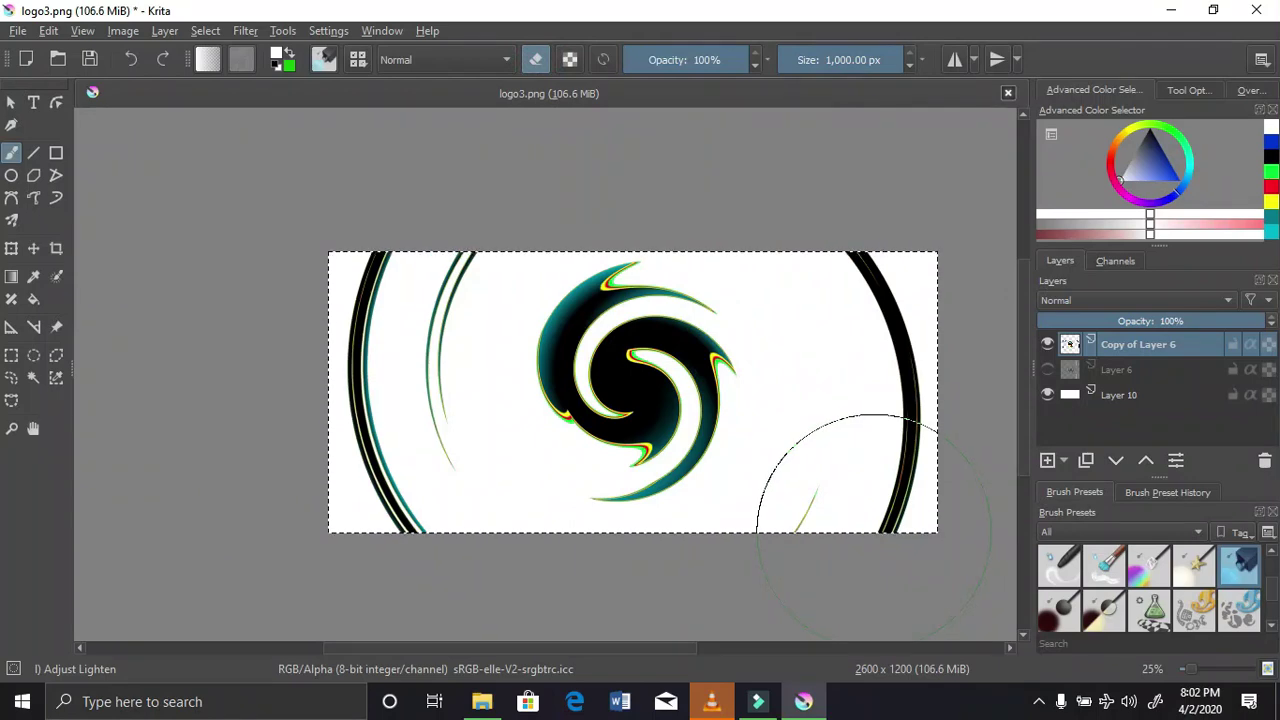
pyautogui.scroll(1, 555, 304)
pyautogui.scroll(-1, 422, 288)
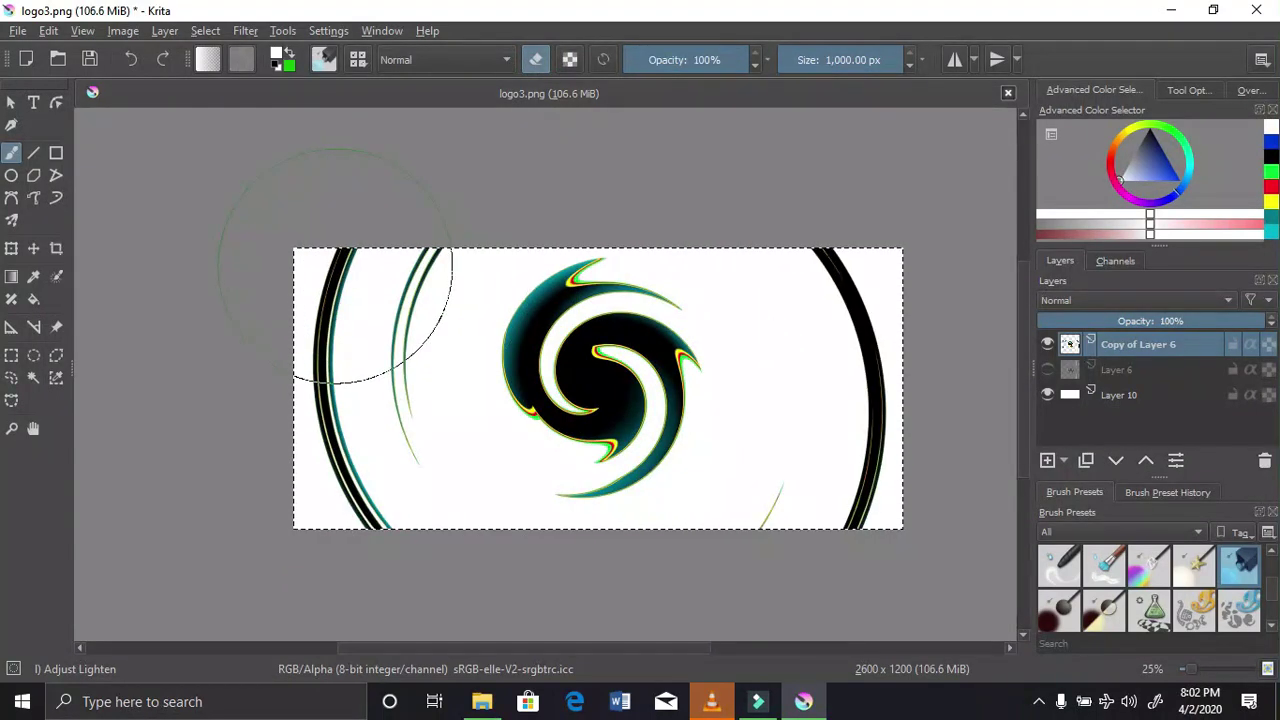
pyautogui.moveTo(854, 510)
pyautogui.mouseDown()
pyautogui.moveTo(904, 441)
pyautogui.moveTo(908, 379)
pyautogui.moveTo(904, 307)
pyautogui.moveTo(848, 242)
pyautogui.moveTo(897, 357)
pyautogui.moveTo(888, 462)
pyautogui.moveTo(842, 561)
pyautogui.moveTo(806, 604)
pyautogui.mouseUp()
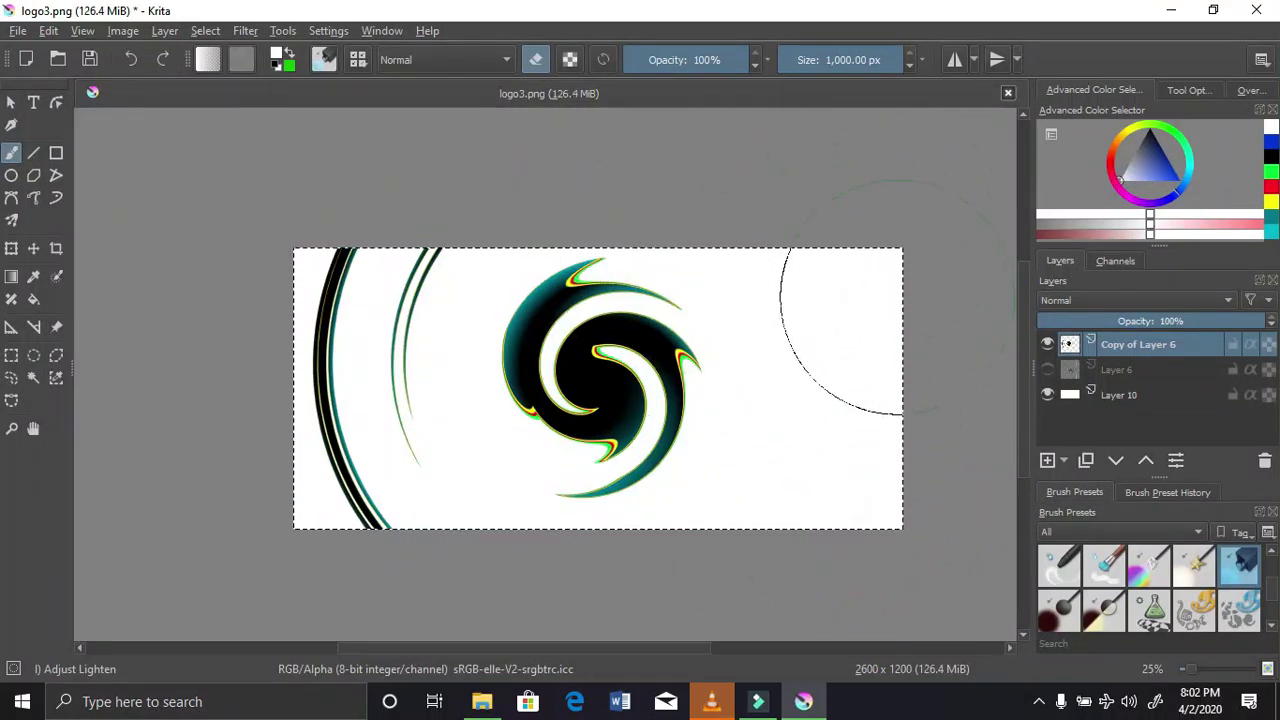
pyautogui.moveTo(392, 514)
pyautogui.mouseDown()
pyautogui.moveTo(342, 342)
pyautogui.moveTo(345, 228)
pyautogui.moveTo(350, 460)
pyautogui.moveTo(344, 291)
pyautogui.moveTo(342, 442)
pyautogui.moveTo(399, 141)
pyautogui.moveTo(364, 344)
pyautogui.moveTo(398, 196)
pyautogui.moveTo(369, 258)
pyautogui.moveTo(344, 490)
pyautogui.moveTo(371, 593)
pyautogui.moveTo(338, 300)
pyautogui.moveTo(314, 483)
pyautogui.moveTo(324, 329)
pyautogui.mouseUp()
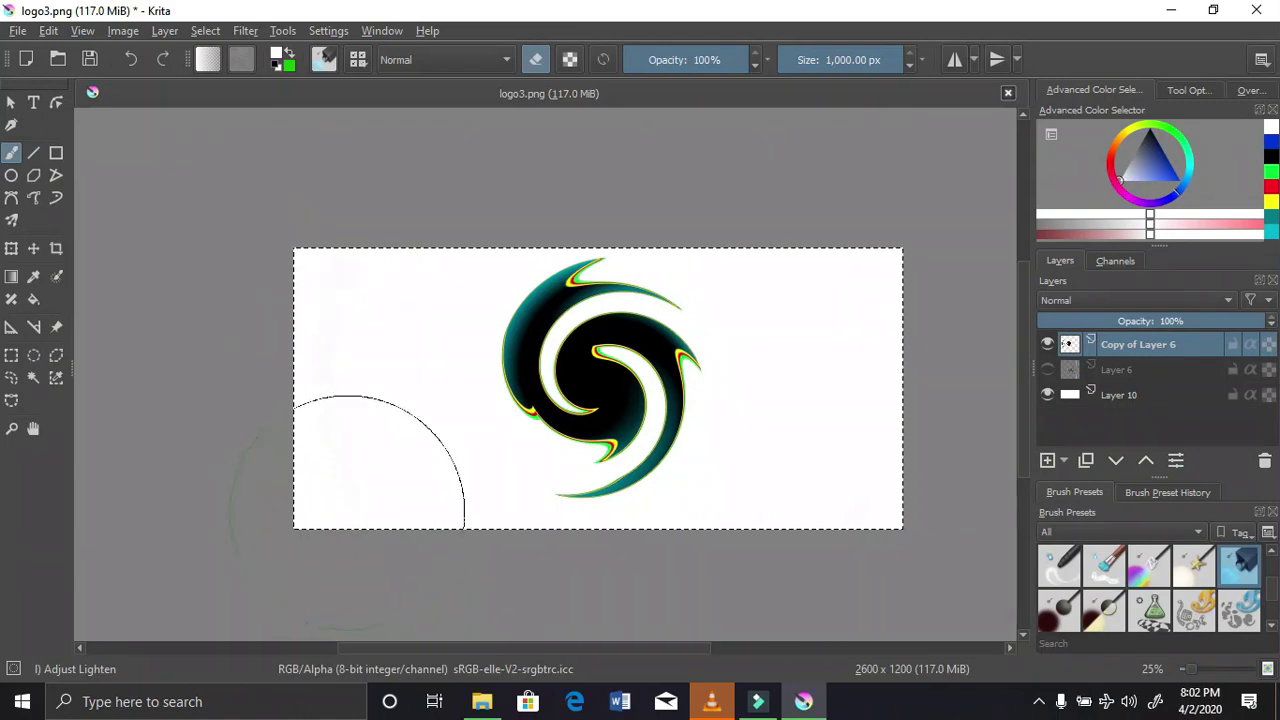
# Save the image as a new PNG named "logo finish" in the Camera folder, keeping the default PNG options
pyautogui.scroll(2, 640, 400)
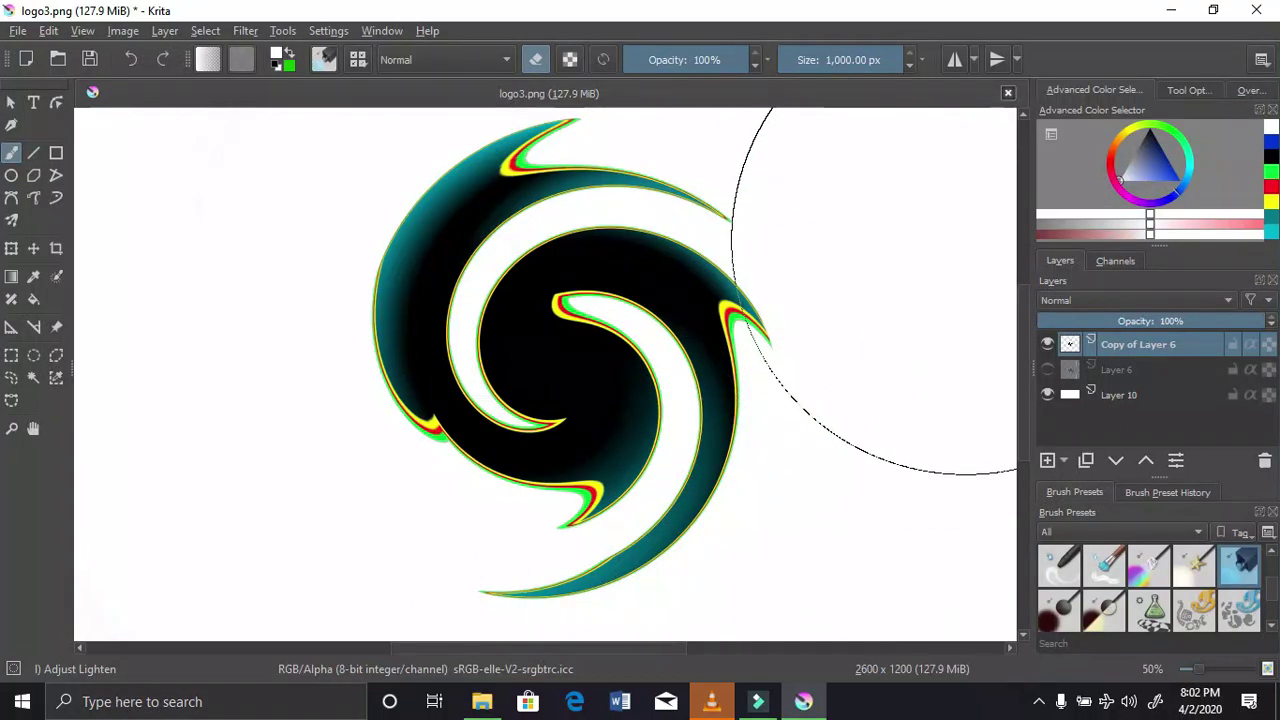
pyautogui.scroll(-2, 860, 215)
pyautogui.scroll(2, 870, 200)
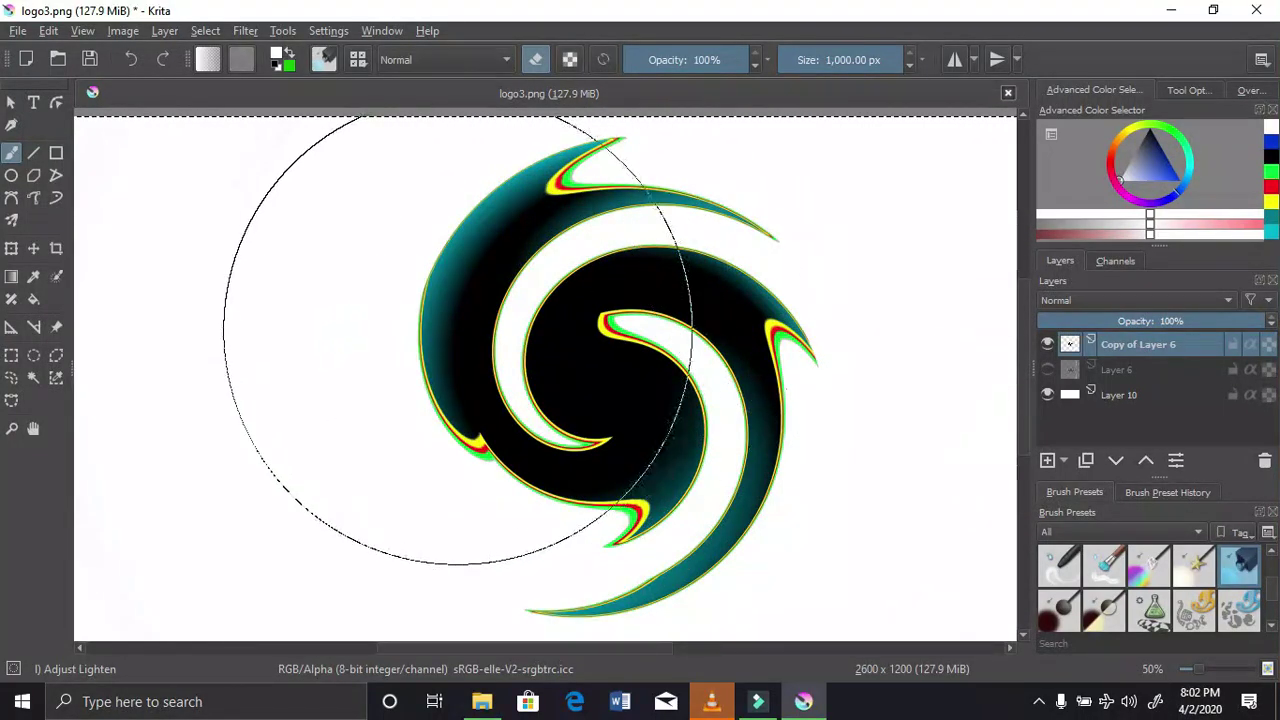
pyautogui.scroll(-2, 380, 280)
pyautogui.click(18, 30)
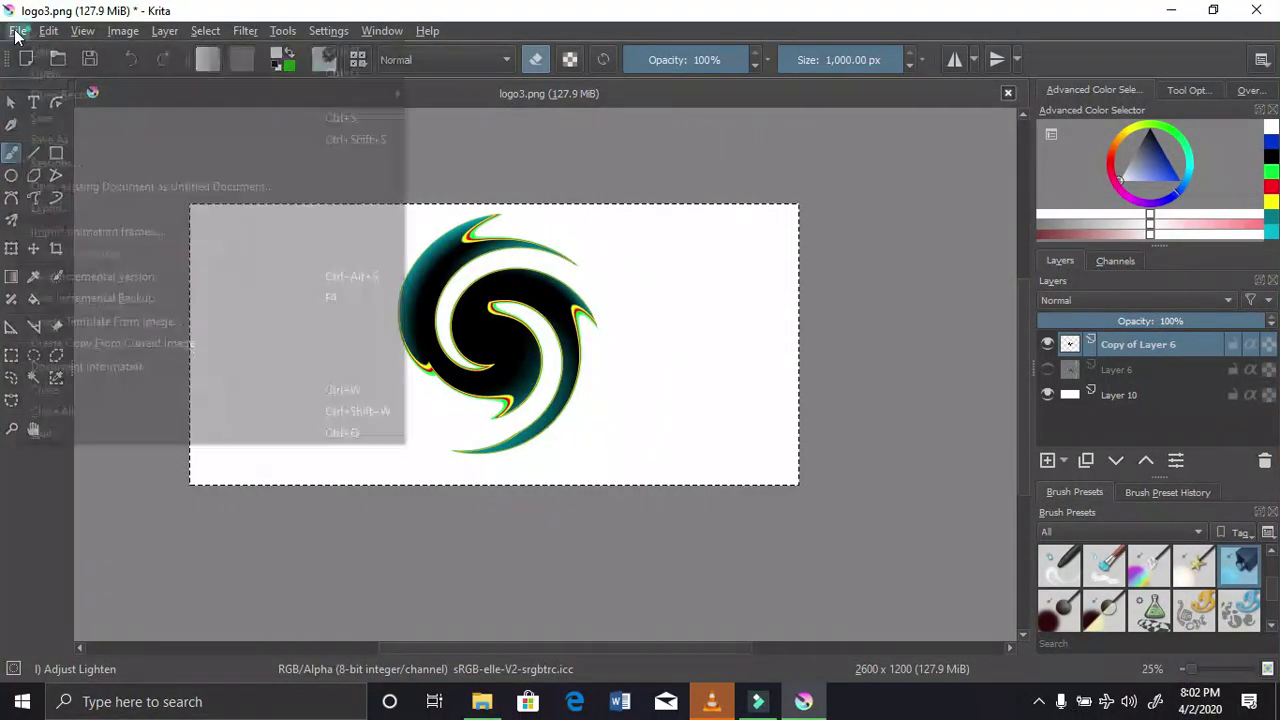
pyautogui.click(56, 140)
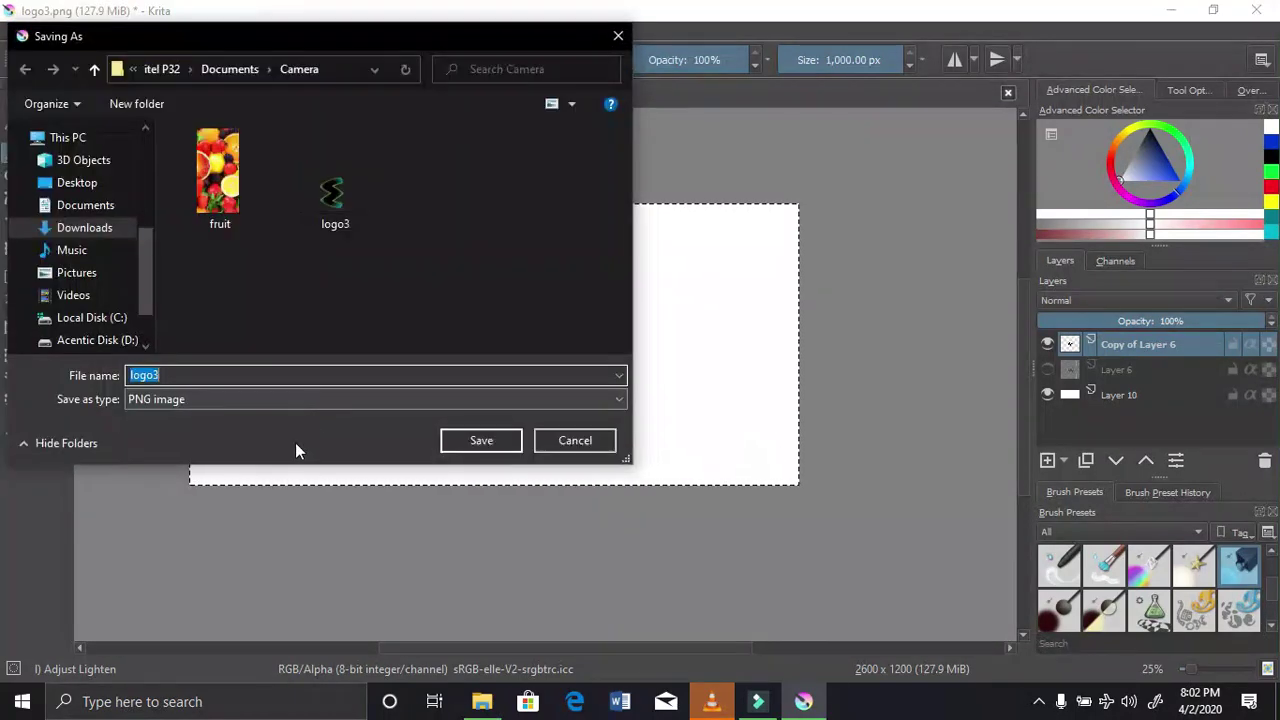
pyautogui.click(229, 376)
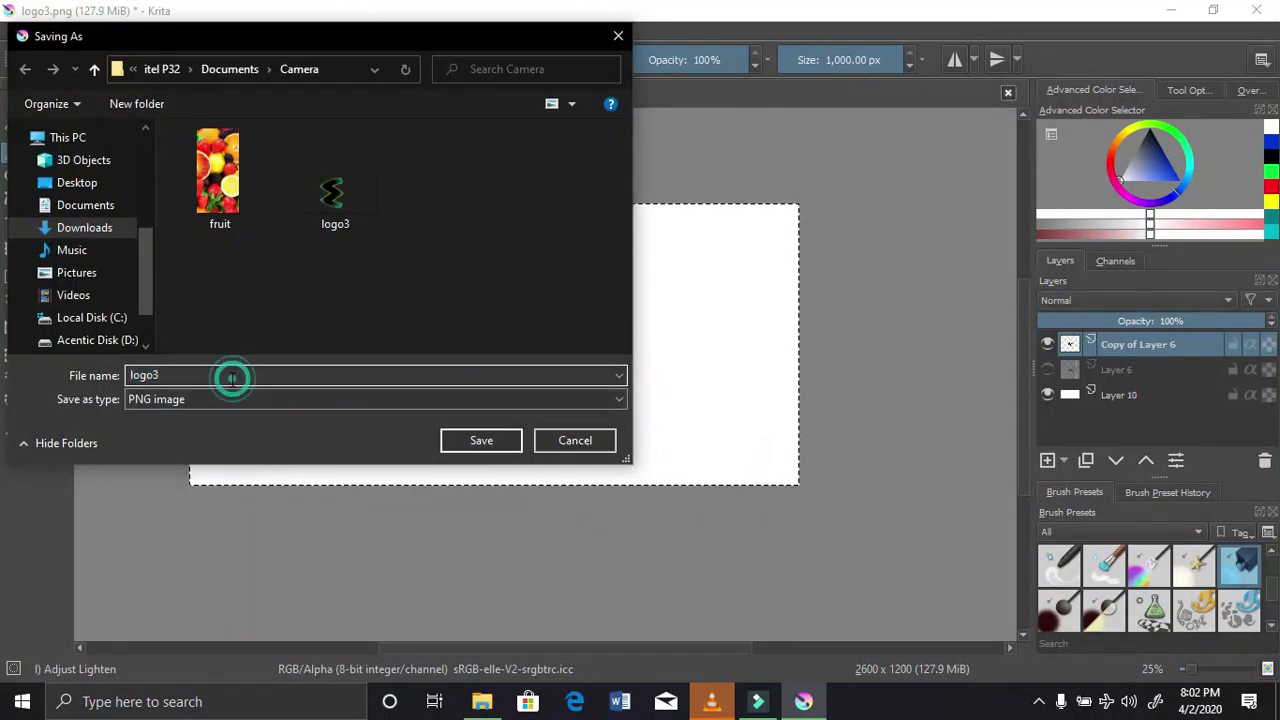
pyautogui.press('BackSpace')
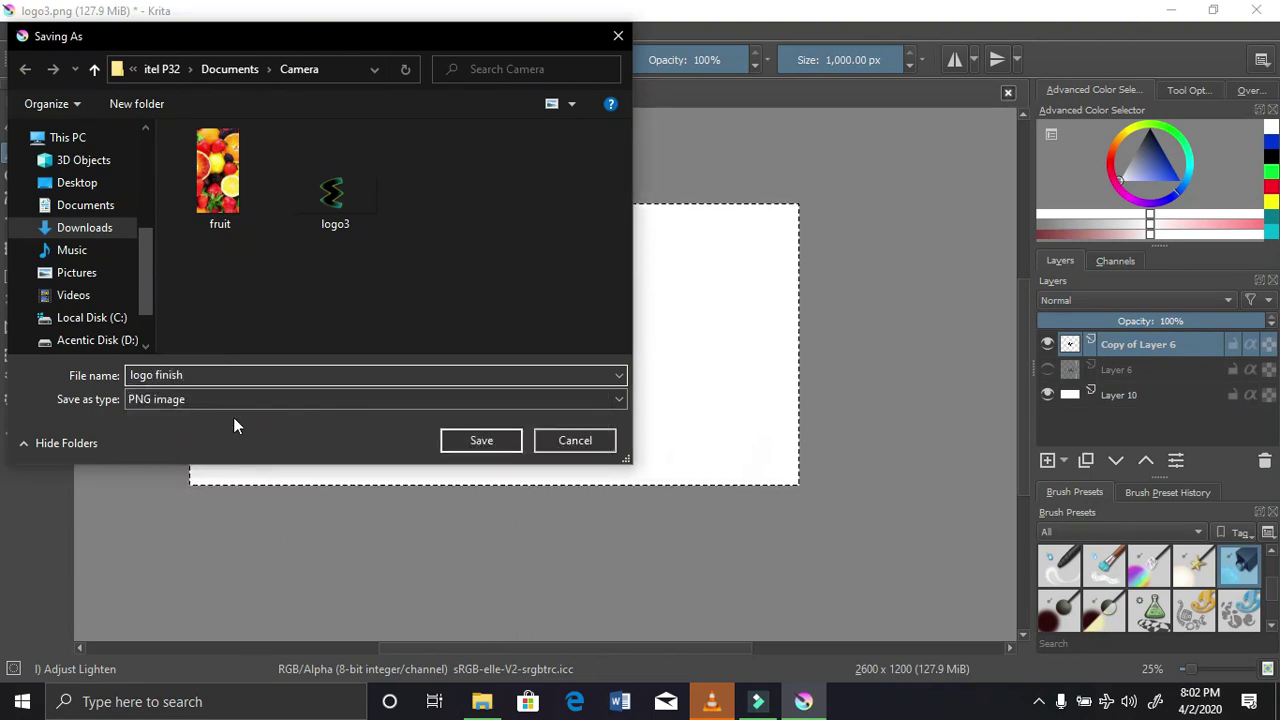
pyautogui.click(466, 438)
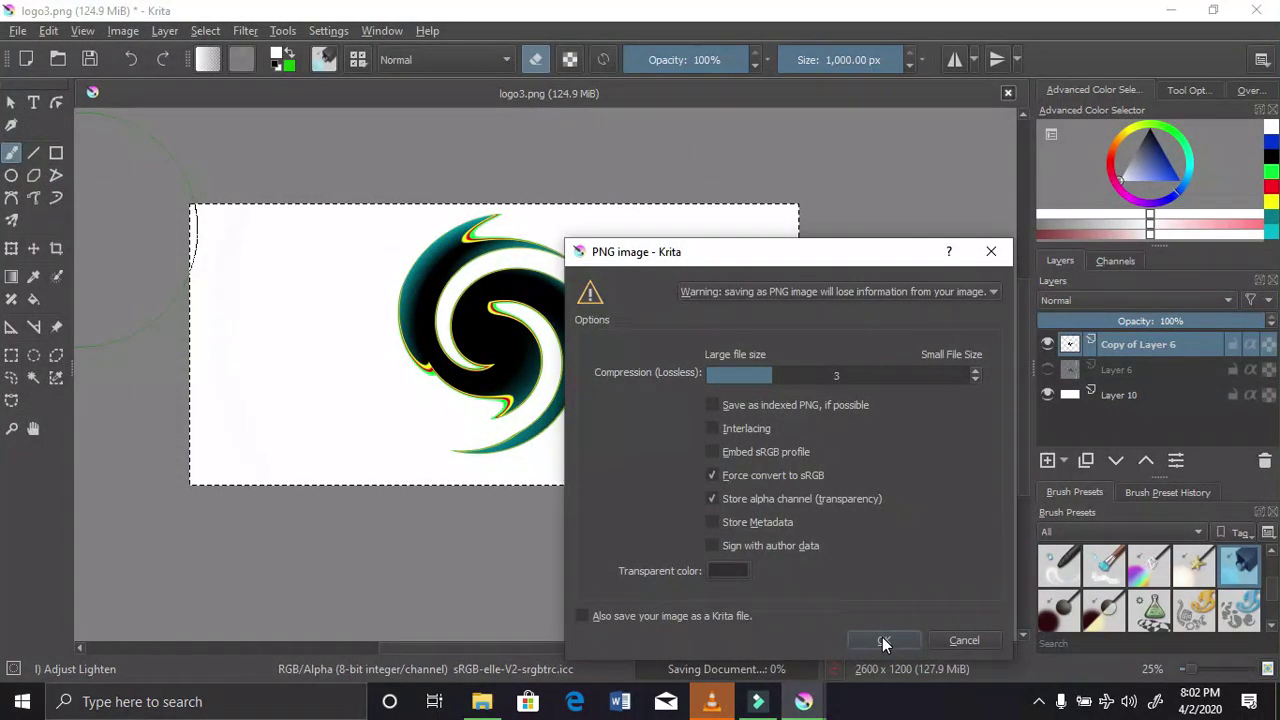
pyautogui.click(884, 641)
# Move the twirled copy of Layer 6 slightly to the left on the canvas
pyautogui.scroll(2, 487, 400)
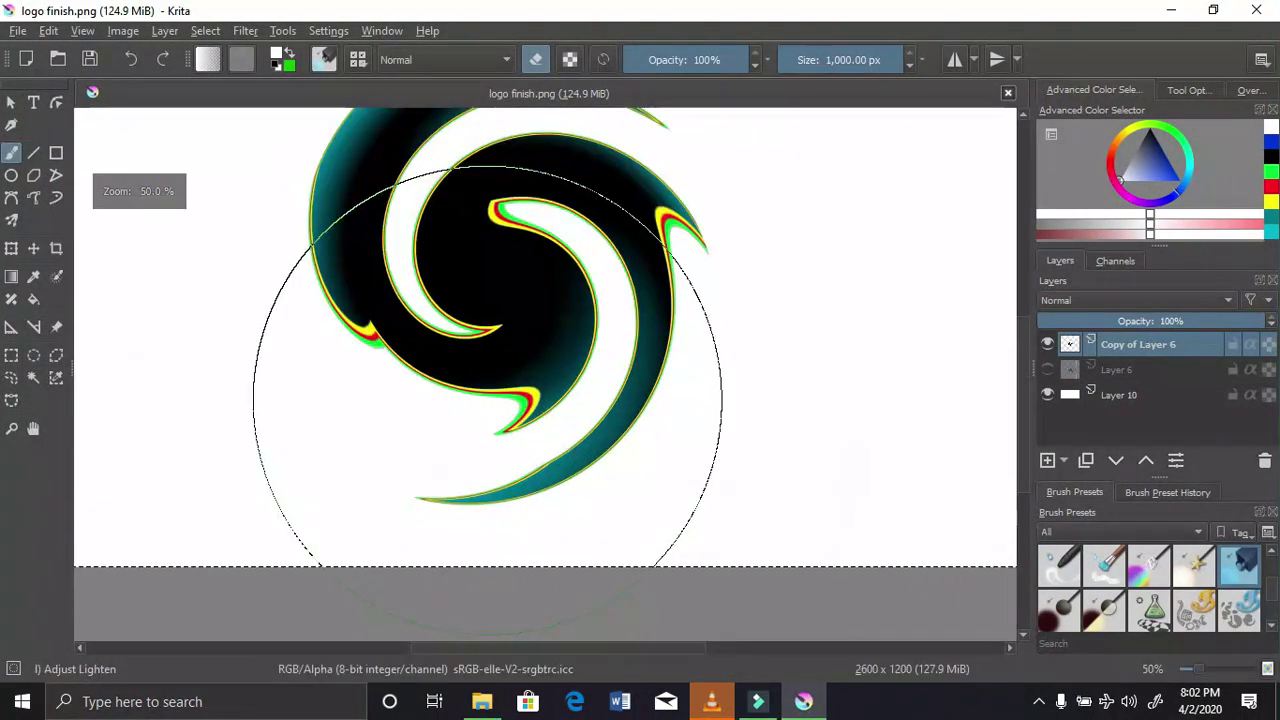
pyautogui.scroll(-2, 490, 390)
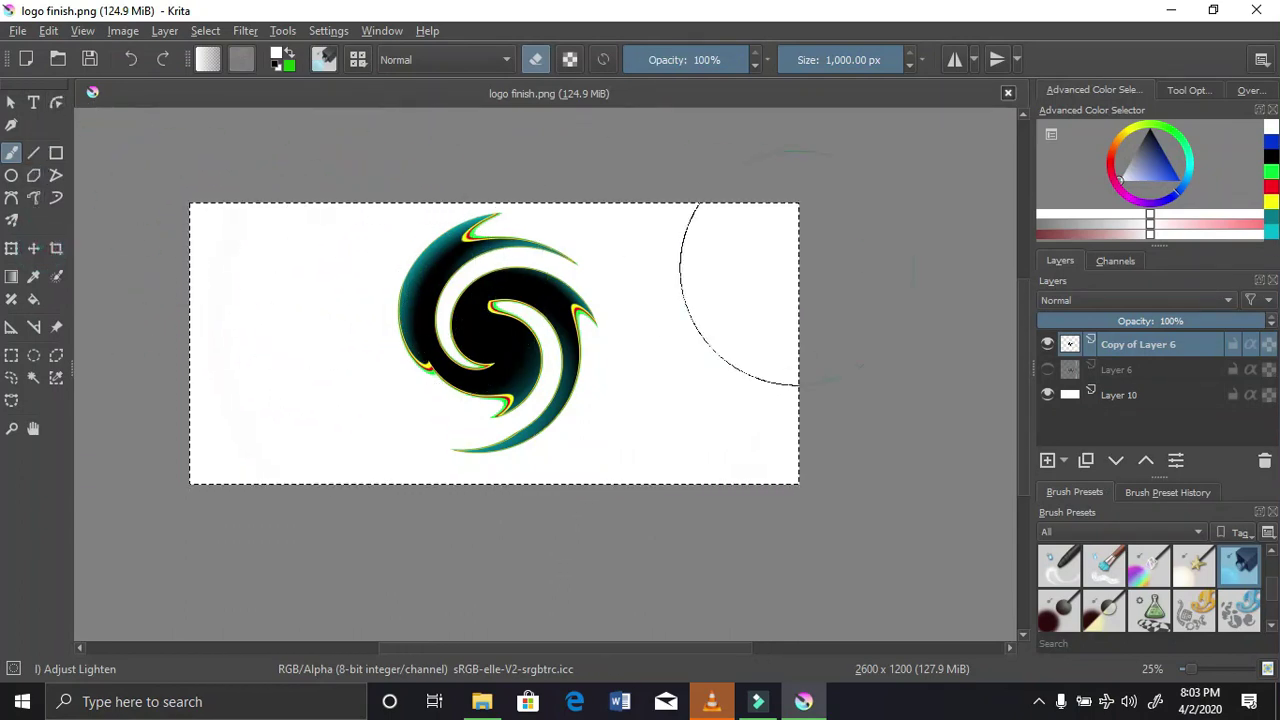
pyautogui.click(12, 249)
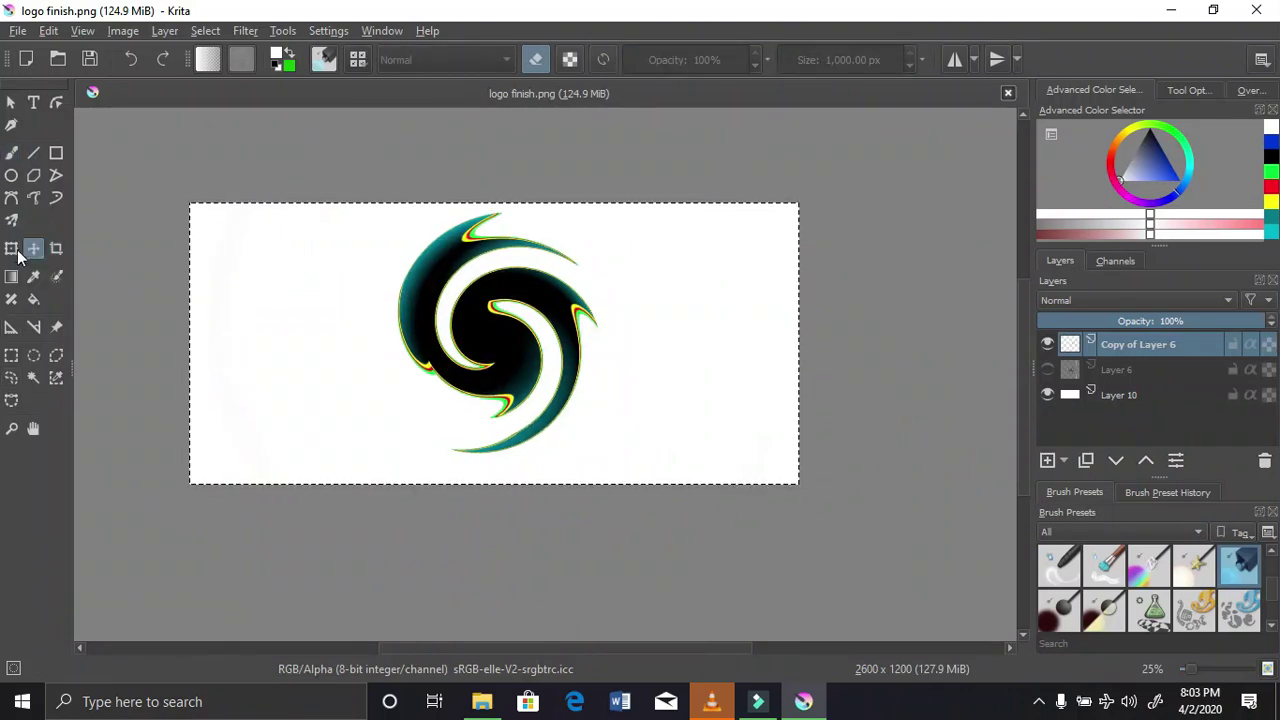
pyautogui.click(32, 249)
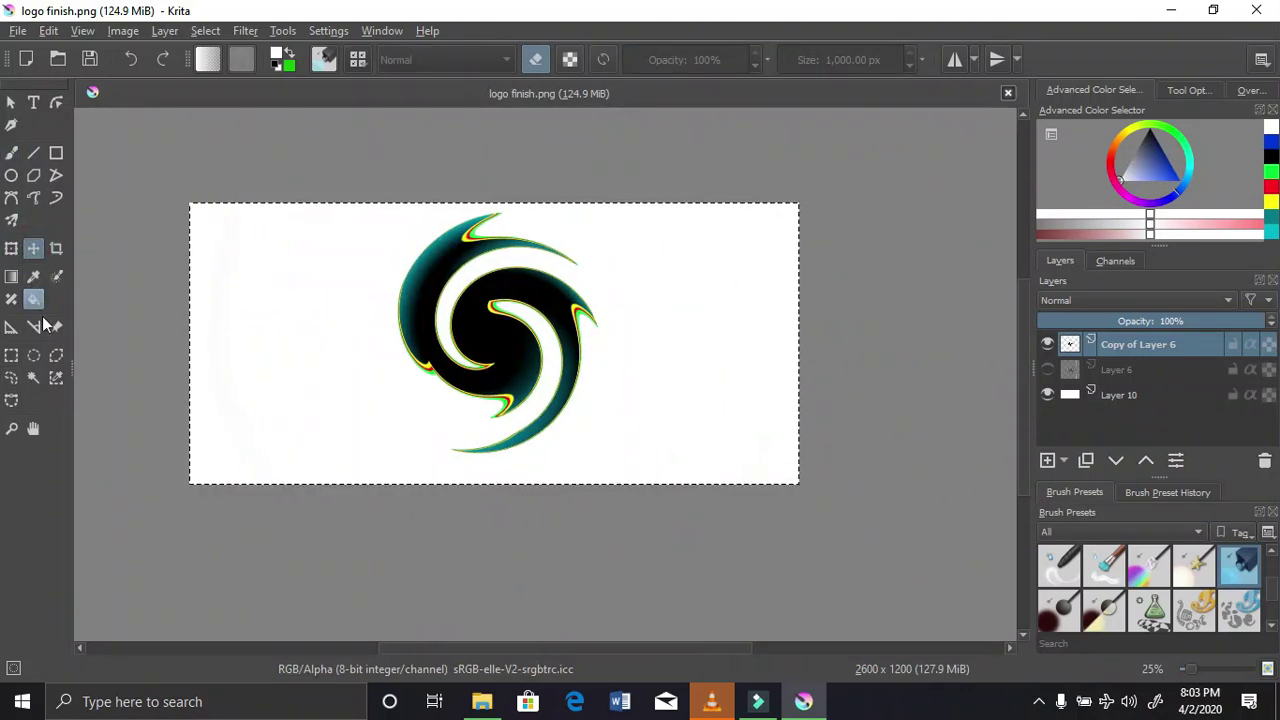
pyautogui.click(418, 362)
pyautogui.moveTo(462, 348); pyautogui.dragTo(499, 311)
pyautogui.scroll(1, 491, 320)
pyautogui.scroll(-1, 537, 306)
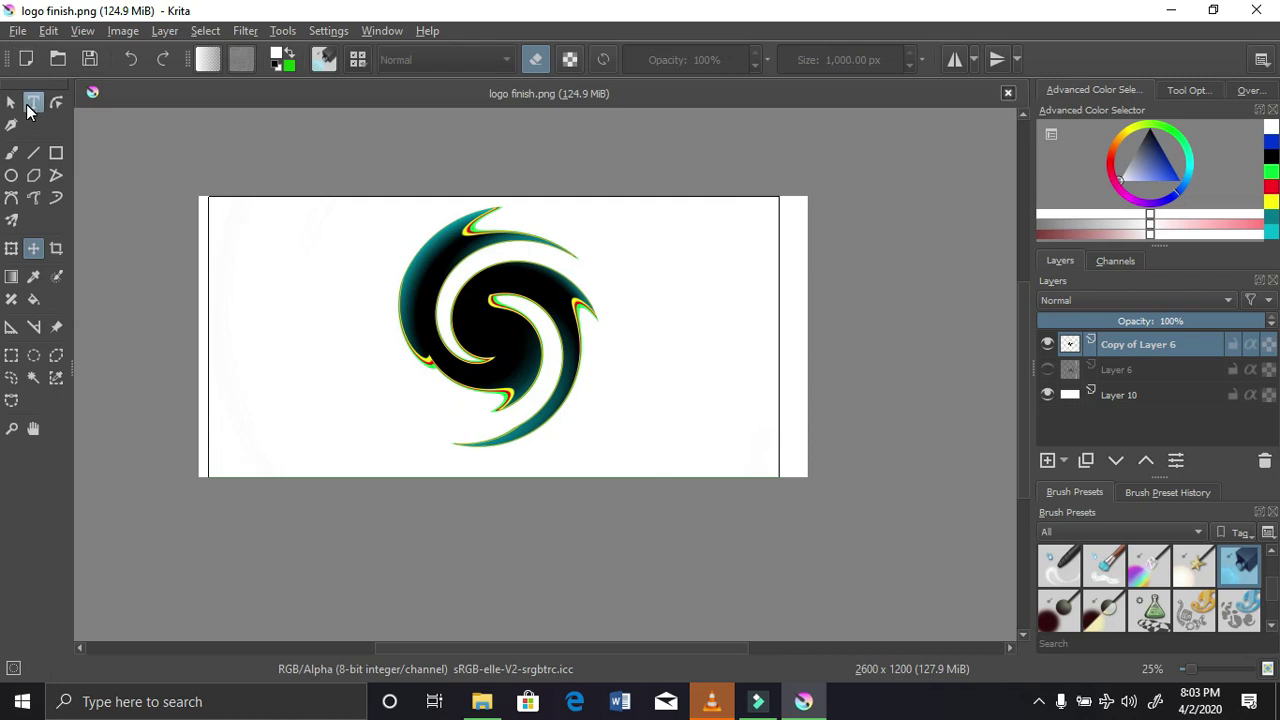
# Switch to the Text tool and show Layer 6 again beneath the twirled copy
pyautogui.click(27, 111)
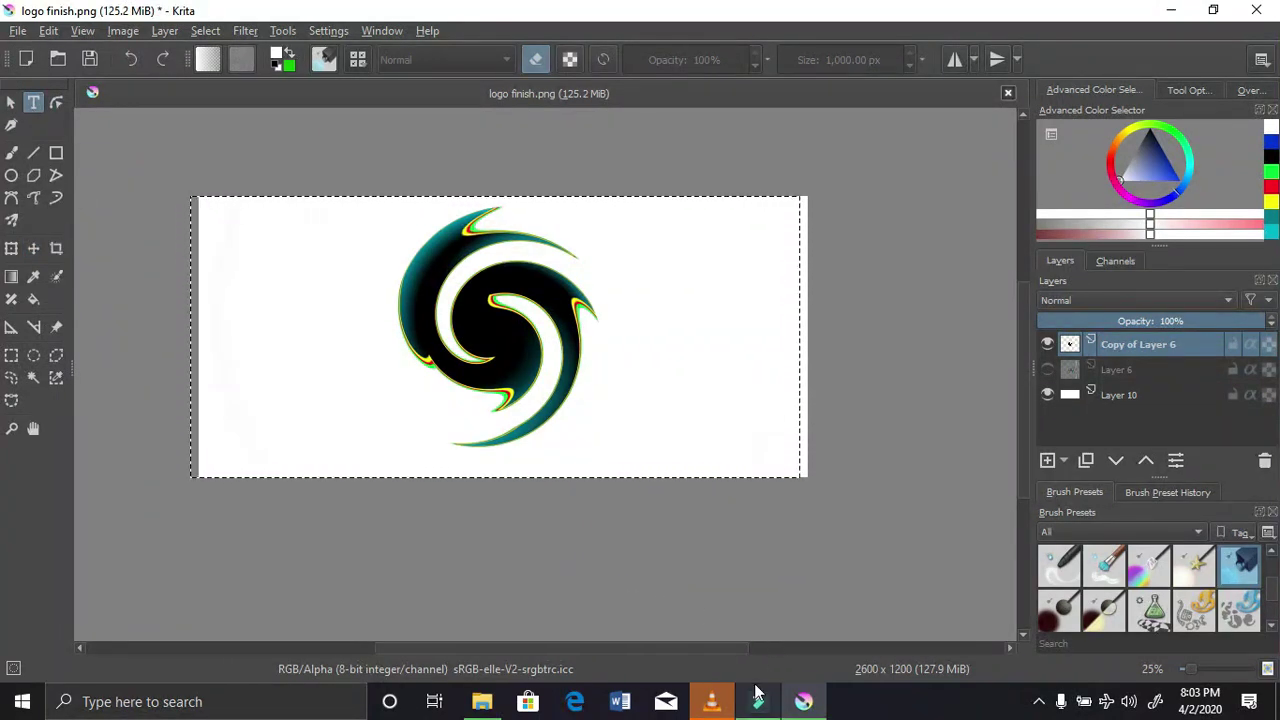
pyautogui.click(1047, 370)
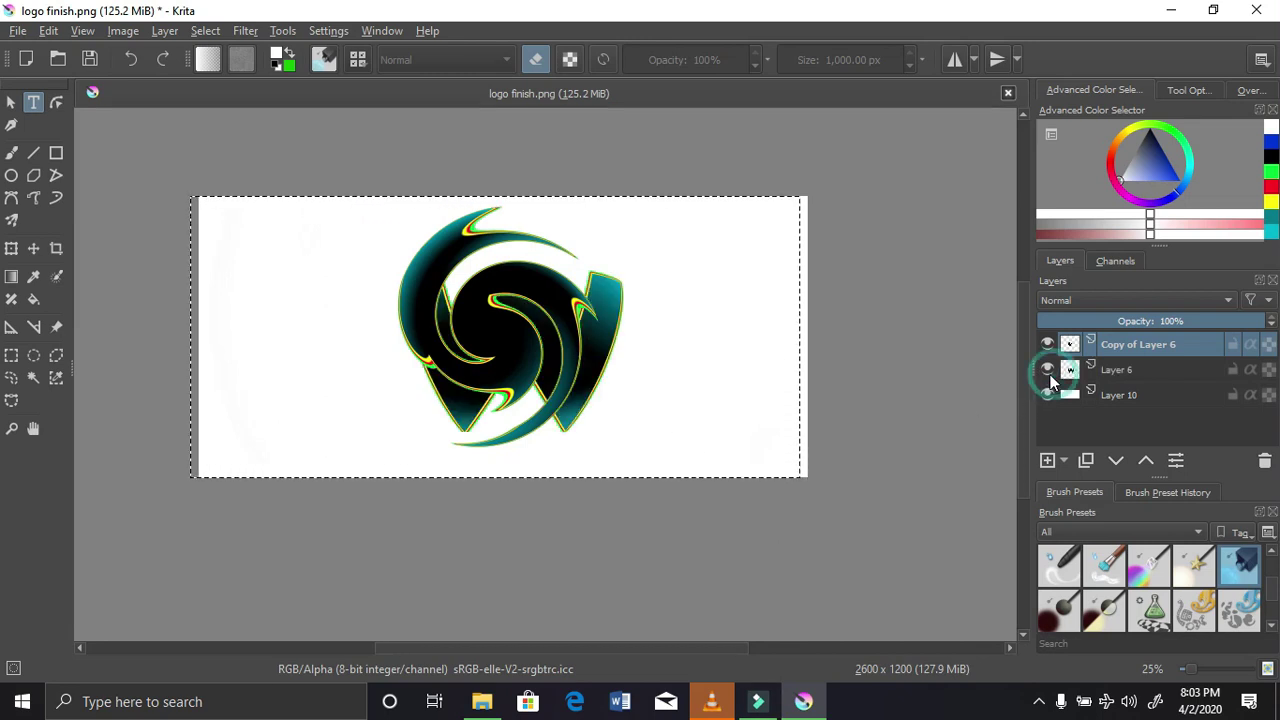
pyautogui.click(543, 371)
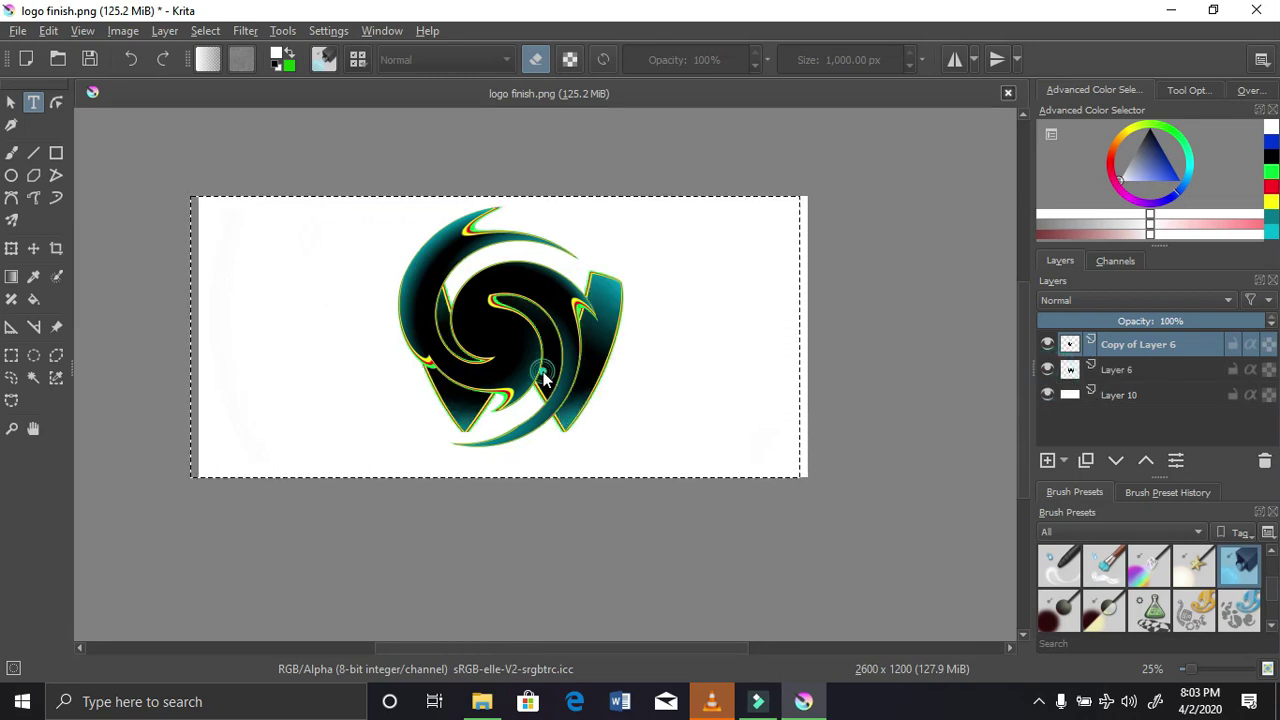
# Move the swirl to the left side of the canvas, clear of the W, and make Layer 6 active
pyautogui.click(33, 248)
pyautogui.moveTo(471, 334); pyautogui.dragTo(304, 342)
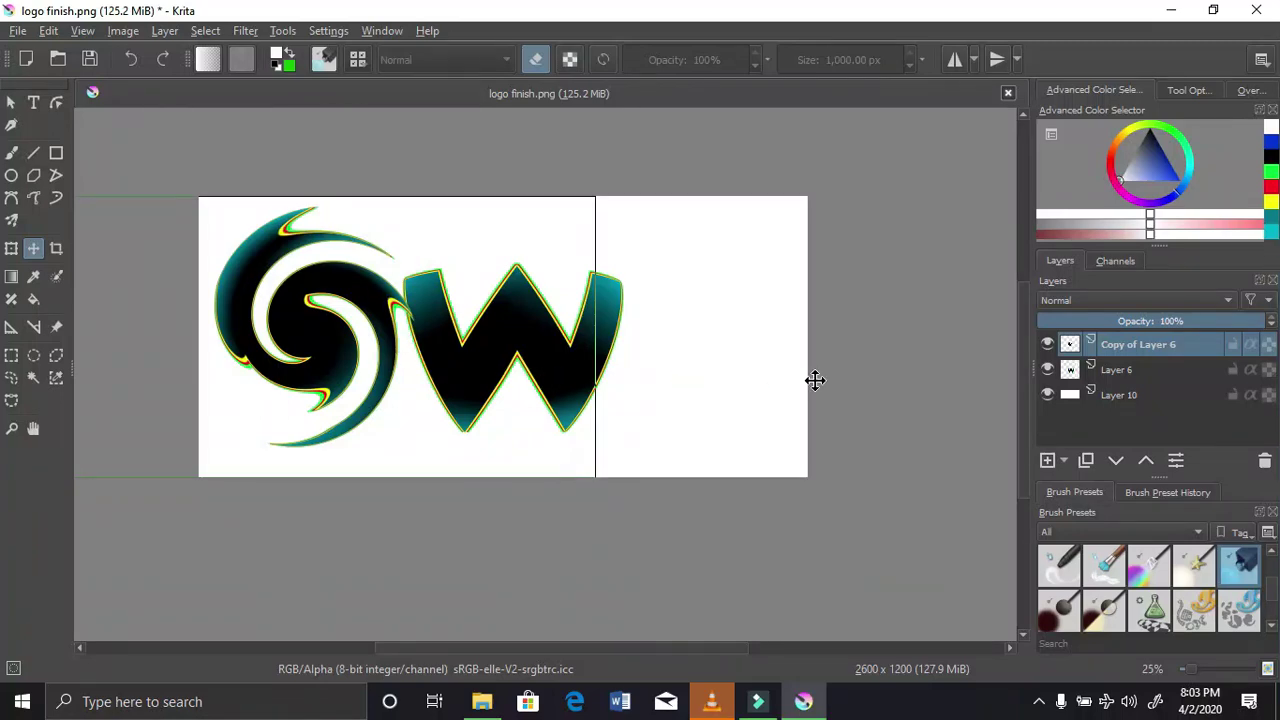
pyautogui.click(1100, 370)
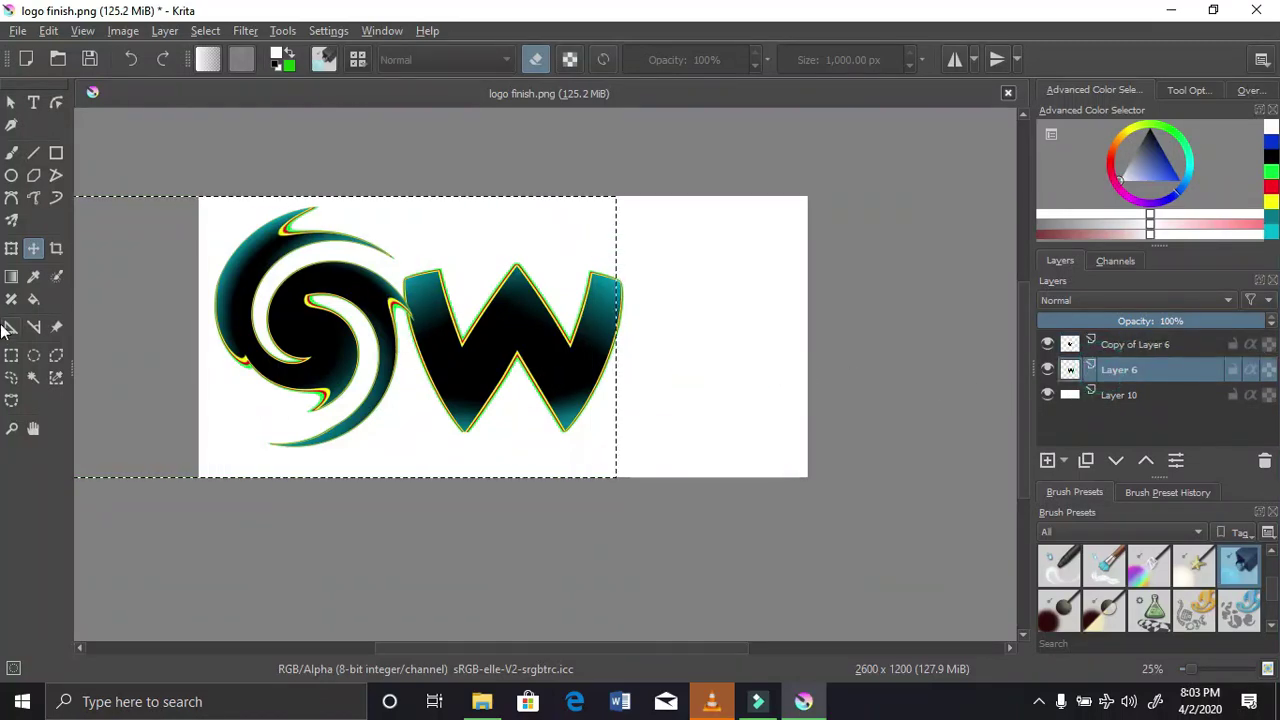
pyautogui.click(11, 250)
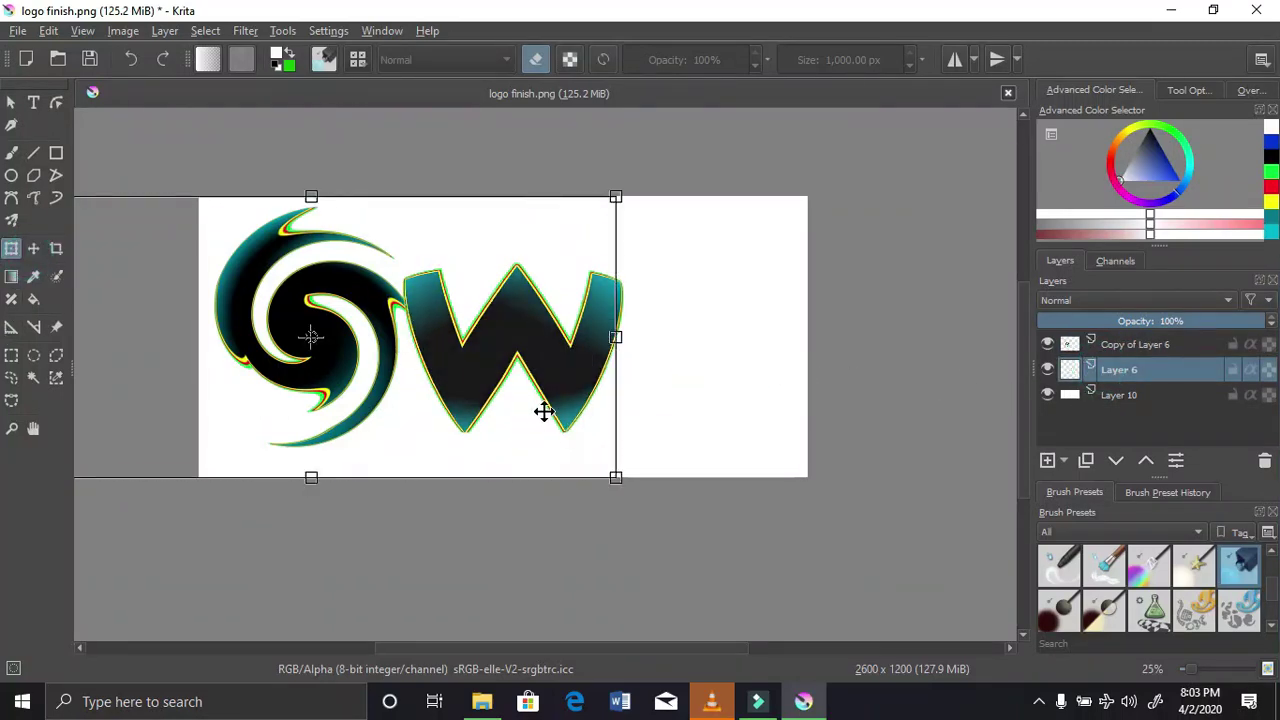
pyautogui.moveTo(615, 479); pyautogui.dragTo(505, 401)
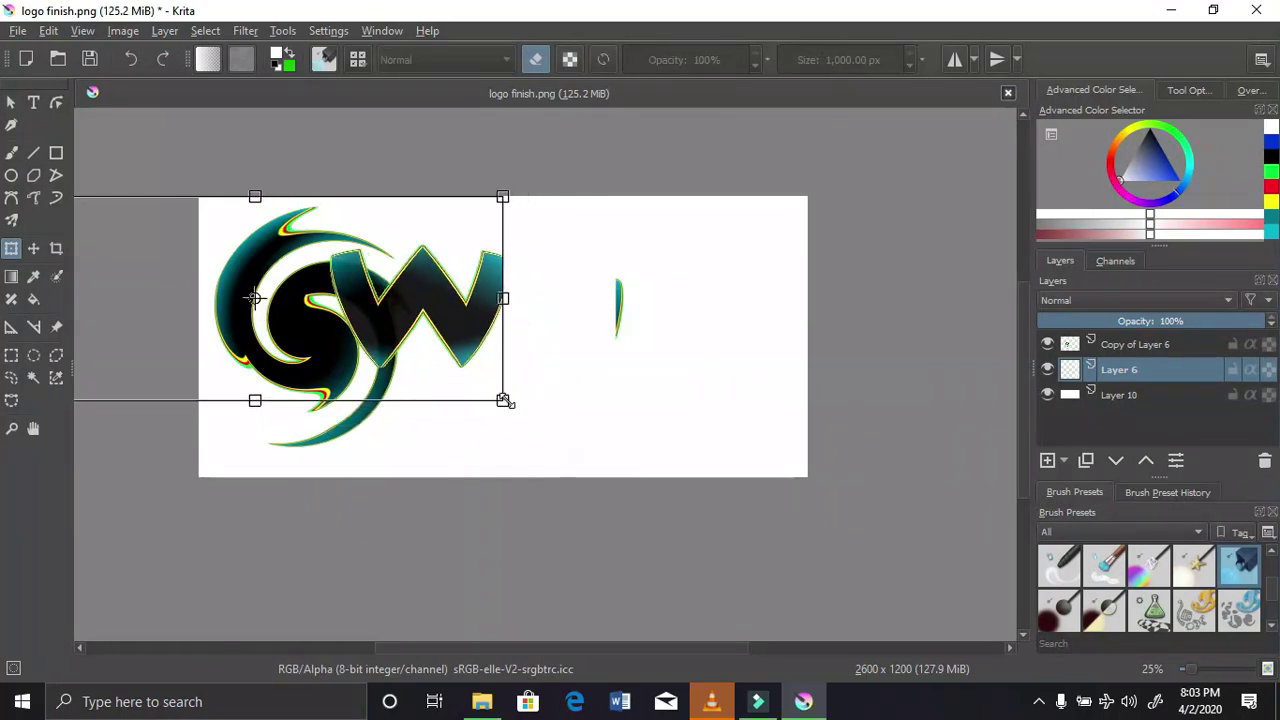
pyautogui.click(128, 61)
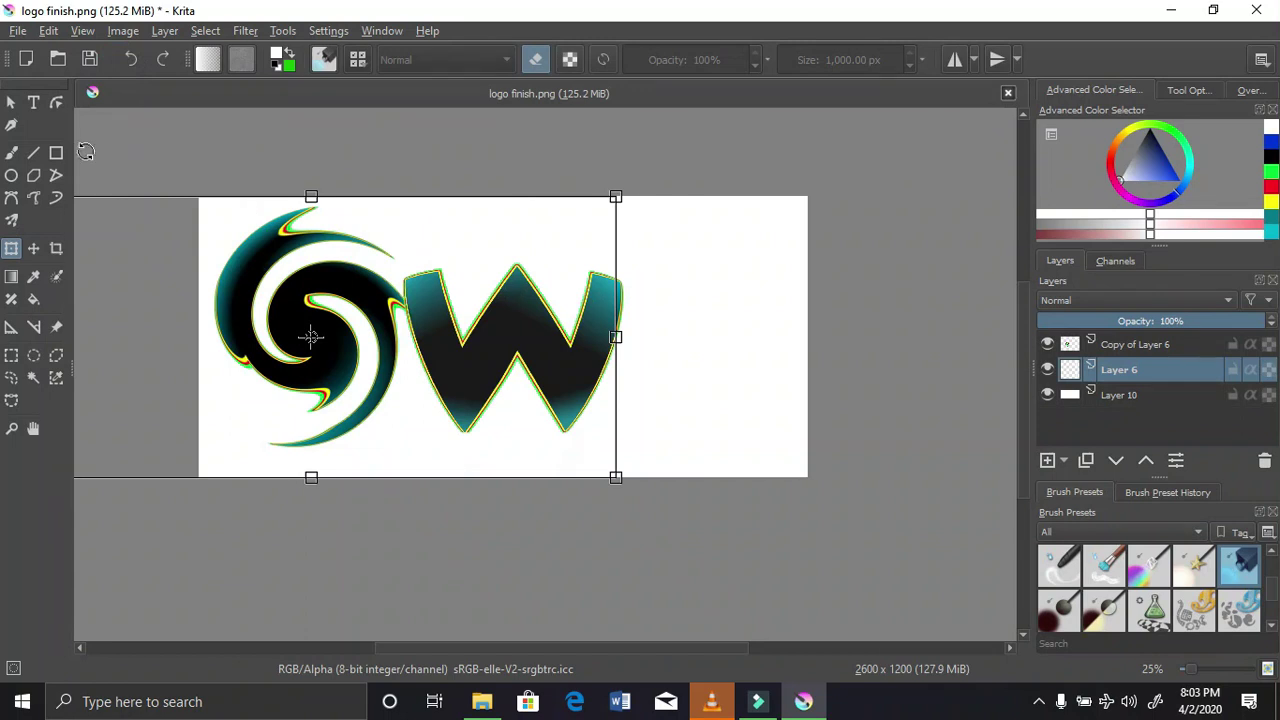
pyautogui.click(33, 249)
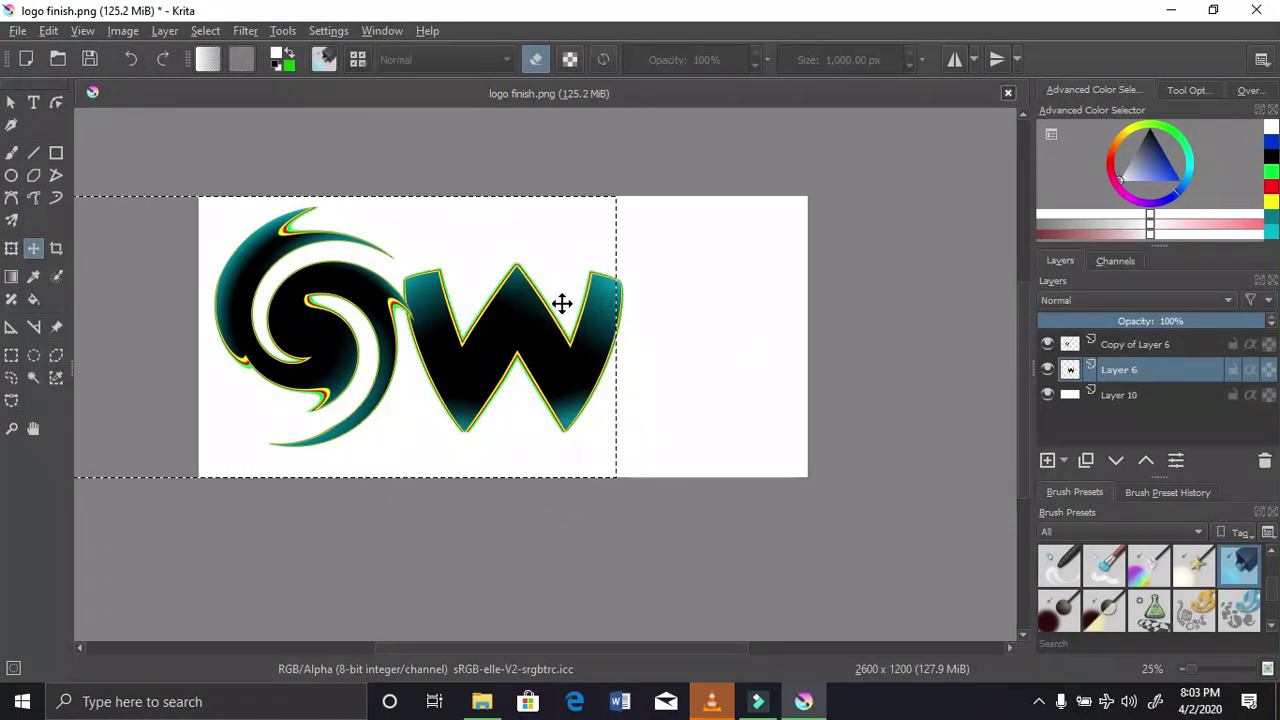
pyautogui.rightClick(8, 359)
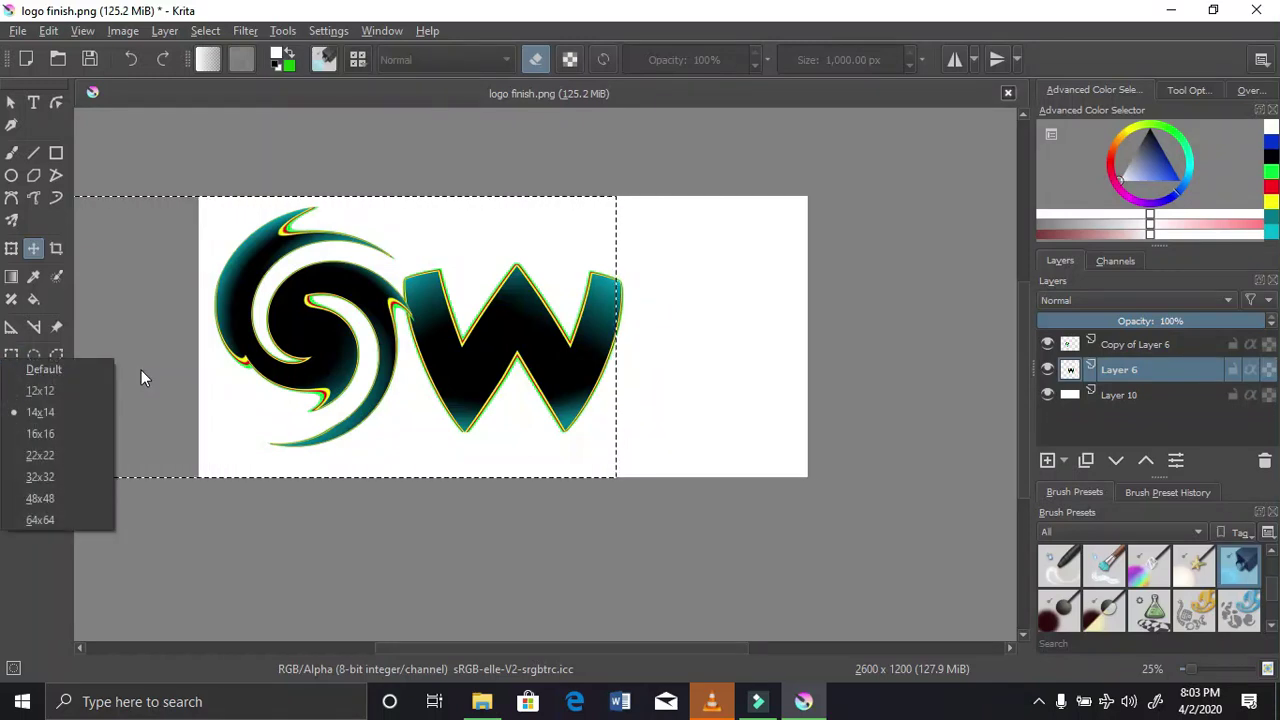
pyautogui.click(134, 308)
# Replace the shifted selection with one covering the whole canvas
pyautogui.click(14, 356)
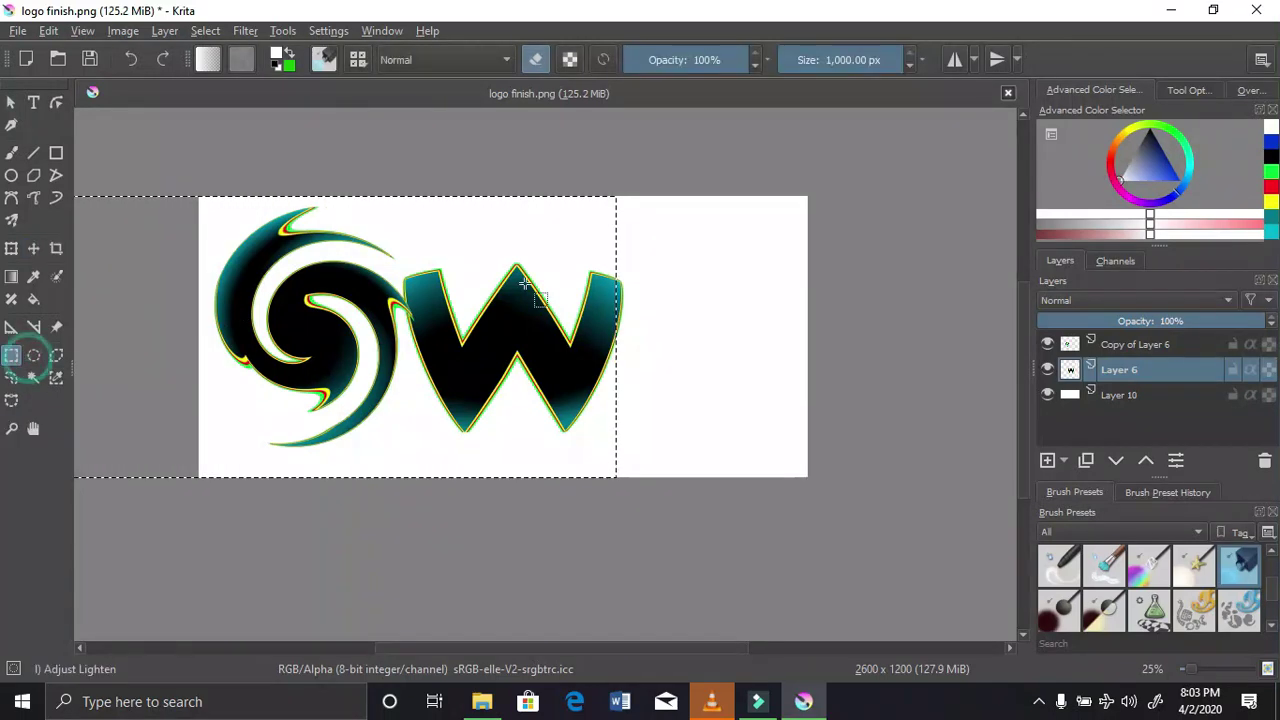
pyautogui.rightClick(524, 284)
pyautogui.click(540, 318)
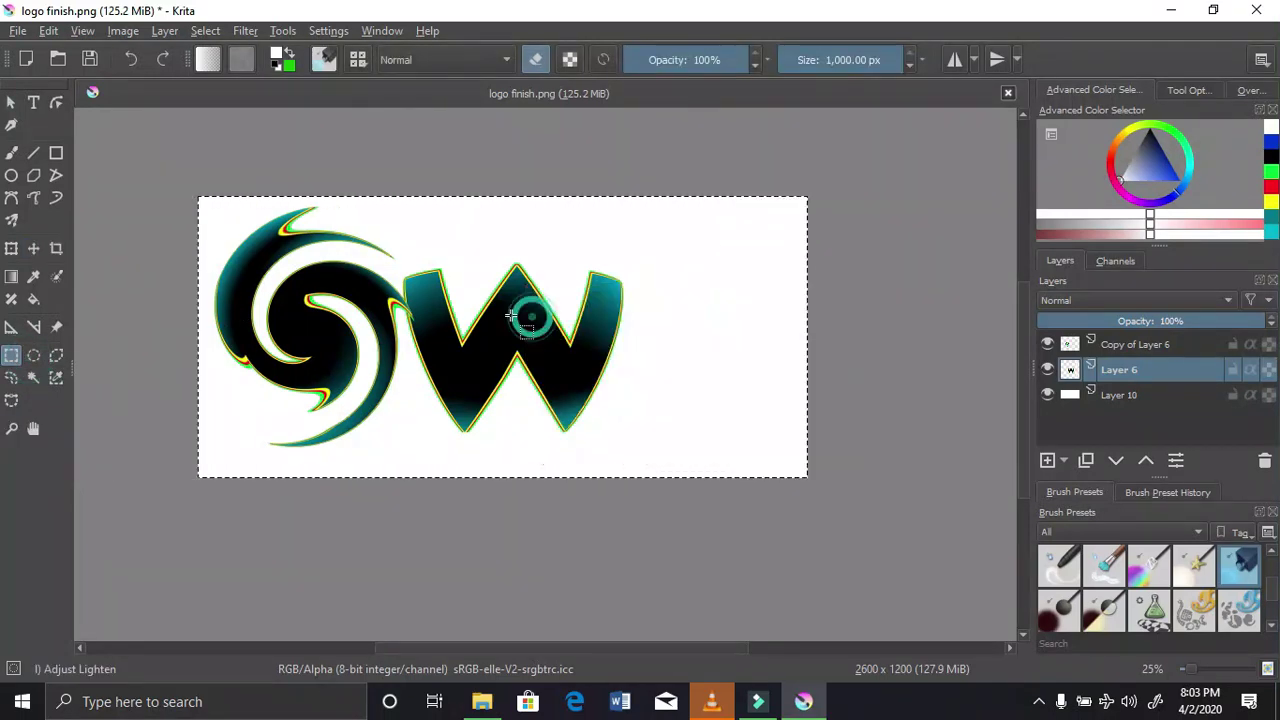
# Transform Layer 6 so the W is scaled down proportionally and sits to the right of the swirl
pyautogui.click(12, 250)
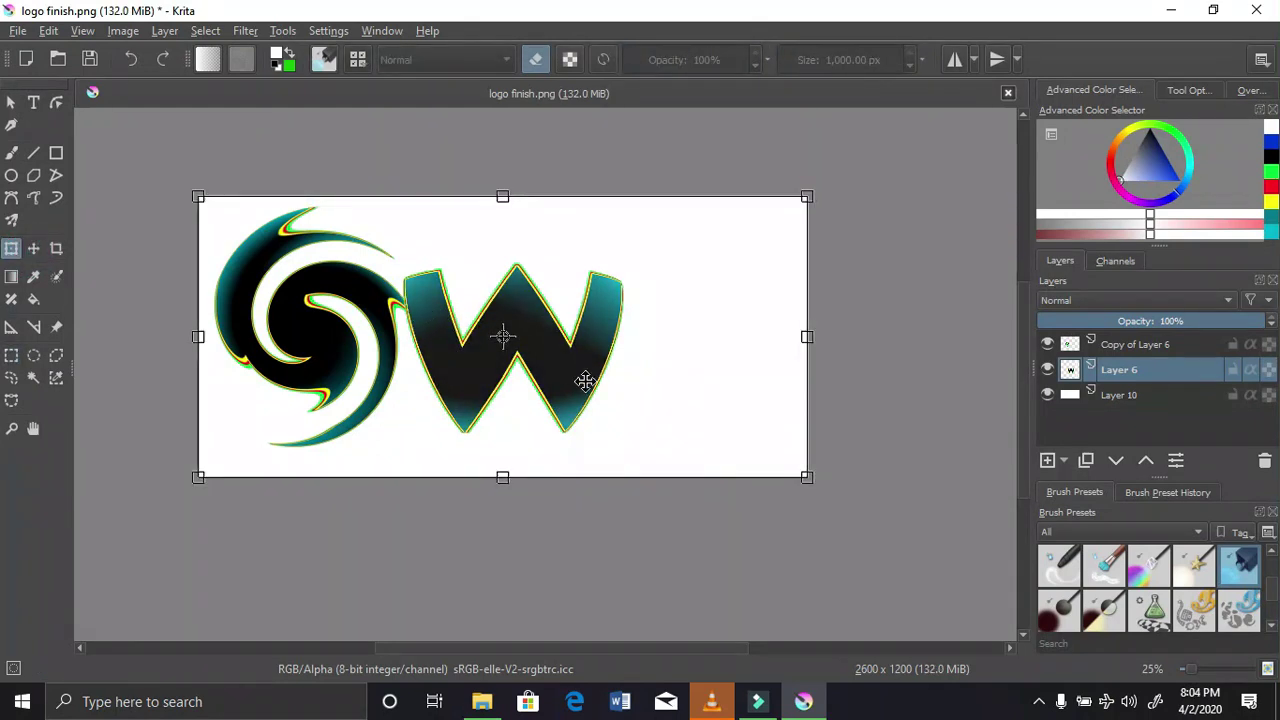
pyautogui.moveTo(803, 478); pyautogui.dragTo(580, 386)
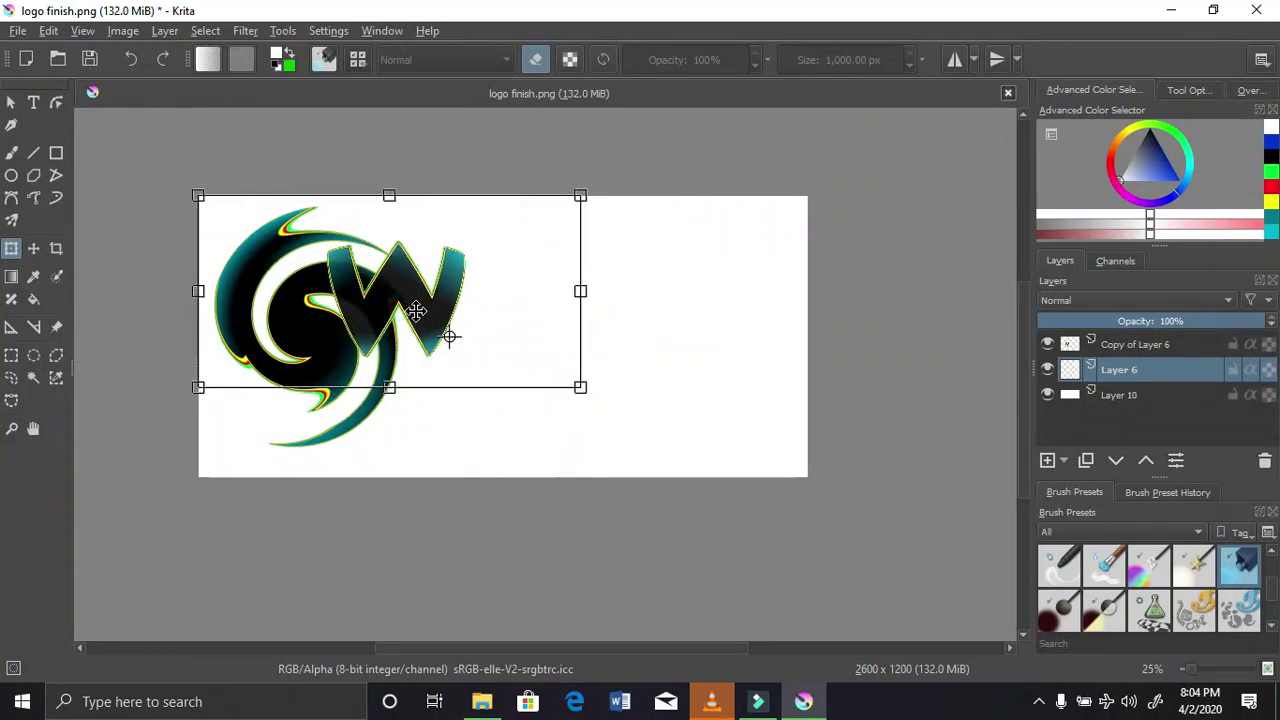
pyautogui.moveTo(403, 283); pyautogui.dragTo(557, 363)
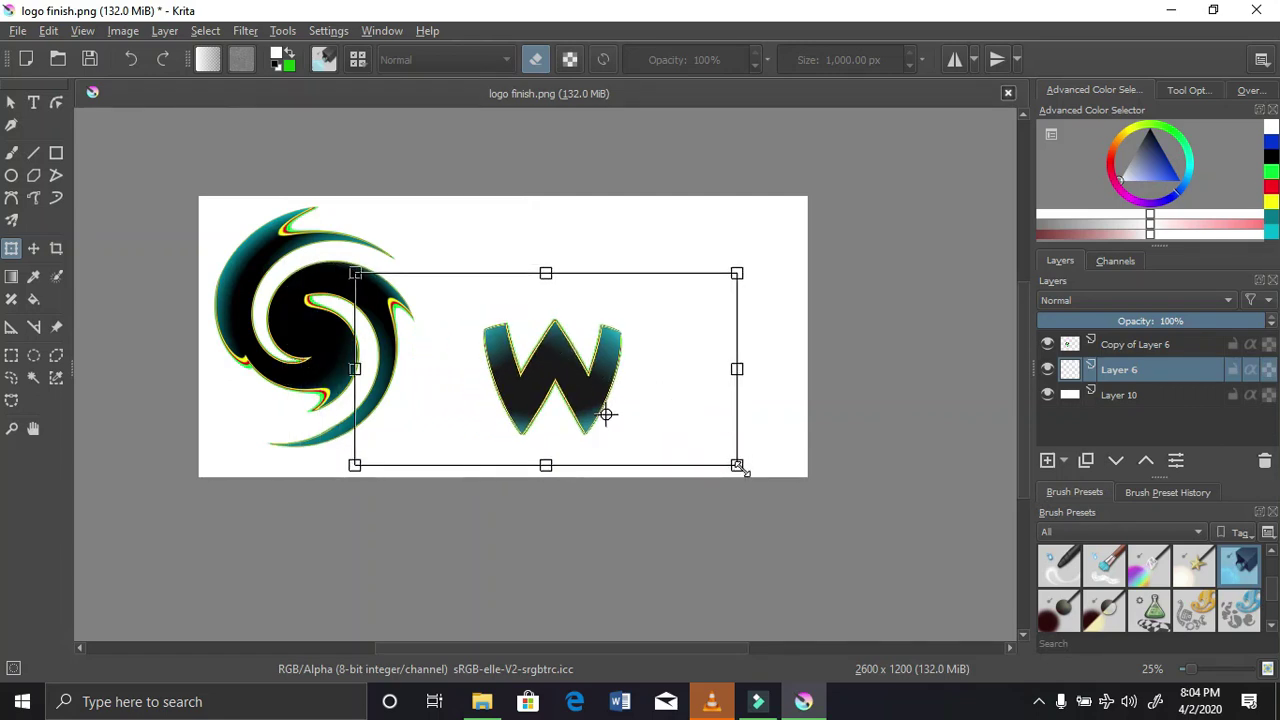
pyautogui.moveTo(737, 463); pyautogui.dragTo(670, 430)
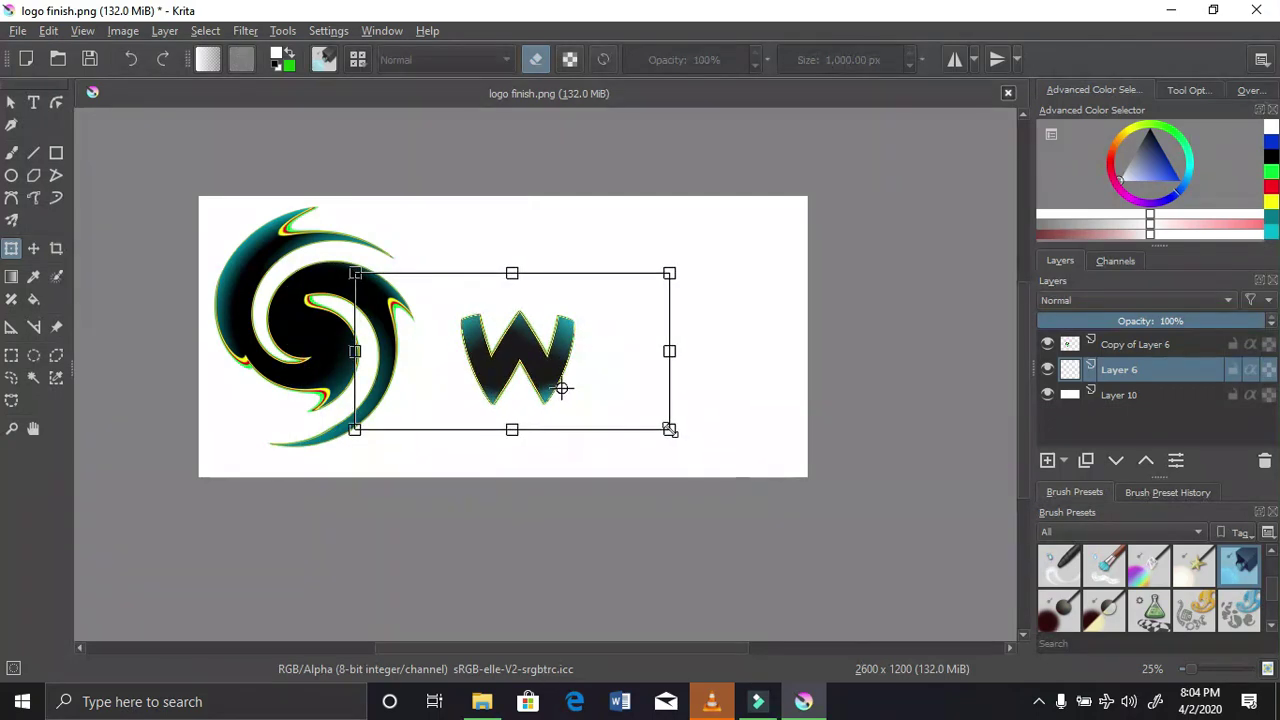
pyautogui.moveTo(536, 361); pyautogui.dragTo(562, 392)
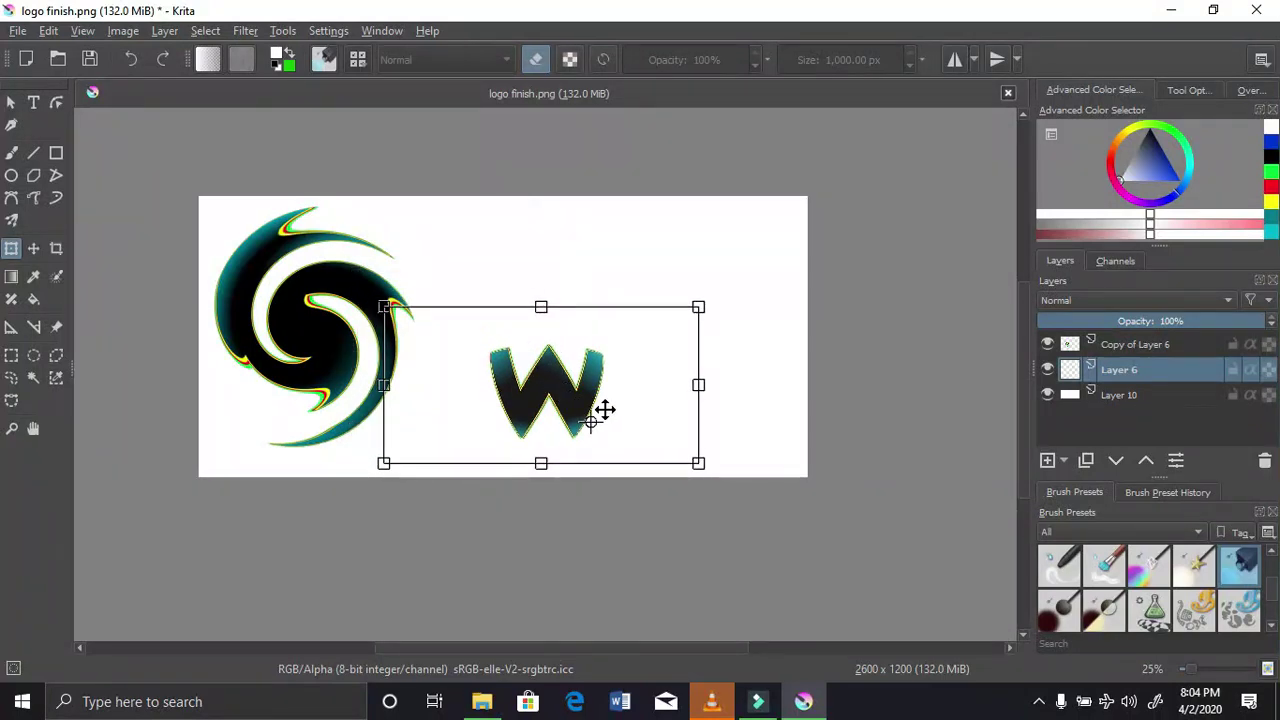
# Shrink the W further and rotate it upside down into an M near the canvas's bottom edge
pyautogui.moveTo(700, 462); pyautogui.dragTo(648, 434)
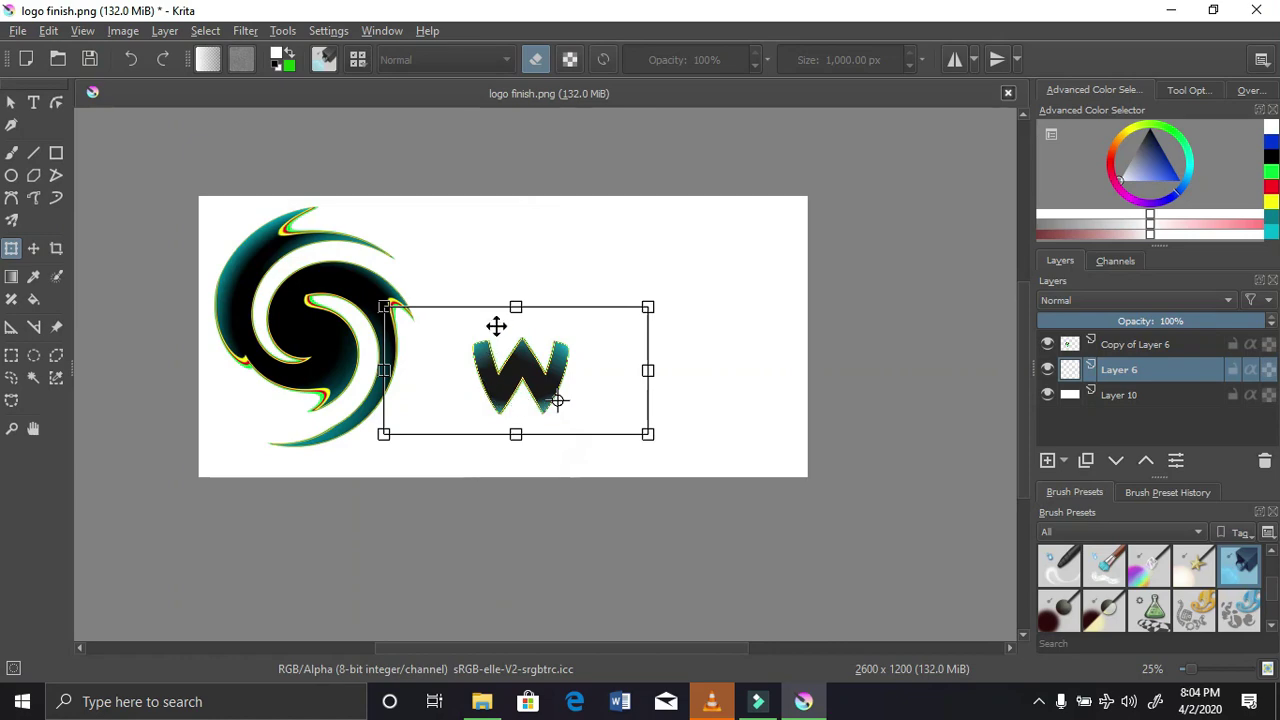
pyautogui.moveTo(497, 290); pyautogui.dragTo(611, 522)
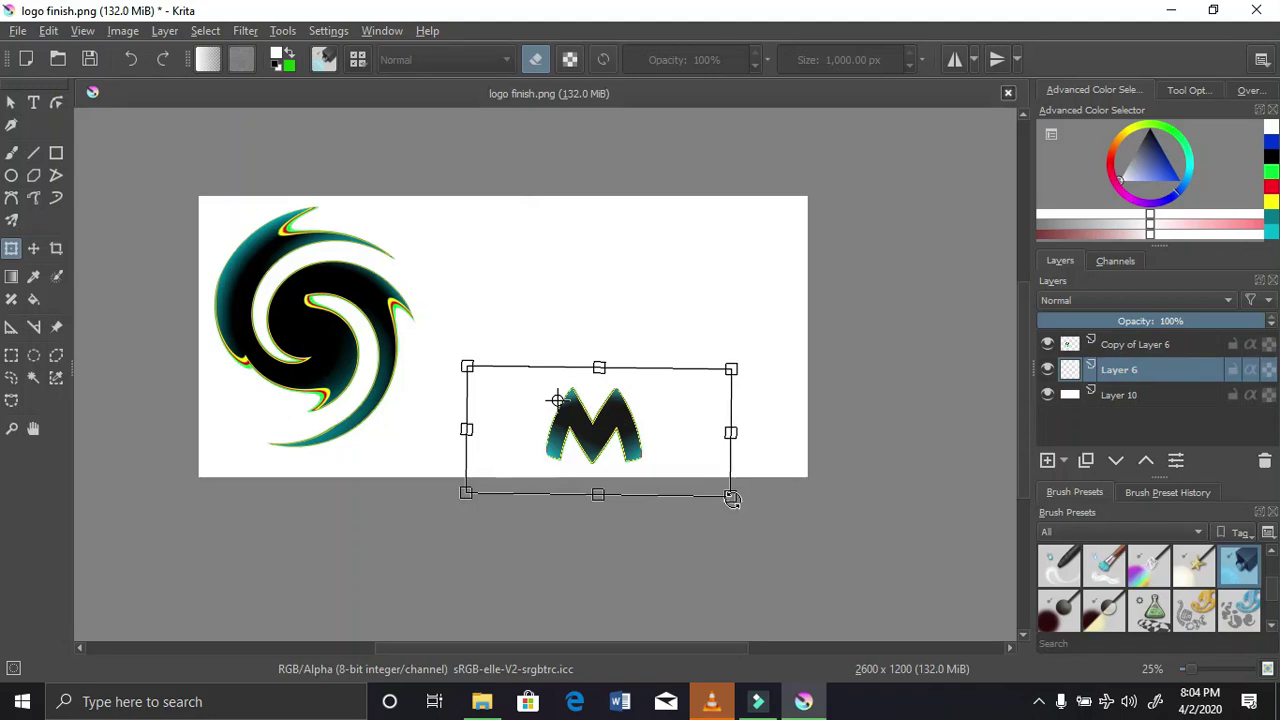
pyautogui.moveTo(731, 498); pyautogui.dragTo(687, 478)
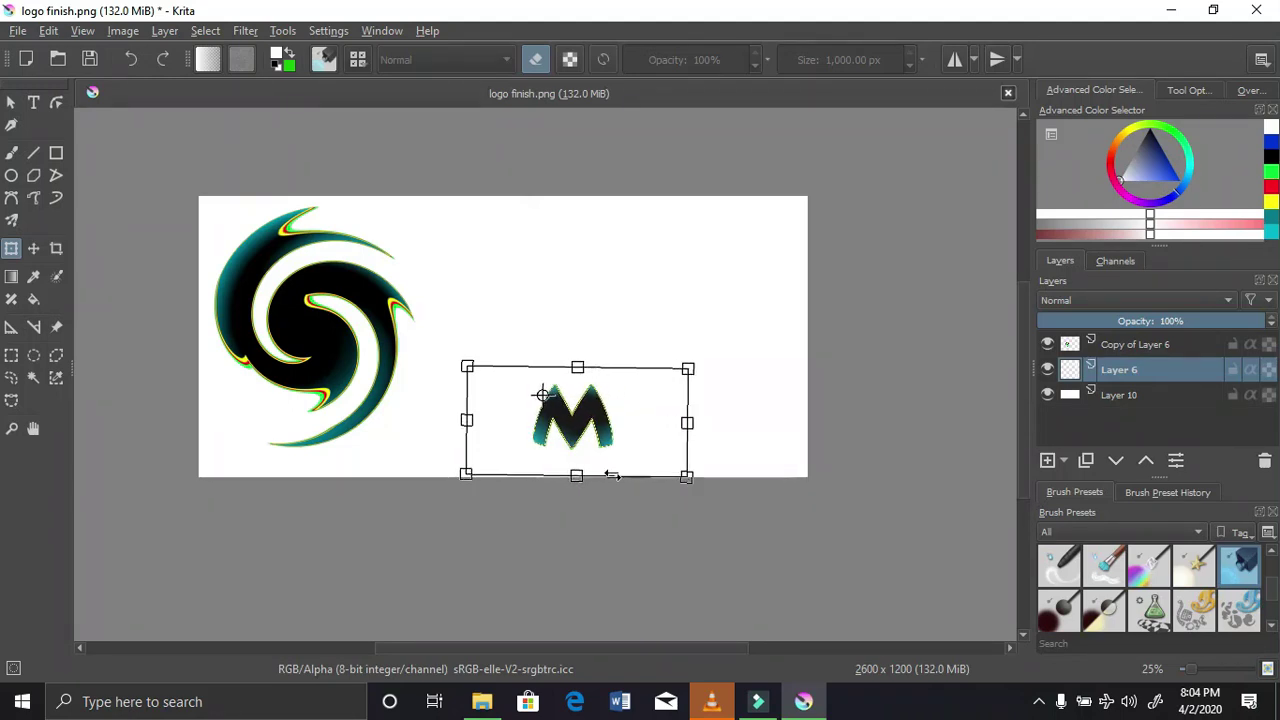
# Select the whole canvas on Copy of Layer 6 and move the swirl to the middle of the canvas
pyautogui.click(1116, 347)
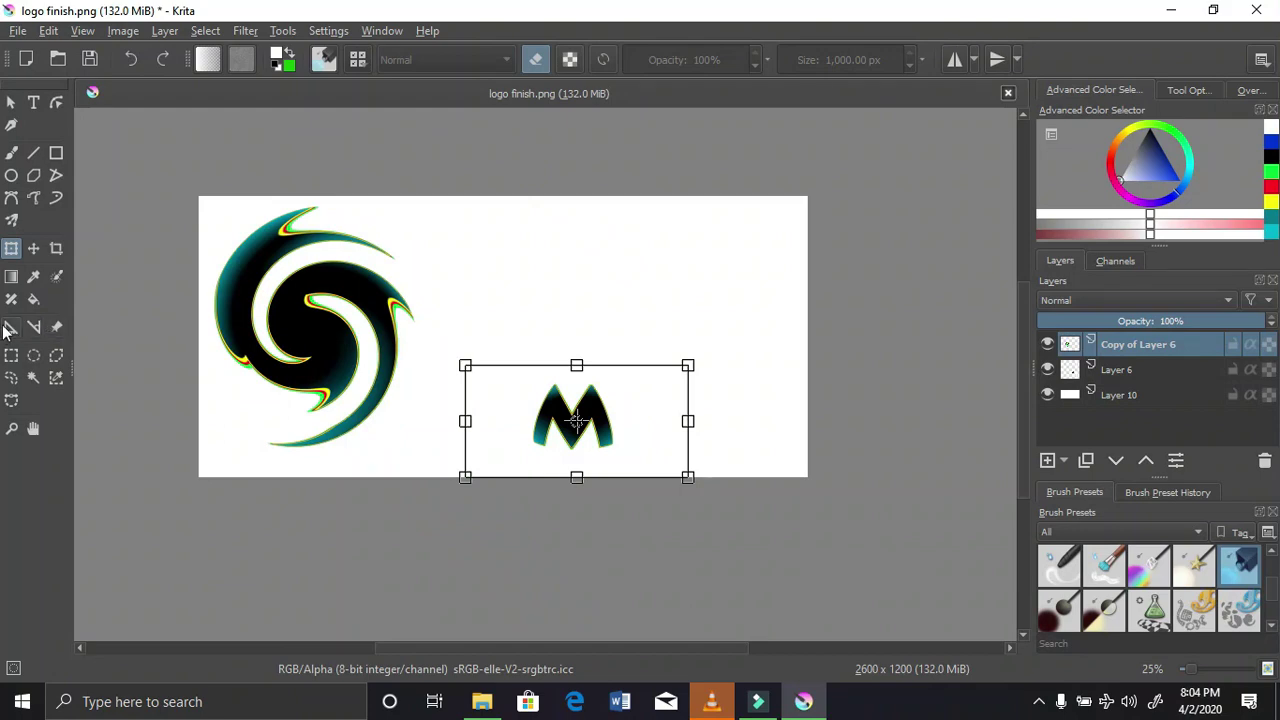
pyautogui.click(14, 353)
pyautogui.click(9, 249)
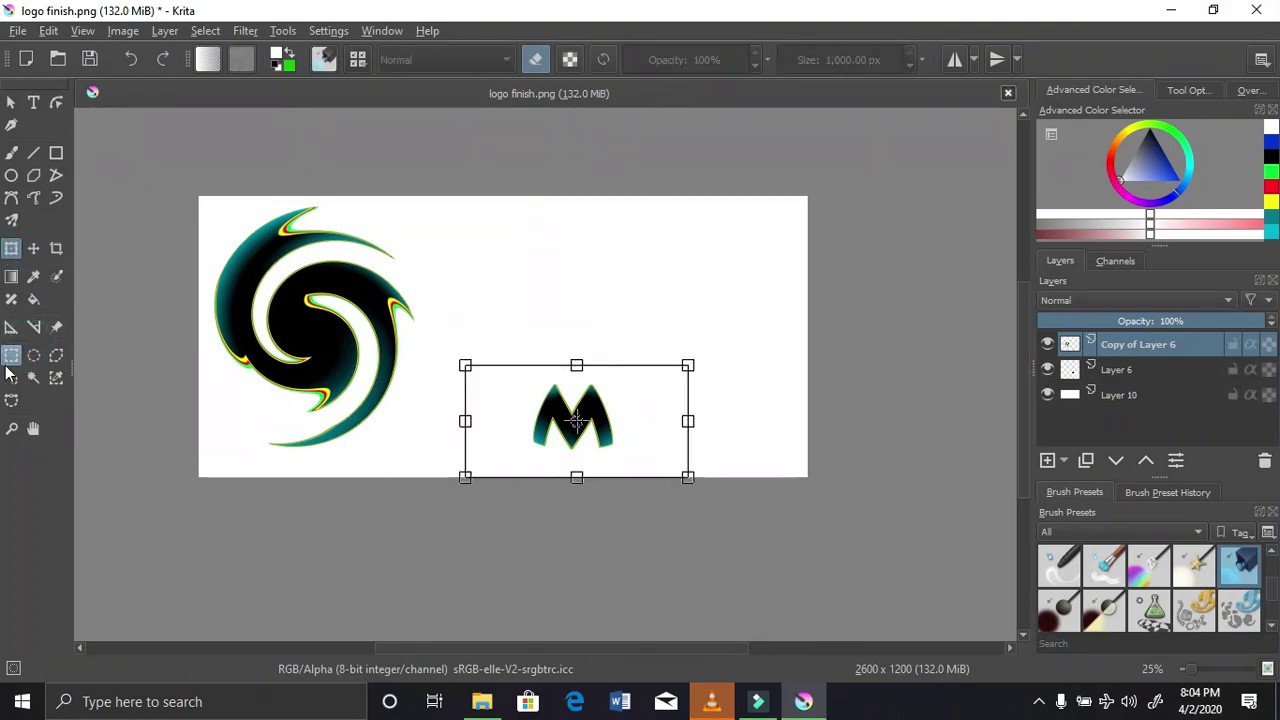
pyautogui.click(12, 356)
pyautogui.rightClick(257, 320)
pyautogui.click(267, 350)
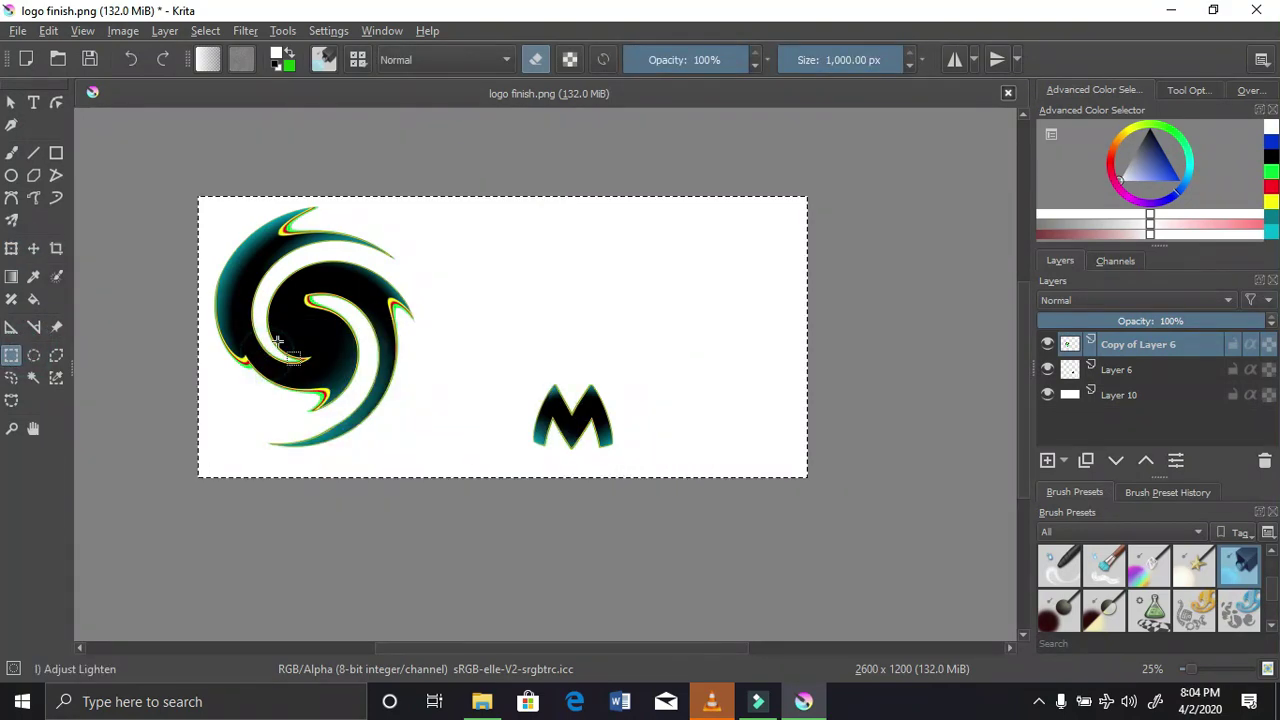
pyautogui.click(33, 249)
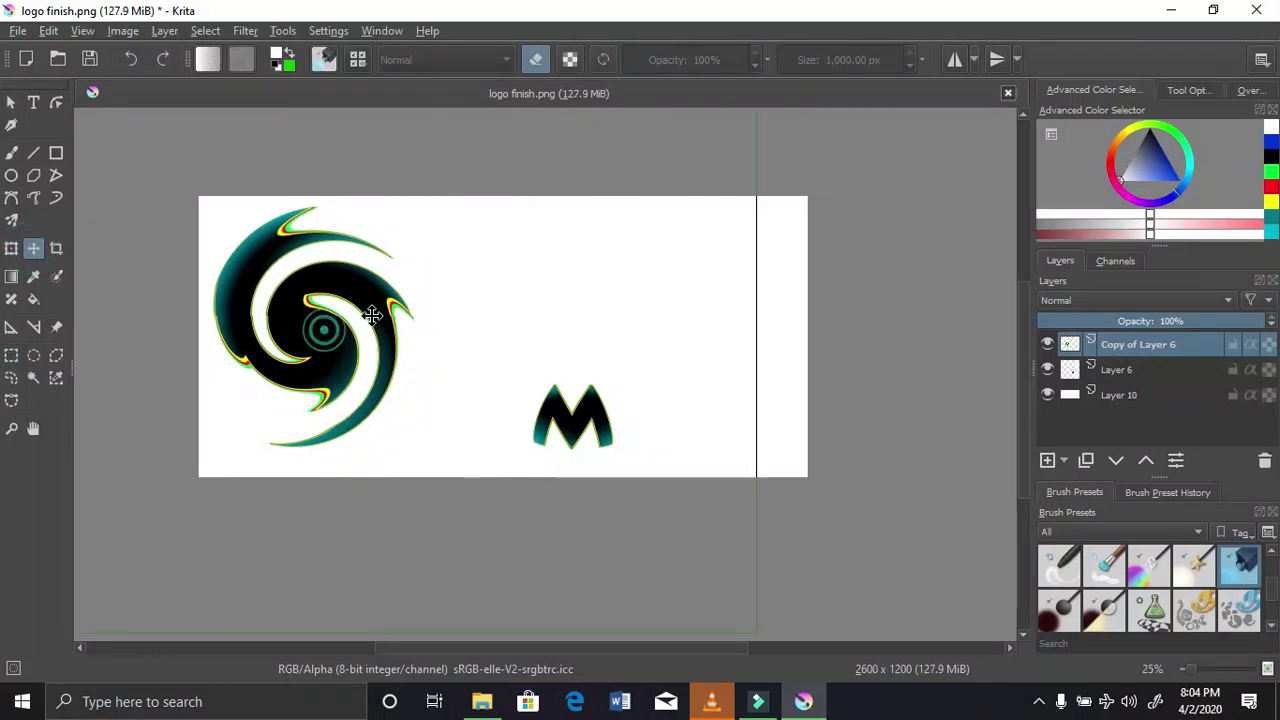
pyautogui.moveTo(350, 328); pyautogui.dragTo(524, 348)
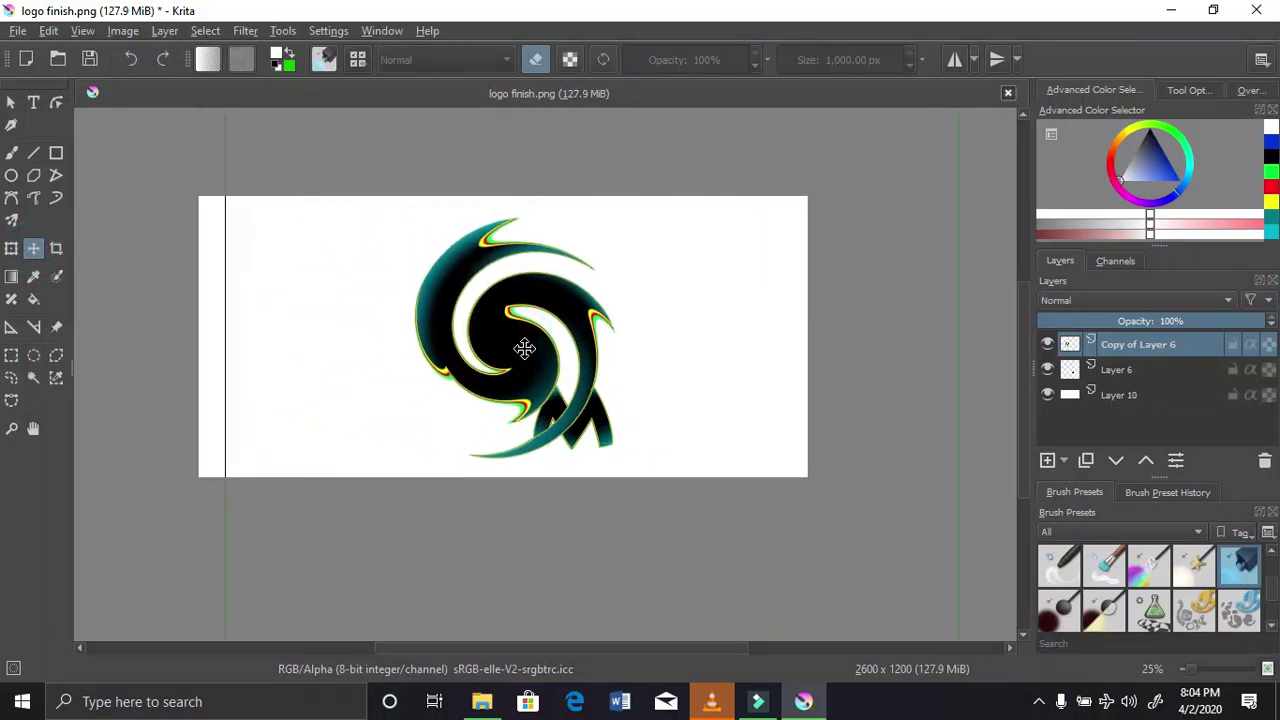
# Move the small M on Layer 6 to the swirl's lower left so its right foot meets the tip of the swirl's tail
pyautogui.click(1110, 370)
pyautogui.moveTo(551, 433); pyautogui.dragTo(438, 428)
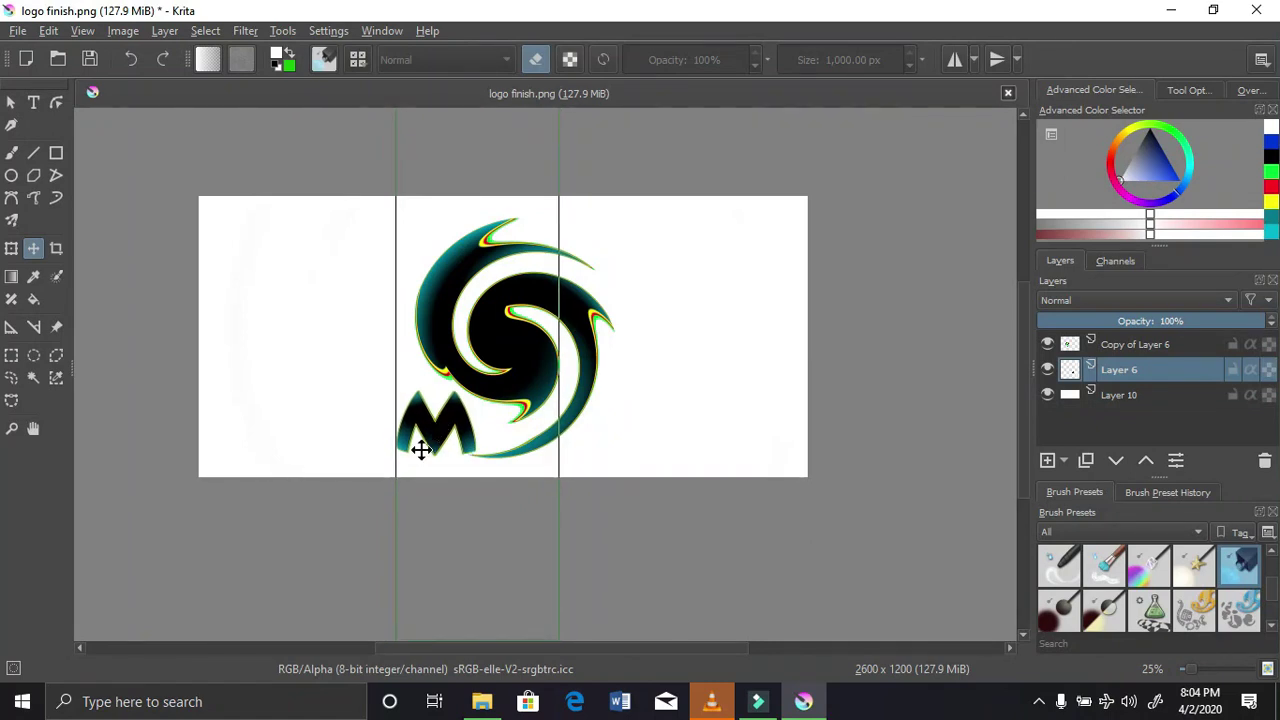
pyautogui.scroll(1, 488, 376)
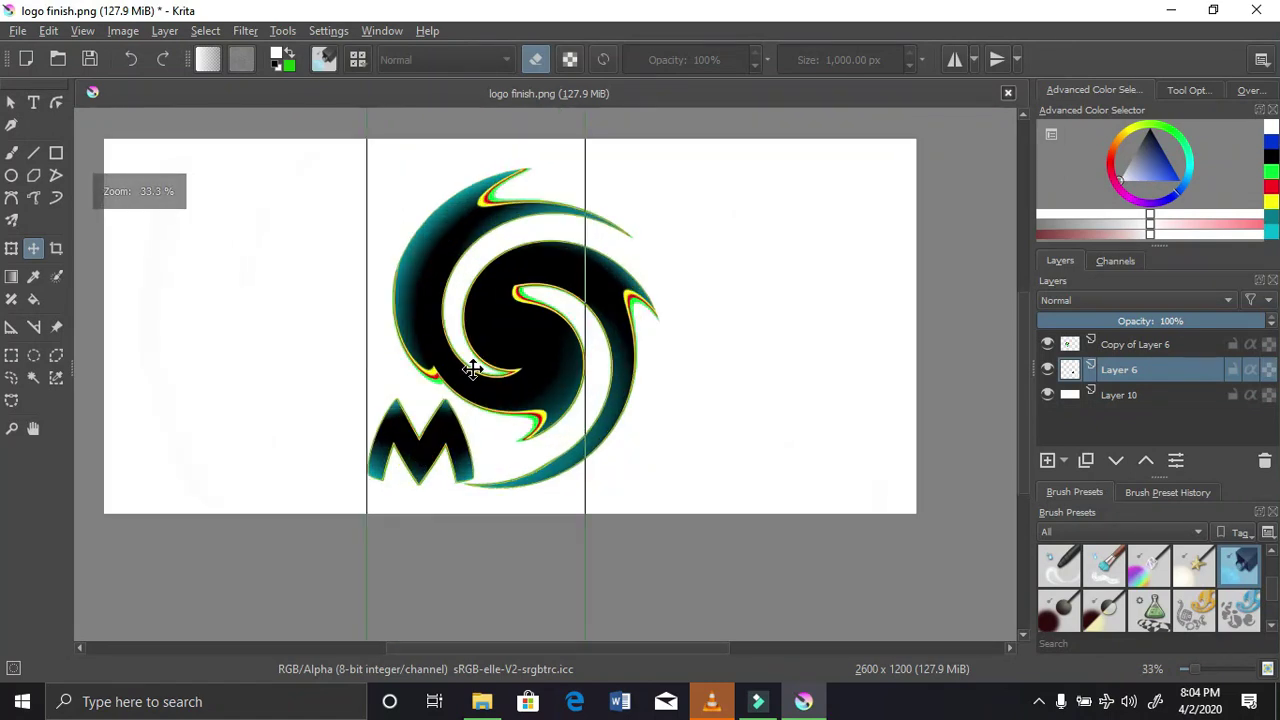
pyautogui.scroll(2, 429, 437)
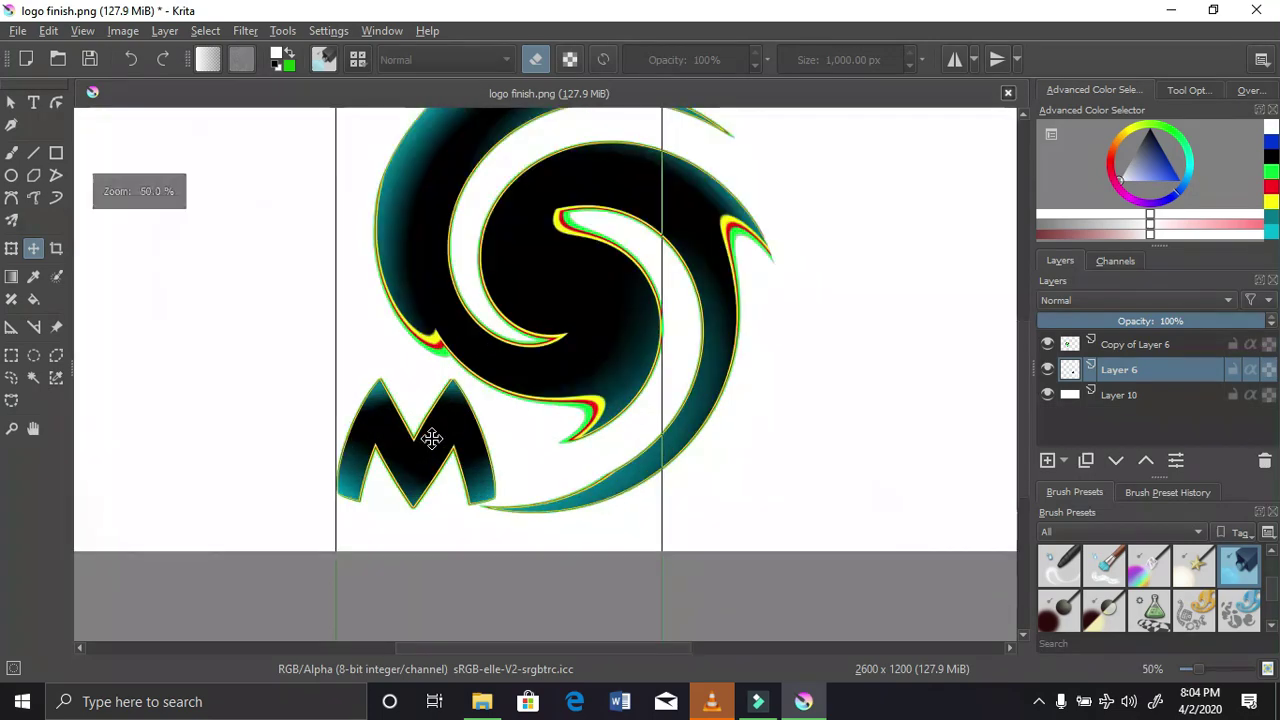
pyautogui.moveTo(430, 438); pyautogui.dragTo(439, 438)
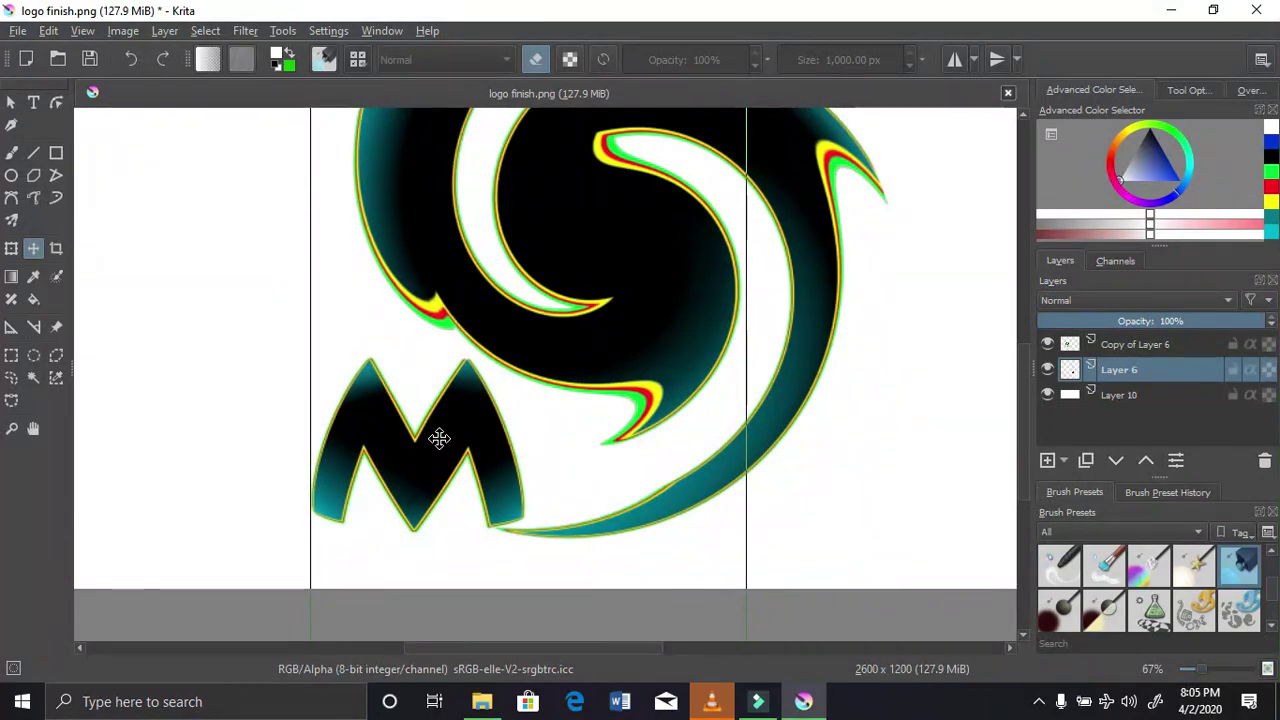
pyautogui.moveTo(439, 438); pyautogui.dragTo(442, 436)
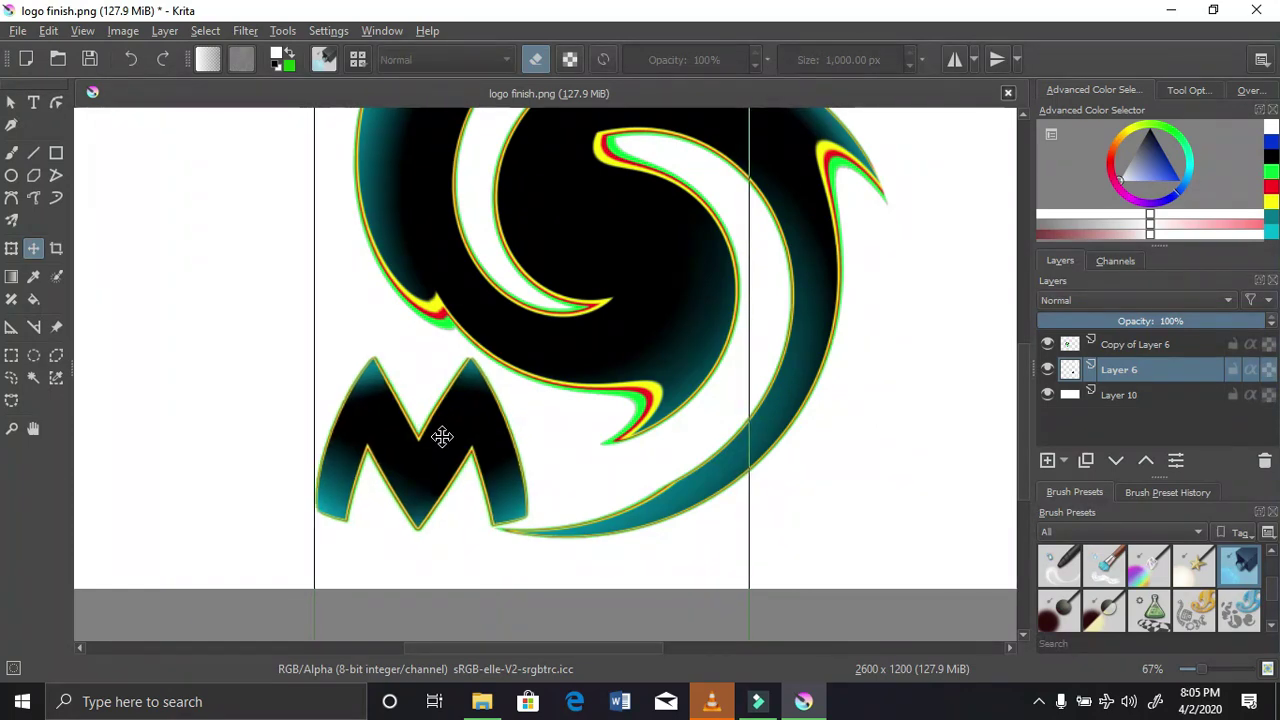
pyautogui.scroll(-3, 442, 436)
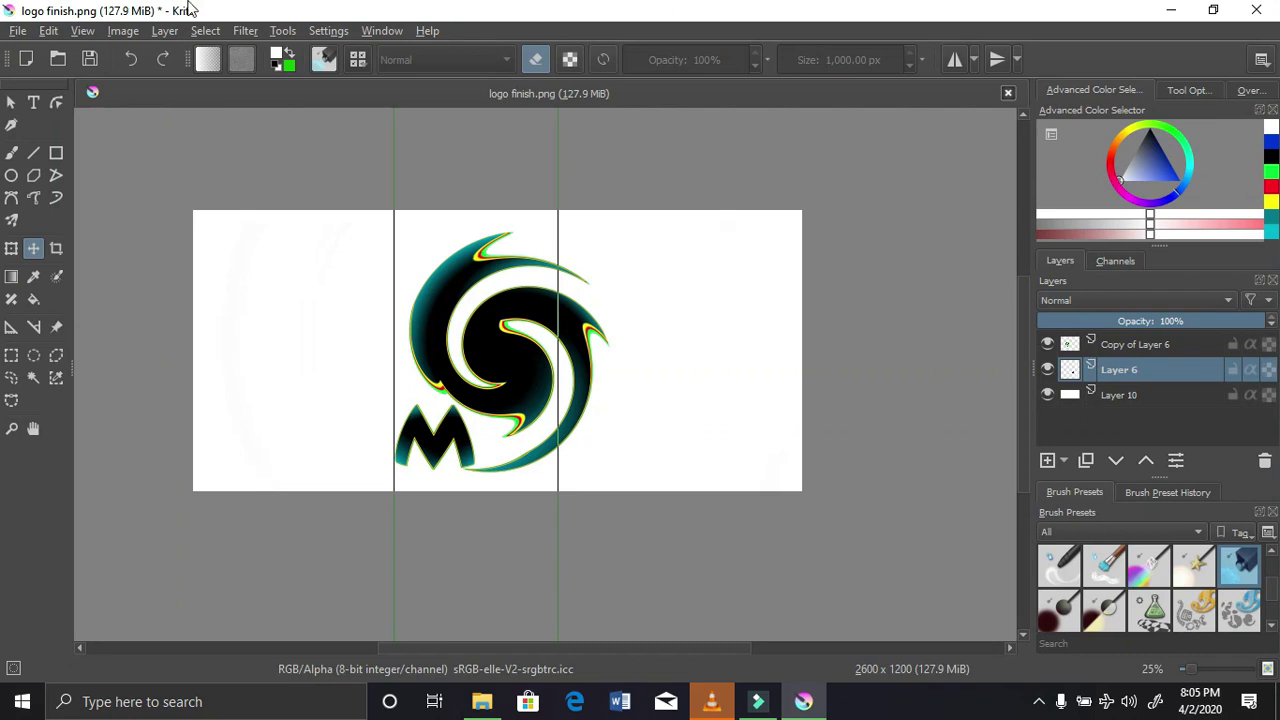
# Save the image as a Krita document named "logo finish" in the Camera folder
pyautogui.click(15, 33)
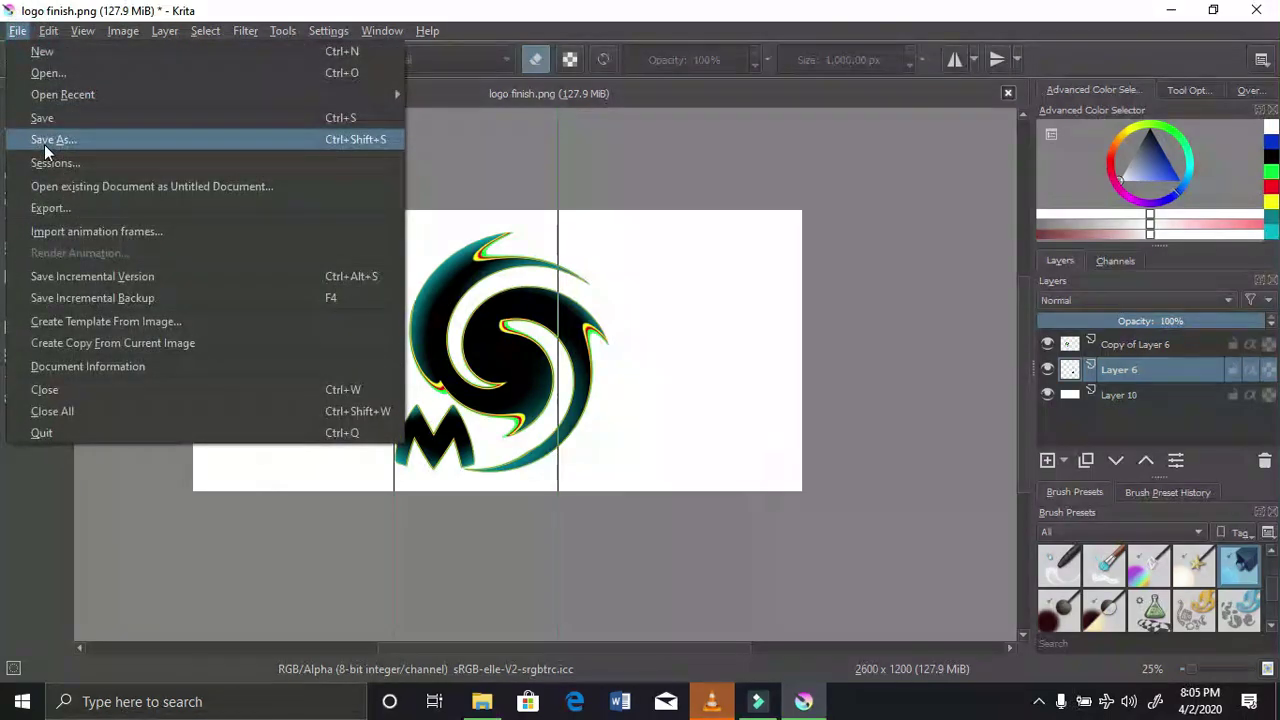
pyautogui.click(45, 134)
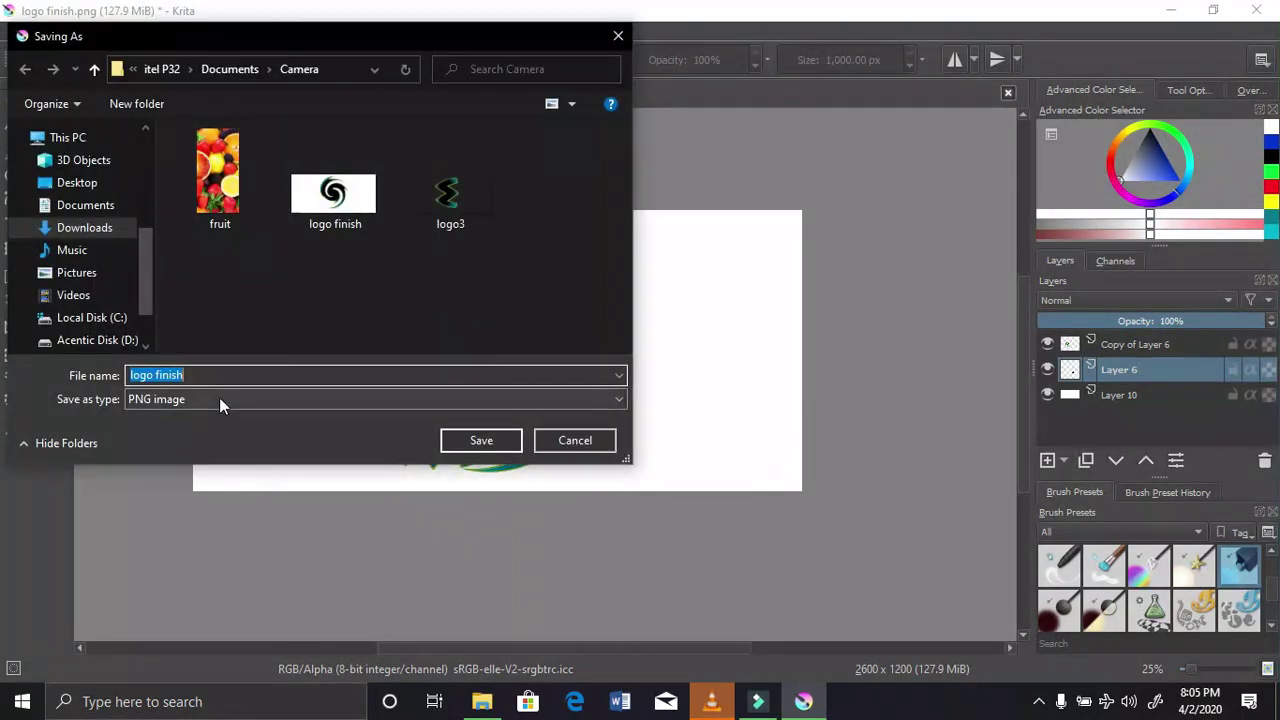
pyautogui.click(220, 399)
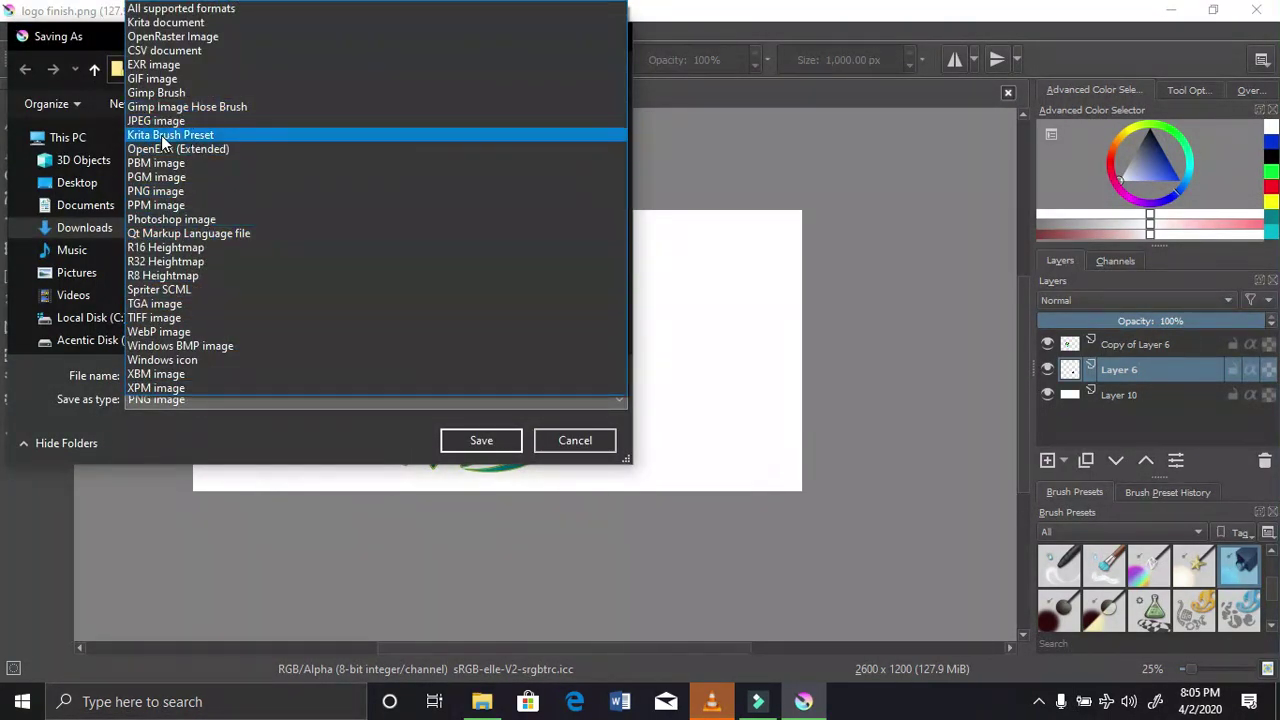
pyautogui.click(166, 22)
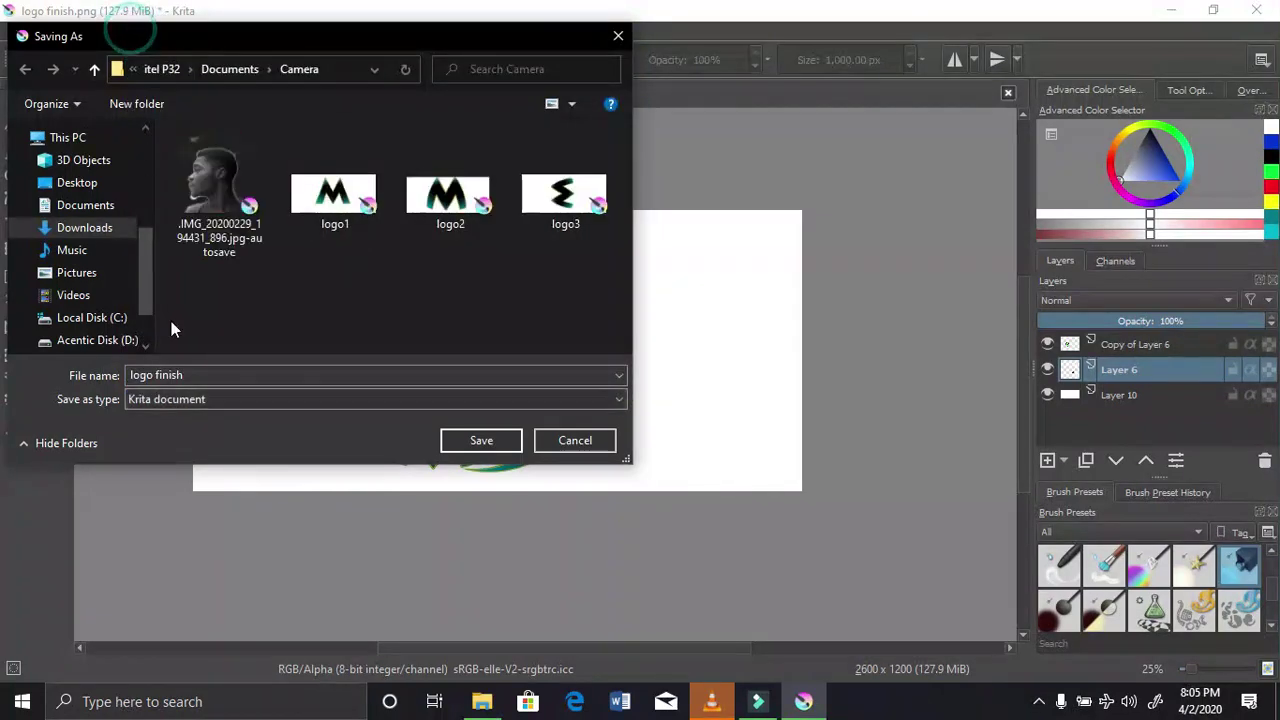
pyautogui.click(196, 376)
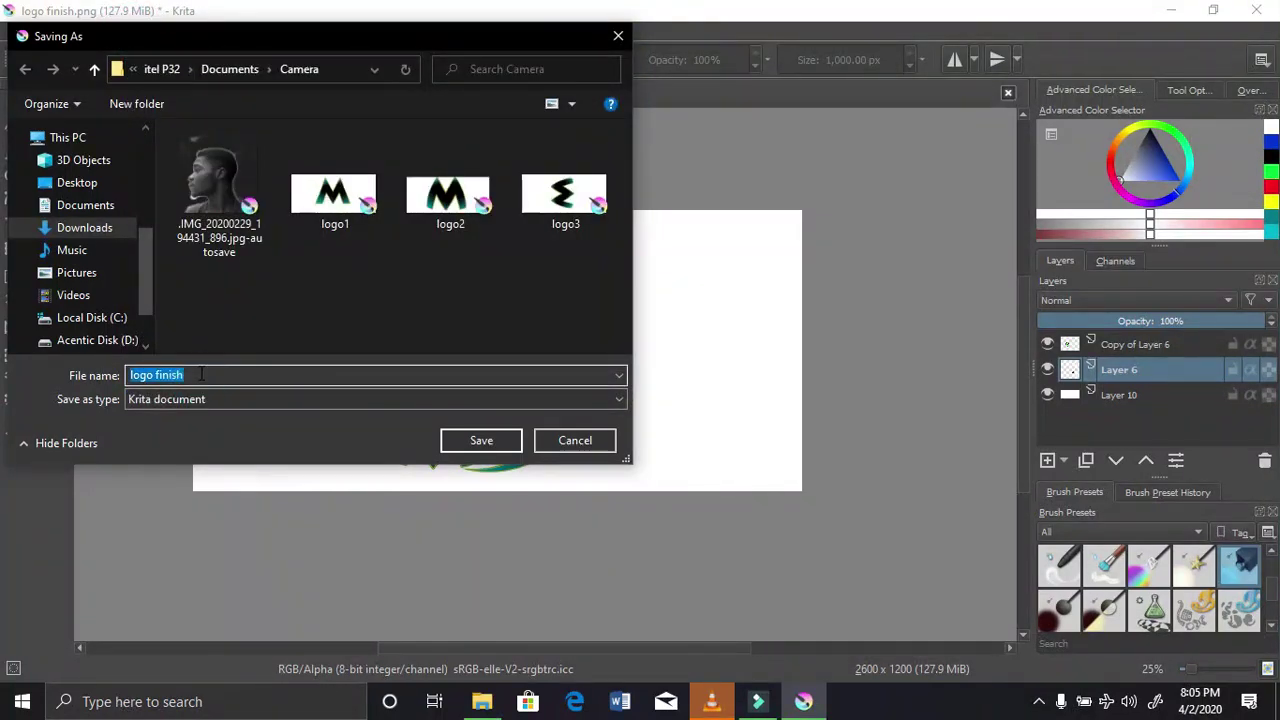
pyautogui.click(484, 440)
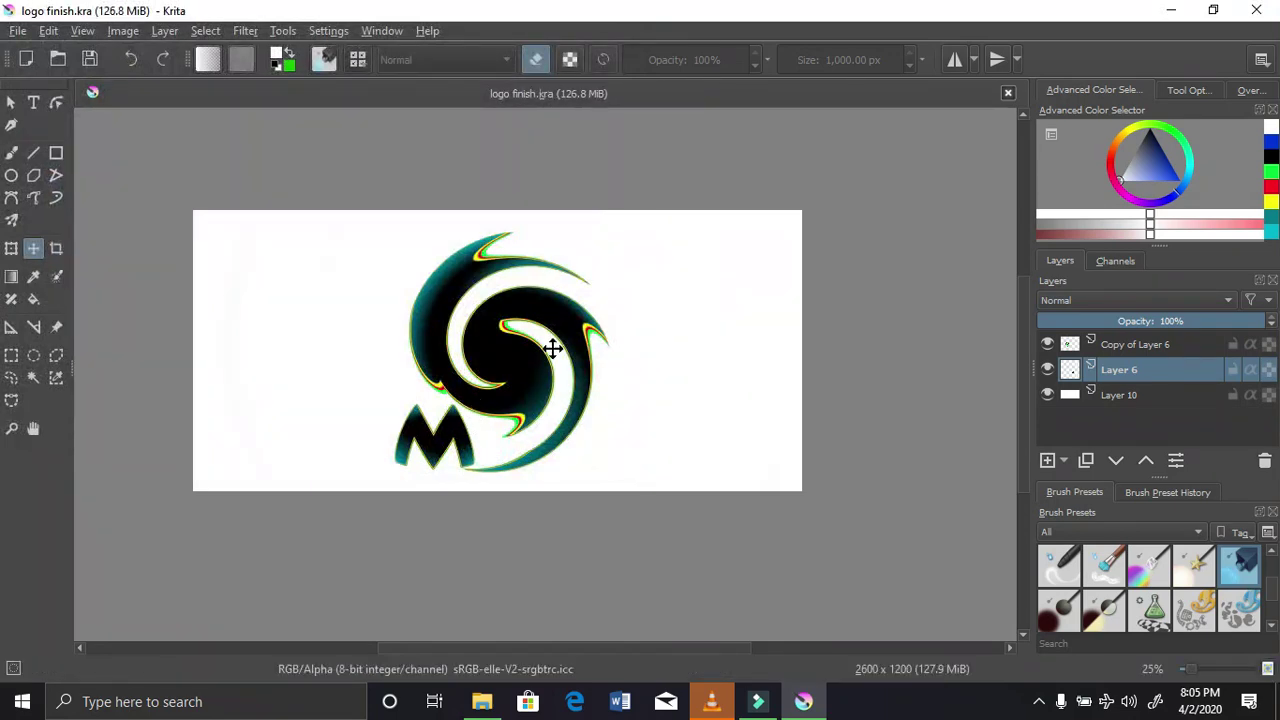
# Save a copy of the image in the Camera folder as a JPEG image named "logo finish"
pyautogui.click(15, 33)
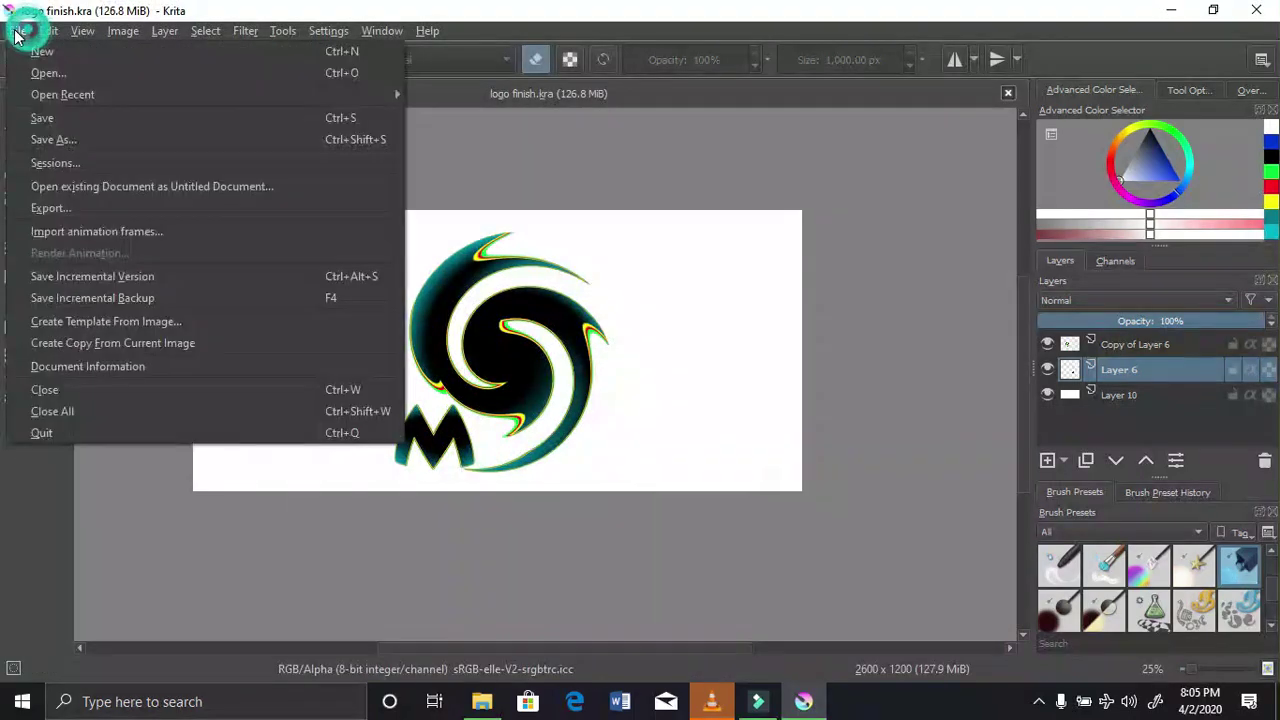
pyautogui.click(30, 140)
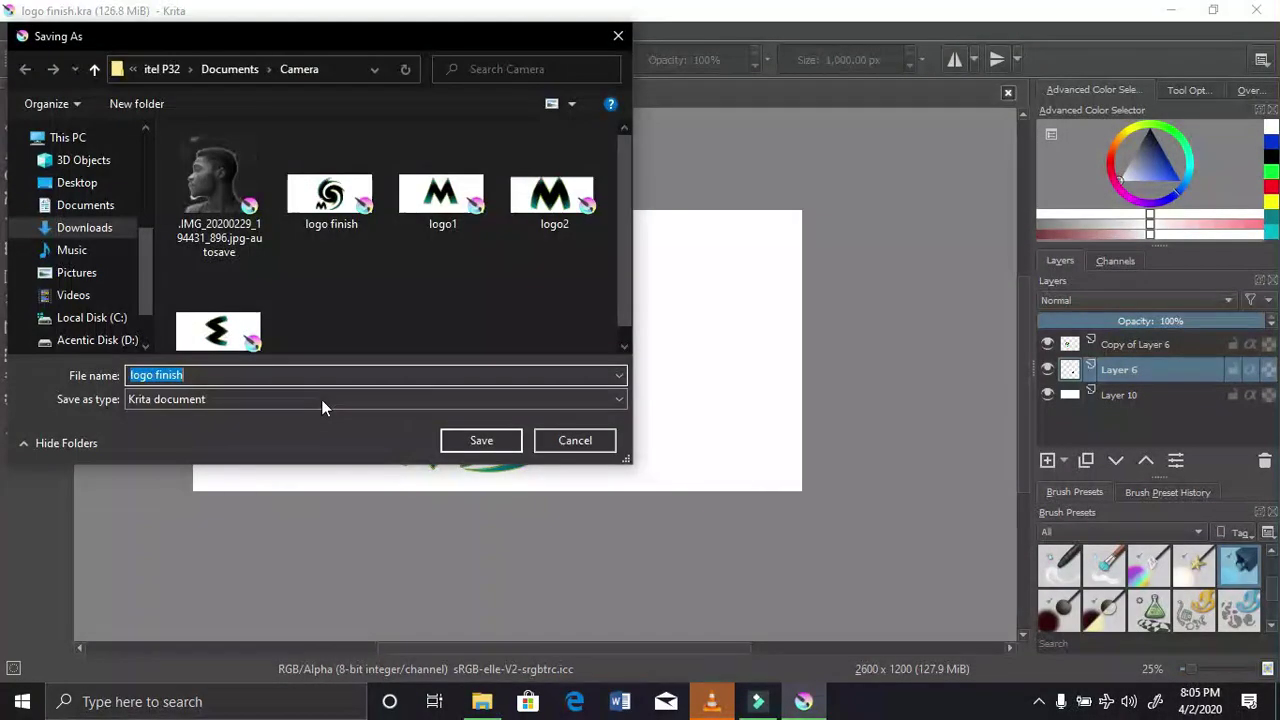
pyautogui.click(310, 399)
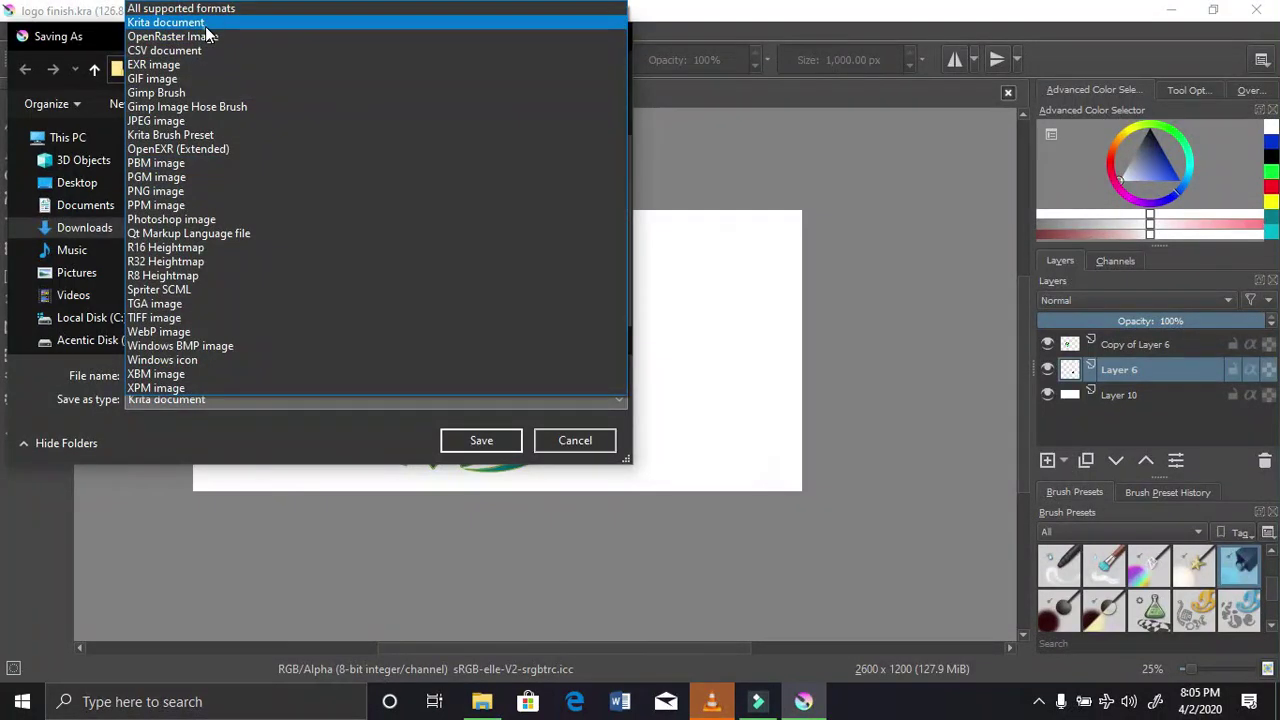
pyautogui.click(205, 22)
pyautogui.click(309, 399)
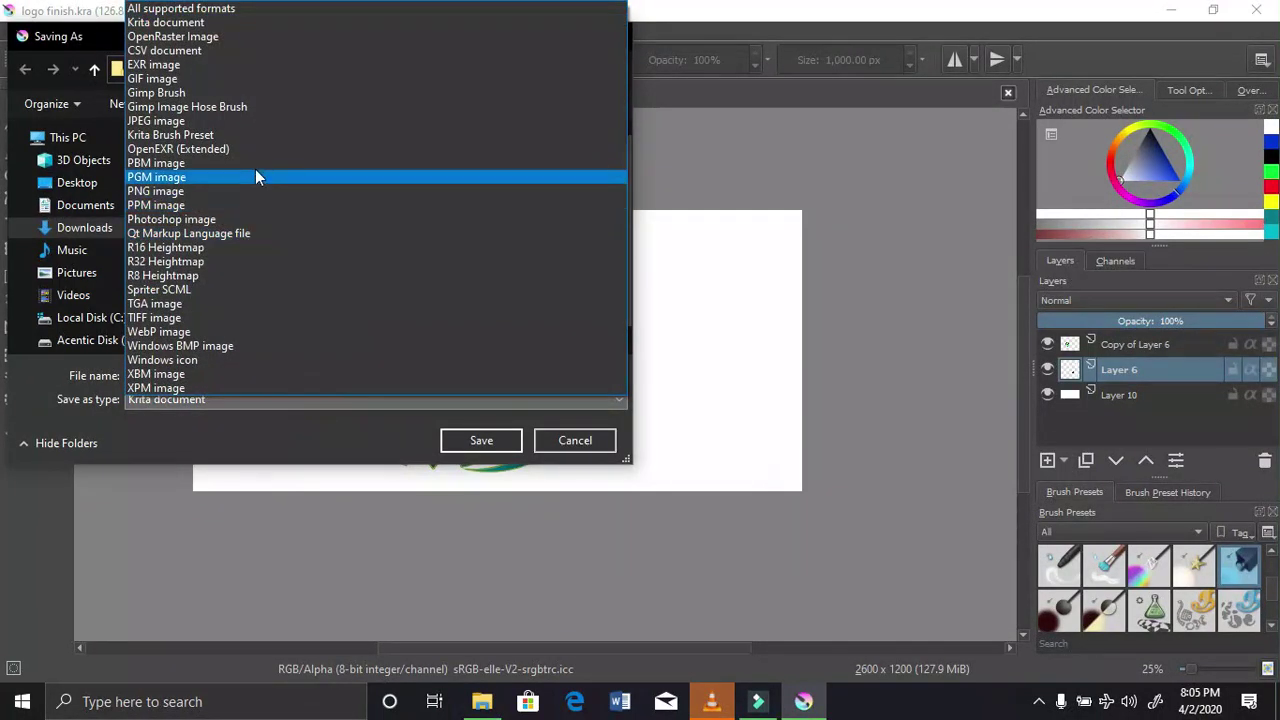
pyautogui.click(222, 122)
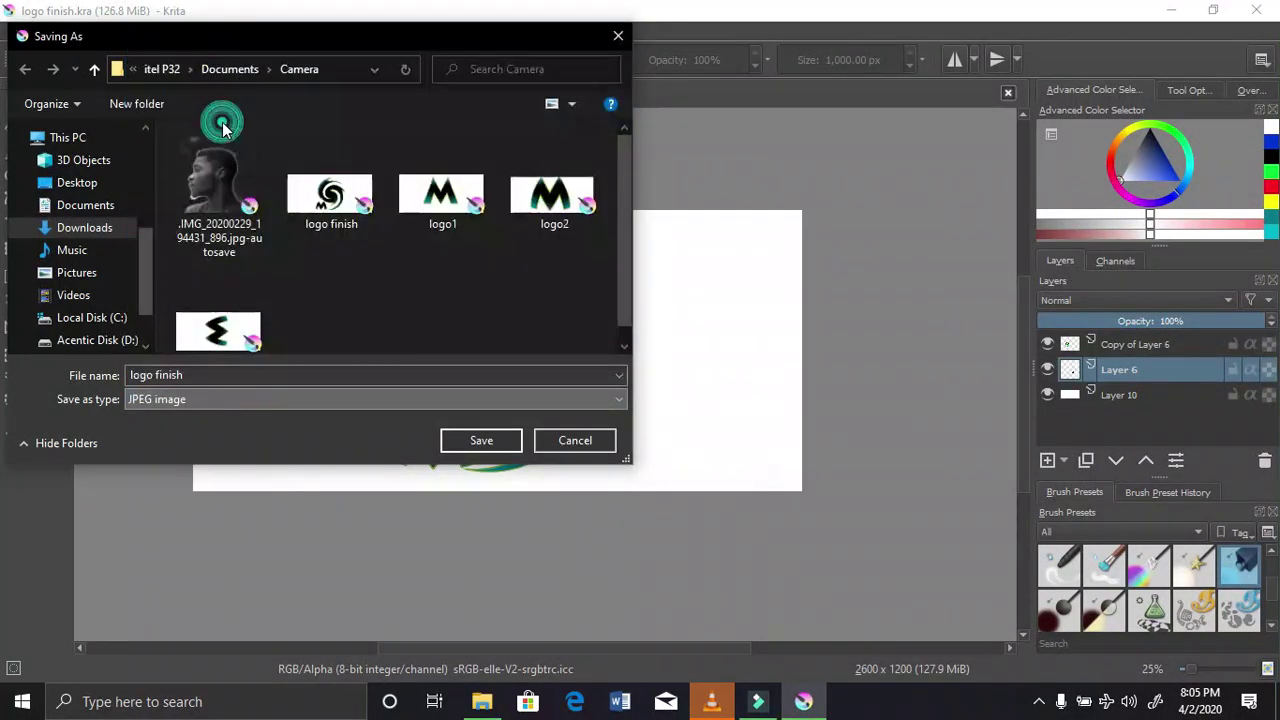
pyautogui.click(481, 441)
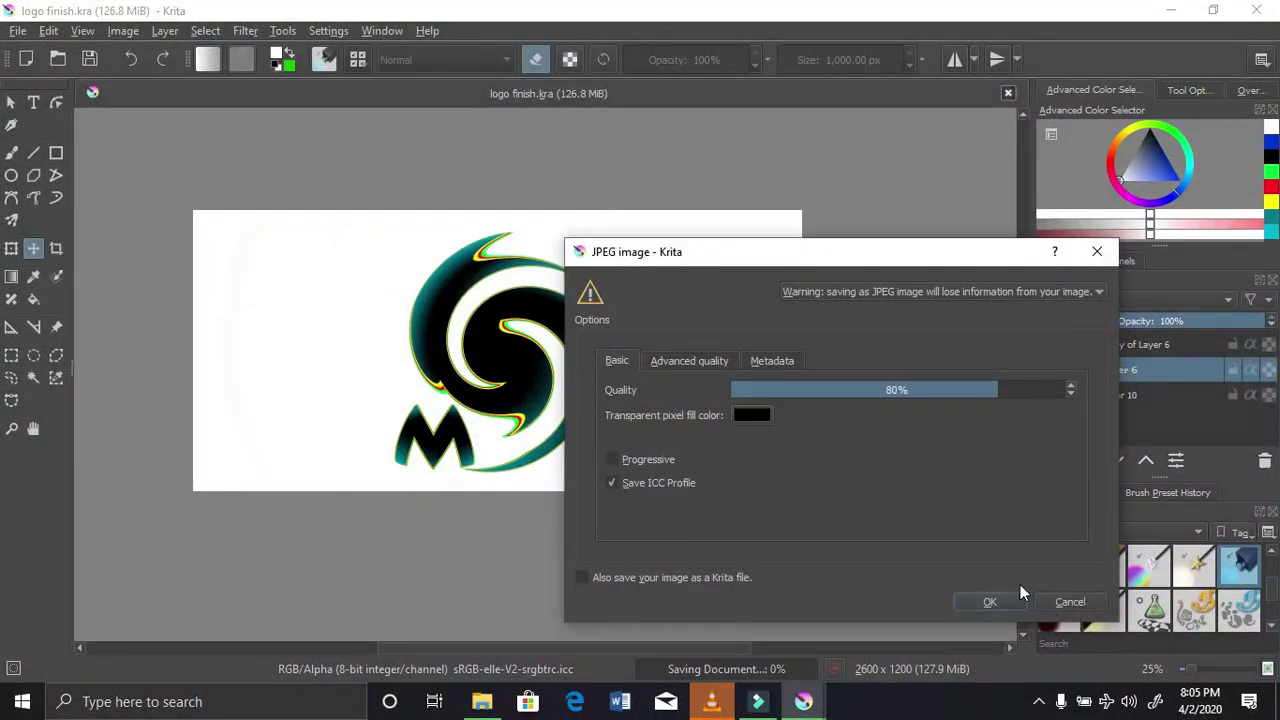
# Set the JPEG's transparent pixel fill color to white (#ffffff) and complete the export
pyautogui.click(757, 414)
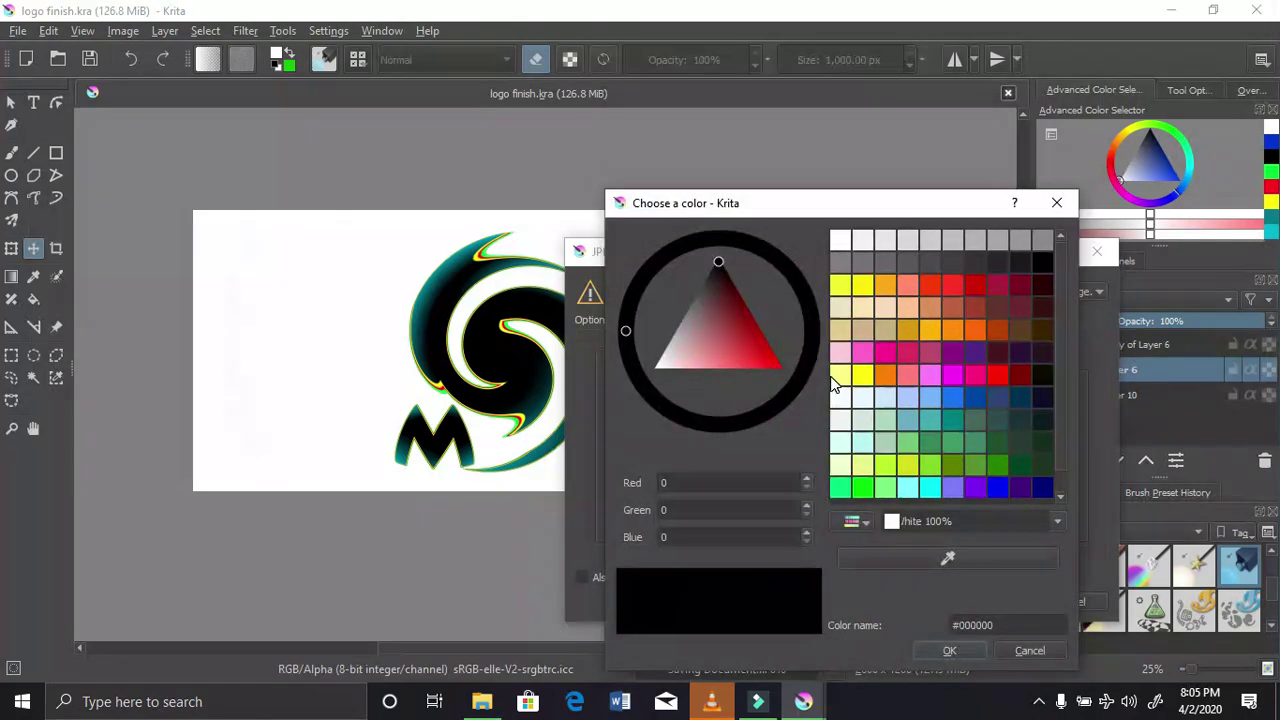
pyautogui.click(843, 243)
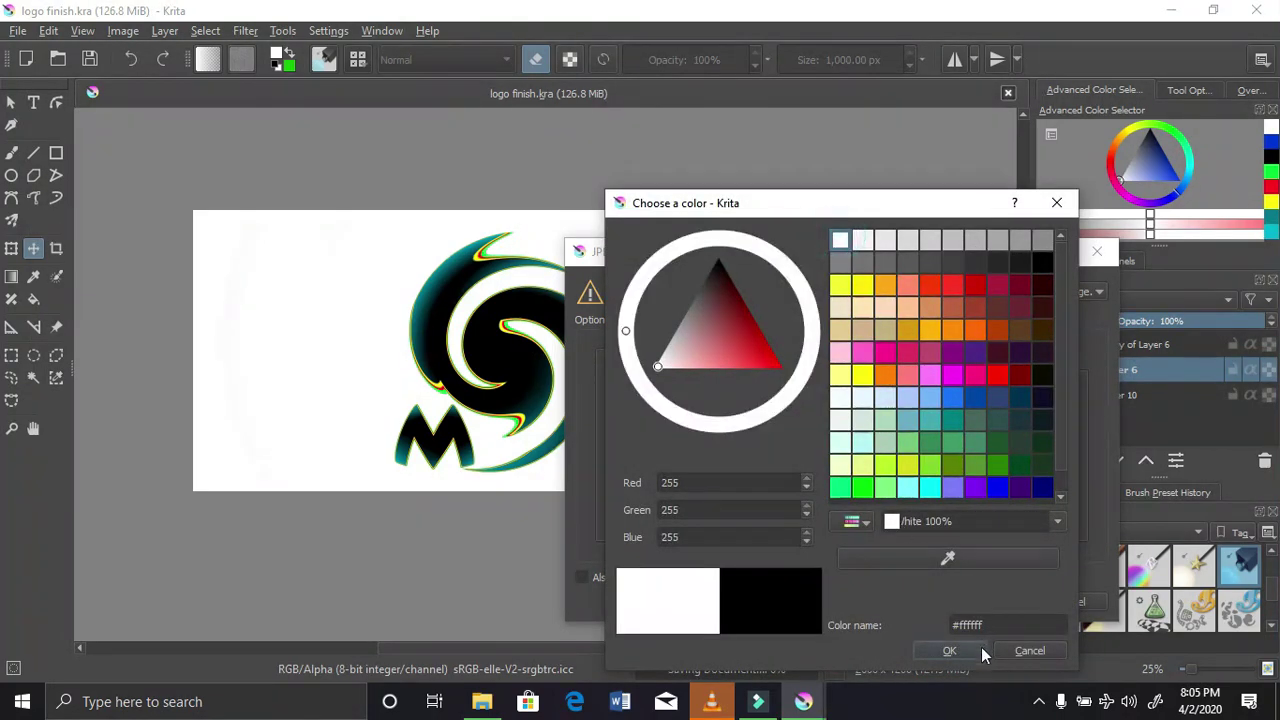
pyautogui.click(952, 649)
pyautogui.click(990, 602)
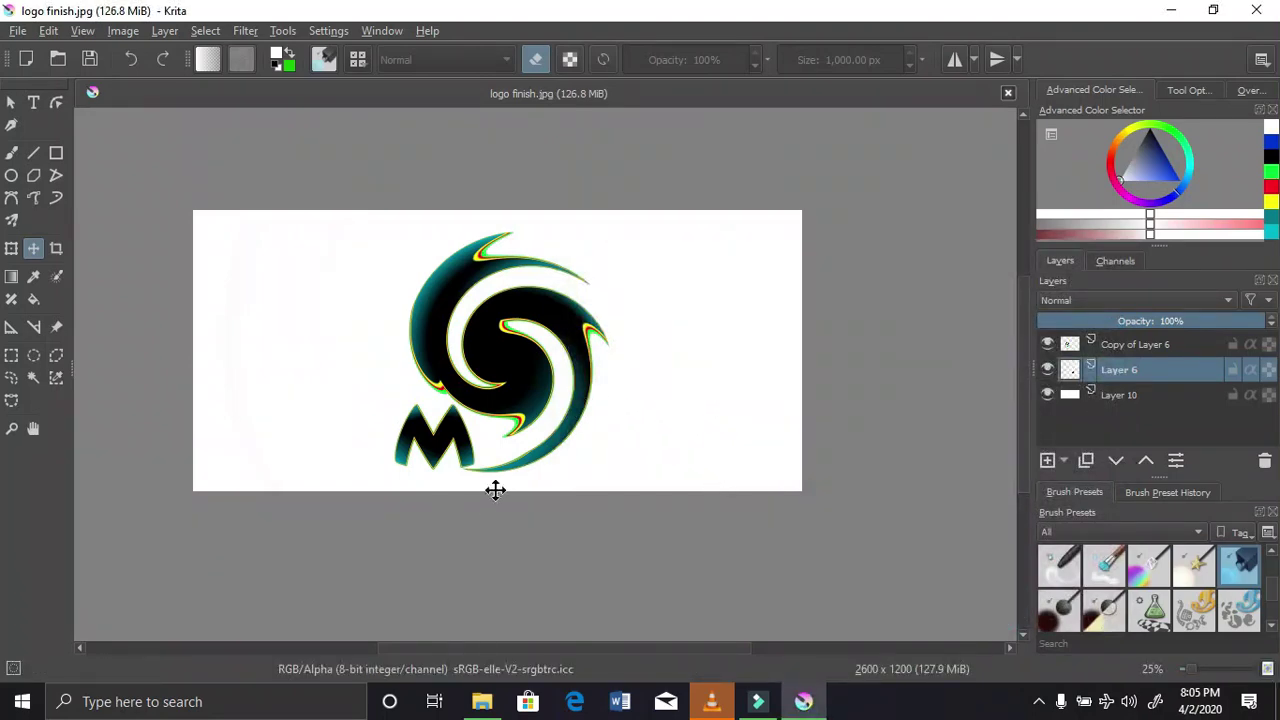
# Hide Layer 6 with the small M so only the swirl shows, and activate the Freehand Brush tool
pyautogui.scroll(2, 460, 472)
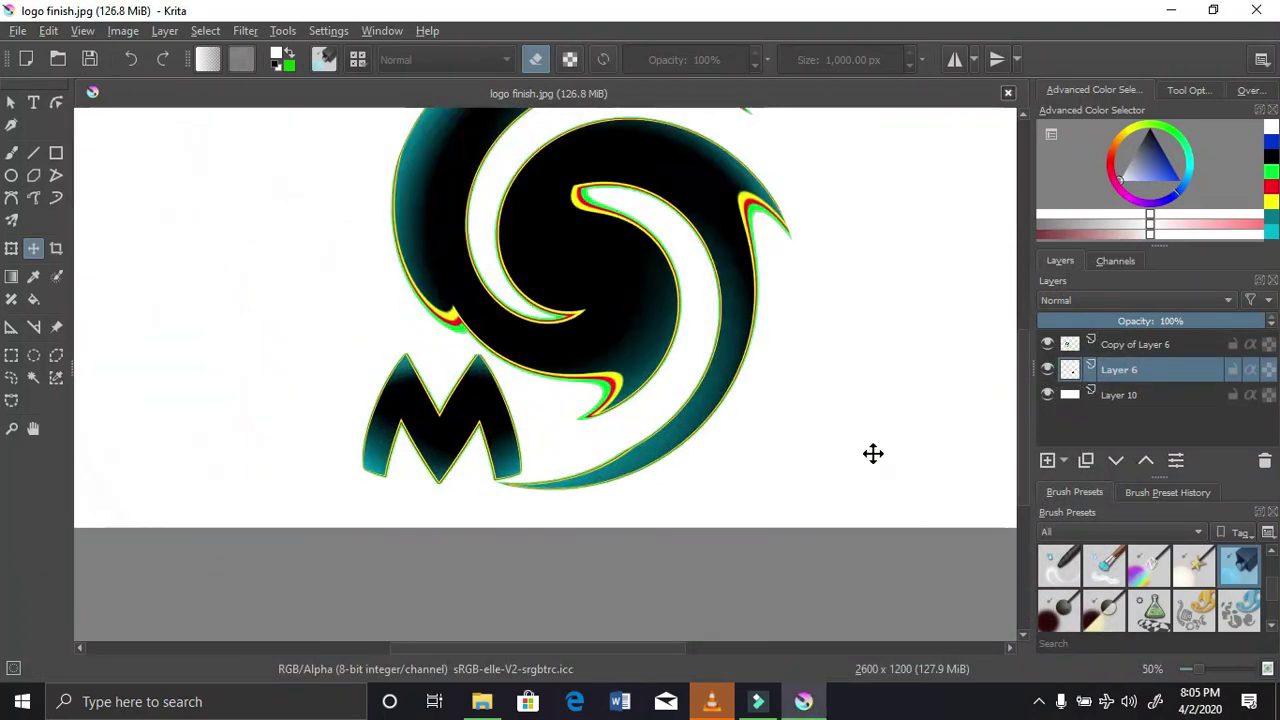
pyautogui.moveTo(1021, 419); pyautogui.dragTo(1018, 384)
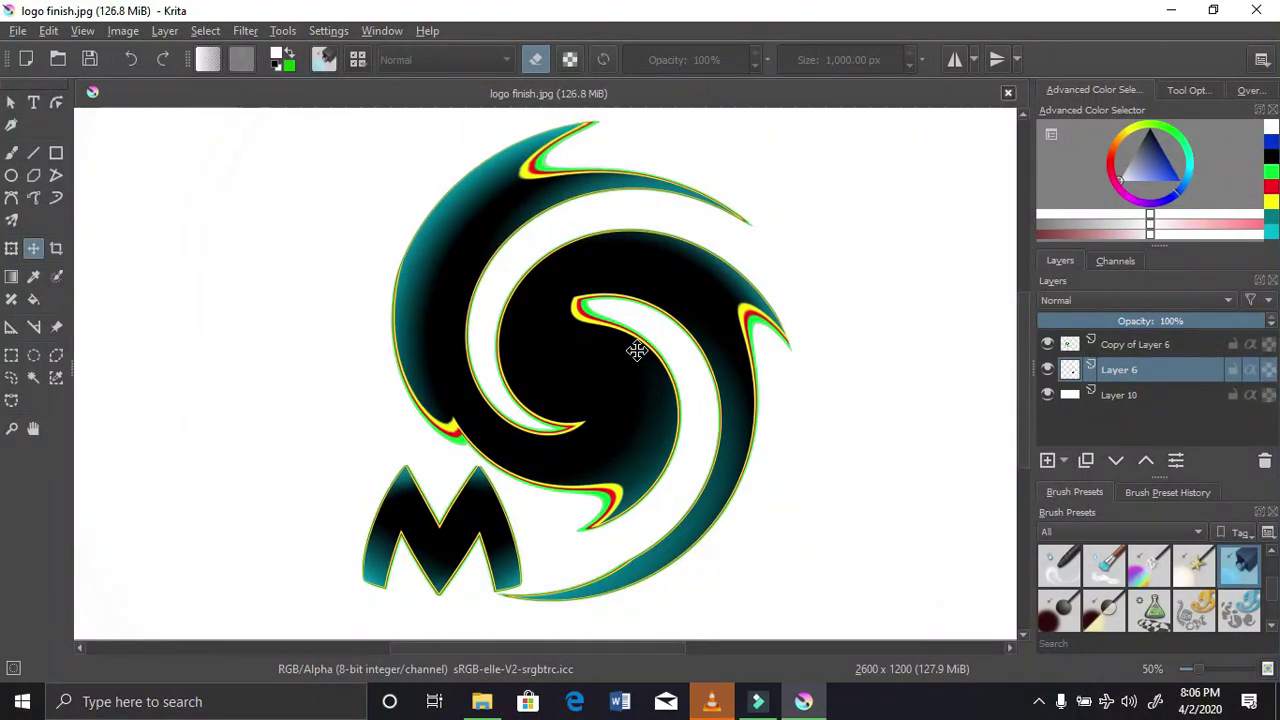
pyautogui.scroll(-2, 636, 350)
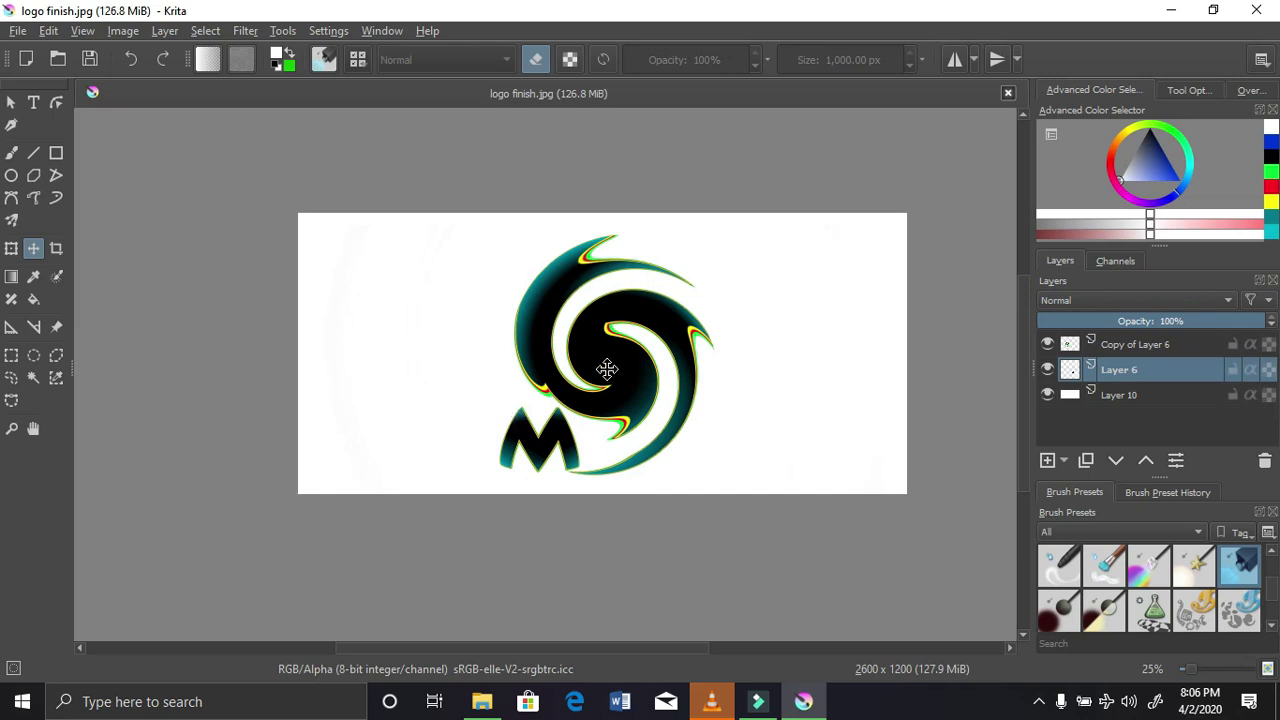
pyautogui.click(1048, 370)
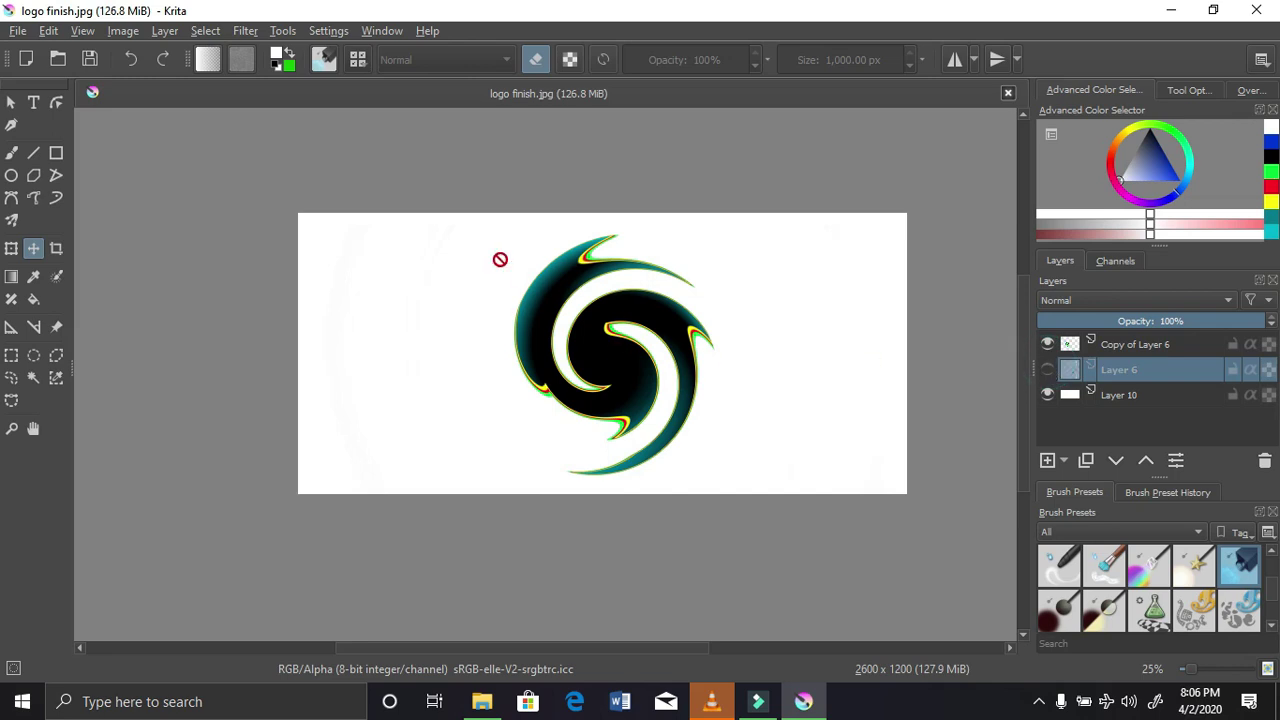
pyautogui.scroll(2, 637, 289)
pyautogui.scroll(-1, 644, 279)
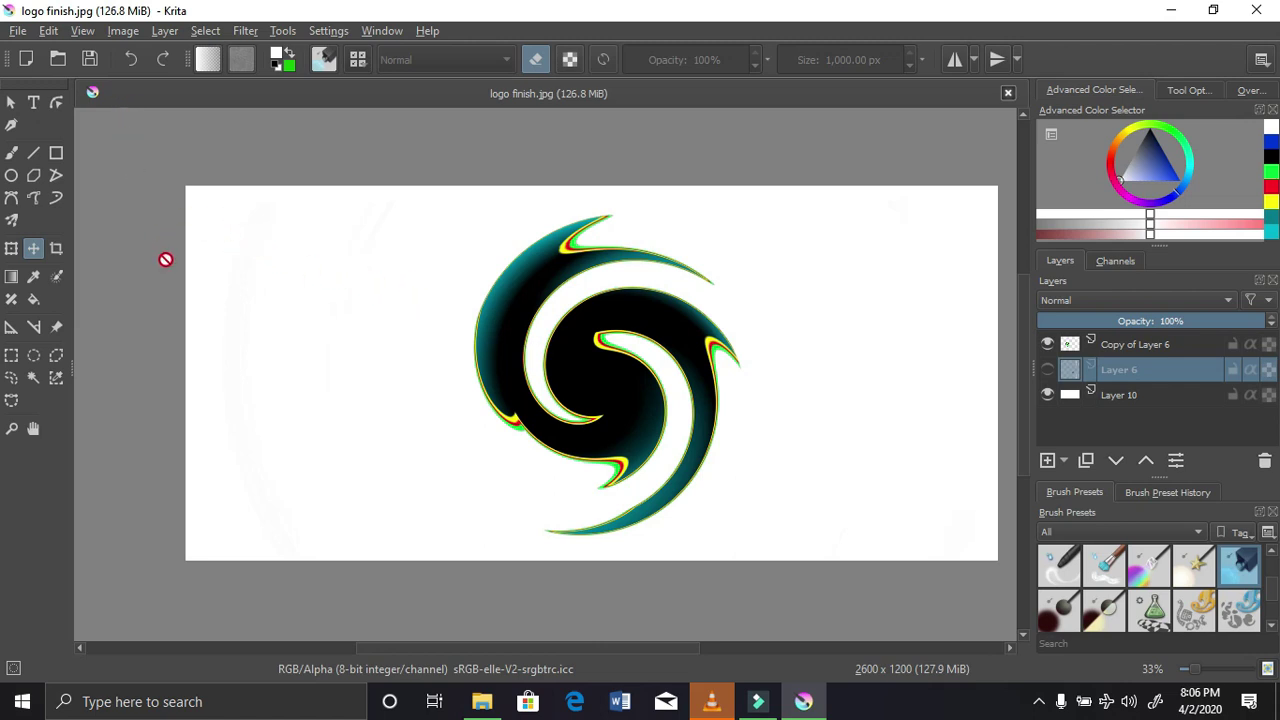
pyautogui.click(11, 152)
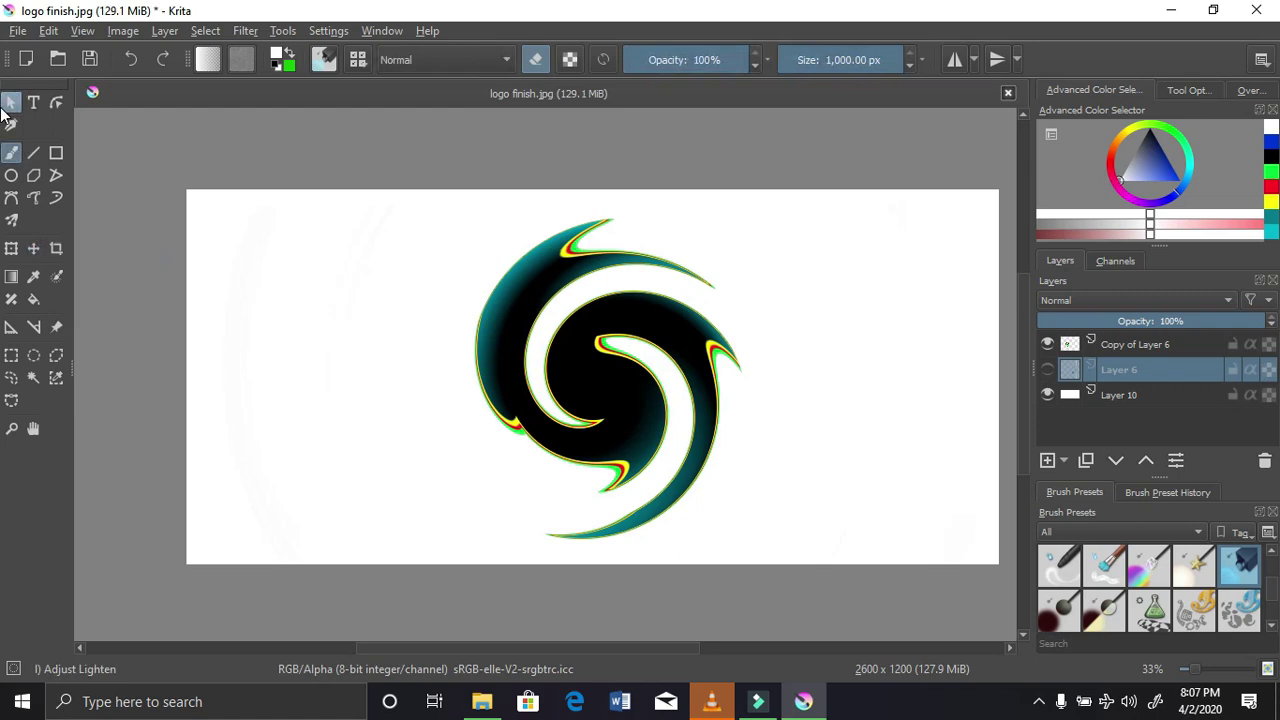
# Save the swirl-only image as a PNG named "logo finishfg" in the Camera folder, accepting the default PNG options
pyautogui.click(15, 31)
pyautogui.click(34, 137)
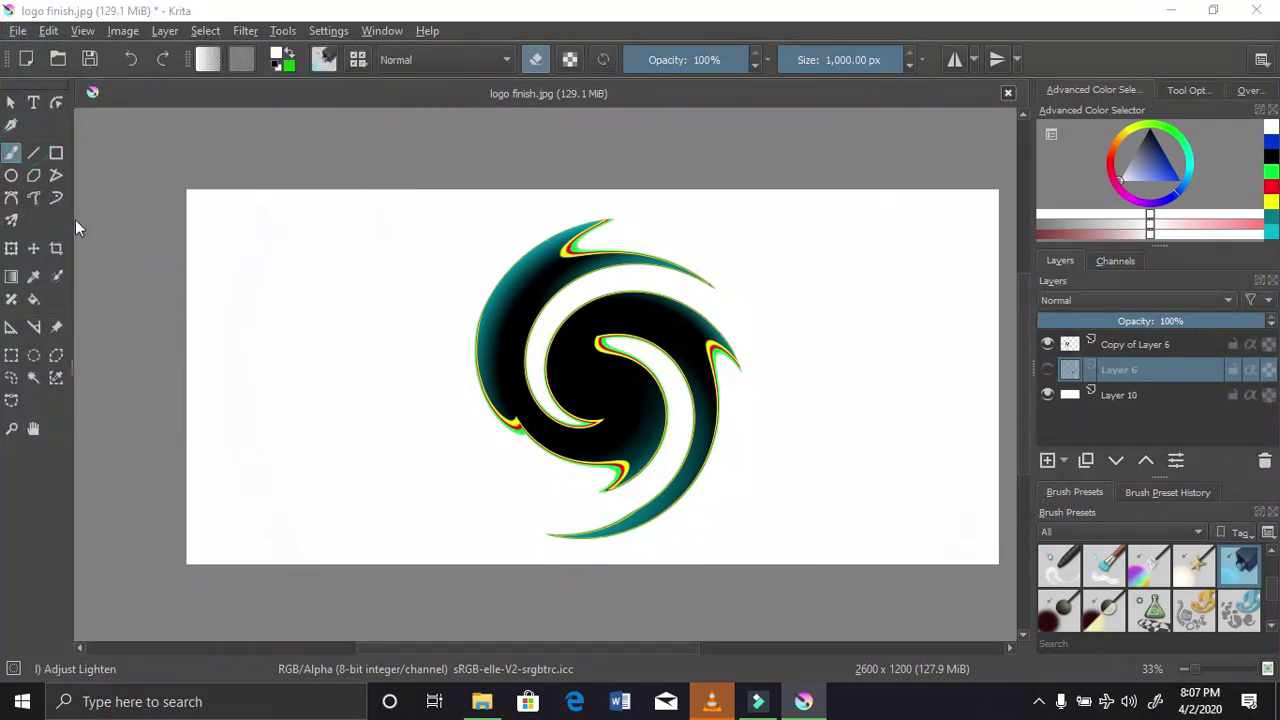
pyautogui.click(212, 372)
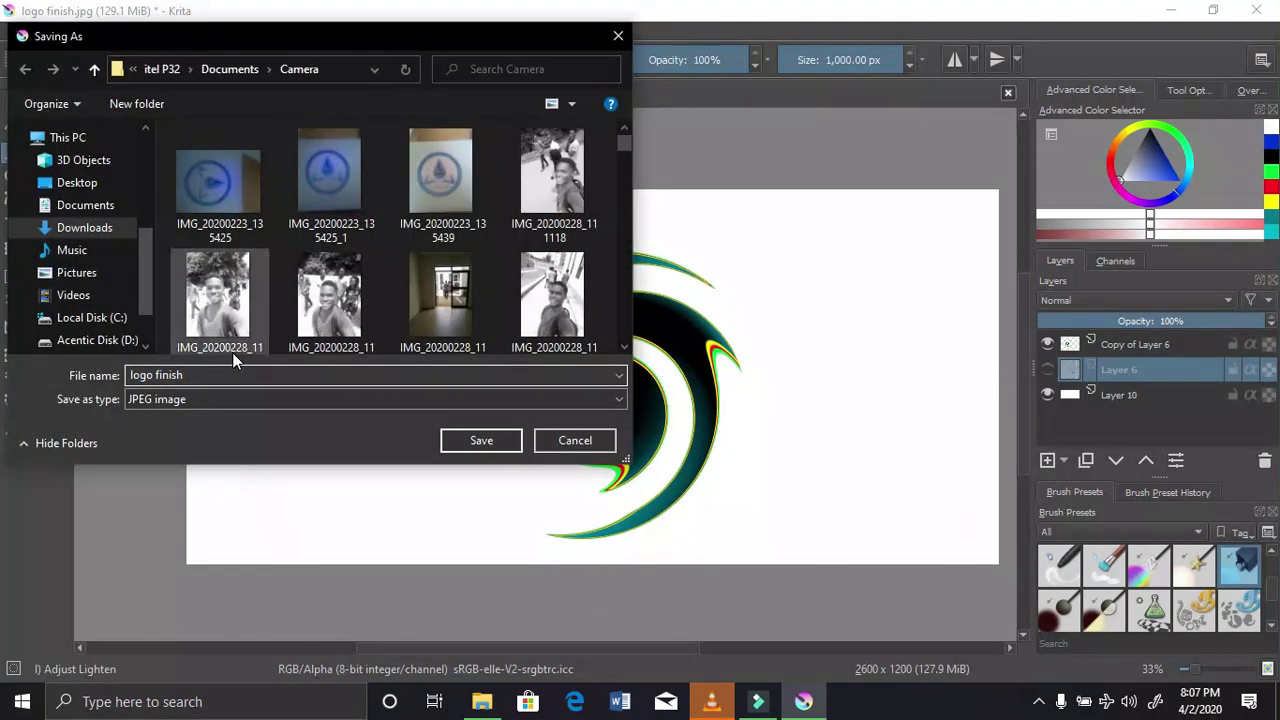
pyautogui.click(223, 398)
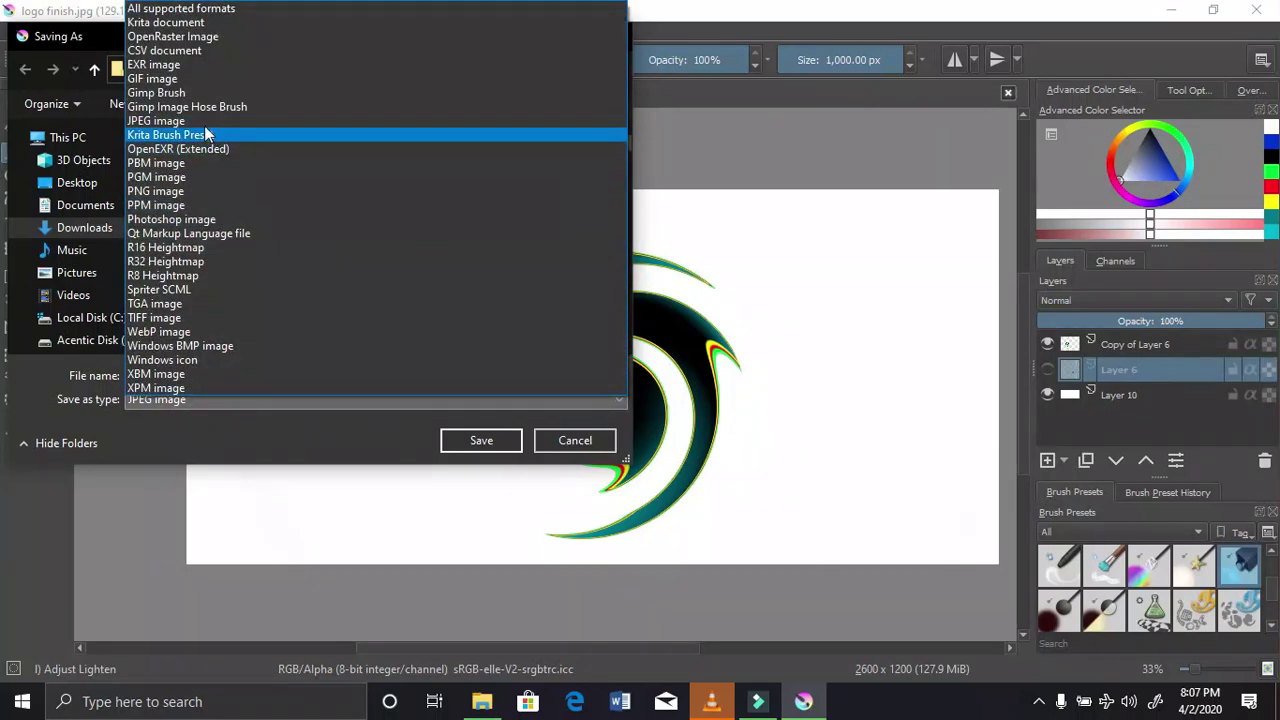
pyautogui.click(184, 191)
pyautogui.click(243, 382)
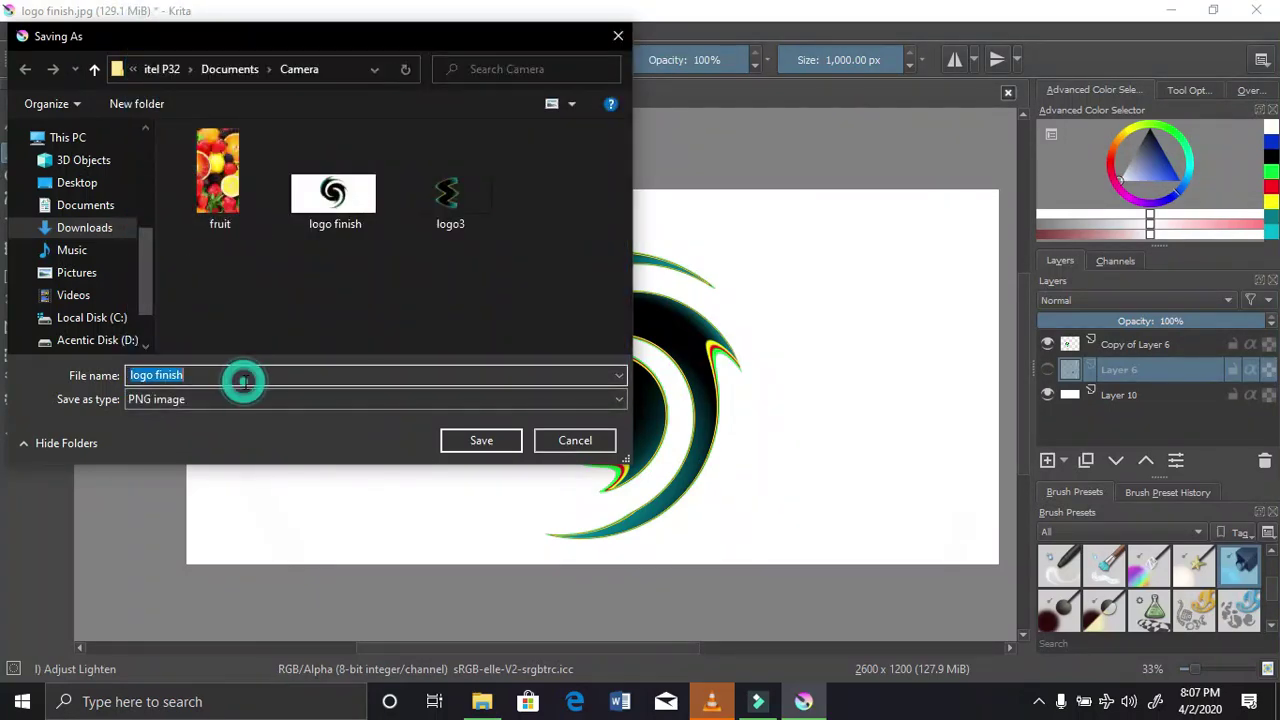
pyautogui.click(243, 381)
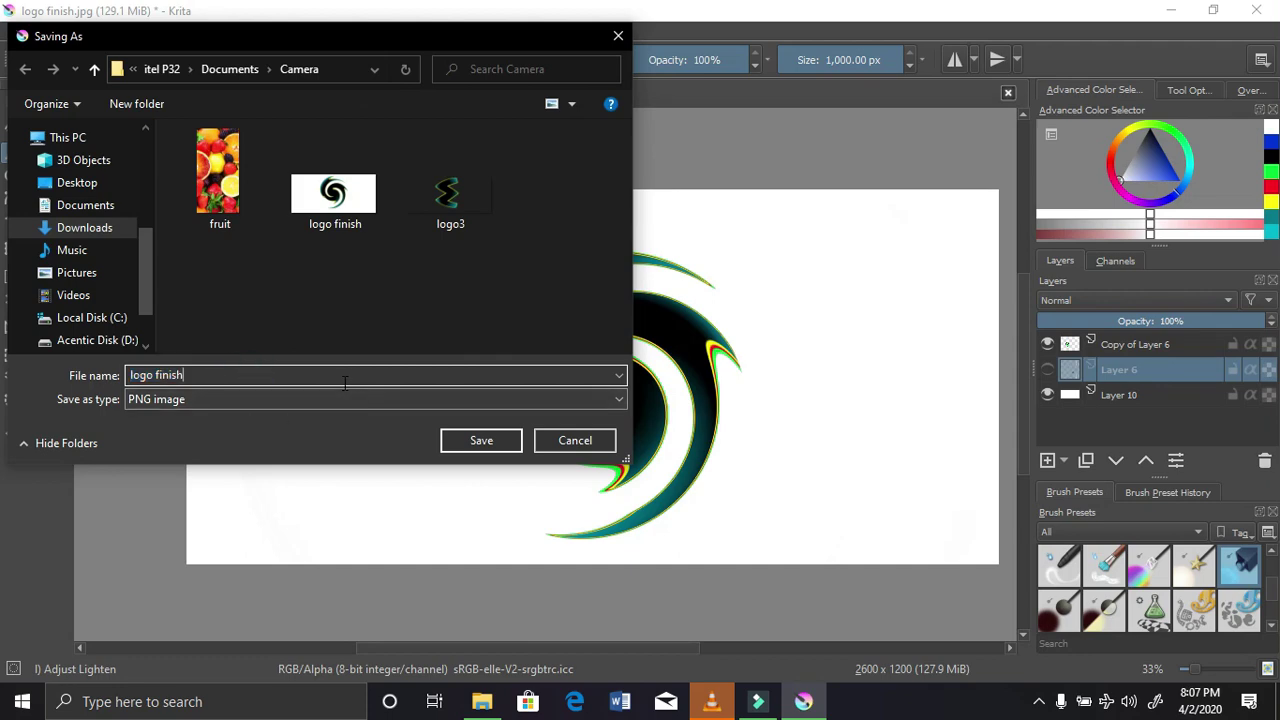
pyautogui.write('fg')
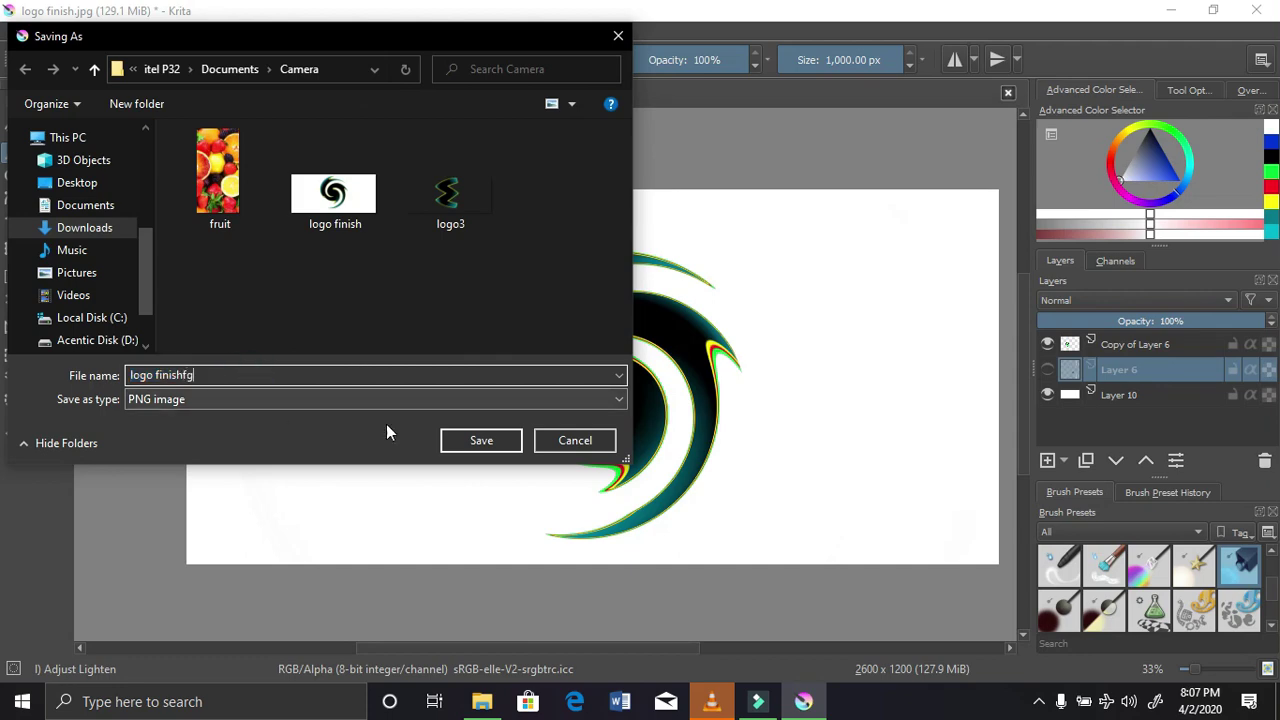
pyautogui.click(467, 446)
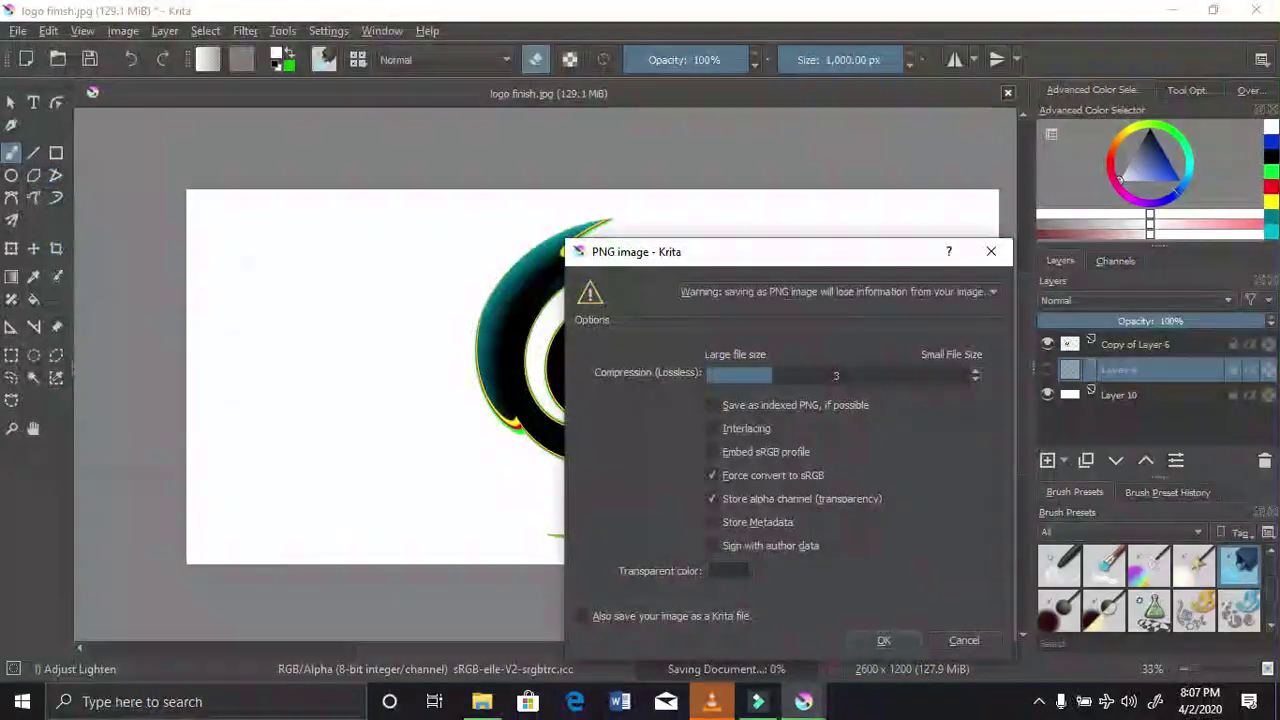
pyautogui.click(884, 638)
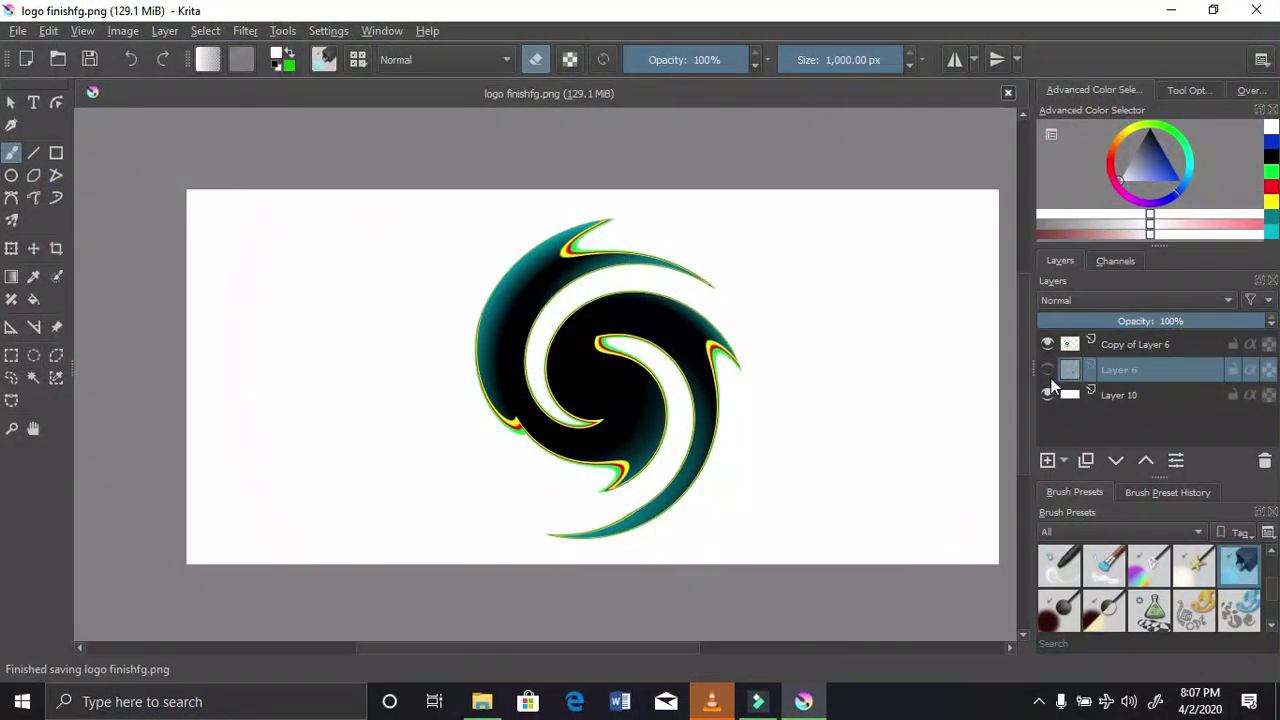
# Show Layer 6 again and save the full logo with the M as a PNG image in the Camera folder
pyautogui.click(1047, 370)
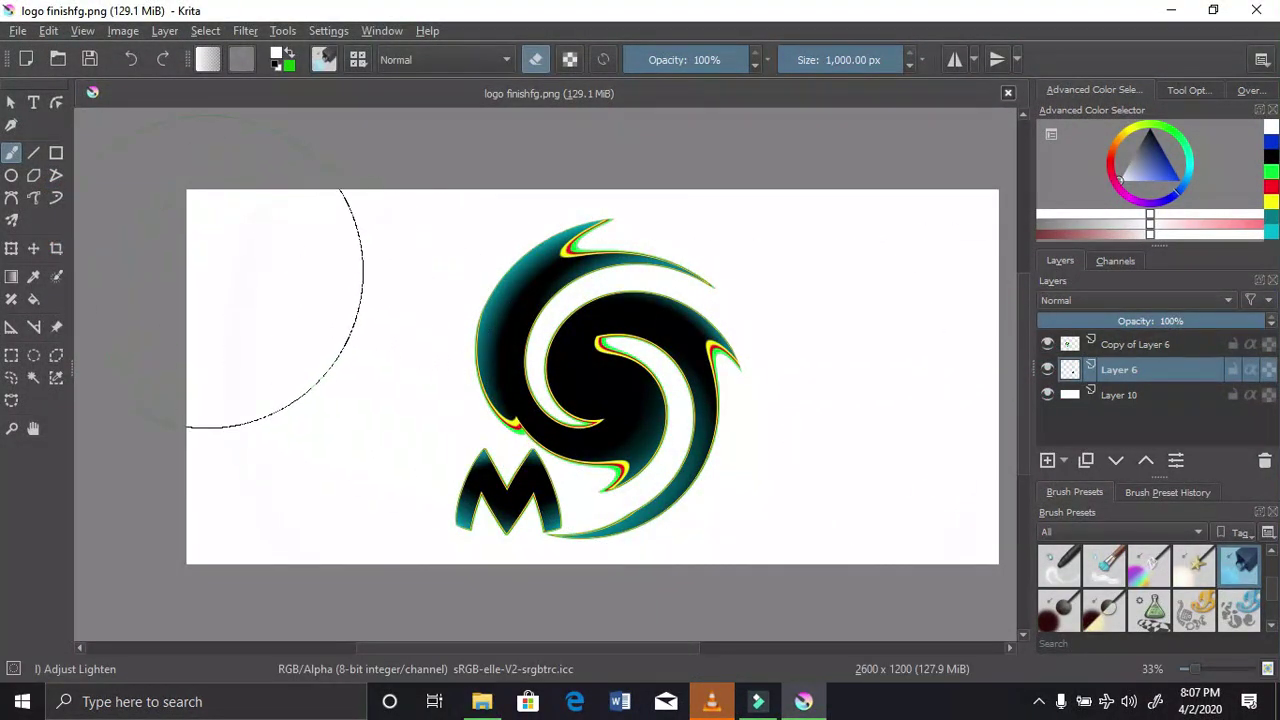
pyautogui.click(17, 31)
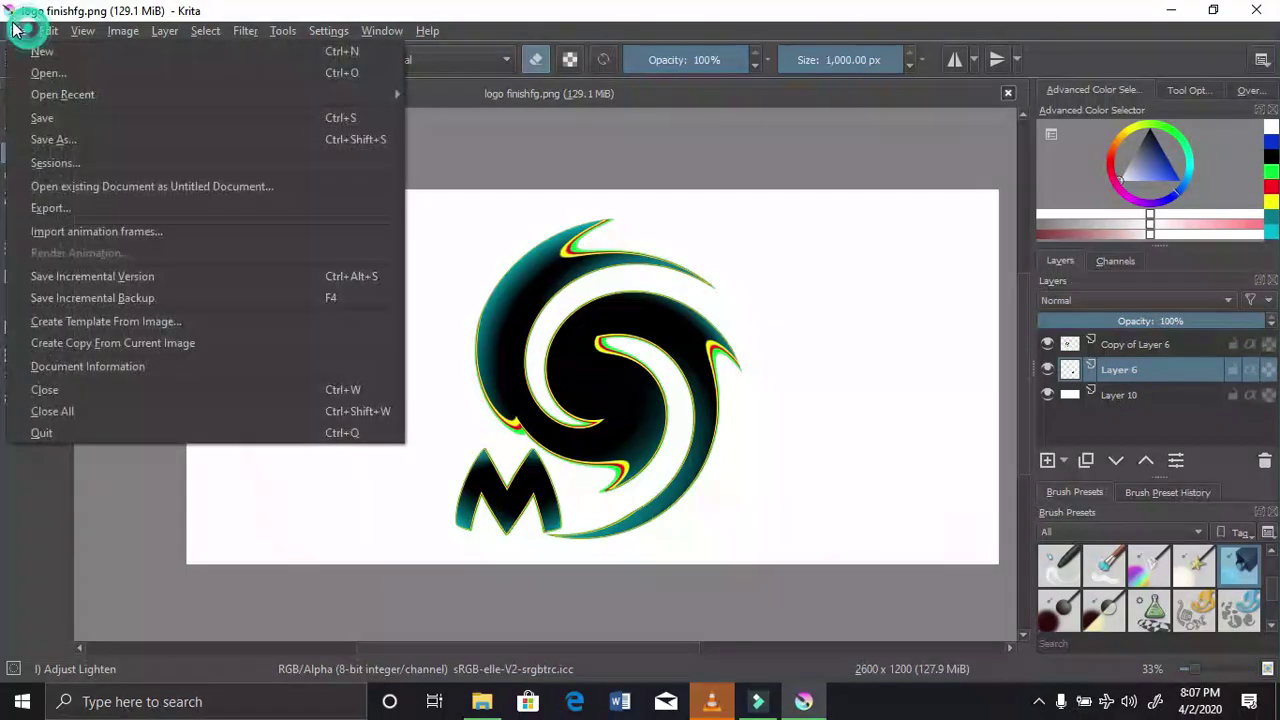
pyautogui.click(30, 114)
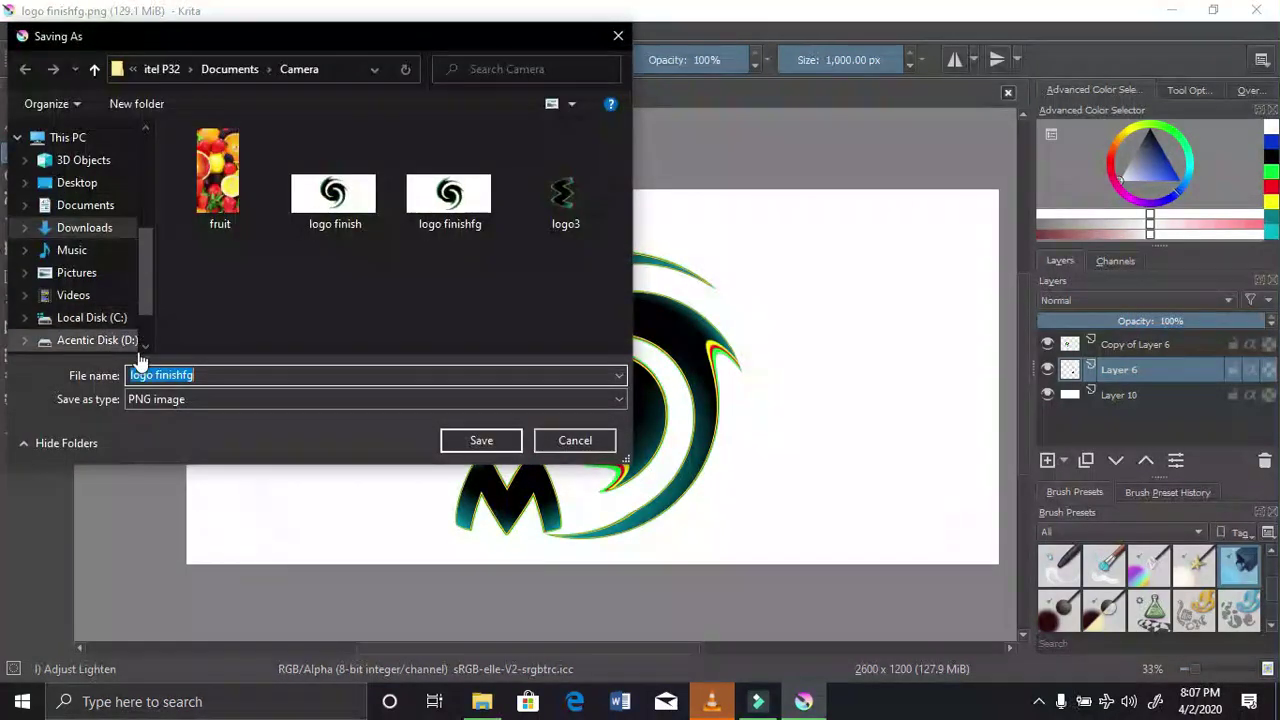
pyautogui.click(208, 375)
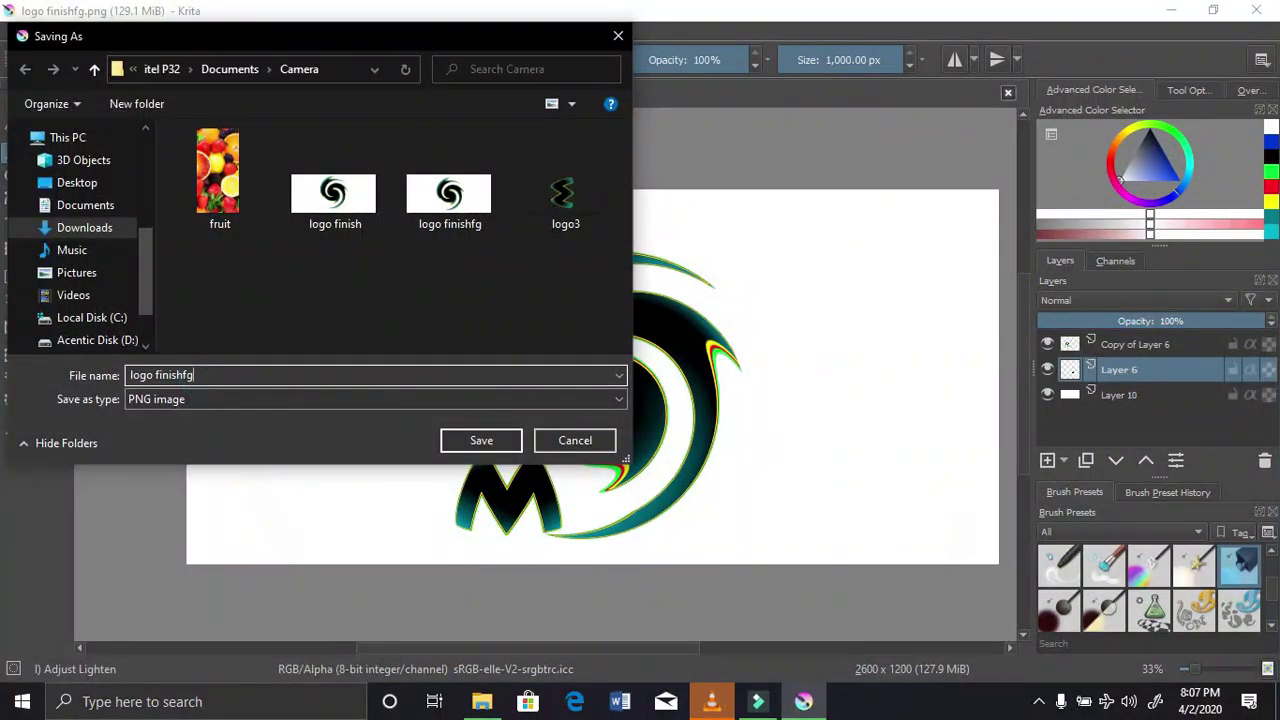
pyautogui.click(462, 440)
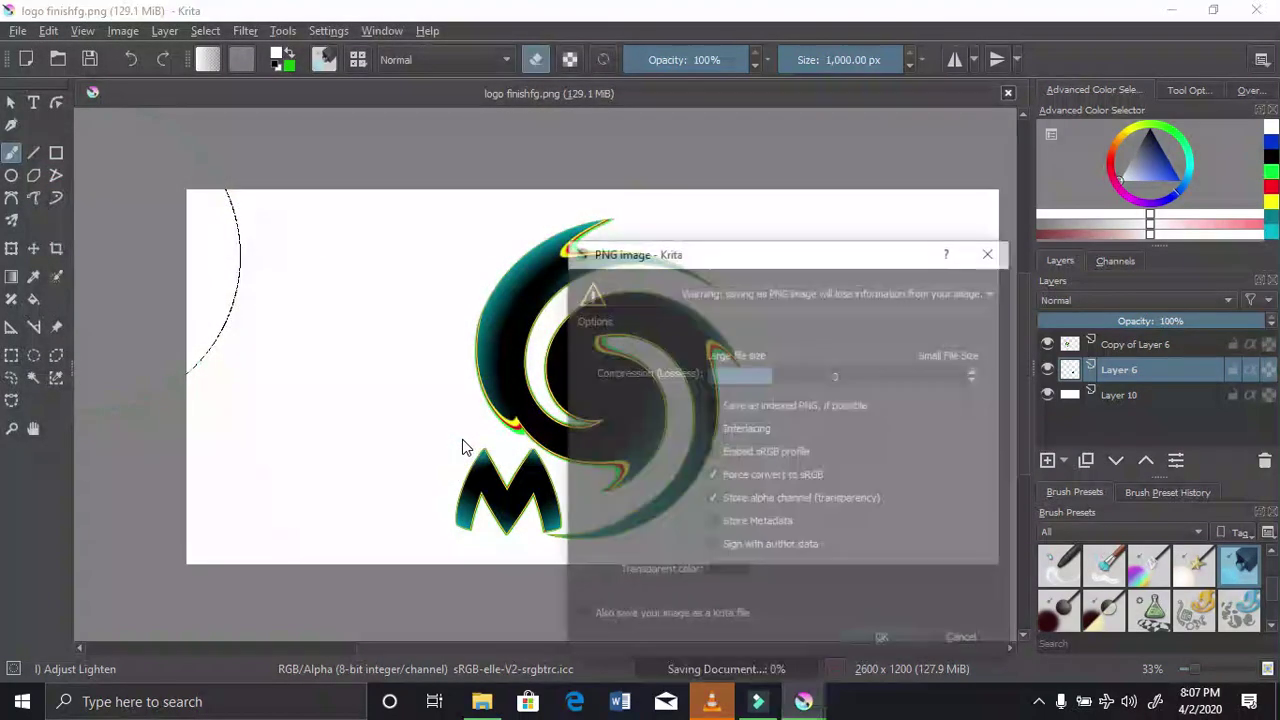
pyautogui.click(877, 641)
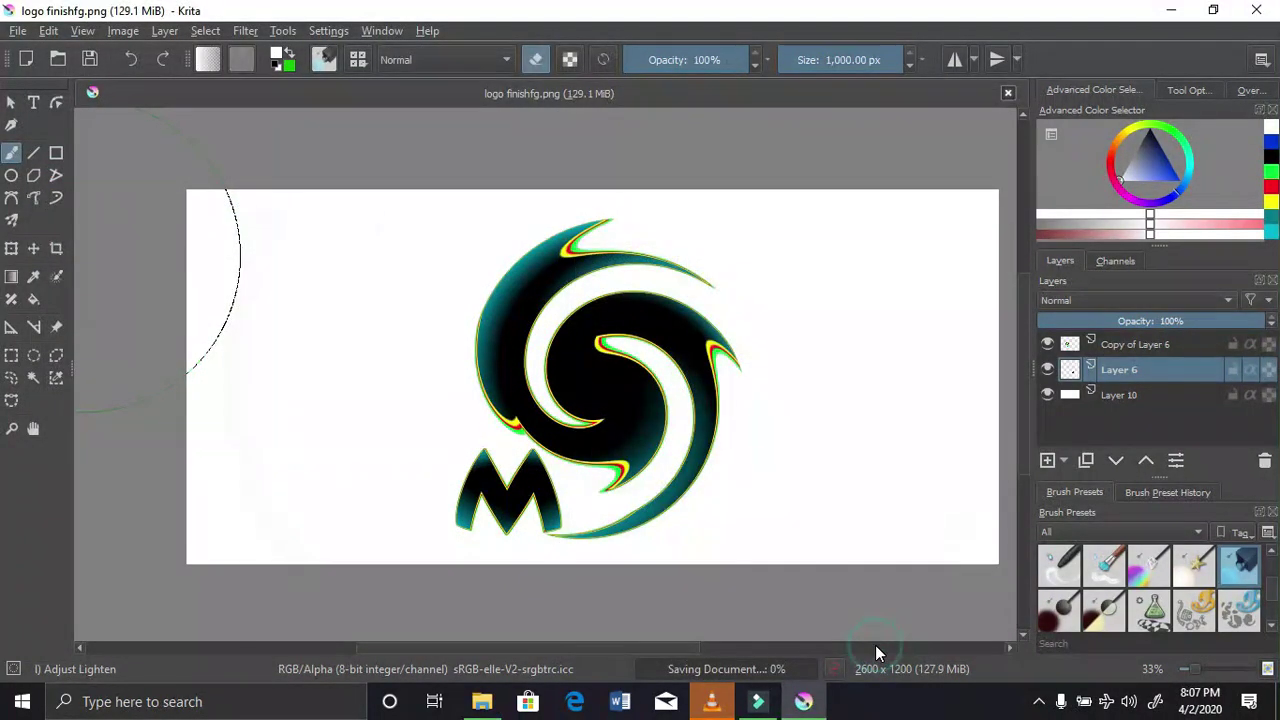